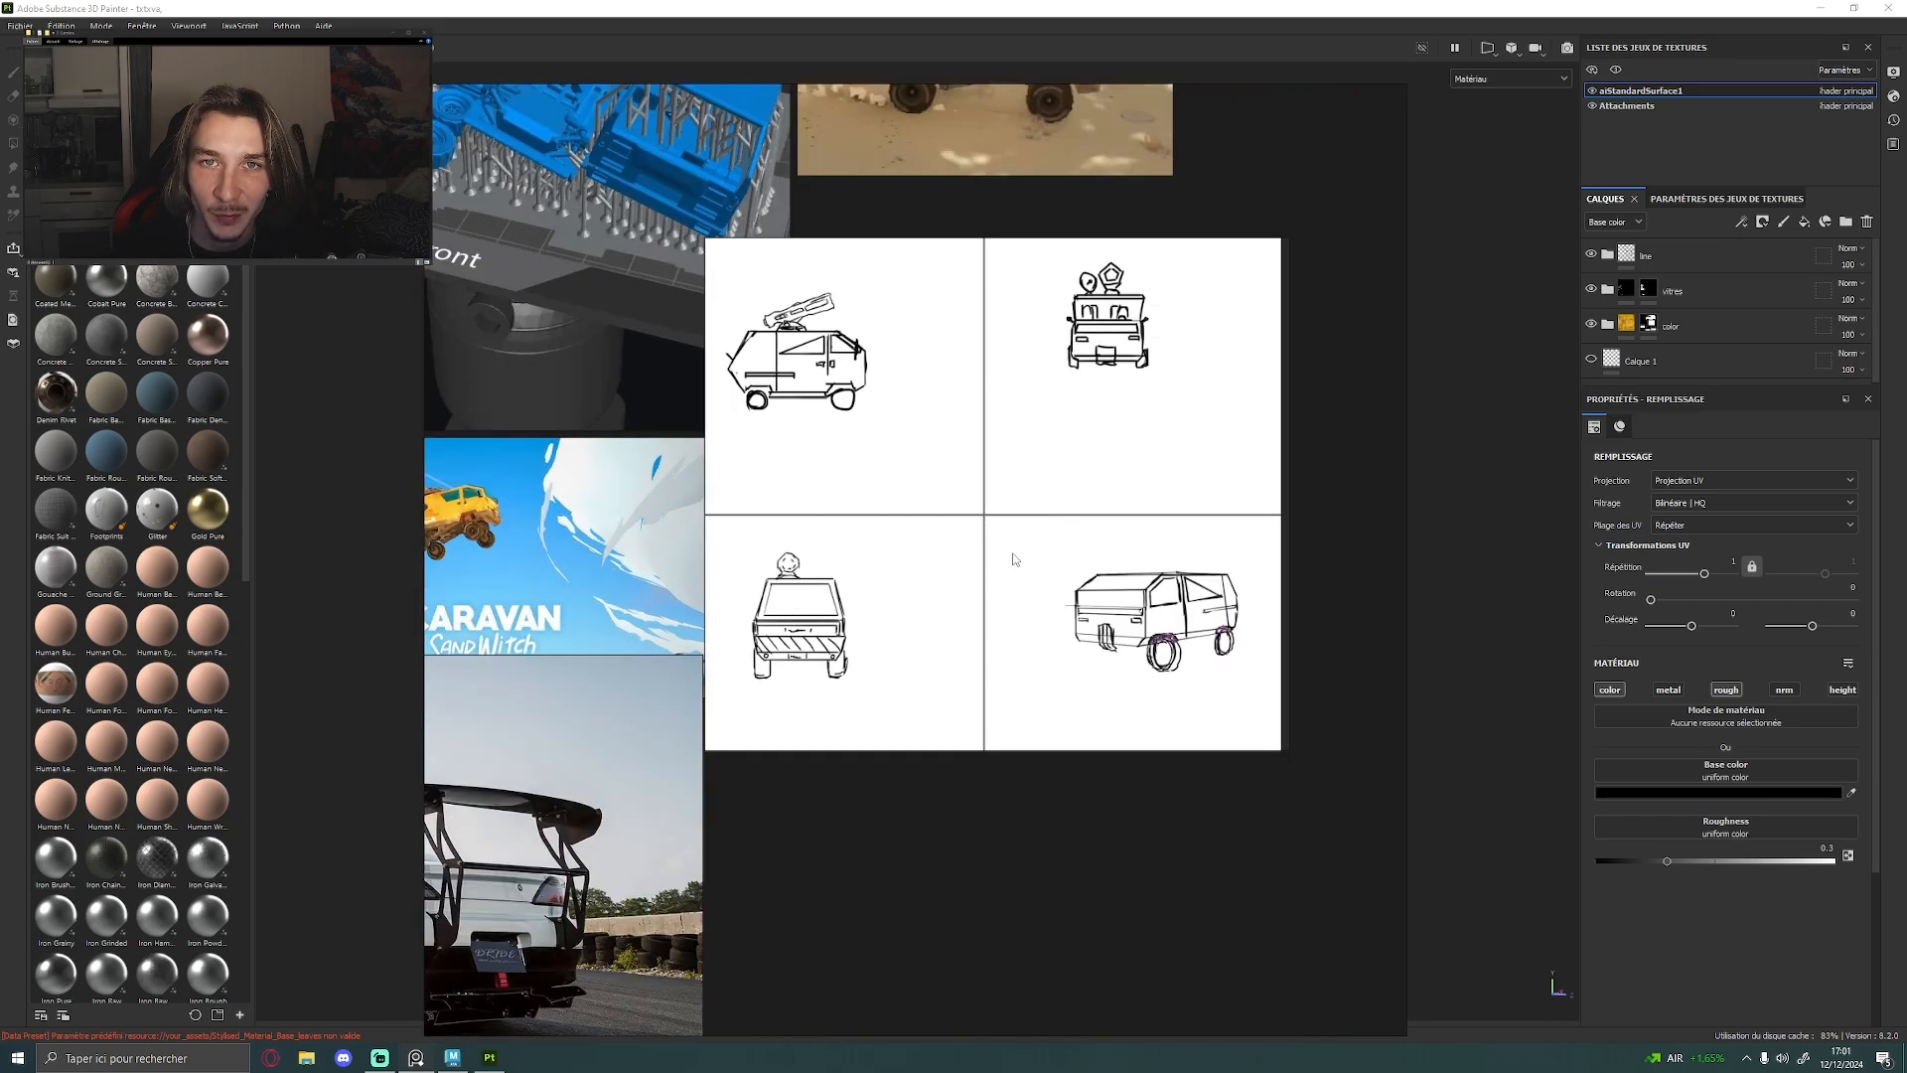
Examine the four-view line sketches of the van and the surrounding vehicle photos on the reference board
{"action": "scroll", "coordinate": [932, 493], "scroll_direction": "up", "scroll_amount": 3}
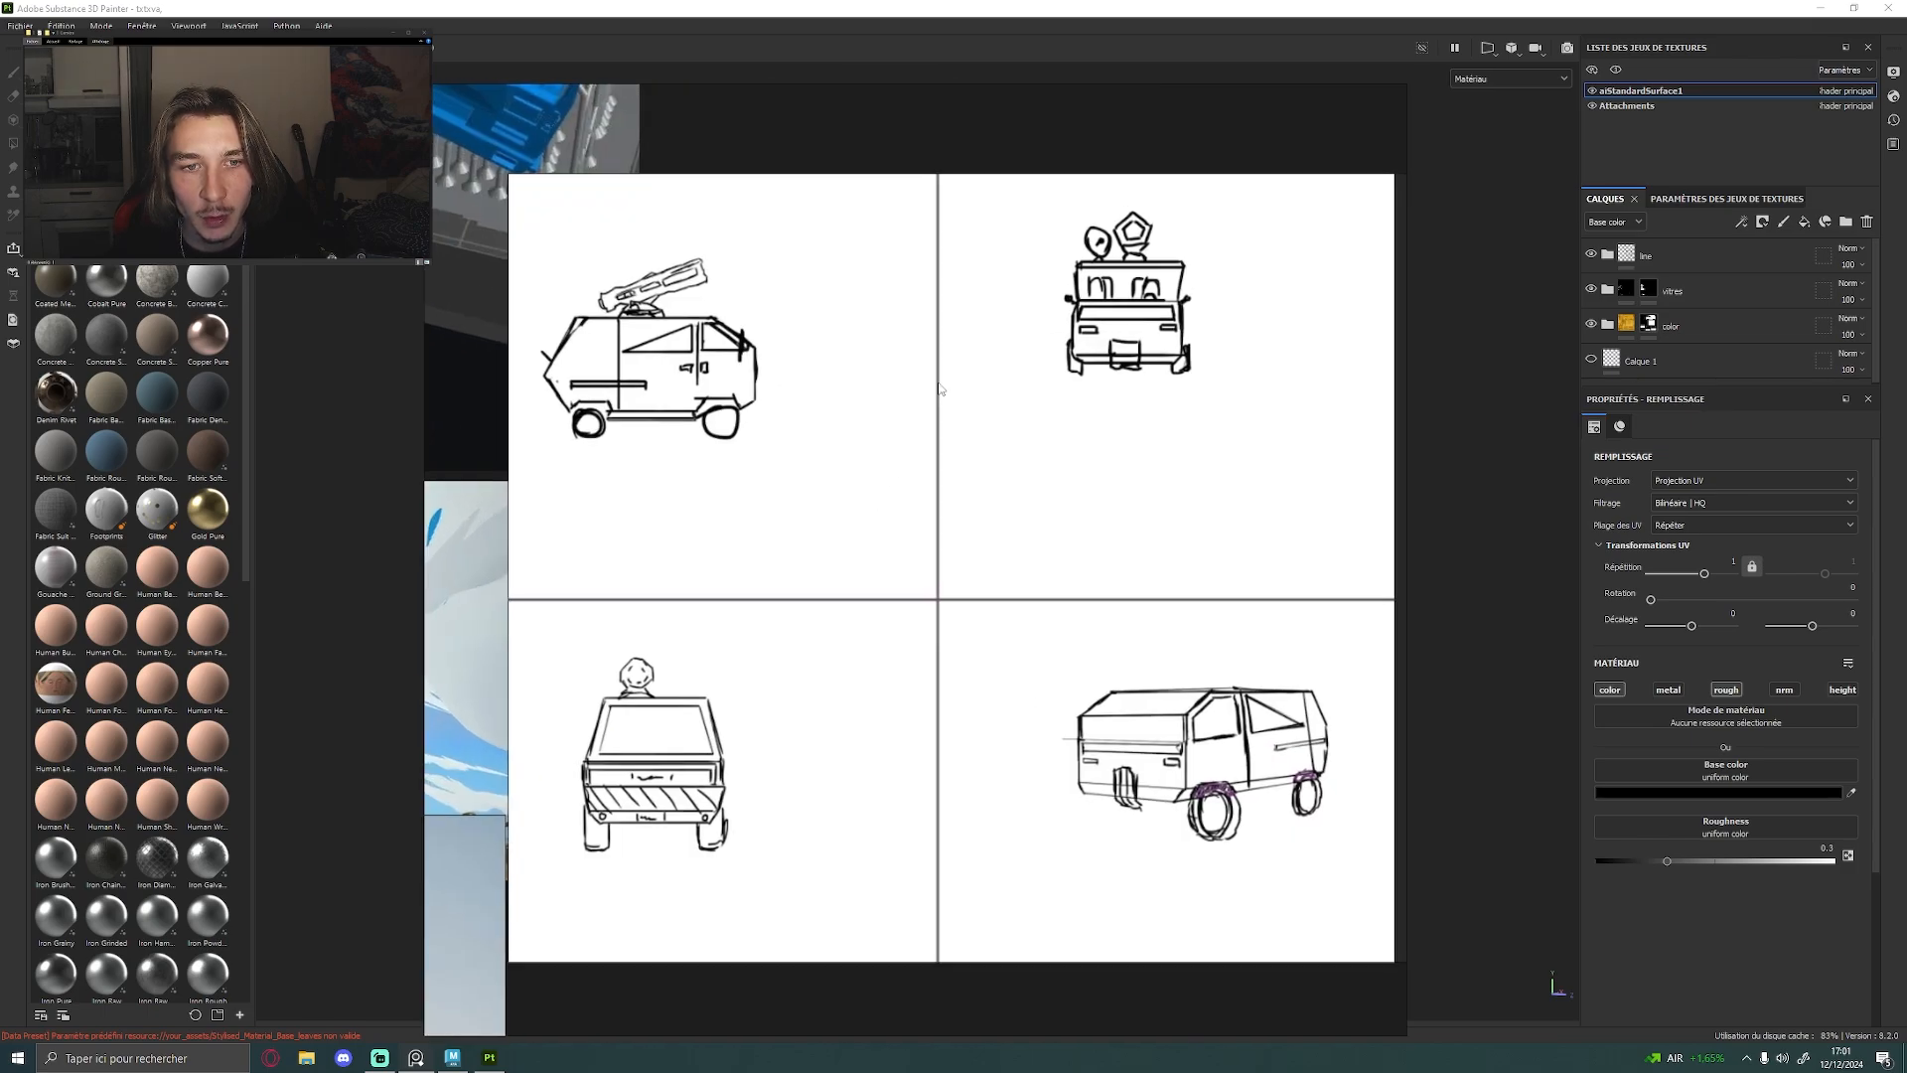
{"action": "middle_click_drag", "start_coordinate": [894, 644], "coordinate": [1012, 549]}
{"action": "scroll", "coordinate": [833, 517], "scroll_direction": "down", "scroll_amount": 5}
{"action": "middle_click_drag", "start_coordinate": [521, 483], "coordinate": [1321, 534]}
{"action": "scroll", "coordinate": [781, 449], "scroll_direction": "up", "scroll_amount": 4}
{"action": "middle_click_drag", "start_coordinate": [782, 449], "coordinate": [920, 532]}
{"action": "scroll", "coordinate": [920, 533], "scroll_direction": "down", "scroll_amount": 2}
{"action": "middle_click_drag", "start_coordinate": [1141, 676], "coordinate": [1013, 615]}
{"action": "scroll", "coordinate": [993, 610], "scroll_direction": "down", "scroll_amount": 2}
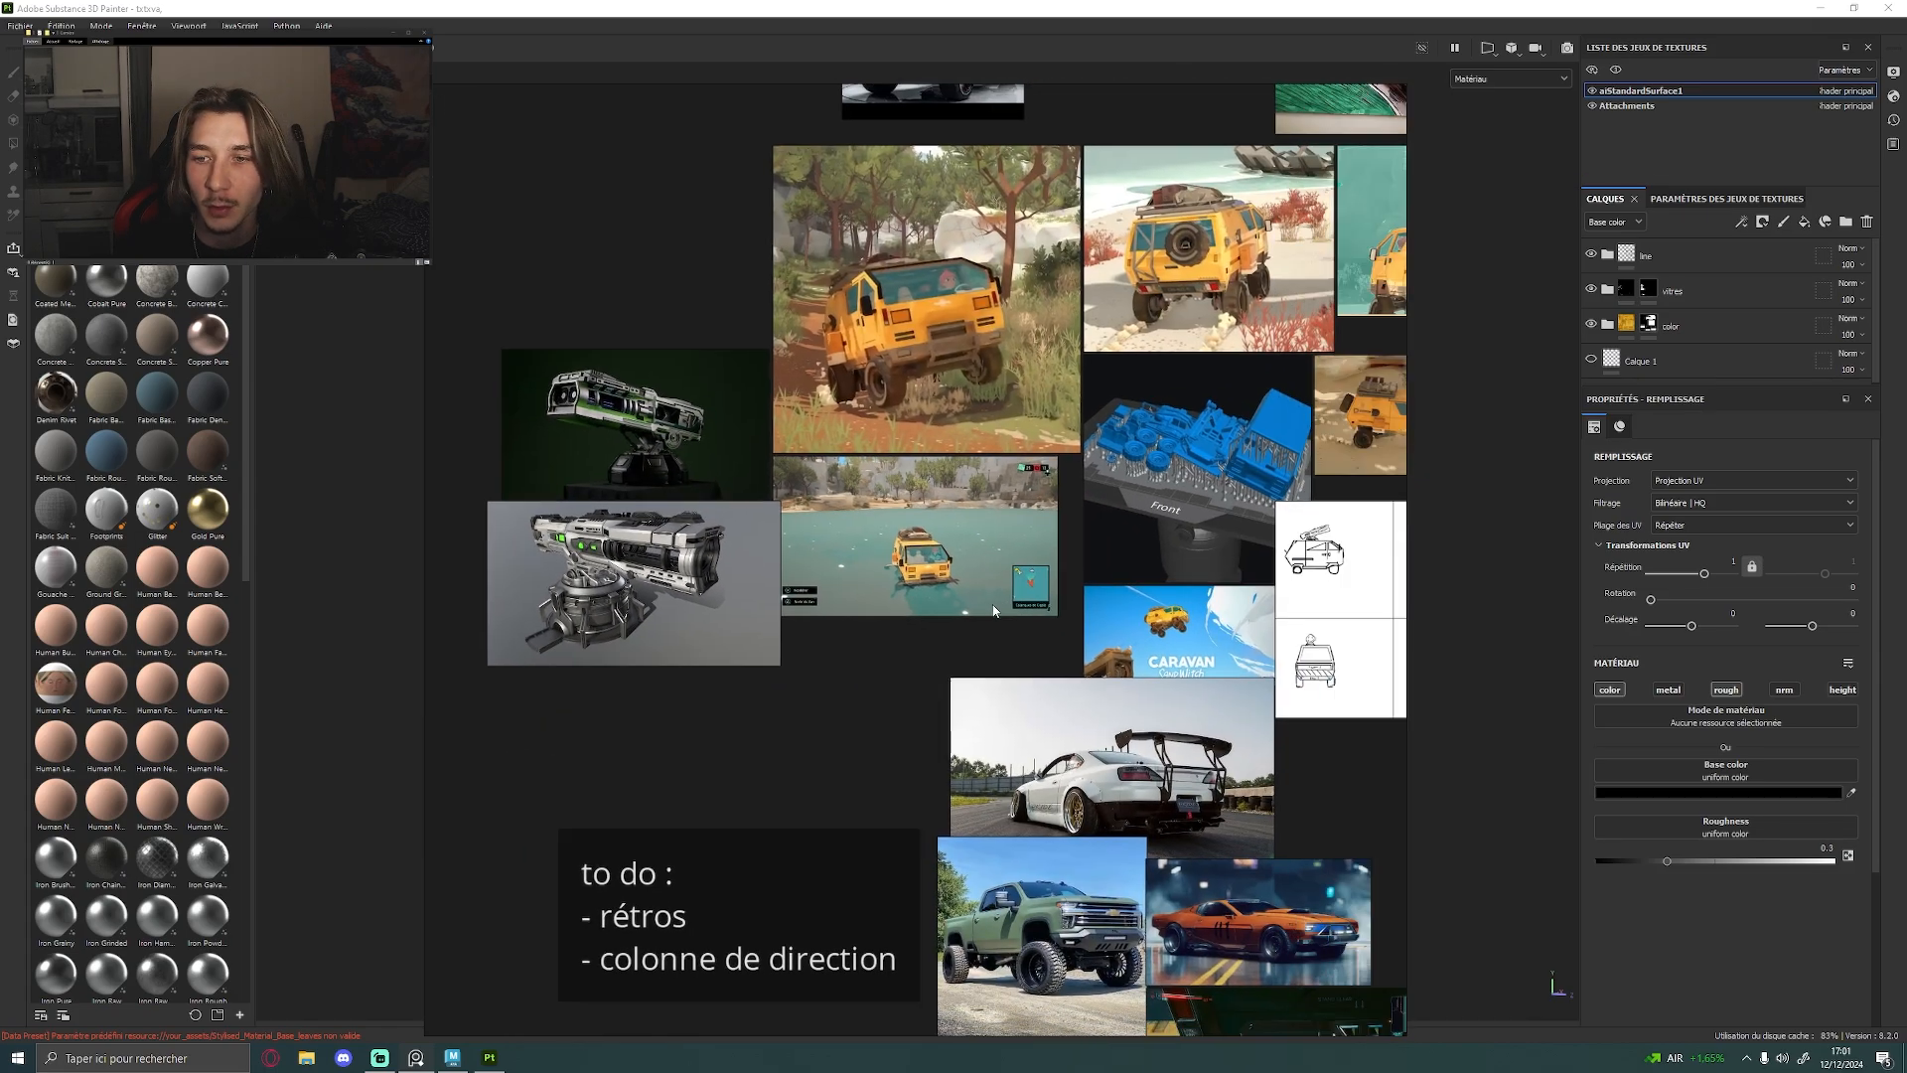
{"action": "scroll", "coordinate": [974, 426], "scroll_direction": "up", "scroll_amount": 3}
{"action": "mouse_move", "coordinate": [1380, 594]}
{"action": "middle_mouse_down"}
{"action": "mouse_move", "coordinate": [939, 426]}
{"action": "mouse_move", "coordinate": [901, 537]}
{"action": "middle_mouse_up"}
{"action": "scroll", "coordinate": [868, 513], "scroll_direction": "up", "scroll_amount": 1}
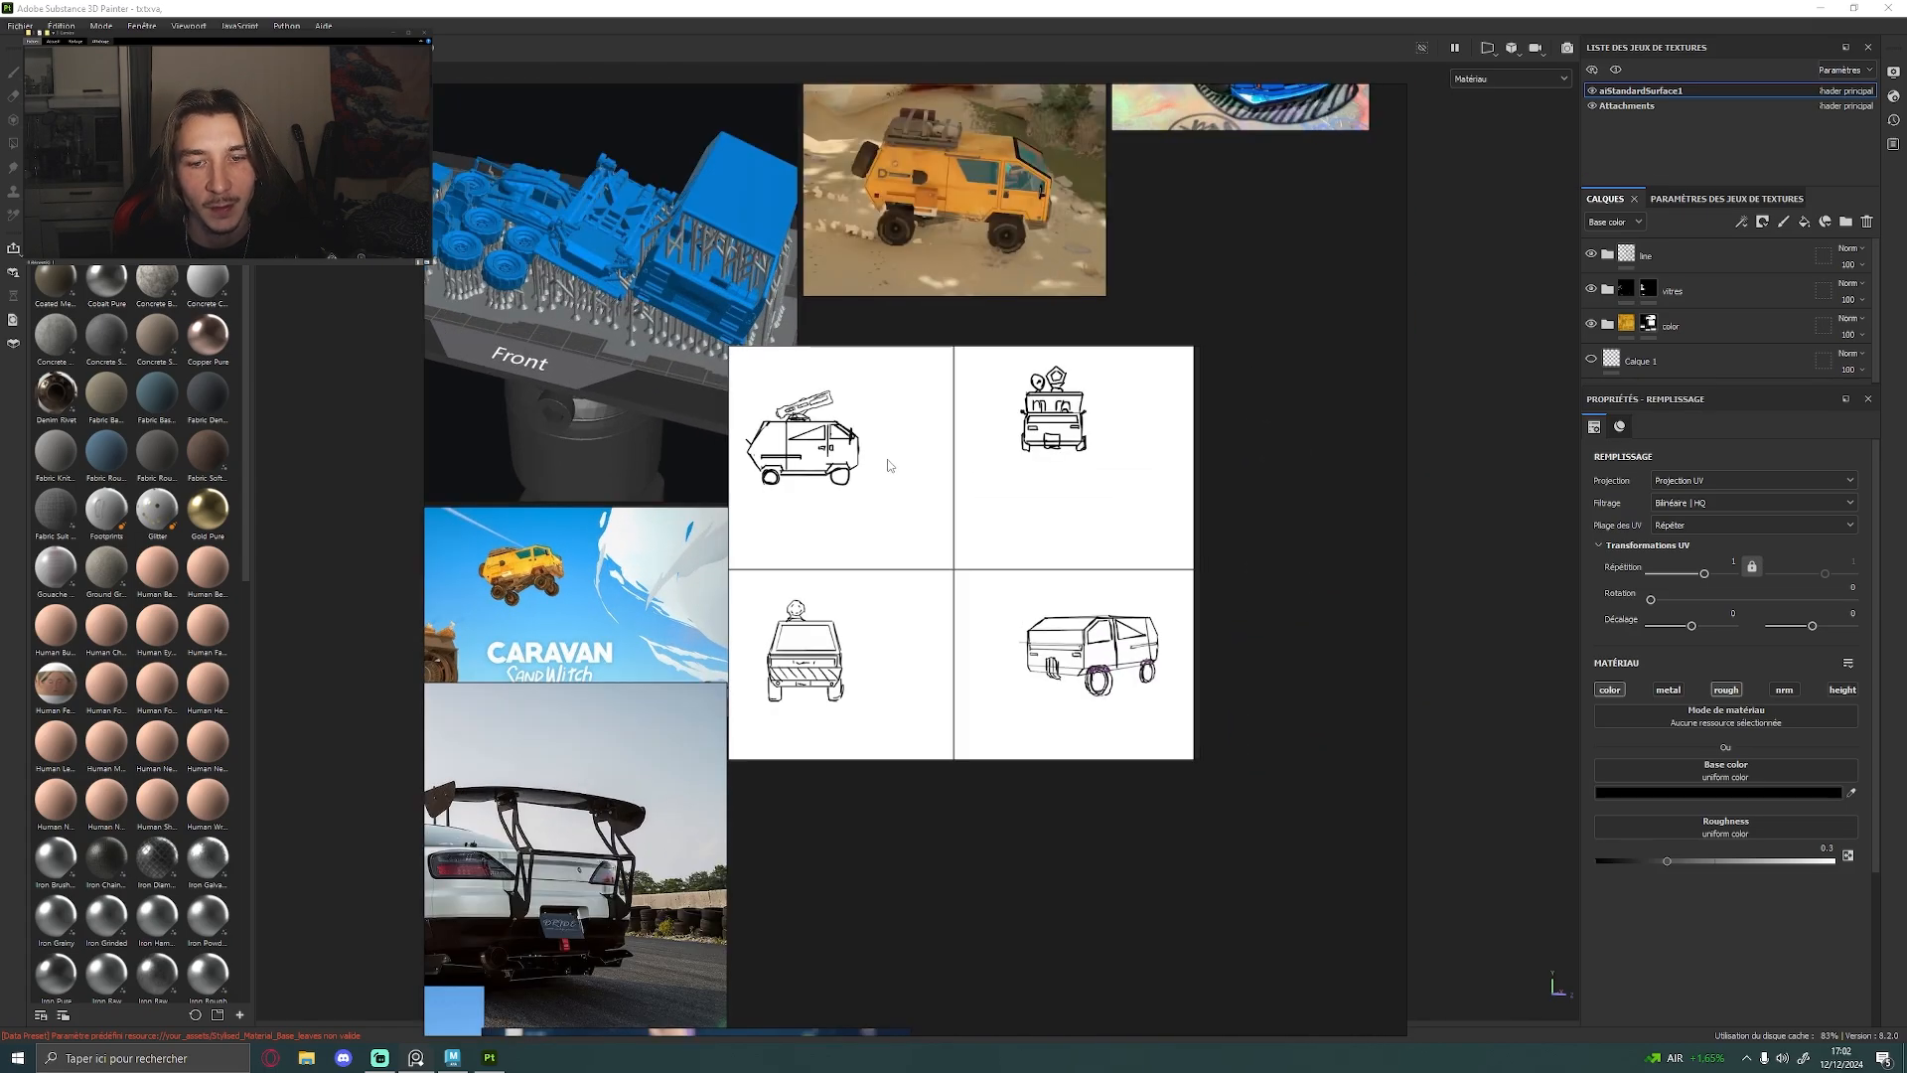
Examine the hand-drawn car pictures and the NFS Unbound artwork on the reference board as style references
{"action": "scroll", "coordinate": [886, 461], "scroll_direction": "down", "scroll_amount": 3}
{"action": "middle_click_drag", "start_coordinate": [1120, 372], "coordinate": [791, 480]}
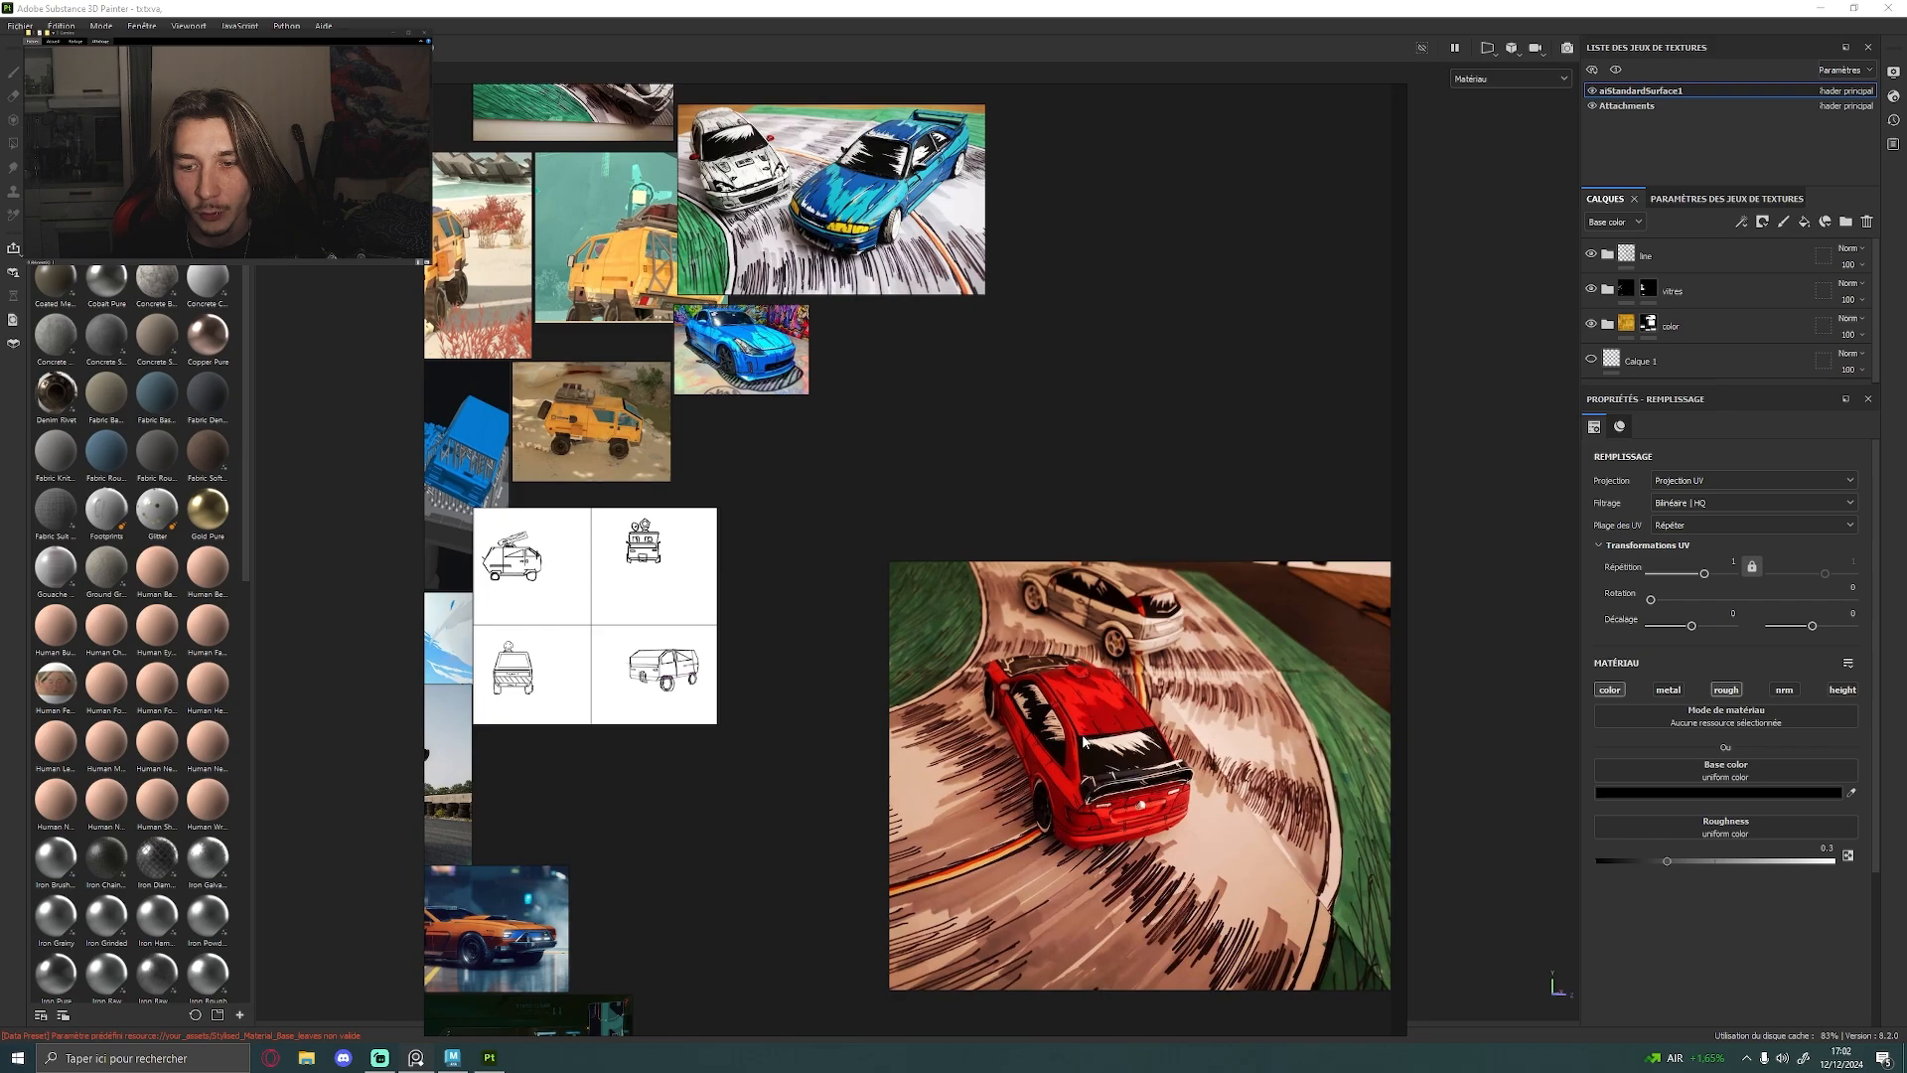
{"action": "middle_click_drag", "start_coordinate": [1077, 713], "coordinate": [870, 570]}
{"action": "scroll", "coordinate": [870, 570], "scroll_direction": "up", "scroll_amount": 6}
{"action": "scroll", "coordinate": [870, 570], "scroll_direction": "down", "scroll_amount": 4}
{"action": "scroll", "coordinate": [920, 449], "scroll_direction": "down", "scroll_amount": 1}
{"action": "middle_click_drag", "start_coordinate": [696, 141], "coordinate": [861, 484]}
{"action": "scroll", "coordinate": [858, 429], "scroll_direction": "up", "scroll_amount": 3}
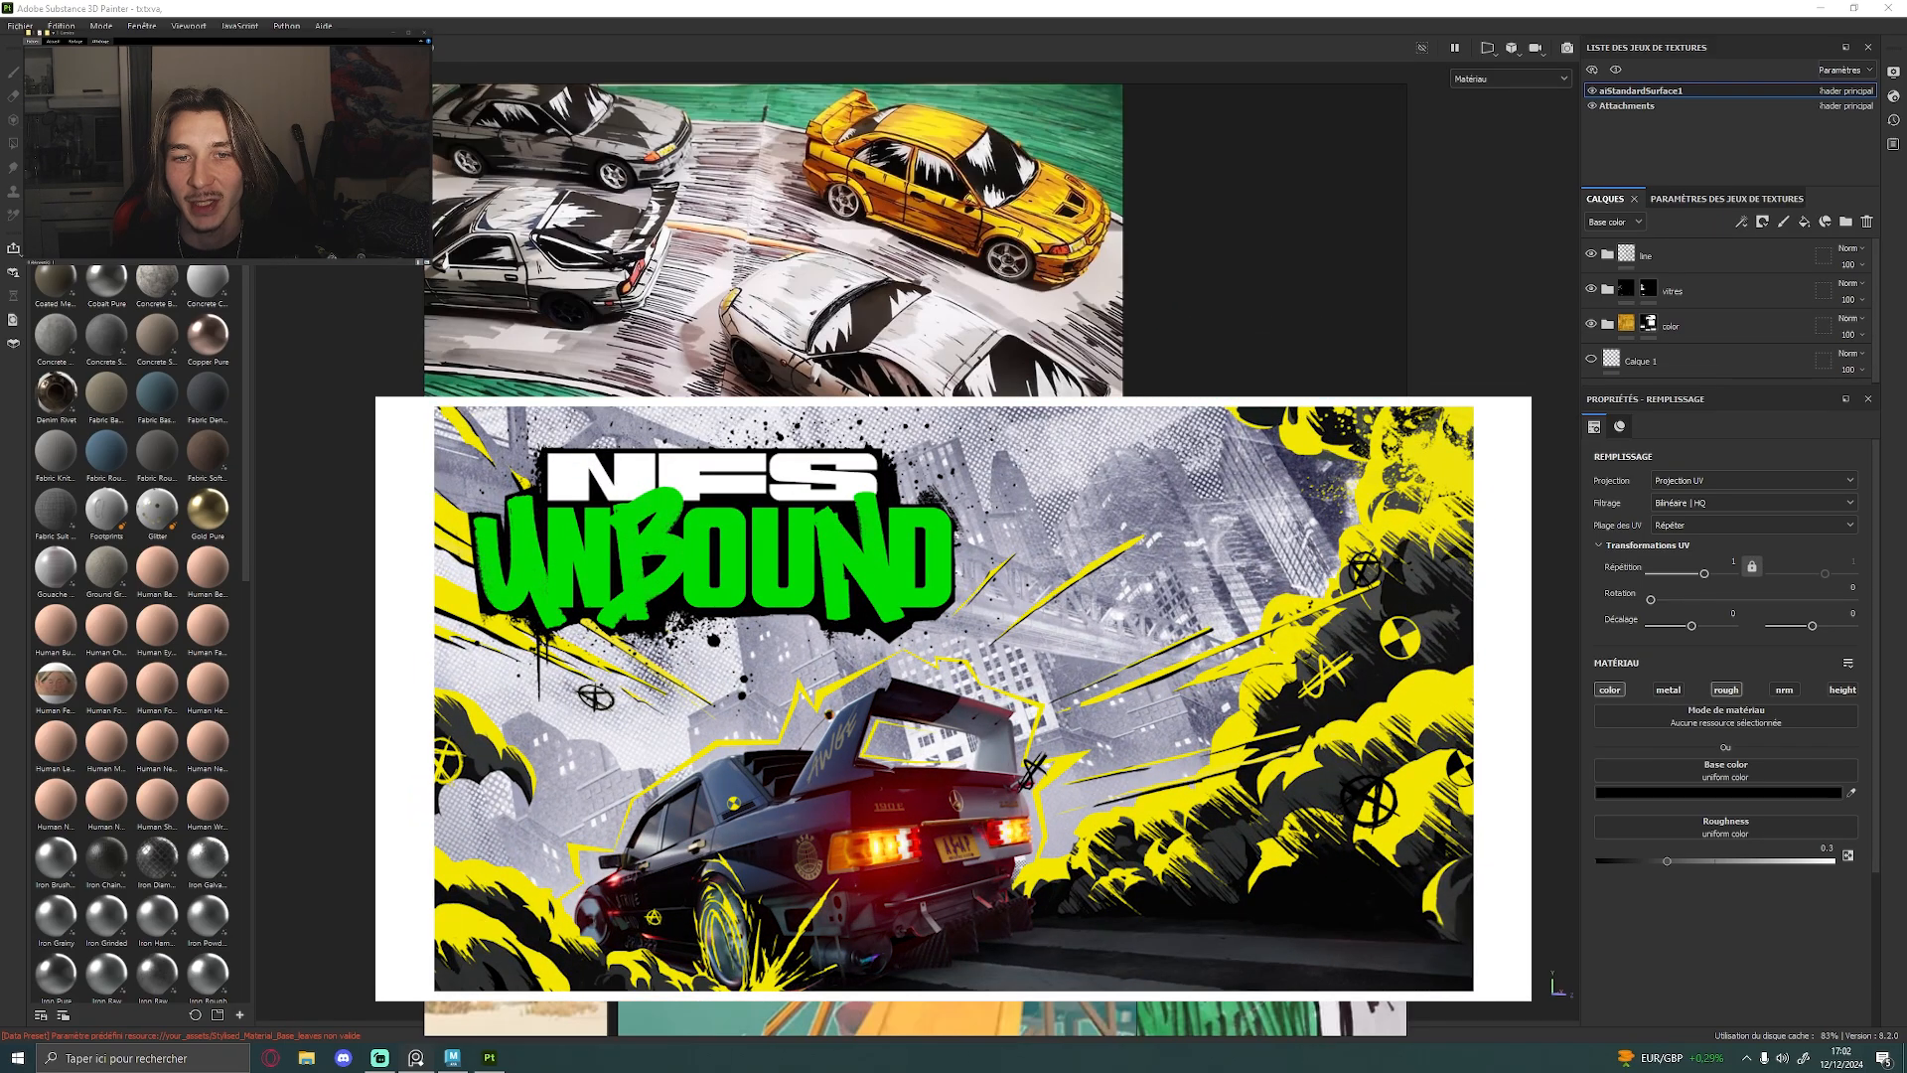
{"action": "middle_click_drag", "start_coordinate": [874, 467], "coordinate": [664, 261]}
{"action": "scroll", "coordinate": [968, 586], "scroll_direction": "up", "scroll_amount": 3}
{"action": "scroll", "coordinate": [784, 387], "scroll_direction": "down", "scroll_amount": 4}
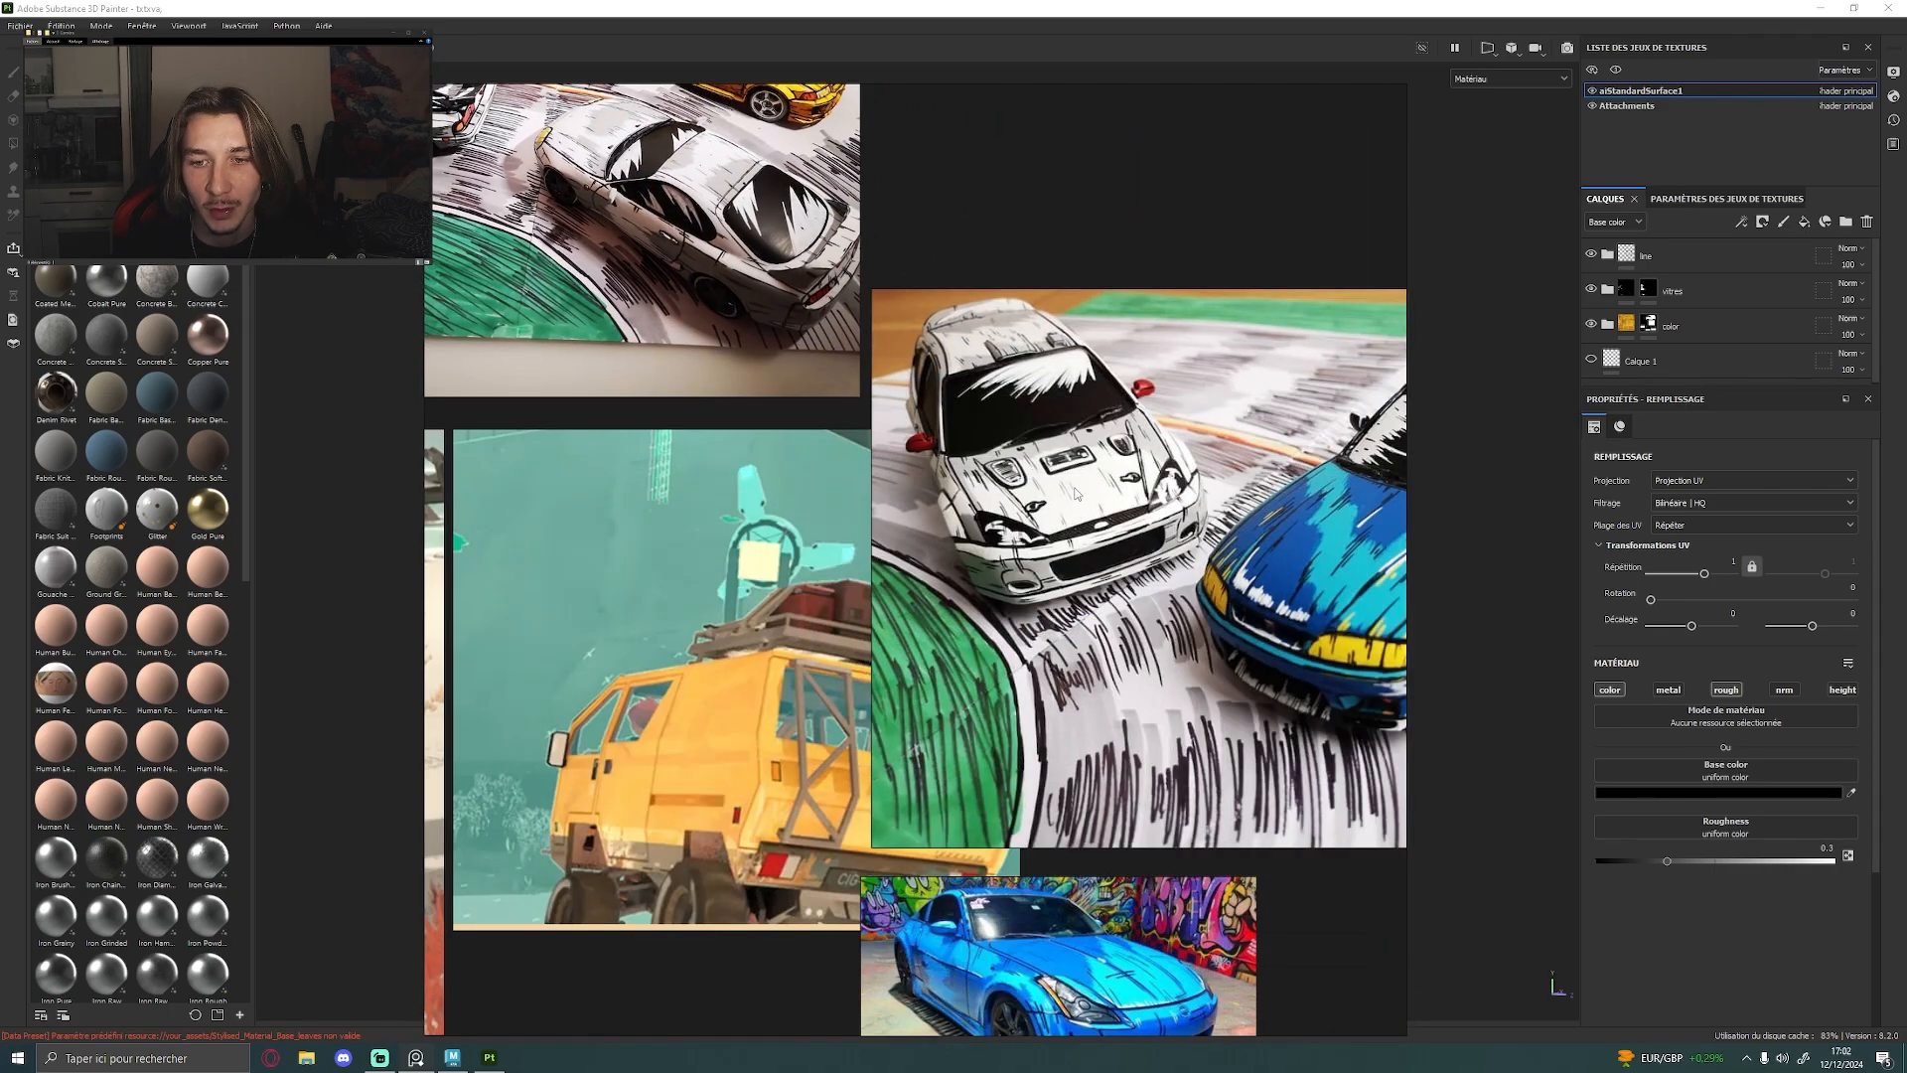
{"action": "scroll", "coordinate": [1011, 448], "scroll_direction": "down", "scroll_amount": 5}
{"action": "middle_click_drag", "start_coordinate": [937, 543], "coordinate": [1041, 340]}
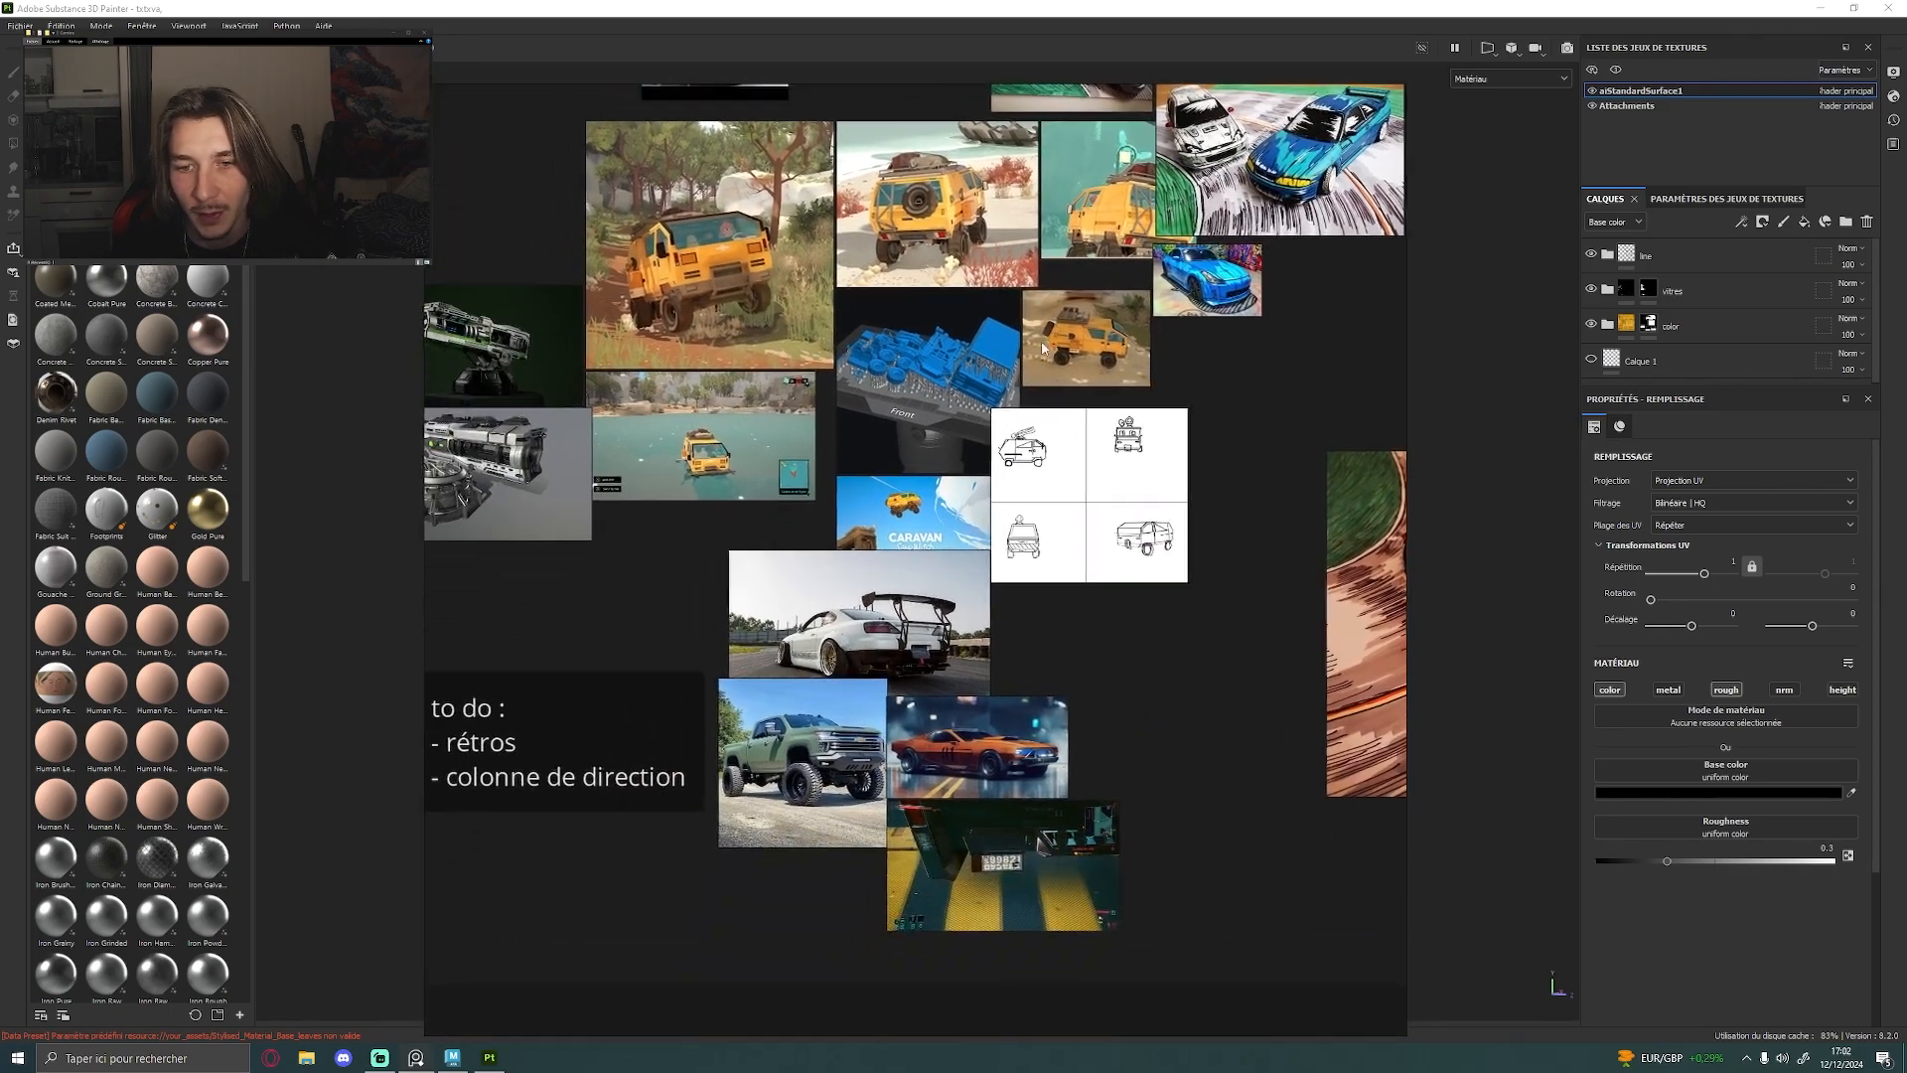
{"action": "middle_click_drag", "start_coordinate": [960, 454], "coordinate": [1067, 386]}
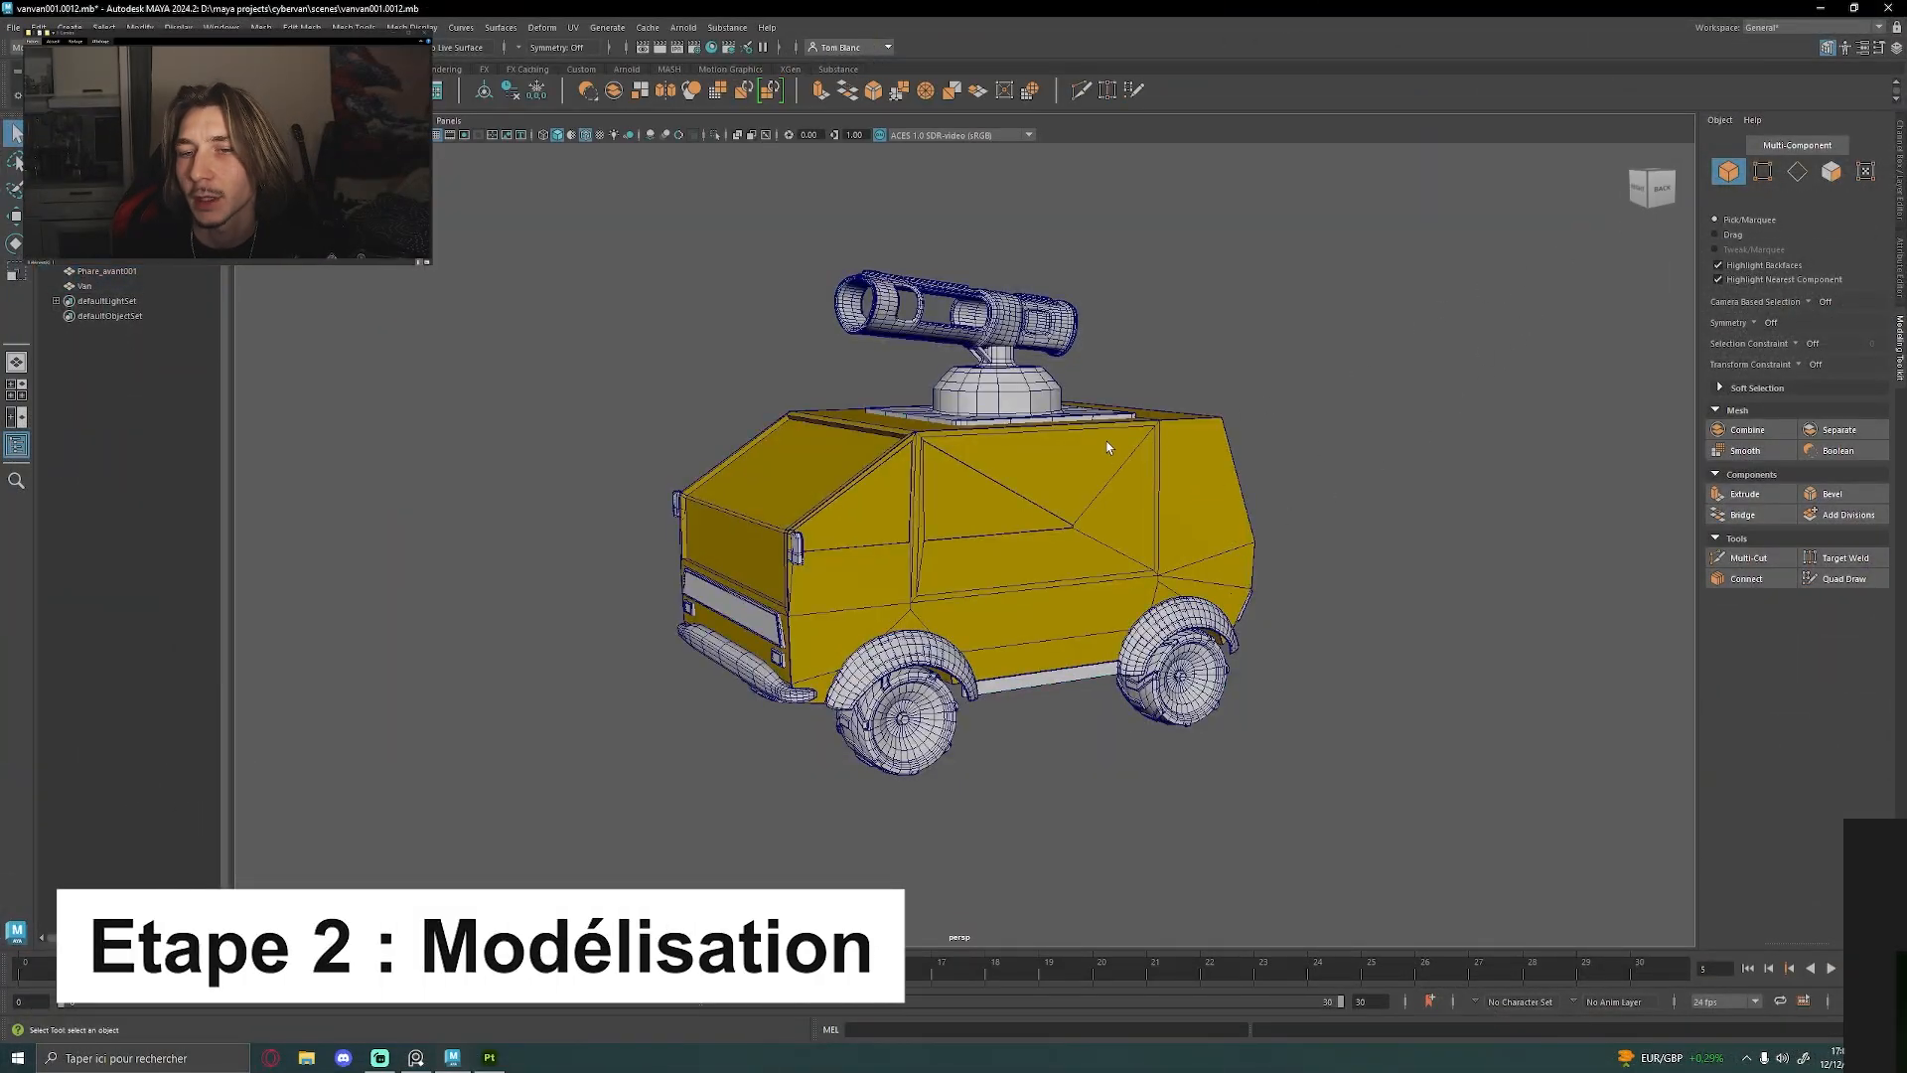
Hide the Phare_avant001 attachments mesh and inspect the bare van body from the front and rear
{"action": "left_click", "coordinate": [1155, 493]}
{"action": "left_click", "coordinate": [800, 368]}
{"action": "left_click_drag", "start_coordinate": [843, 486], "coordinate": [855, 497], "text": "alt"}
{"action": "left_click", "coordinate": [918, 543]}
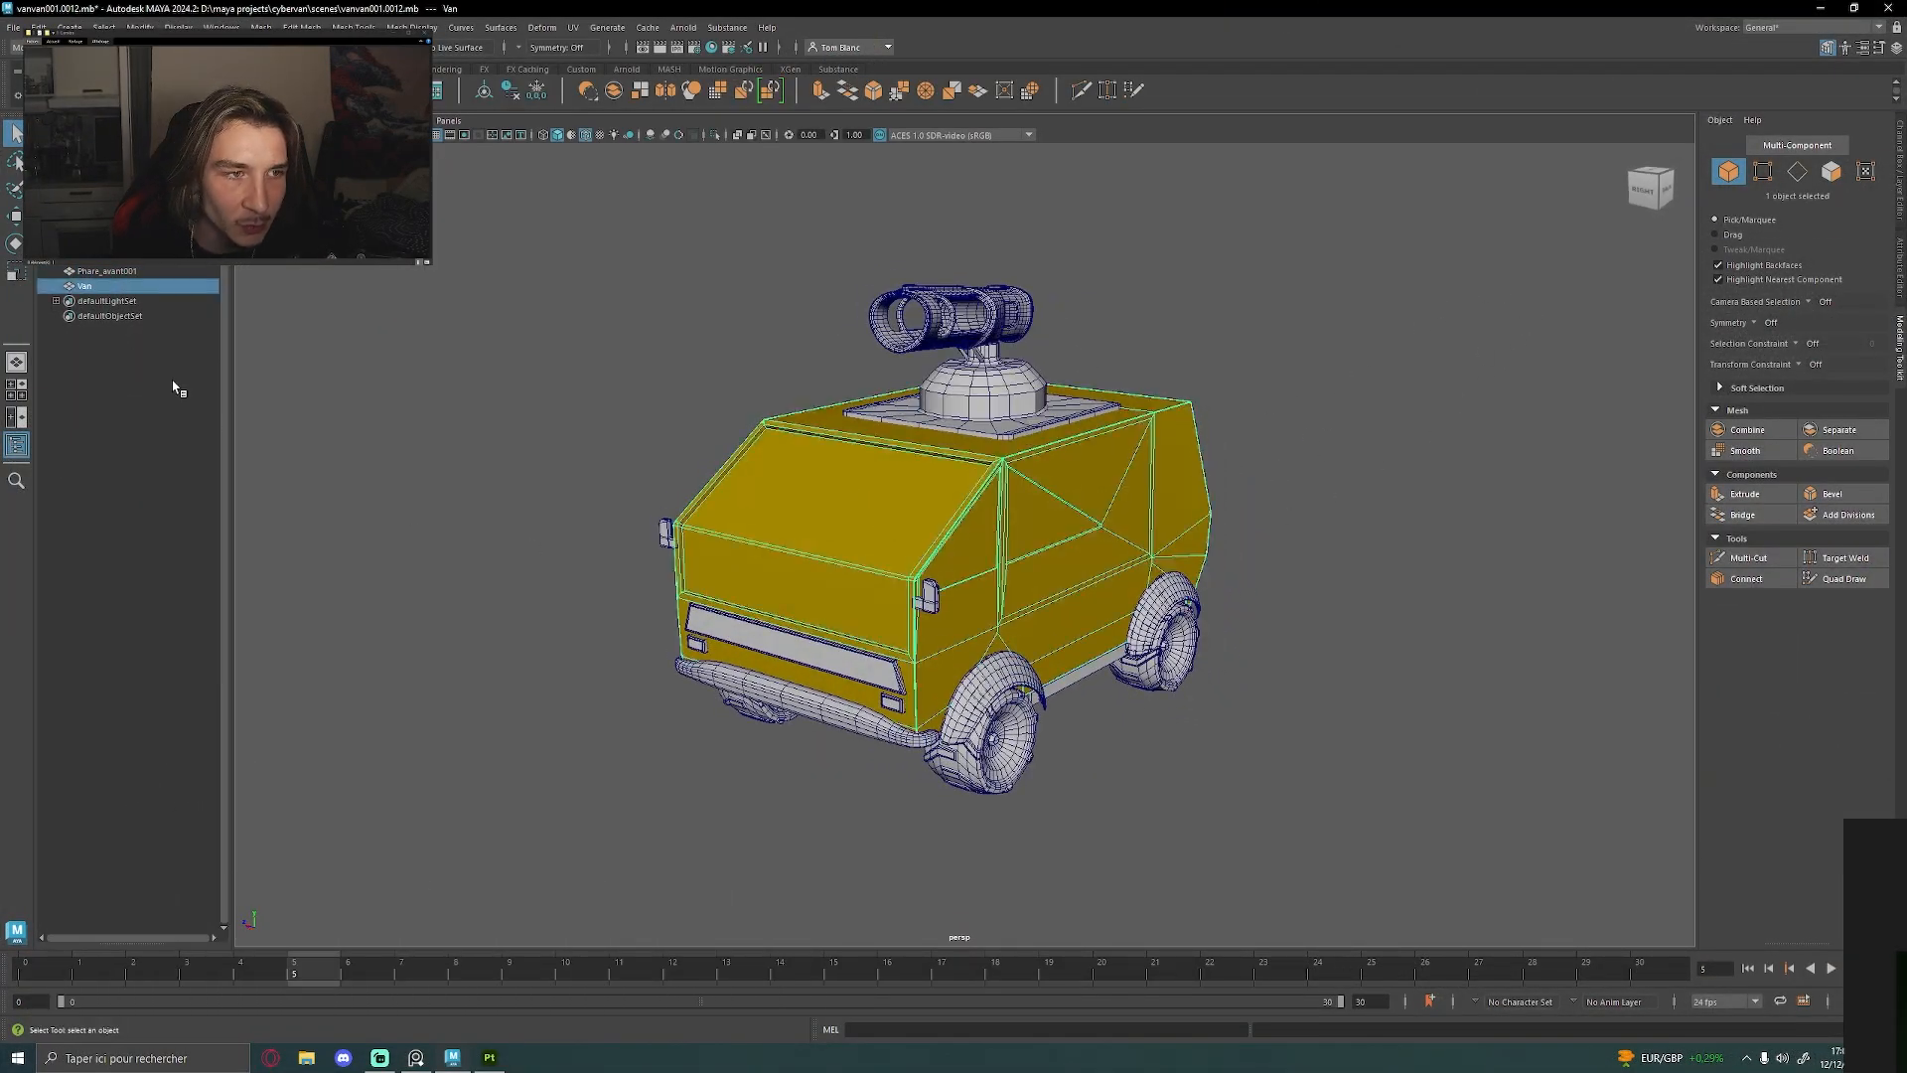
{"action": "left_click", "coordinate": [108, 271]}
{"action": "key", "text": "ctrl+h"}
{"action": "left_click_drag", "start_coordinate": [1206, 410], "coordinate": [1102, 422], "text": "alt"}
{"action": "left_click", "coordinate": [894, 489]}
{"action": "left_click_drag", "start_coordinate": [893, 489], "coordinate": [940, 339], "text": "alt"}
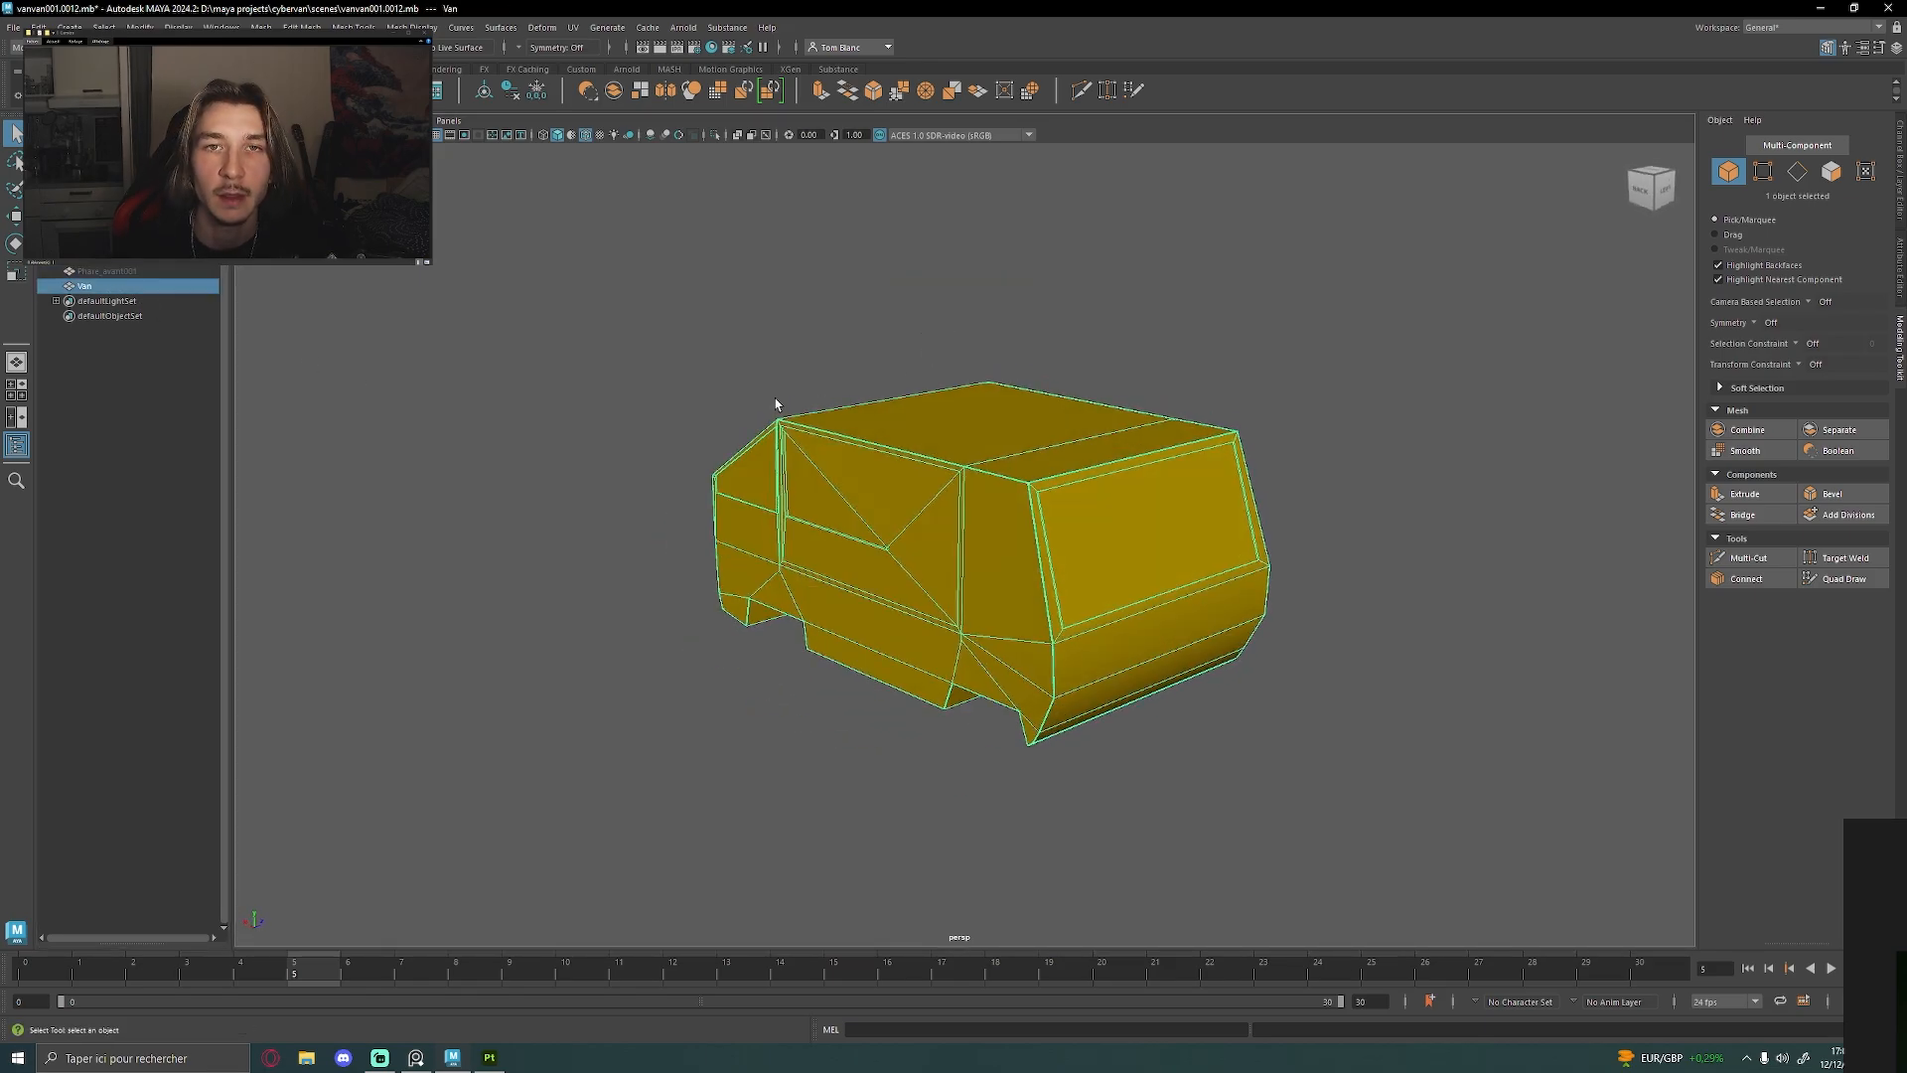
{"action": "left_click_drag", "start_coordinate": [776, 403], "coordinate": [1135, 382], "text": "alt"}
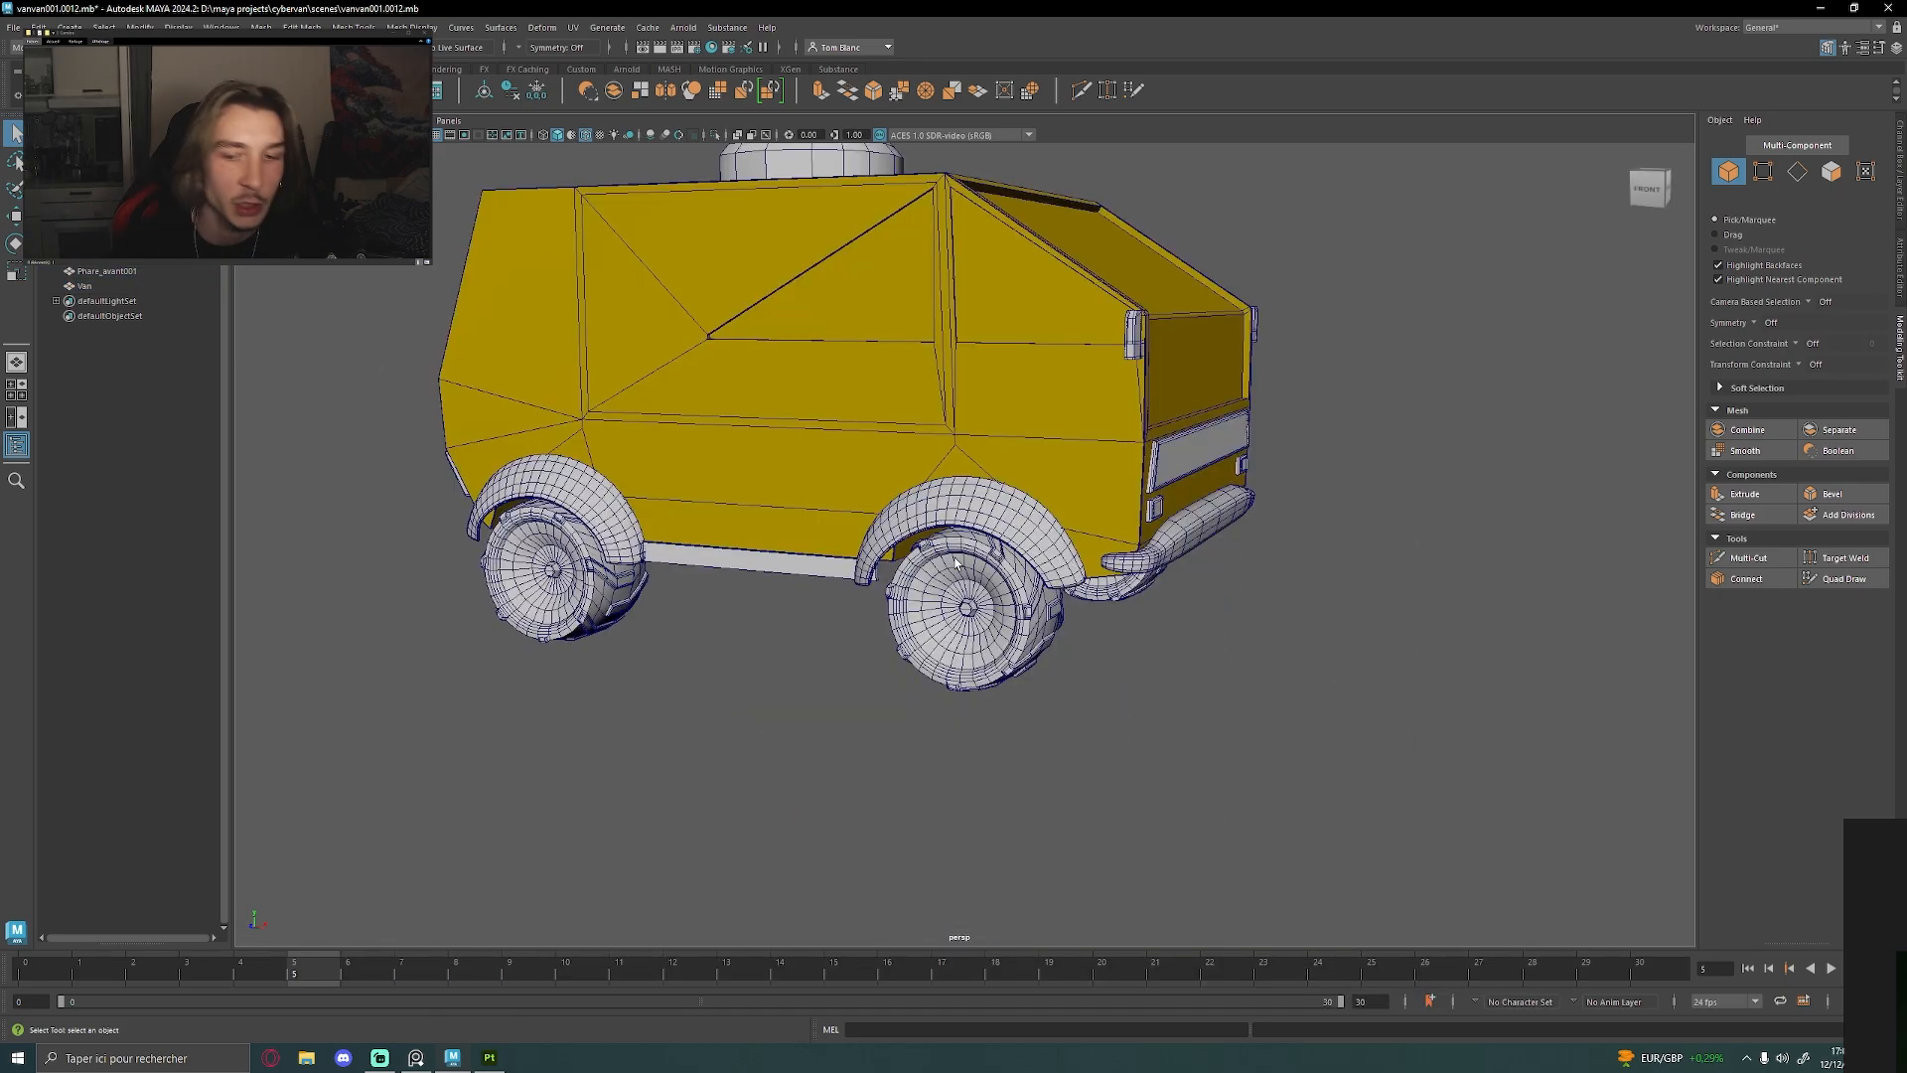
Examine the van's wheels, fenders, side panels and front bumper from several angles
{"action": "left_click_drag", "start_coordinate": [946, 482], "coordinate": [1033, 471], "text": "alt"}
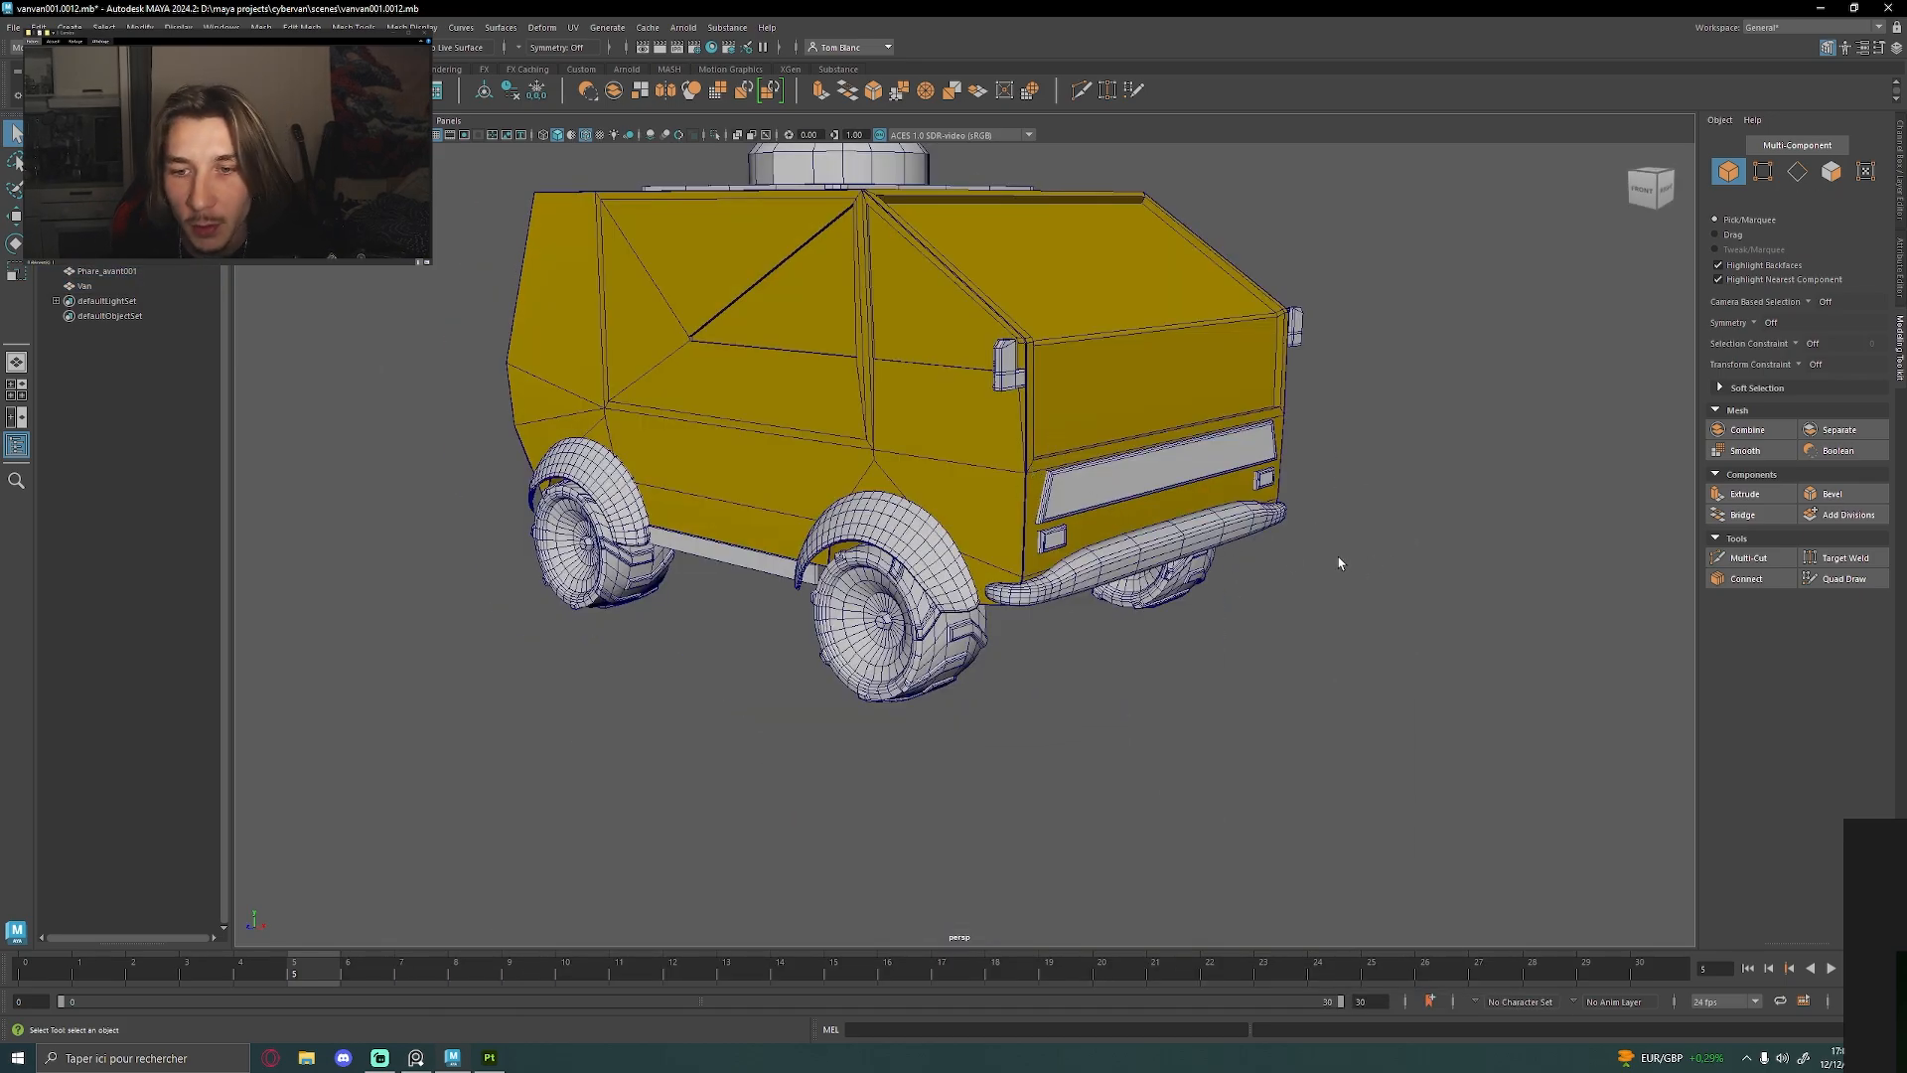
{"action": "left_click_drag", "start_coordinate": [1339, 563], "coordinate": [481, 533], "text": "alt"}
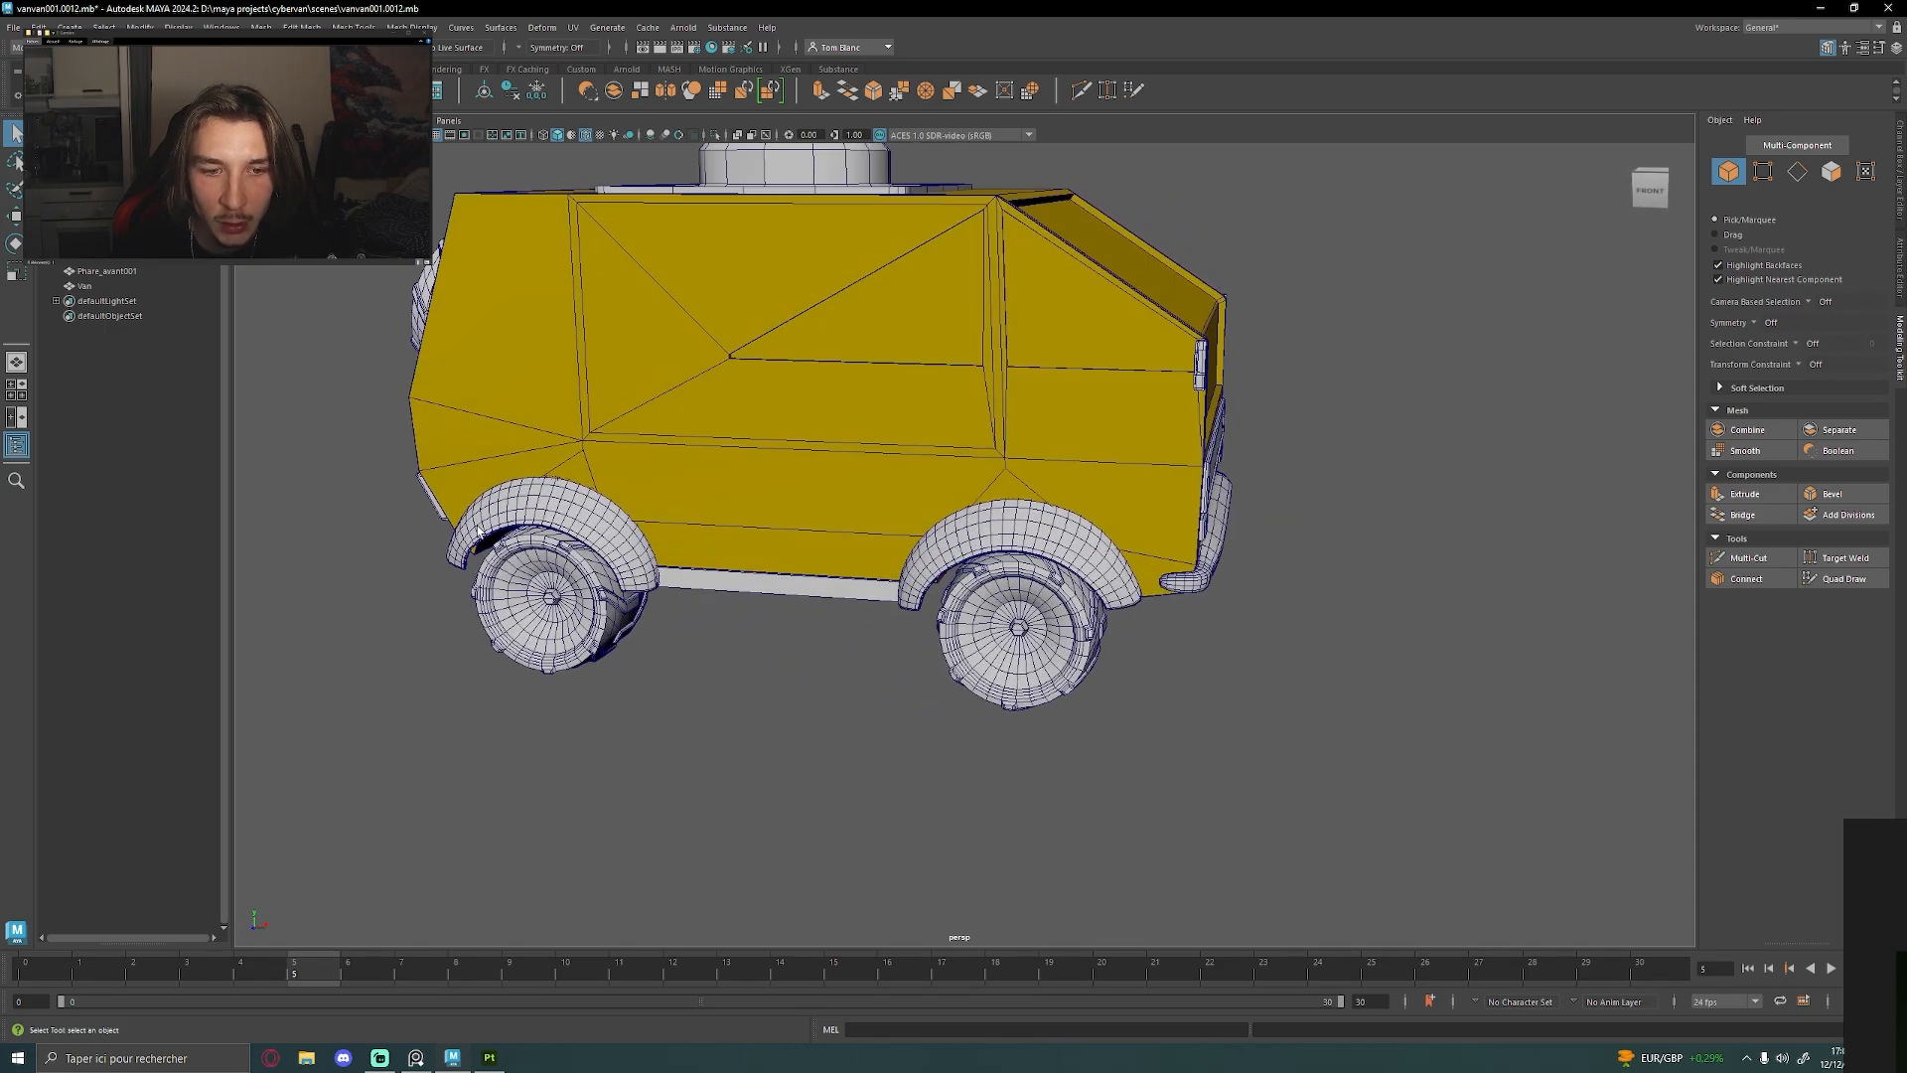
{"action": "left_click", "coordinate": [521, 495]}
{"action": "left_click_drag", "start_coordinate": [682, 672], "coordinate": [801, 667], "text": "alt"}
{"action": "left_click", "coordinate": [1124, 719]}
{"action": "left_click_drag", "start_coordinate": [1321, 722], "coordinate": [1188, 719], "text": "alt"}
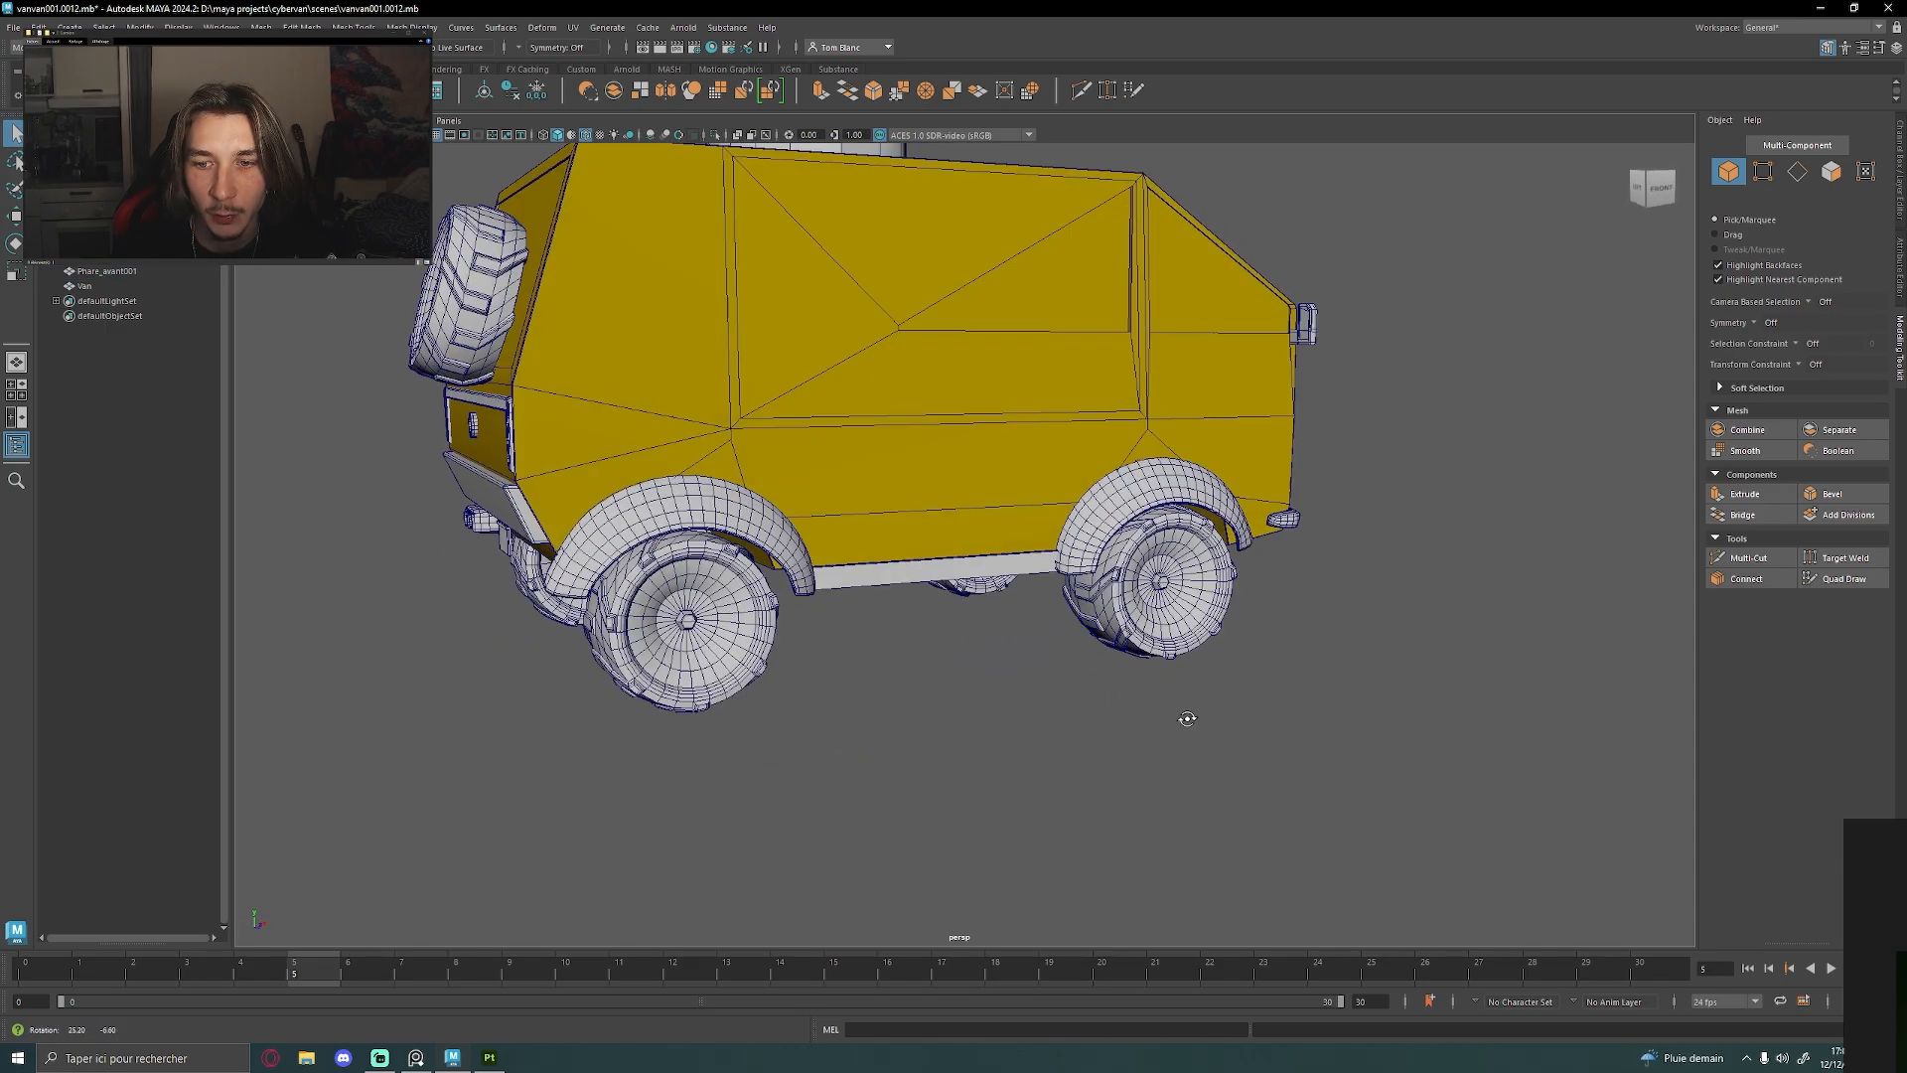
{"action": "left_click_drag", "start_coordinate": [1436, 741], "coordinate": [1099, 663], "text": "alt"}
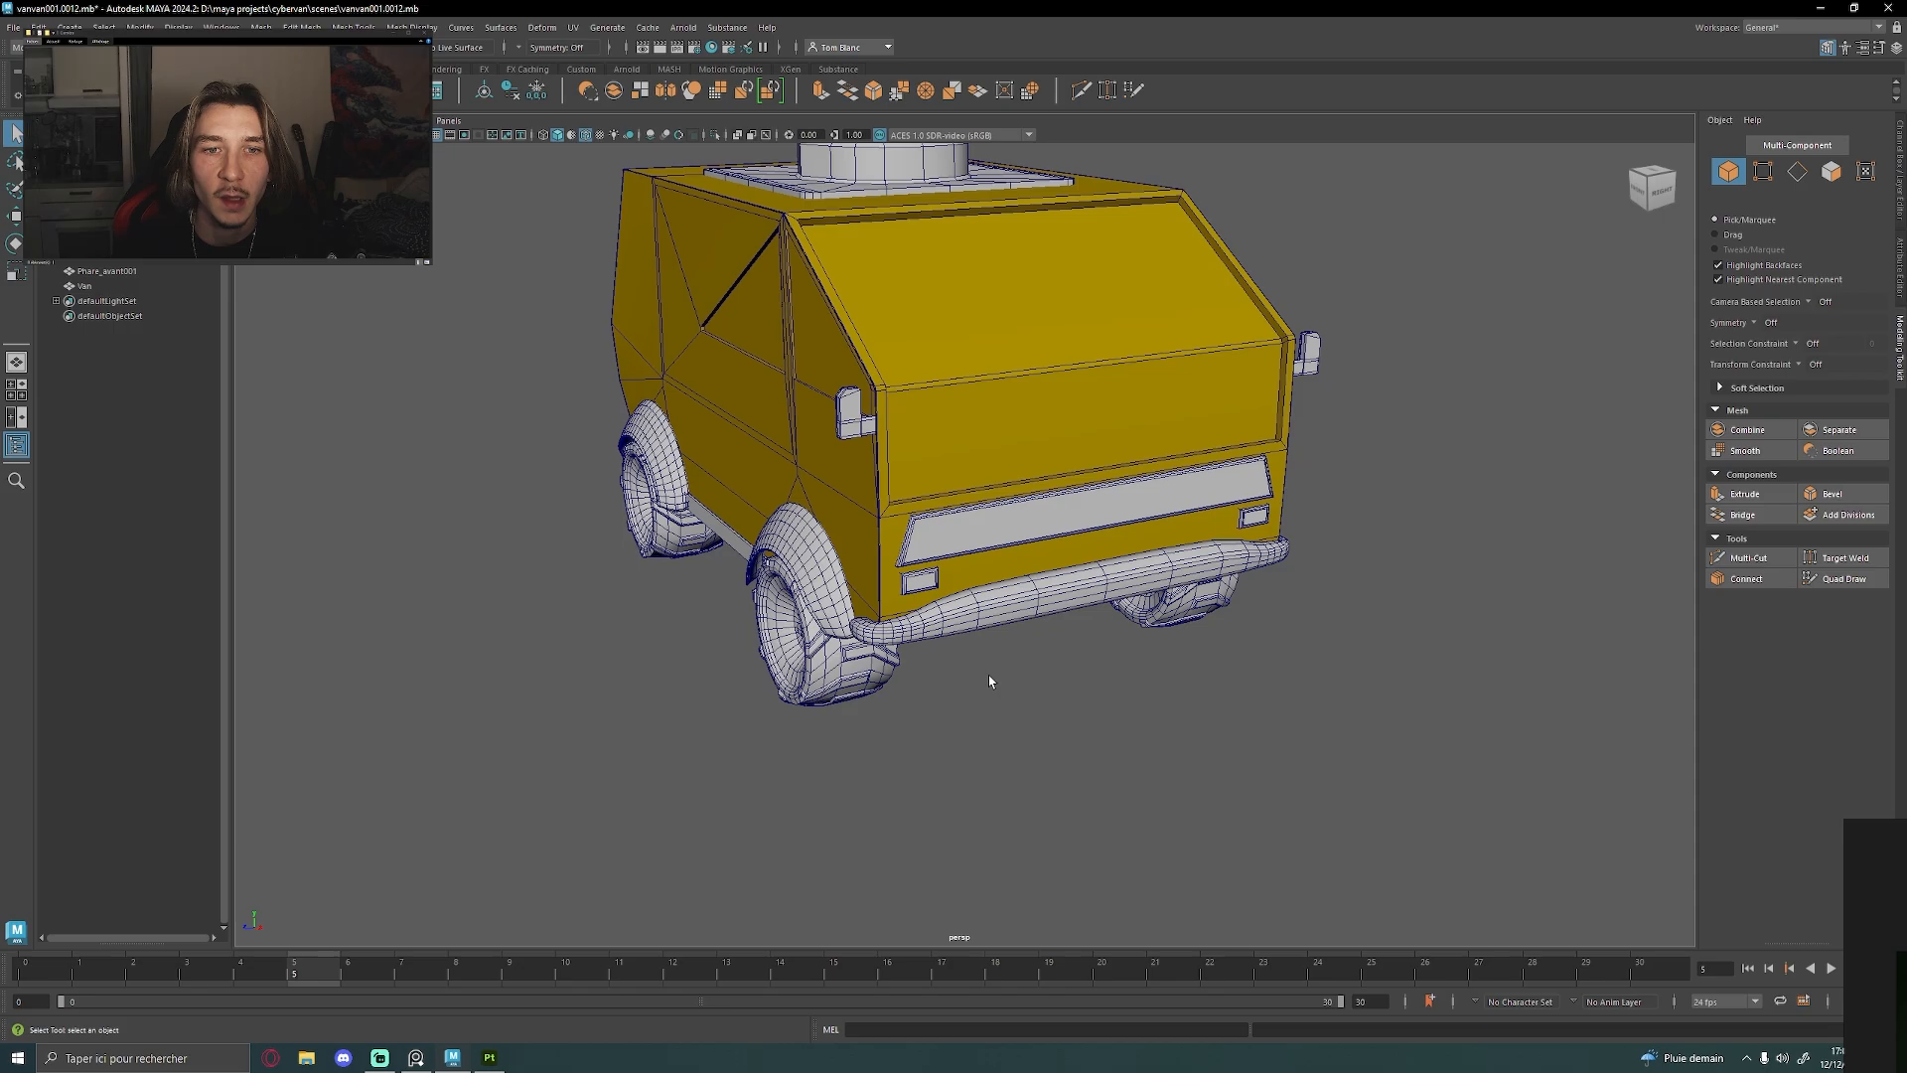
{"action": "left_click_drag", "start_coordinate": [750, 603], "coordinate": [596, 892], "text": "alt"}
Bring the reference board over the van model and examine the orange off-road van images
{"action": "left_click", "coordinate": [423, 1058]}
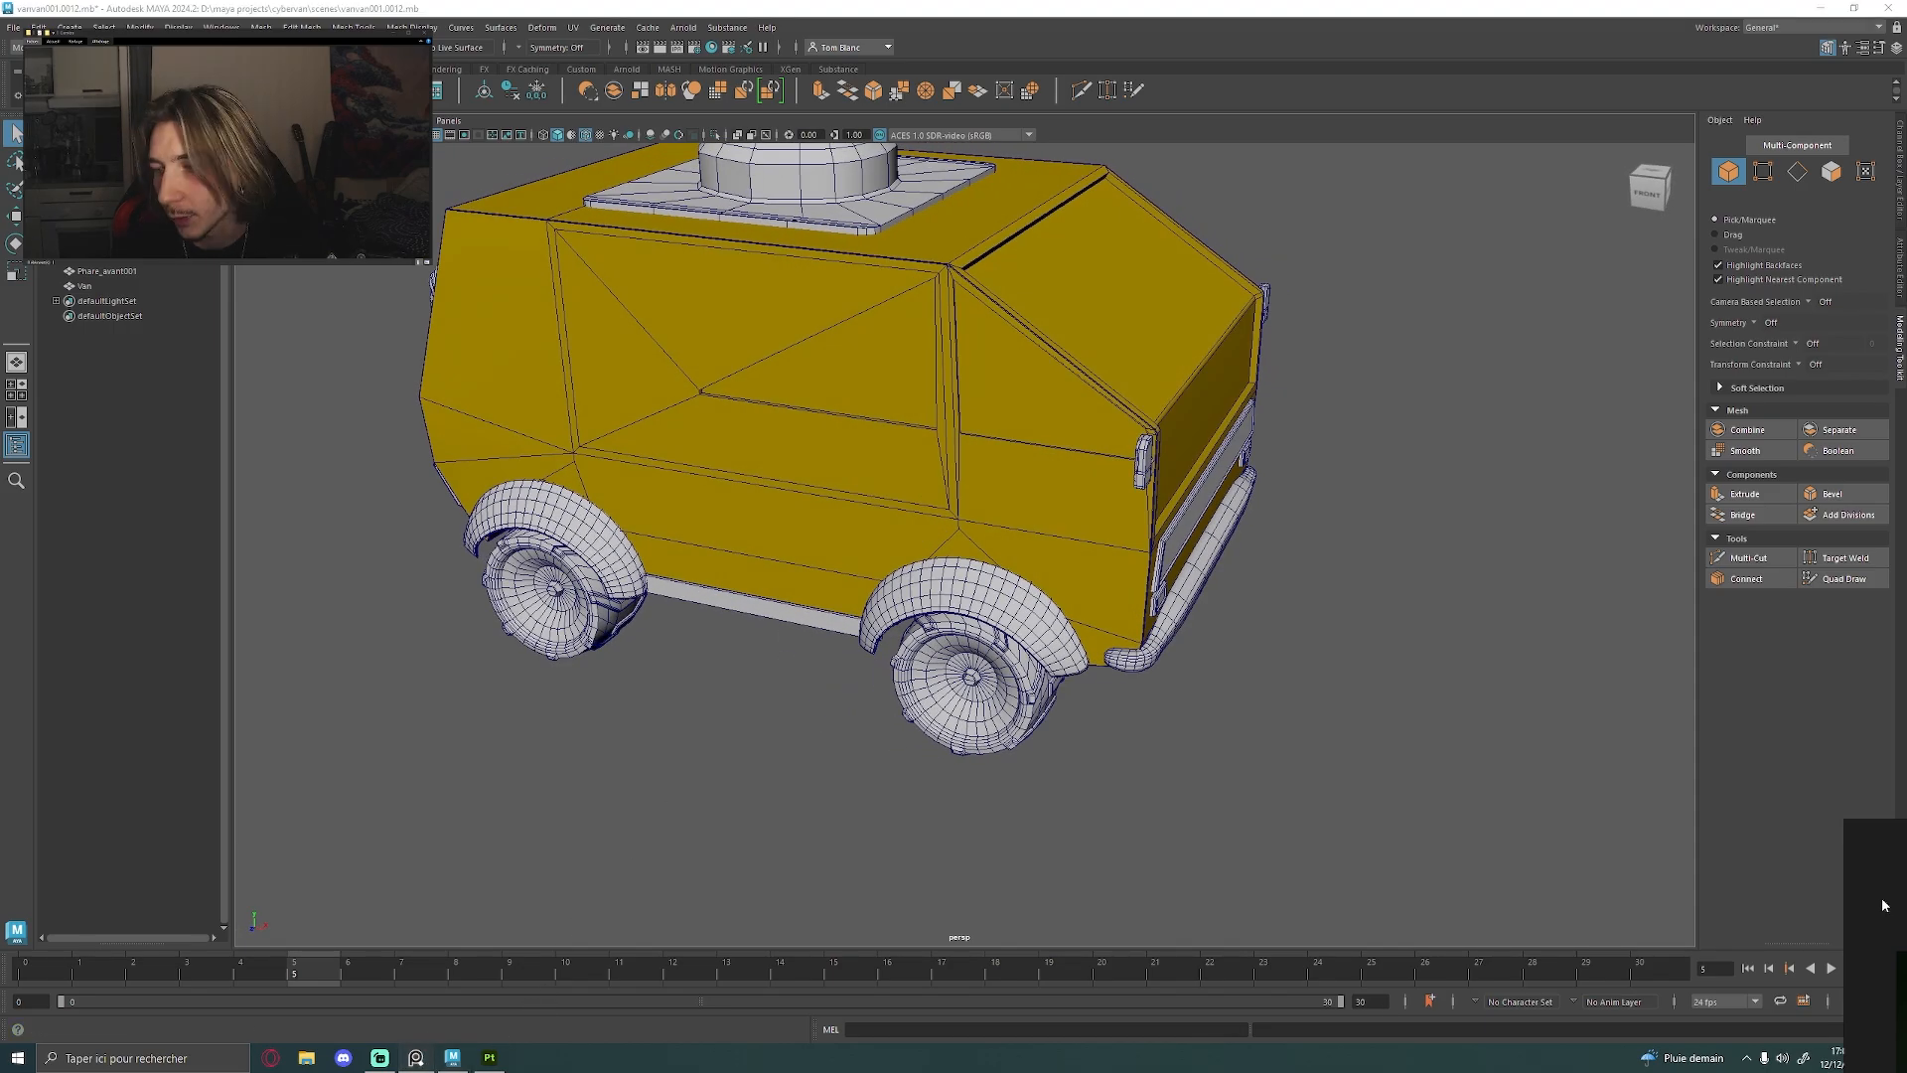
{"action": "right_click_drag", "start_coordinate": [1881, 902], "coordinate": [981, 579]}
{"action": "scroll", "coordinate": [1053, 397], "scroll_direction": "up", "scroll_amount": 5}
{"action": "scroll", "coordinate": [1052, 407], "scroll_direction": "down", "scroll_amount": 5}
{"action": "middle_click_drag", "start_coordinate": [1304, 358], "coordinate": [1230, 626]}
{"action": "scroll", "coordinate": [1230, 627], "scroll_direction": "up", "scroll_amount": 5}
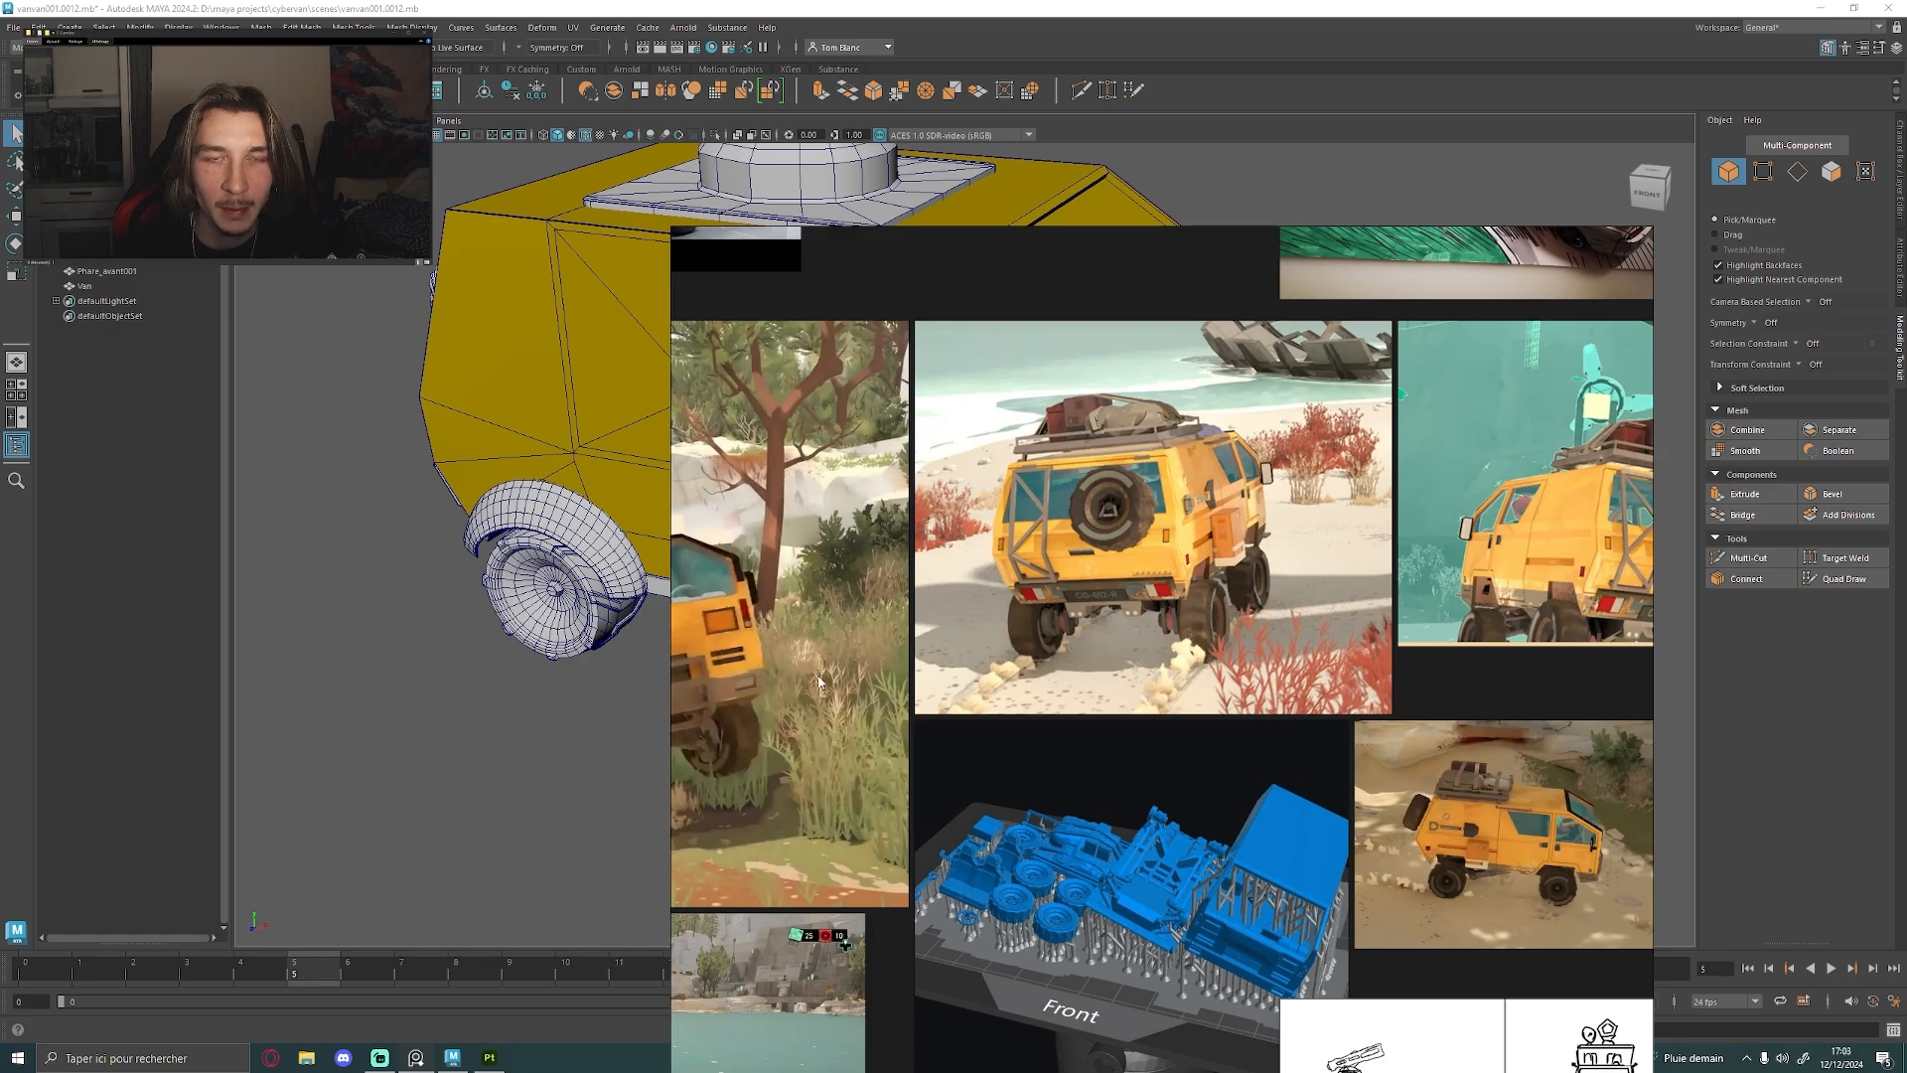
{"action": "right_click_drag", "start_coordinate": [838, 703], "coordinate": [1894, 1052]}
Compare the van's rear trim and lights with the red Cybertruck image on the reference board
{"action": "left_click_drag", "start_coordinate": [1296, 694], "coordinate": [732, 332], "text": "alt"}
{"action": "left_click", "coordinate": [810, 382]}
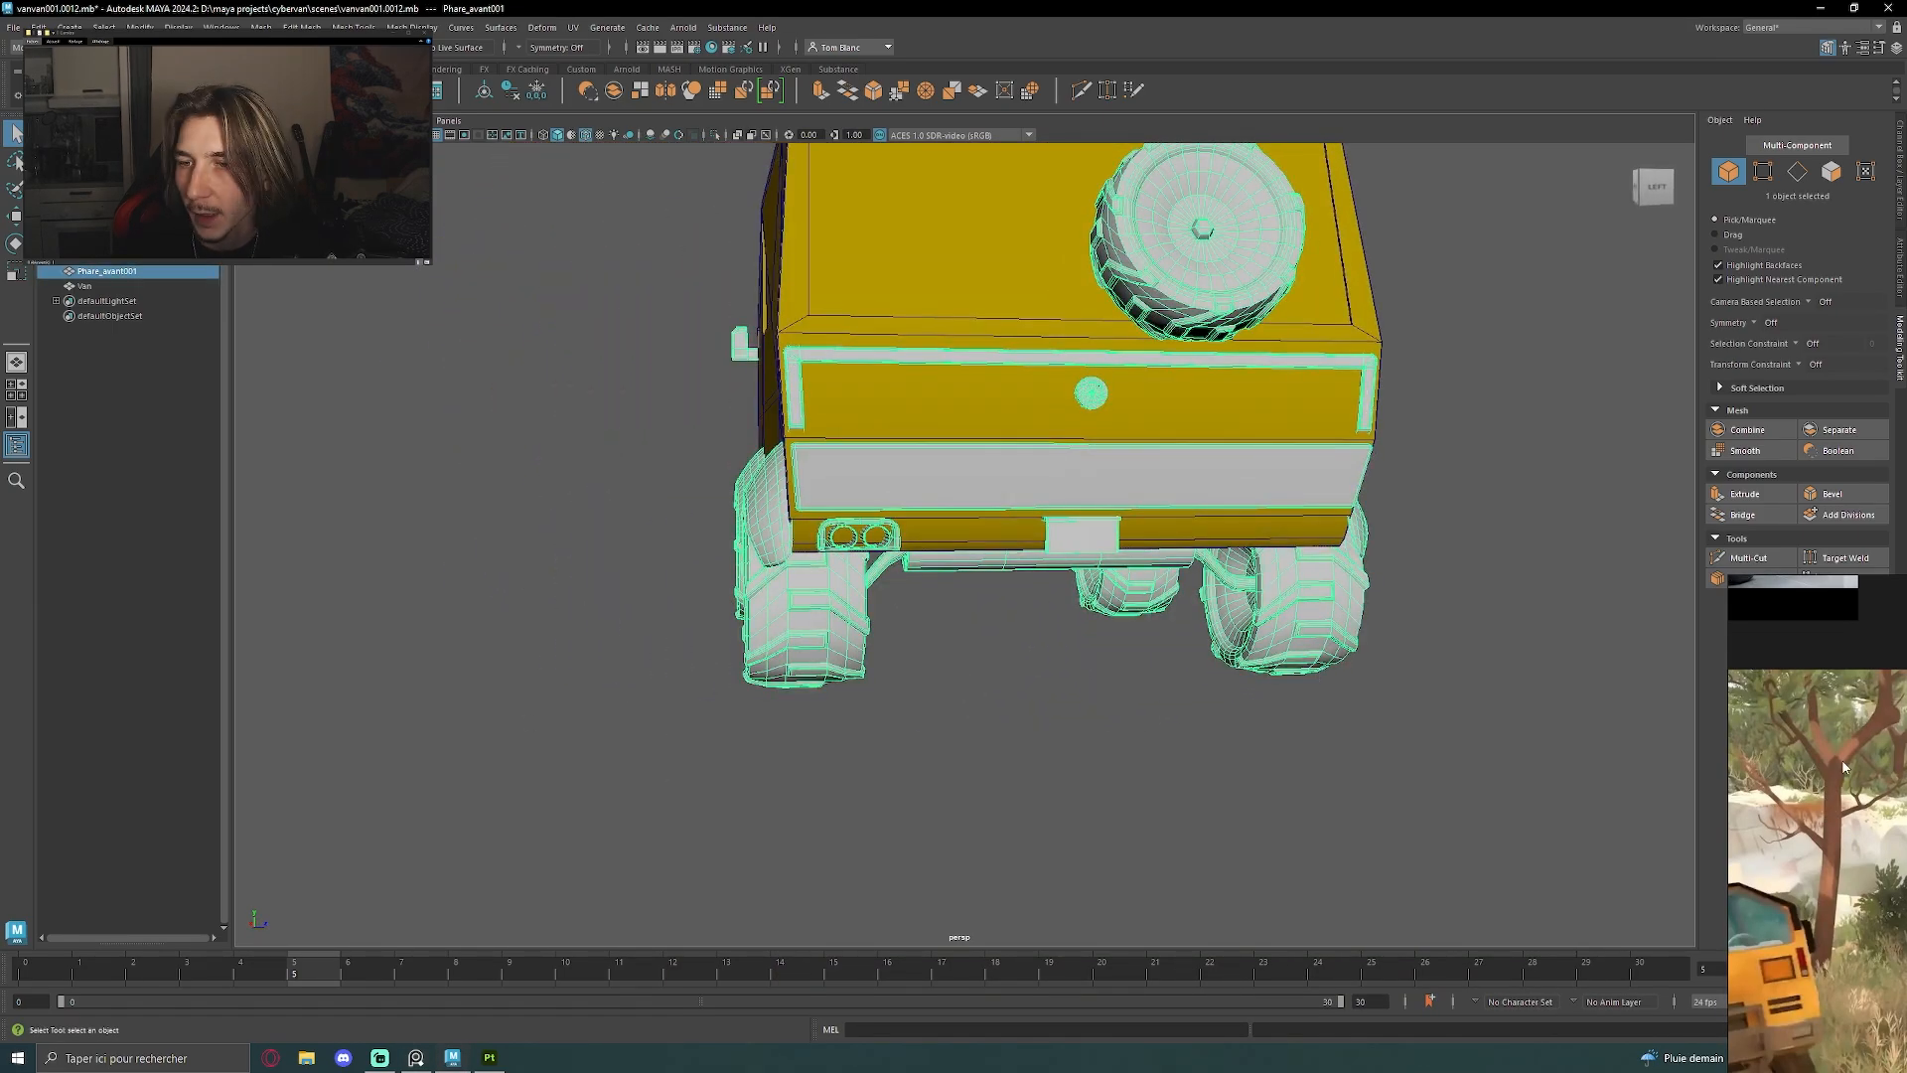
{"action": "right_click_drag", "start_coordinate": [1842, 767], "coordinate": [784, 567]}
{"action": "scroll", "coordinate": [785, 568], "scroll_direction": "down", "scroll_amount": 3}
{"action": "middle_click_drag", "start_coordinate": [785, 568], "coordinate": [1022, 612]}
{"action": "scroll", "coordinate": [919, 419], "scroll_direction": "up", "scroll_amount": 5}
{"action": "middle_click_drag", "start_coordinate": [919, 419], "coordinate": [1021, 491]}
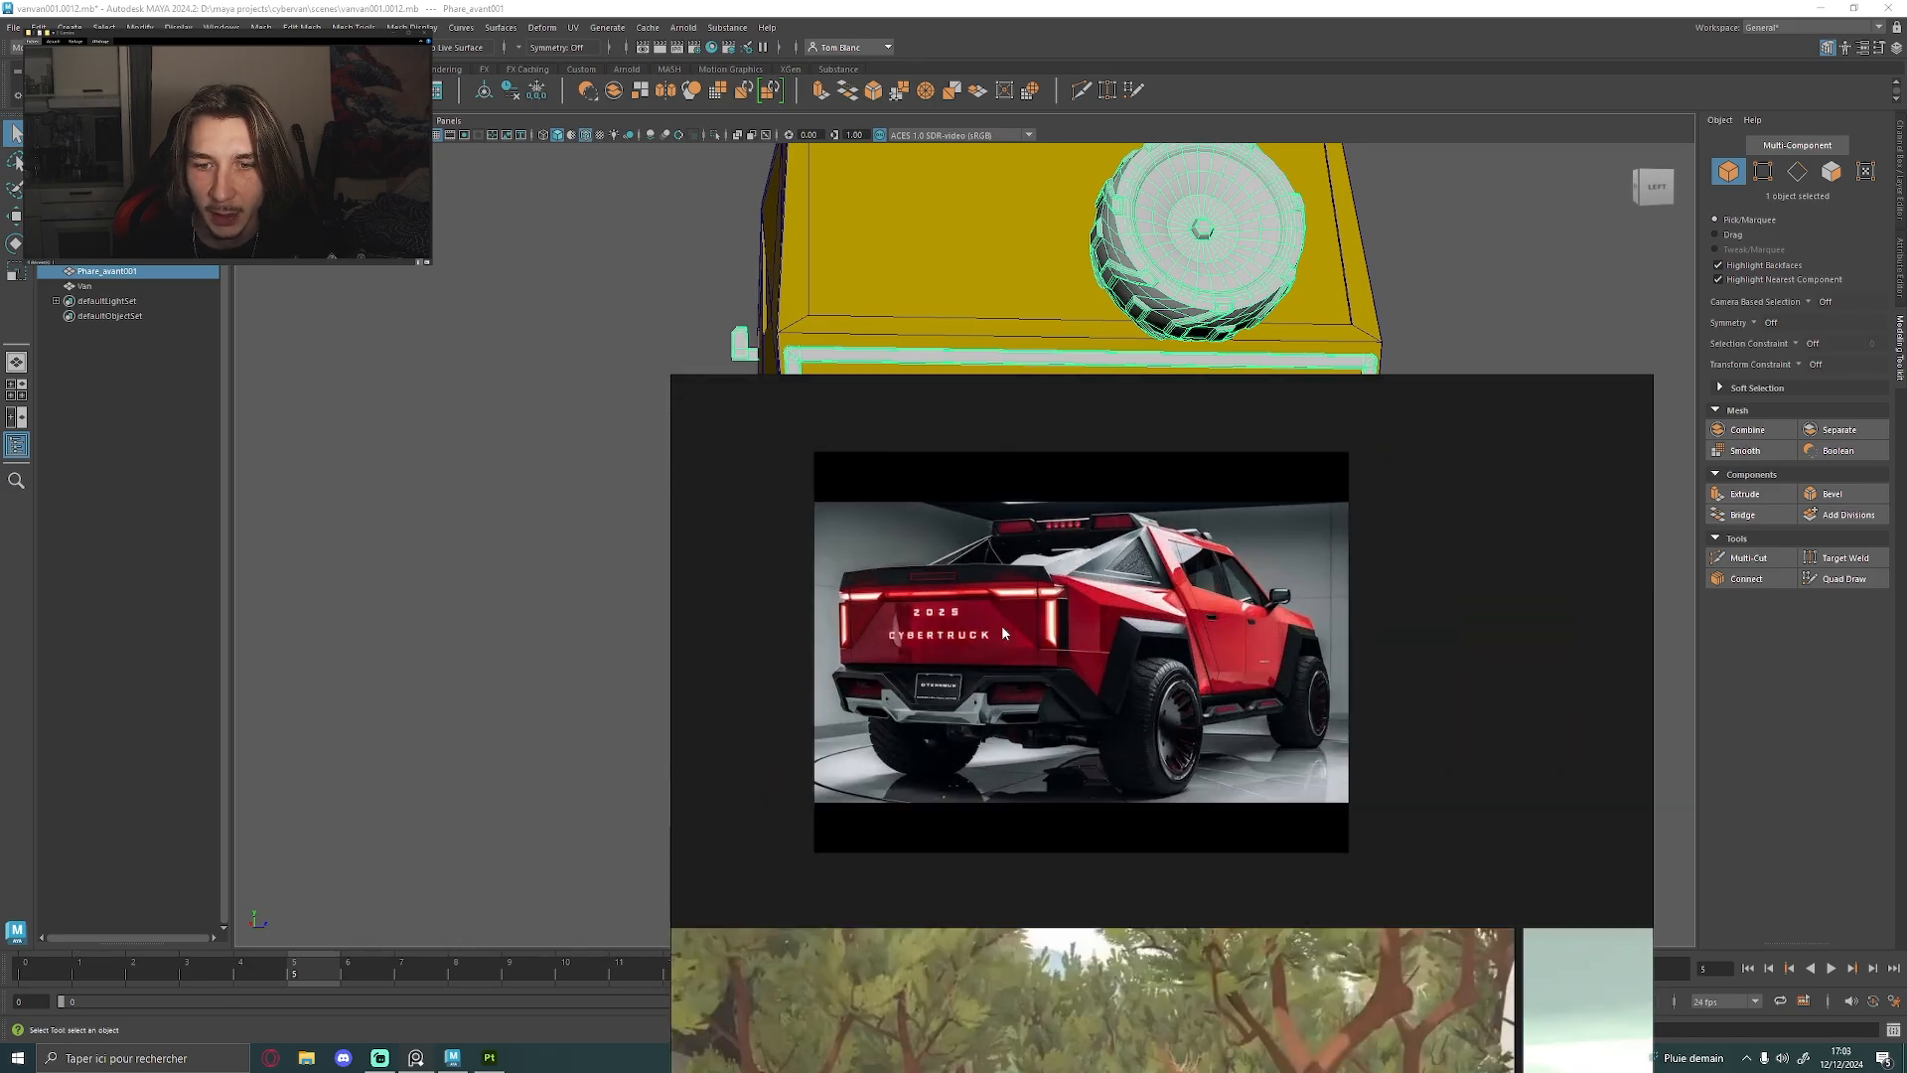
{"action": "left_click", "coordinate": [449, 530]}
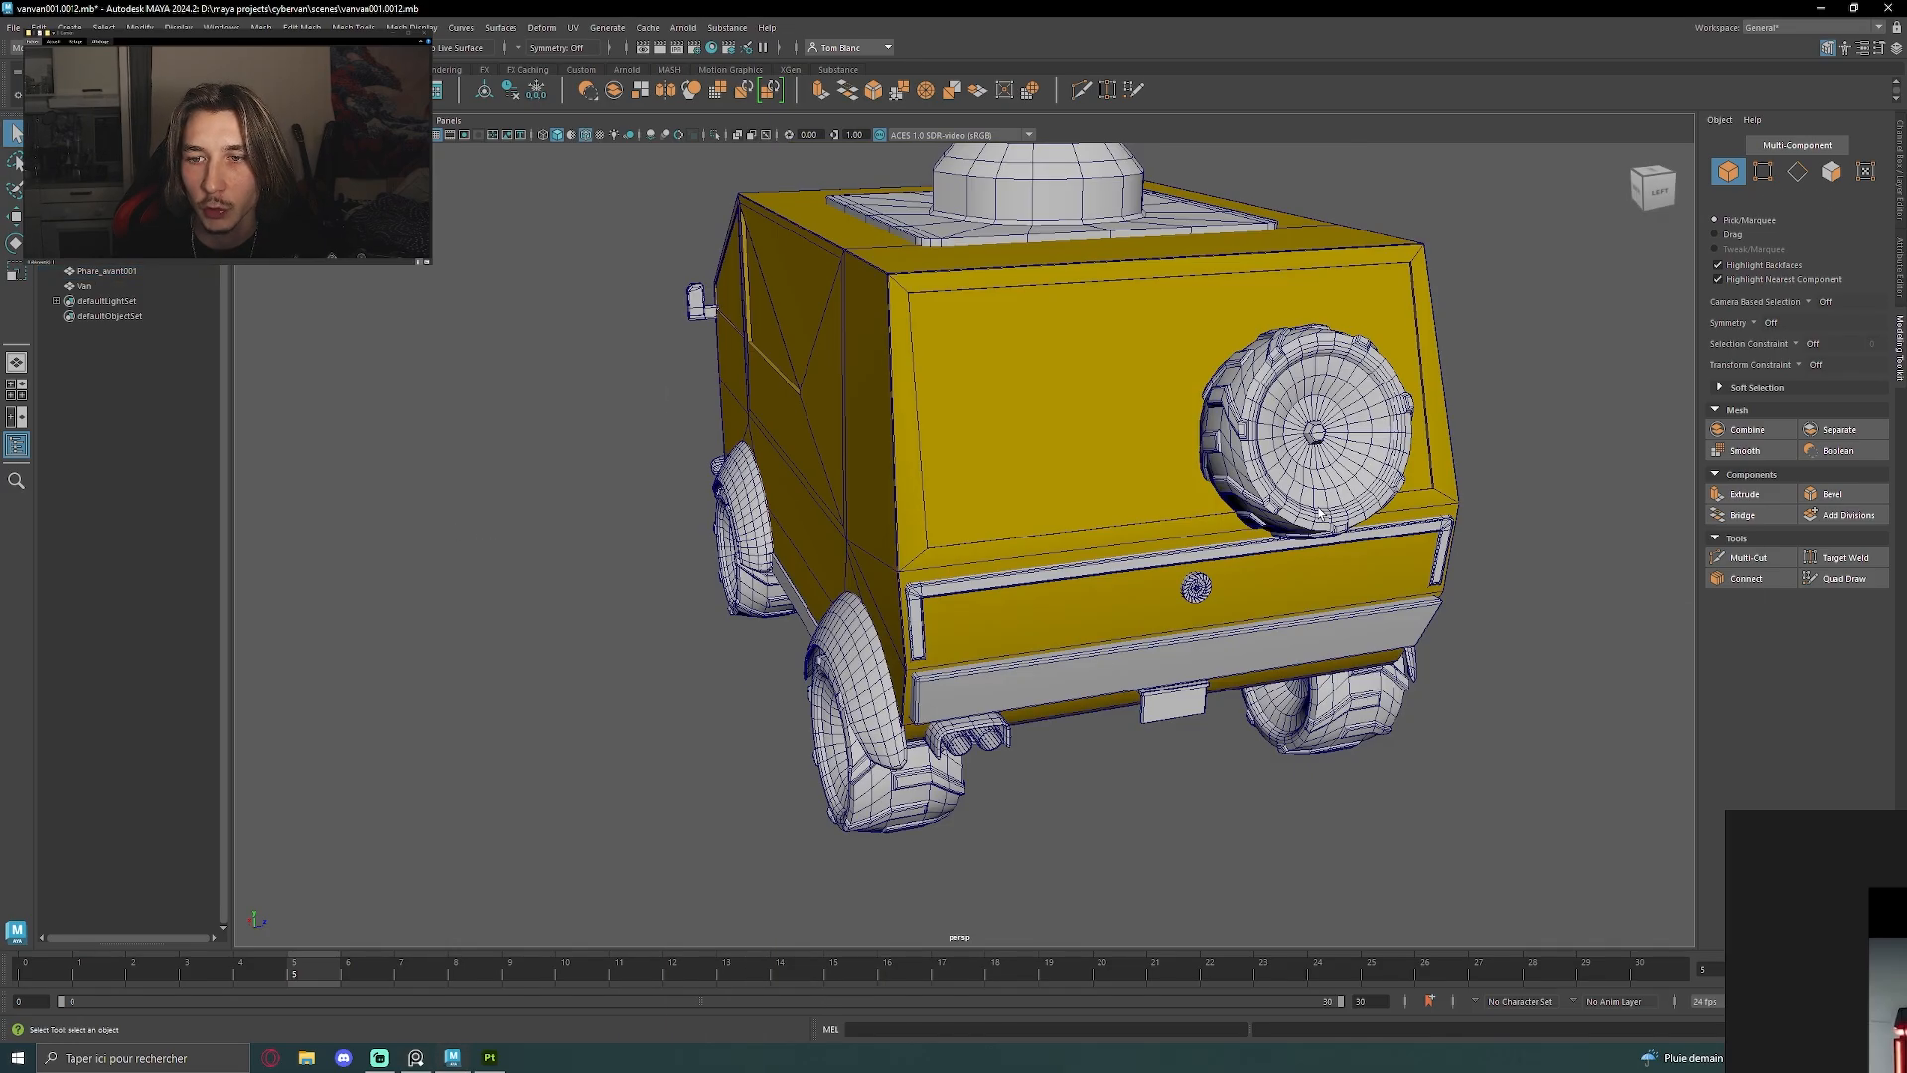
Examine the van's rear and the cannon turret mounted on its roof
{"action": "left_click_drag", "start_coordinate": [1321, 511], "coordinate": [853, 672], "text": "alt"}
{"action": "left_click_drag", "start_coordinate": [760, 623], "coordinate": [1106, 527], "text": "alt"}
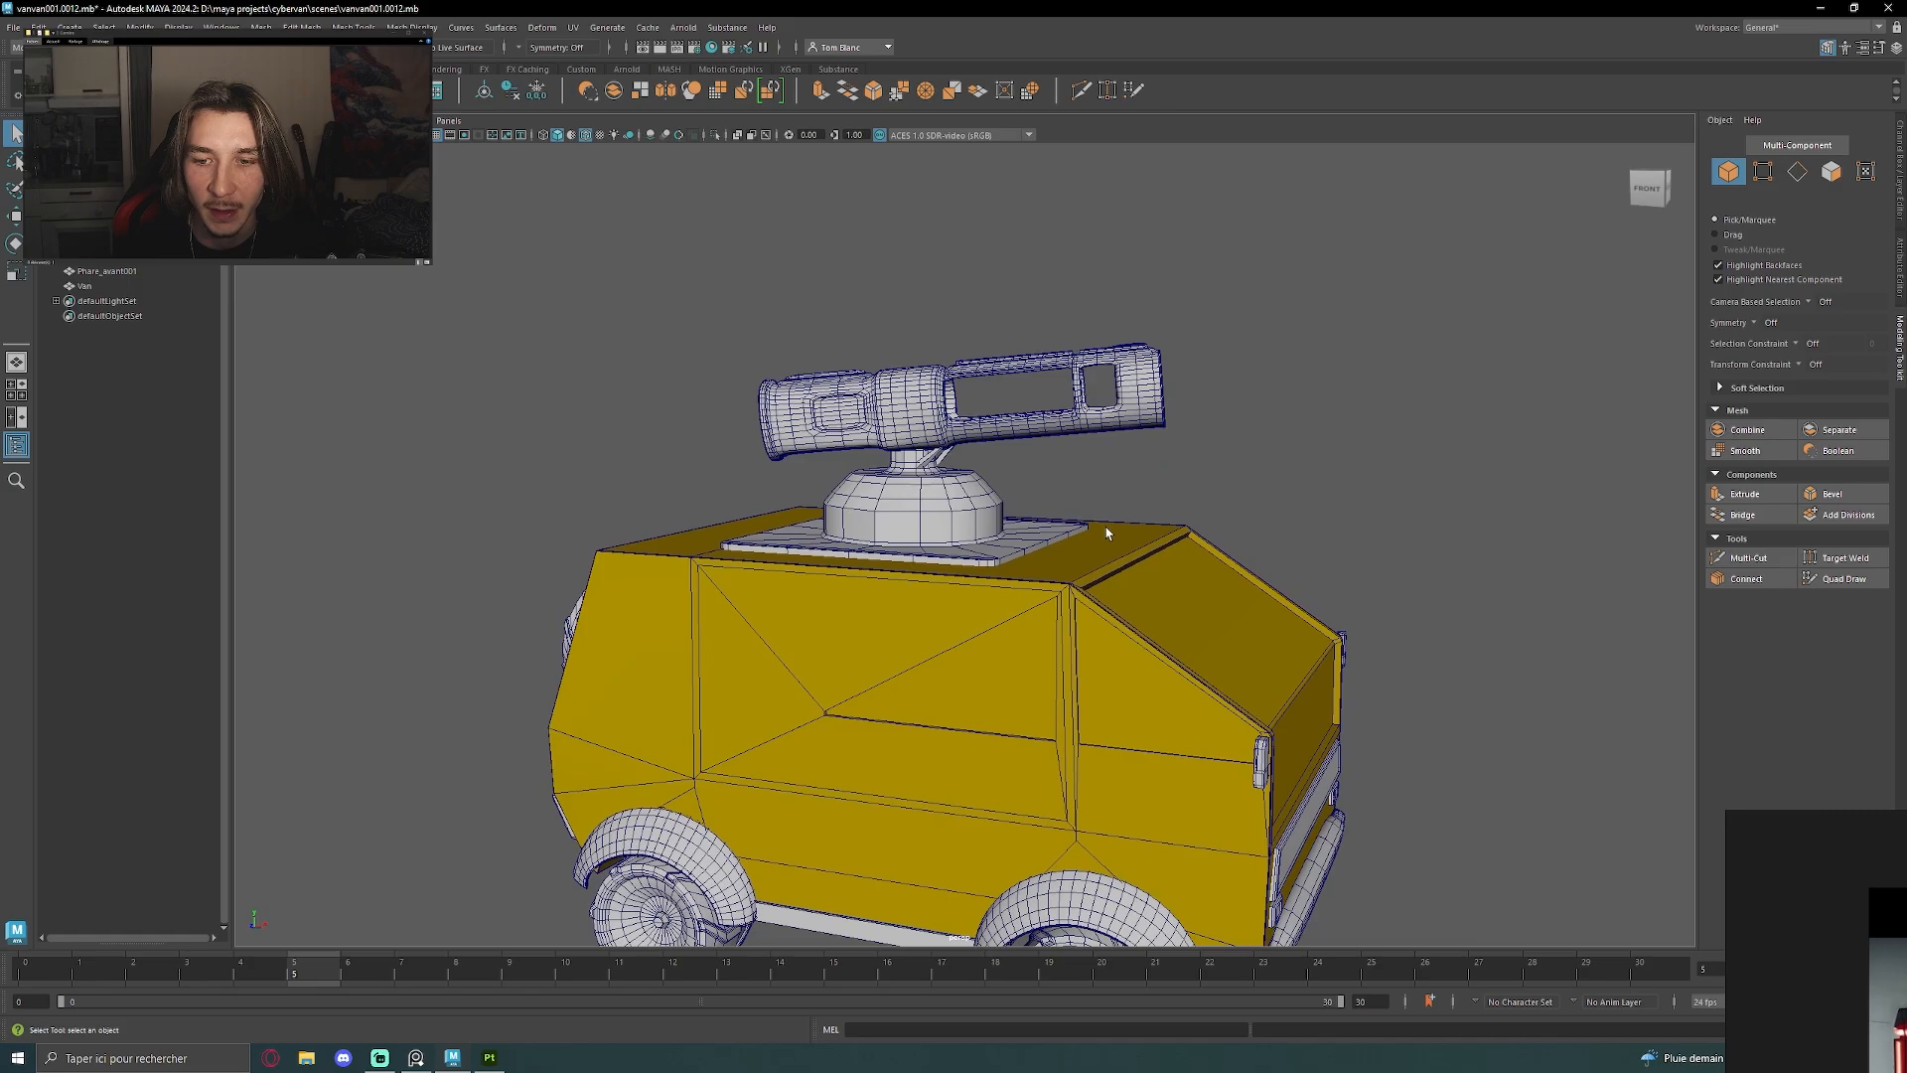
{"action": "left_click", "coordinate": [1096, 431]}
{"action": "left_click_drag", "start_coordinate": [1097, 445], "coordinate": [1152, 452], "text": "alt"}
{"action": "right_click_drag", "start_coordinate": [1152, 452], "coordinate": [1294, 483], "text": "alt"}
{"action": "middle_click_drag", "start_coordinate": [1295, 483], "coordinate": [1294, 549], "text": "alt"}
{"action": "left_click", "coordinate": [1290, 547]}
{"action": "left_click_drag", "start_coordinate": [1287, 545], "coordinate": [1013, 509], "text": "alt"}
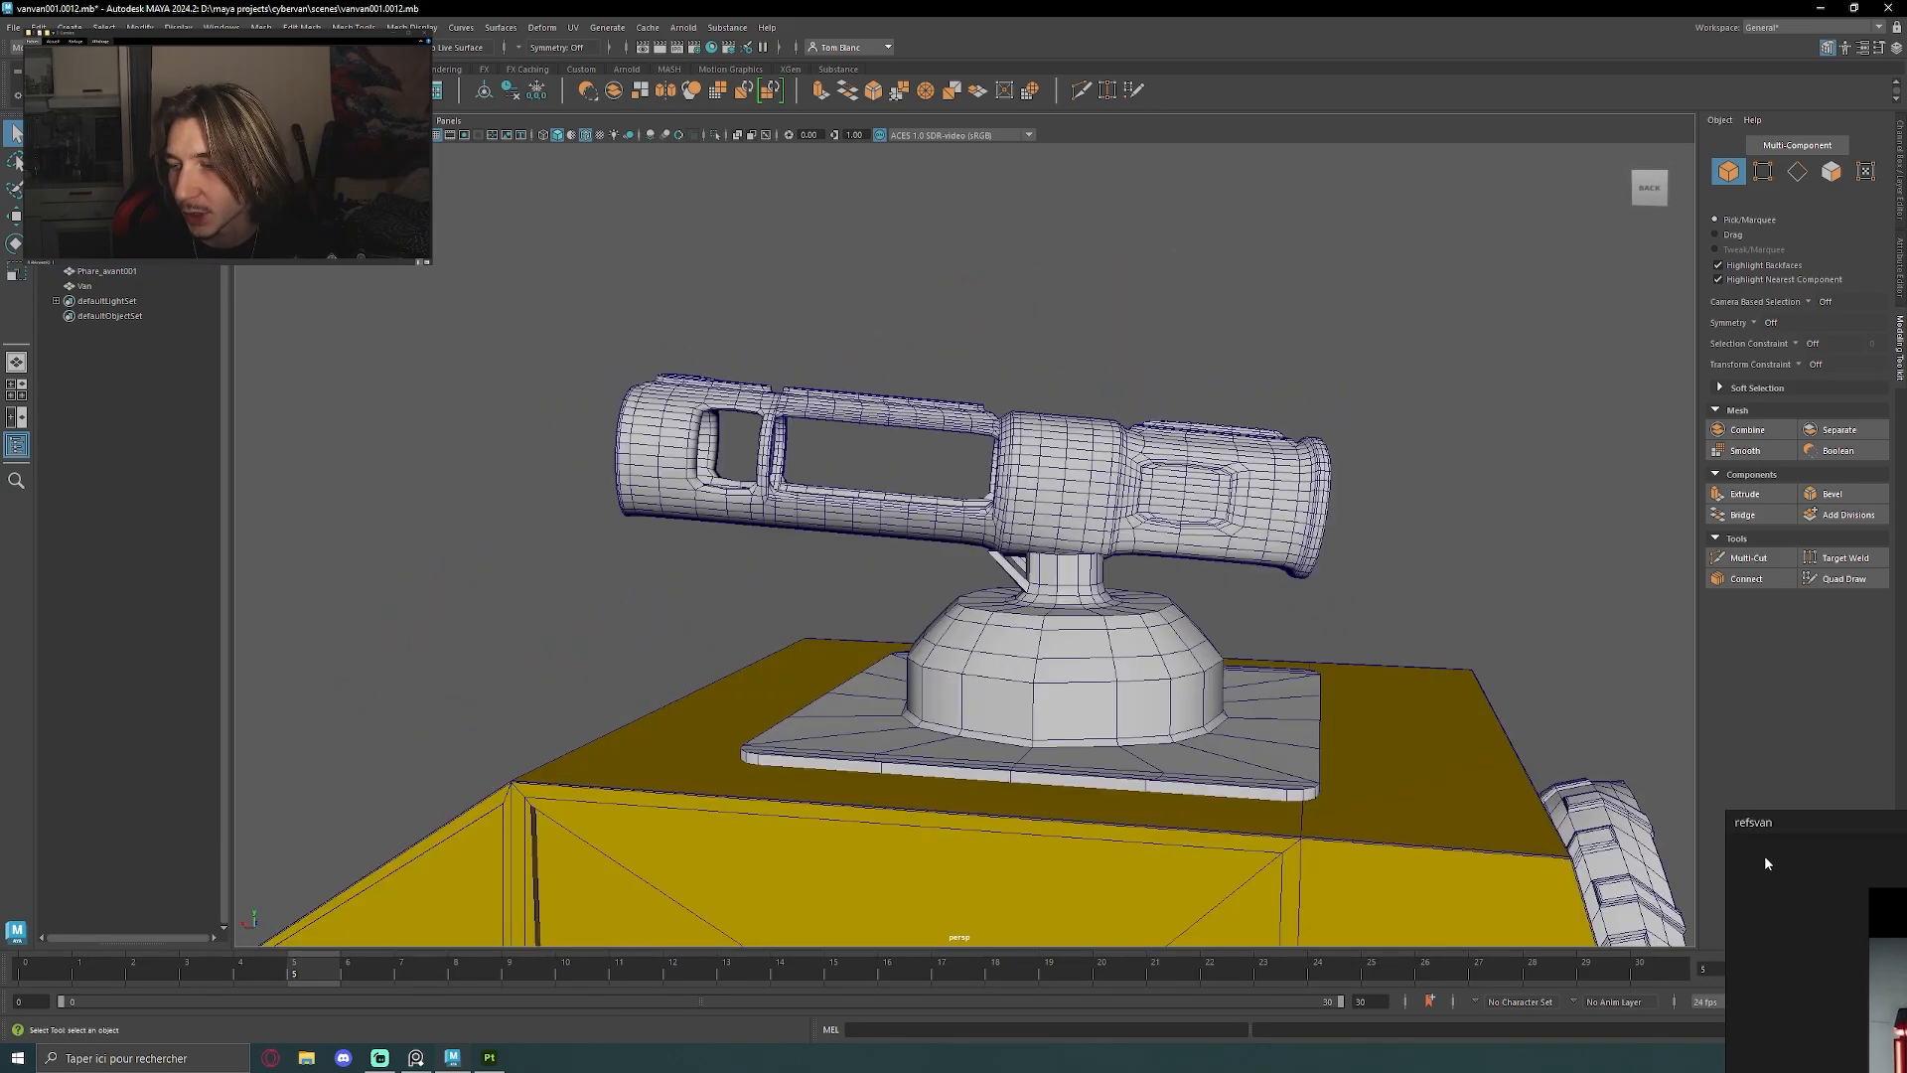
Examine the two sci-fi cannon turret images on the reference board beside the modelled roof turret
{"action": "right_click_drag", "start_coordinate": [1765, 857], "coordinate": [1059, 340]}
{"action": "scroll", "coordinate": [1392, 516], "scroll_direction": "down", "scroll_amount": 6}
{"action": "middle_click_drag", "start_coordinate": [1209, 881], "coordinate": [1404, 626]}
{"action": "scroll", "coordinate": [1293, 776], "scroll_direction": "up", "scroll_amount": 4}
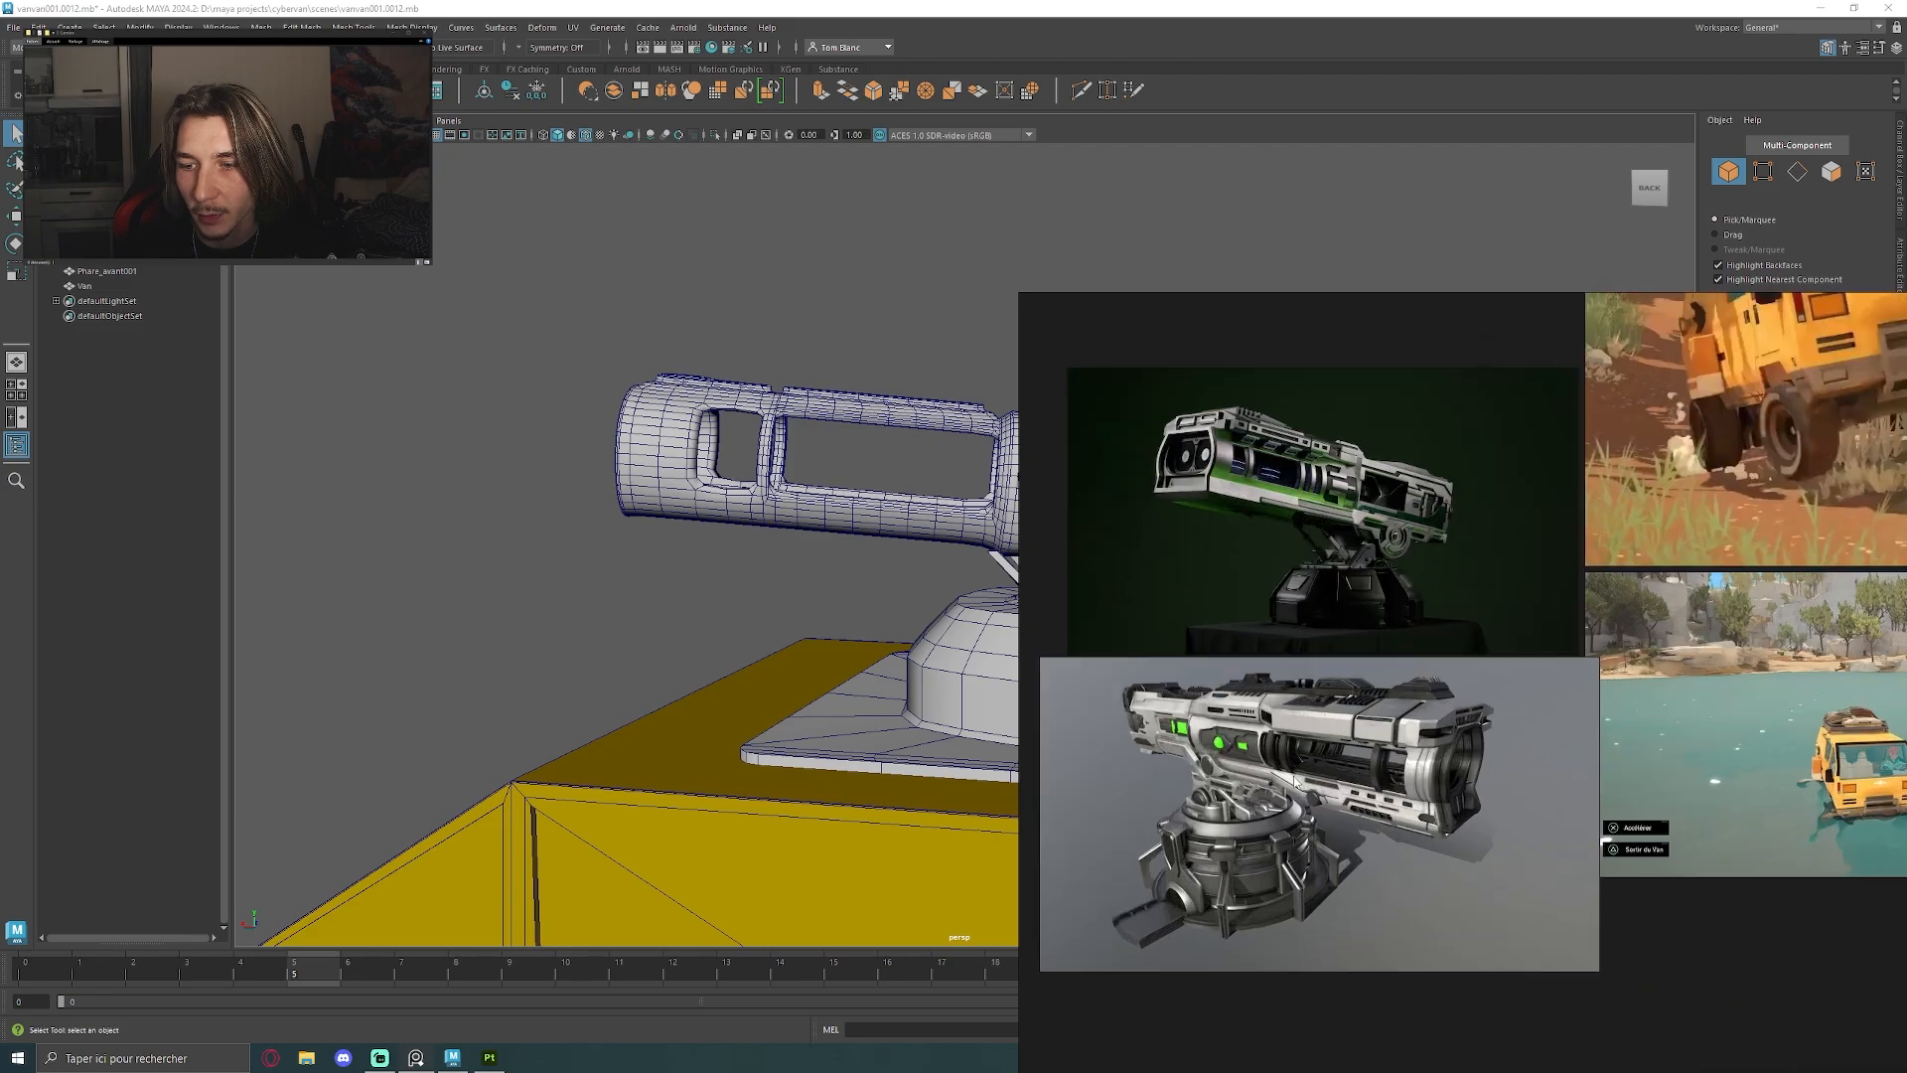
{"action": "scroll", "coordinate": [1417, 779], "scroll_direction": "up", "scroll_amount": 2}
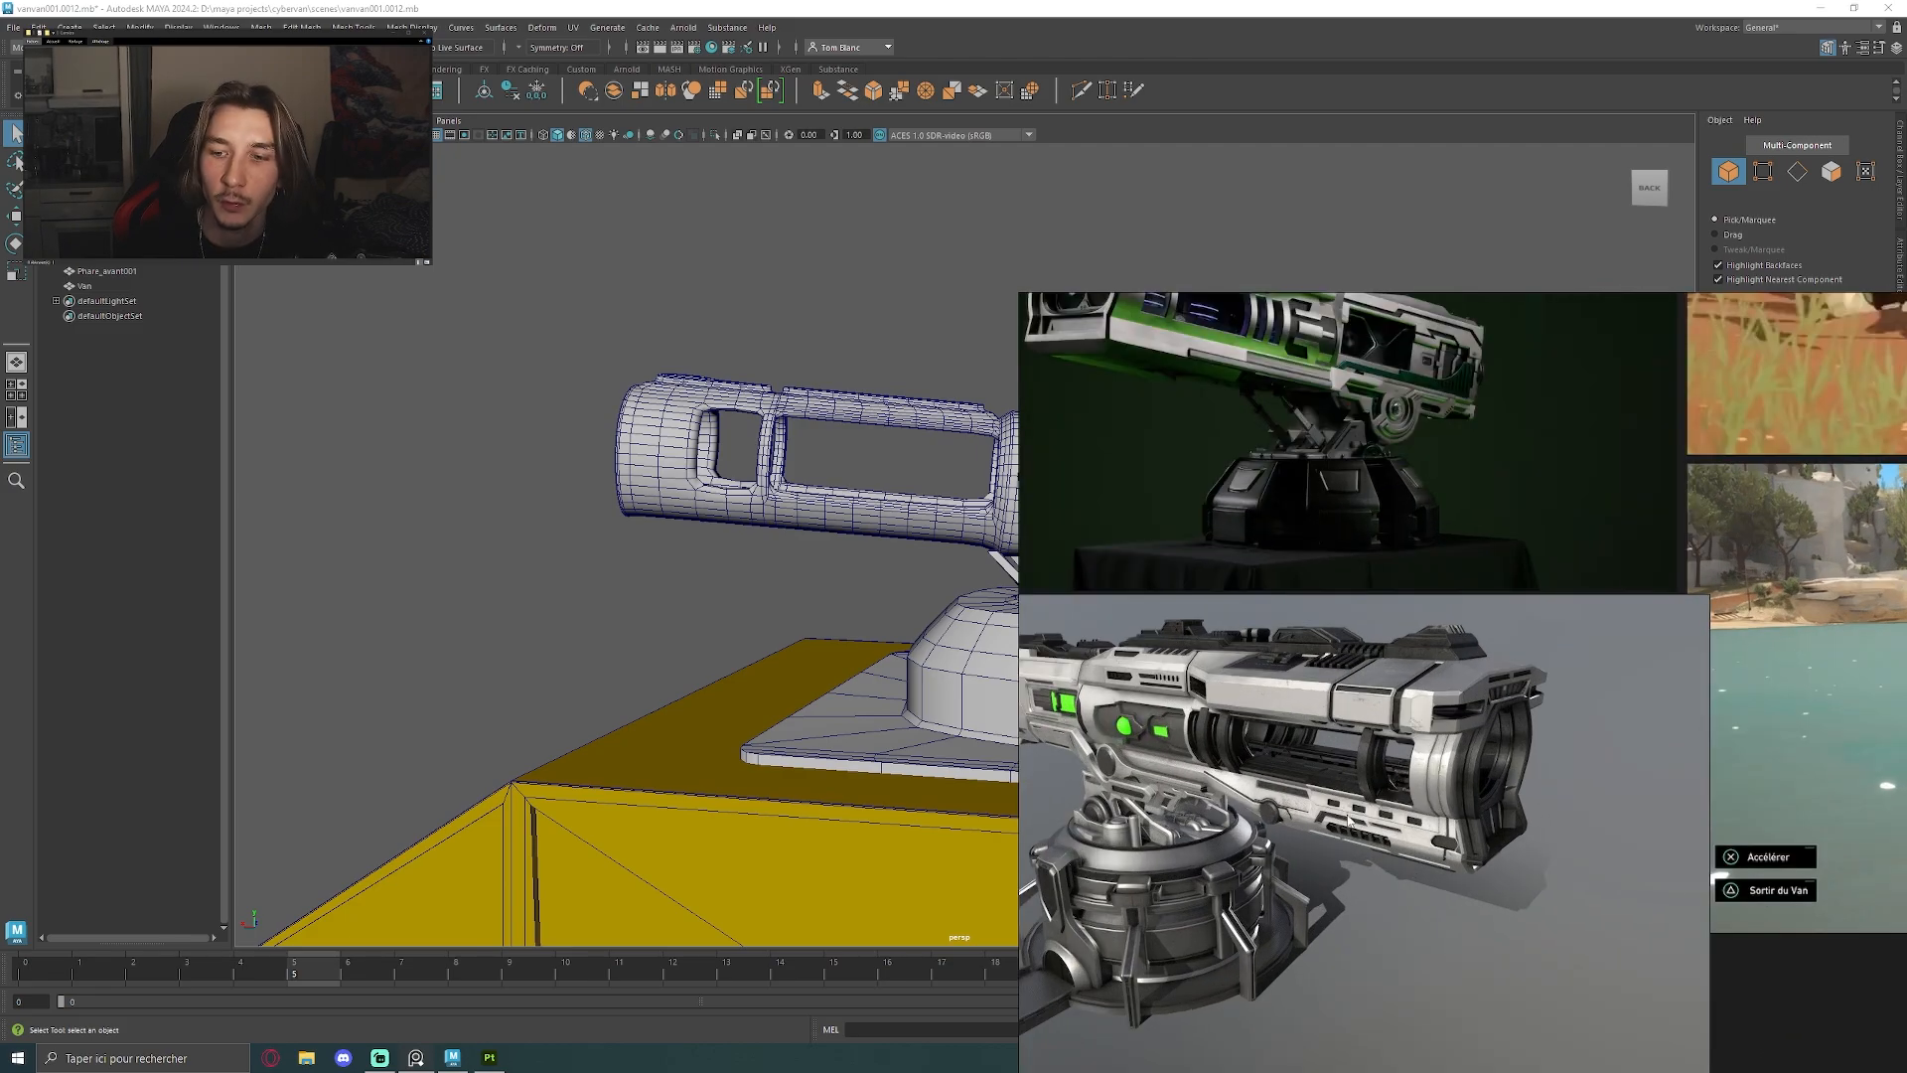
{"action": "right_click_drag", "start_coordinate": [1219, 462], "coordinate": [1874, 664]}
Examine the roof turret's barrel, cut-outs, dome and base plate from both sides and above
{"action": "left_click_drag", "start_coordinate": [1013, 268], "coordinate": [686, 296], "text": "alt"}
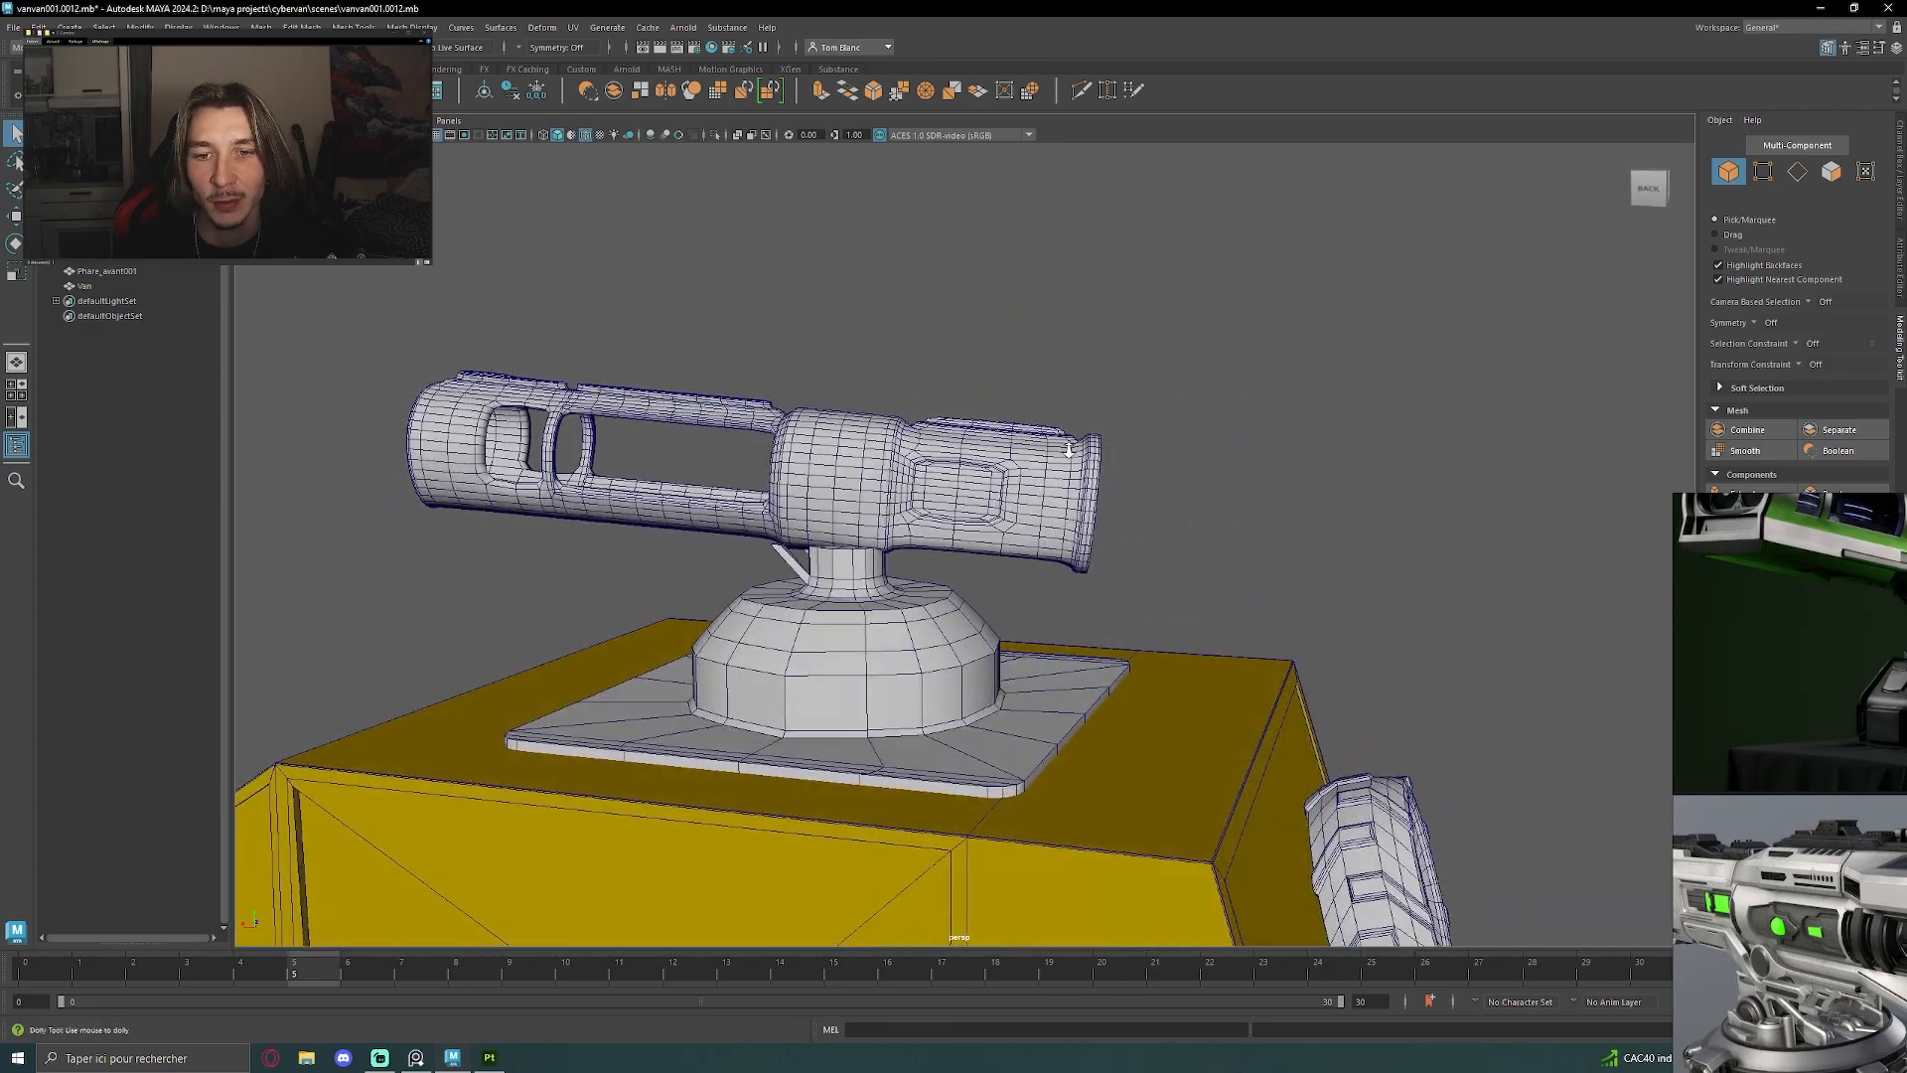
{"action": "scroll", "coordinate": [656, 286], "scroll_direction": "up", "scroll_amount": 3}
{"action": "middle_click_drag", "start_coordinate": [621, 277], "coordinate": [840, 285], "text": "alt"}
{"action": "left_click_drag", "start_coordinate": [840, 285], "coordinate": [984, 502], "text": "alt"}
{"action": "scroll", "coordinate": [1005, 449], "scroll_direction": "down", "scroll_amount": 2}
{"action": "scroll", "coordinate": [1149, 430], "scroll_direction": "down", "scroll_amount": 3}
{"action": "scroll", "coordinate": [1076, 434], "scroll_direction": "up", "scroll_amount": 3}
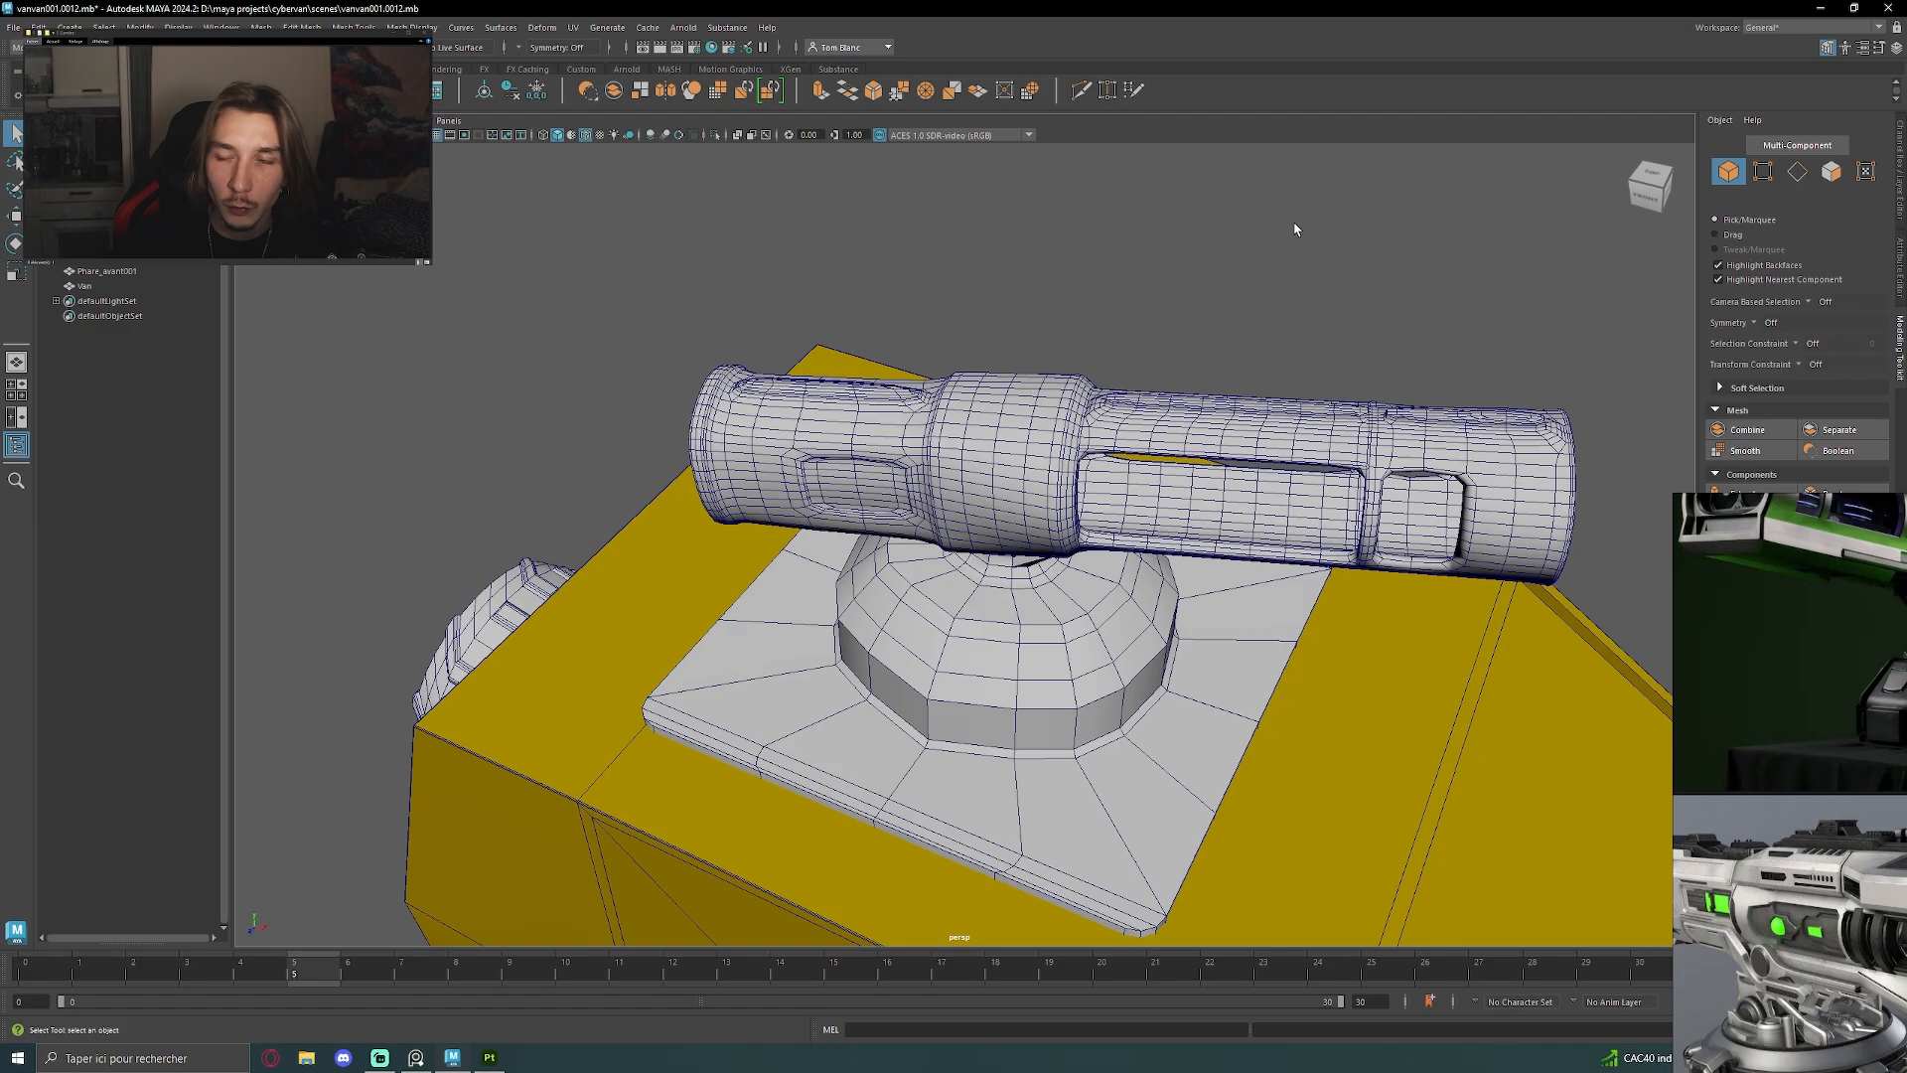
{"action": "left_click_drag", "start_coordinate": [1001, 484], "coordinate": [1339, 385], "text": "alt"}
{"action": "left_click", "coordinate": [909, 722]}
{"action": "left_click", "coordinate": [1307, 467]}
{"action": "left_click_drag", "start_coordinate": [1013, 487], "coordinate": [1154, 576], "text": "alt"}
{"action": "scroll", "coordinate": [1154, 576], "scroll_direction": "down", "scroll_amount": 4}
{"action": "middle_click_drag", "start_coordinate": [1154, 576], "coordinate": [1100, 469], "text": "alt"}
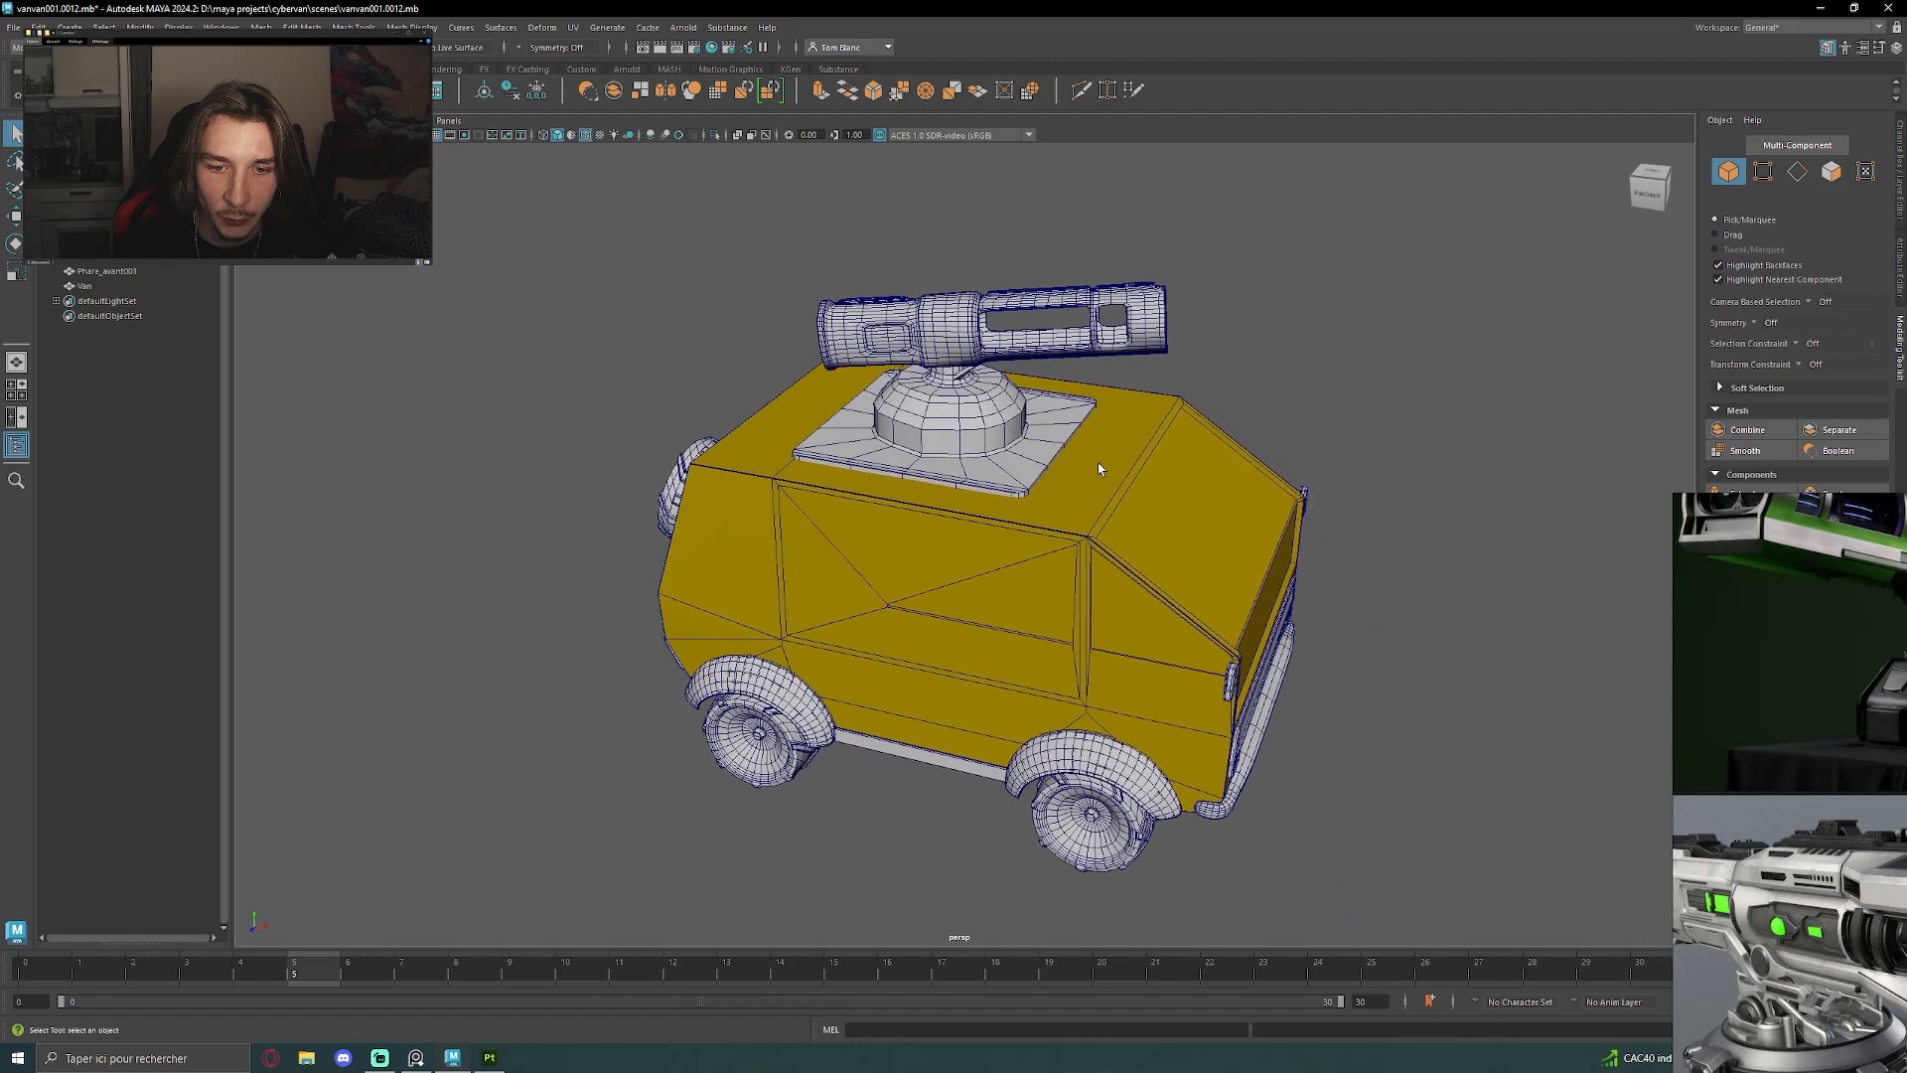
{"action": "left_click", "coordinate": [1139, 529]}
{"action": "left_click", "coordinate": [1290, 412]}
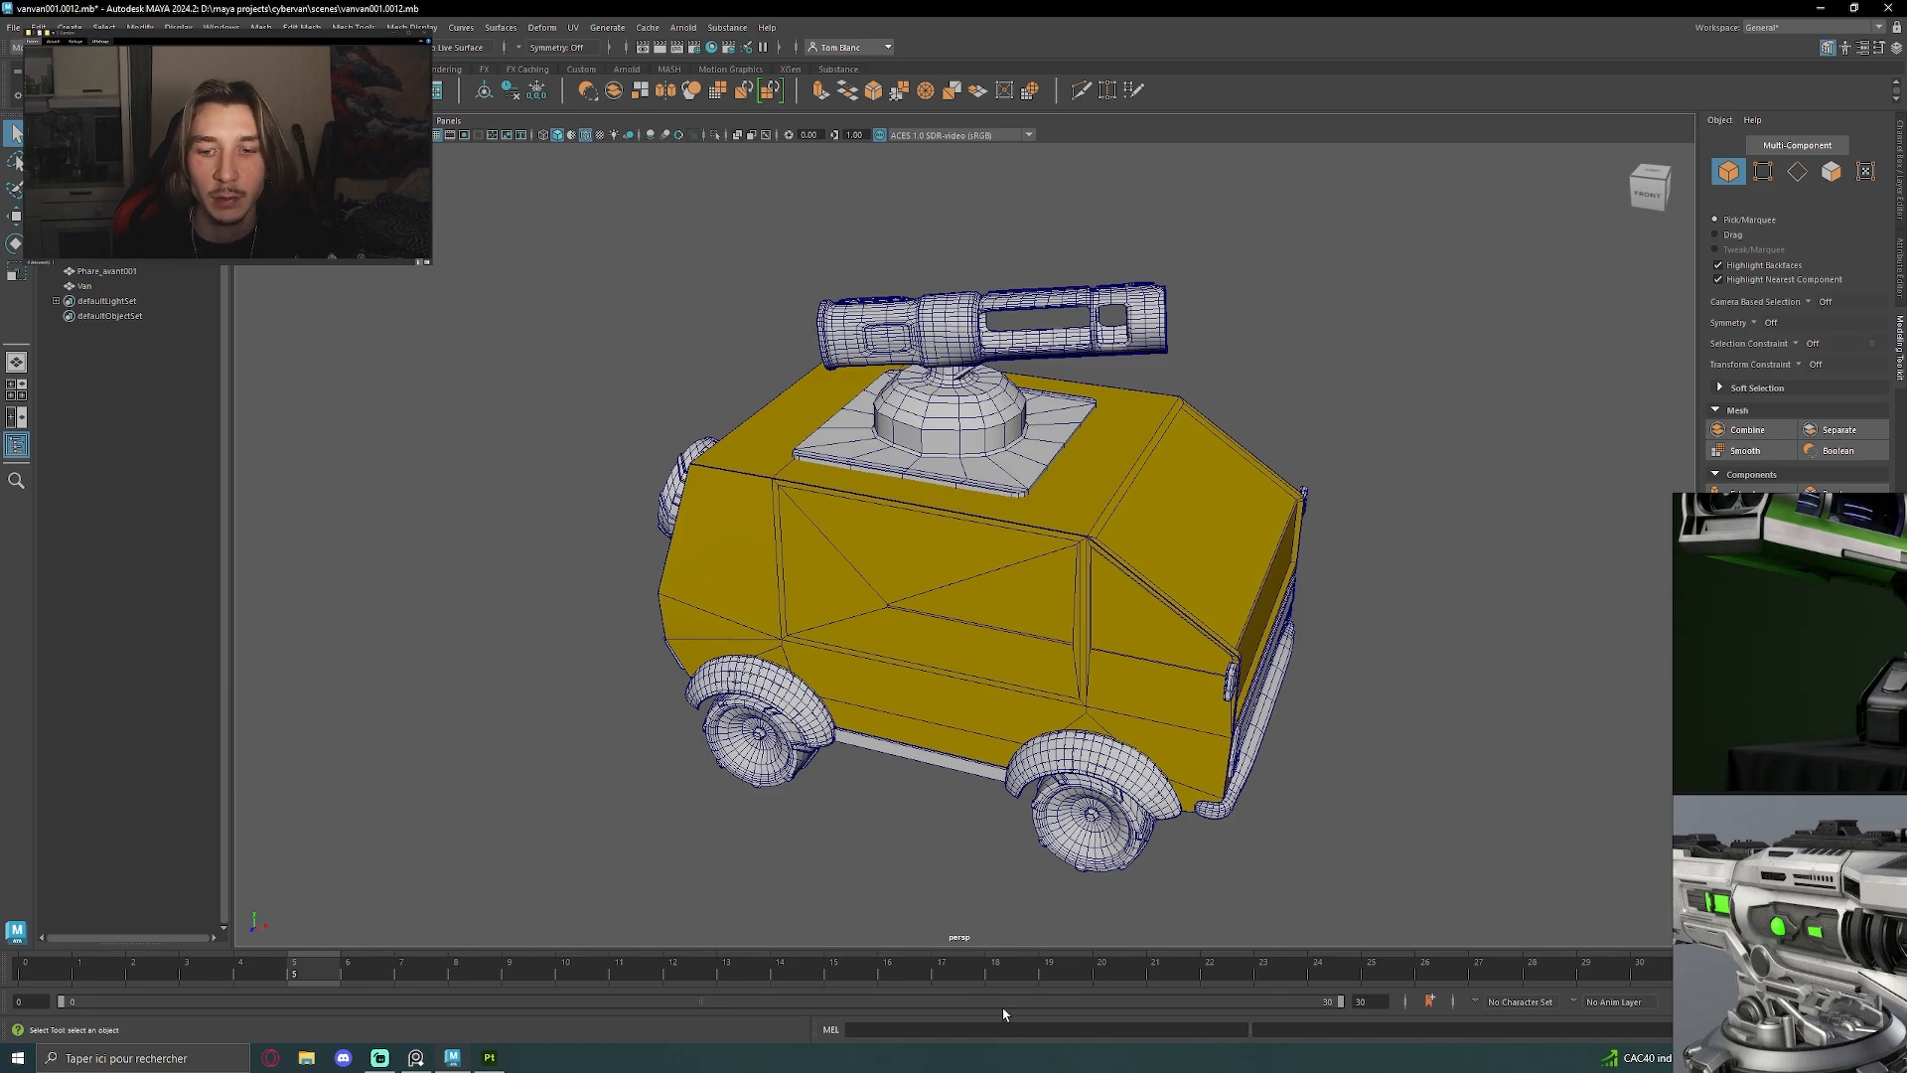
{"action": "left_click", "coordinate": [1059, 710]}
{"action": "left_click", "coordinate": [1453, 526]}
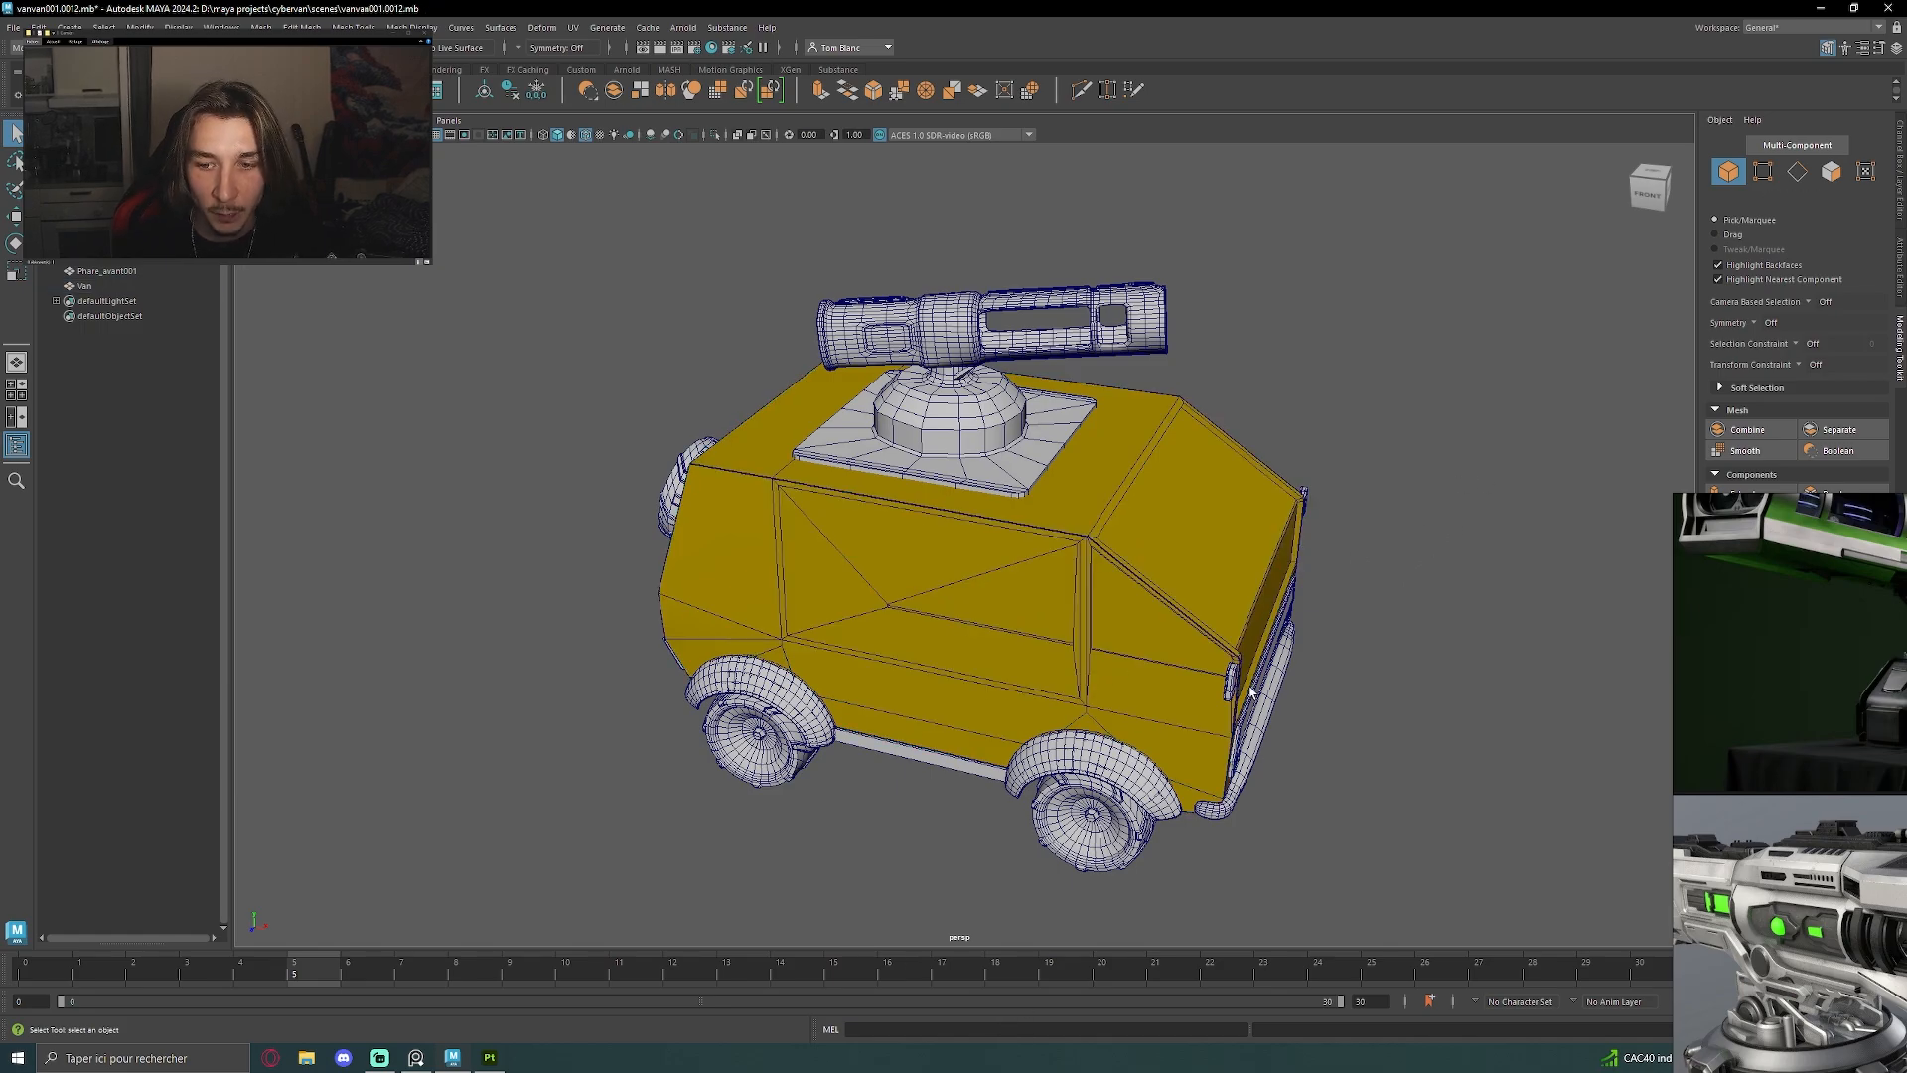
{"action": "left_click_drag", "start_coordinate": [1298, 695], "coordinate": [1207, 686], "text": "alt"}
{"action": "left_click_drag", "start_coordinate": [1086, 603], "coordinate": [1172, 633], "text": "alt"}
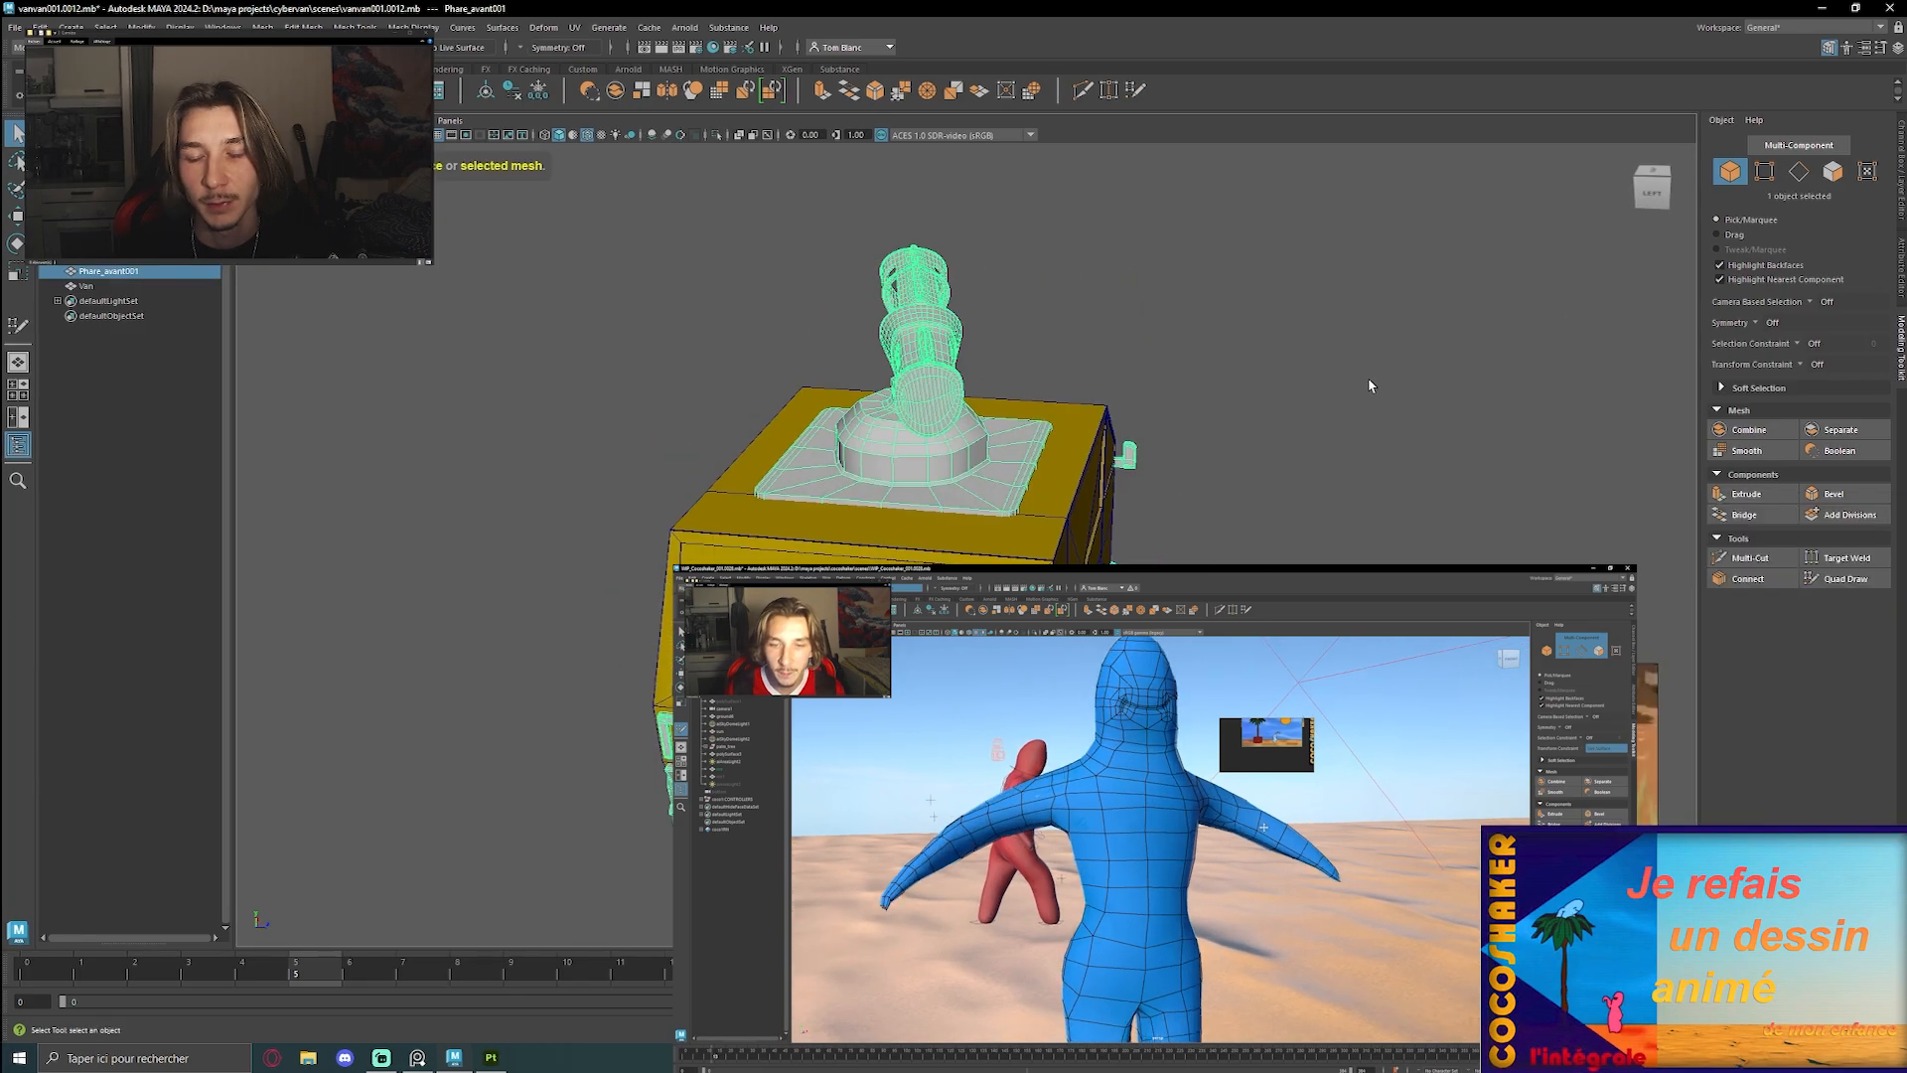
{"action": "left_click_drag", "start_coordinate": [1371, 383], "coordinate": [943, 387], "text": "alt"}
{"action": "left_click", "coordinate": [1413, 422]}
{"action": "scroll", "coordinate": [794, 455], "scroll_direction": "down", "scroll_amount": 3}
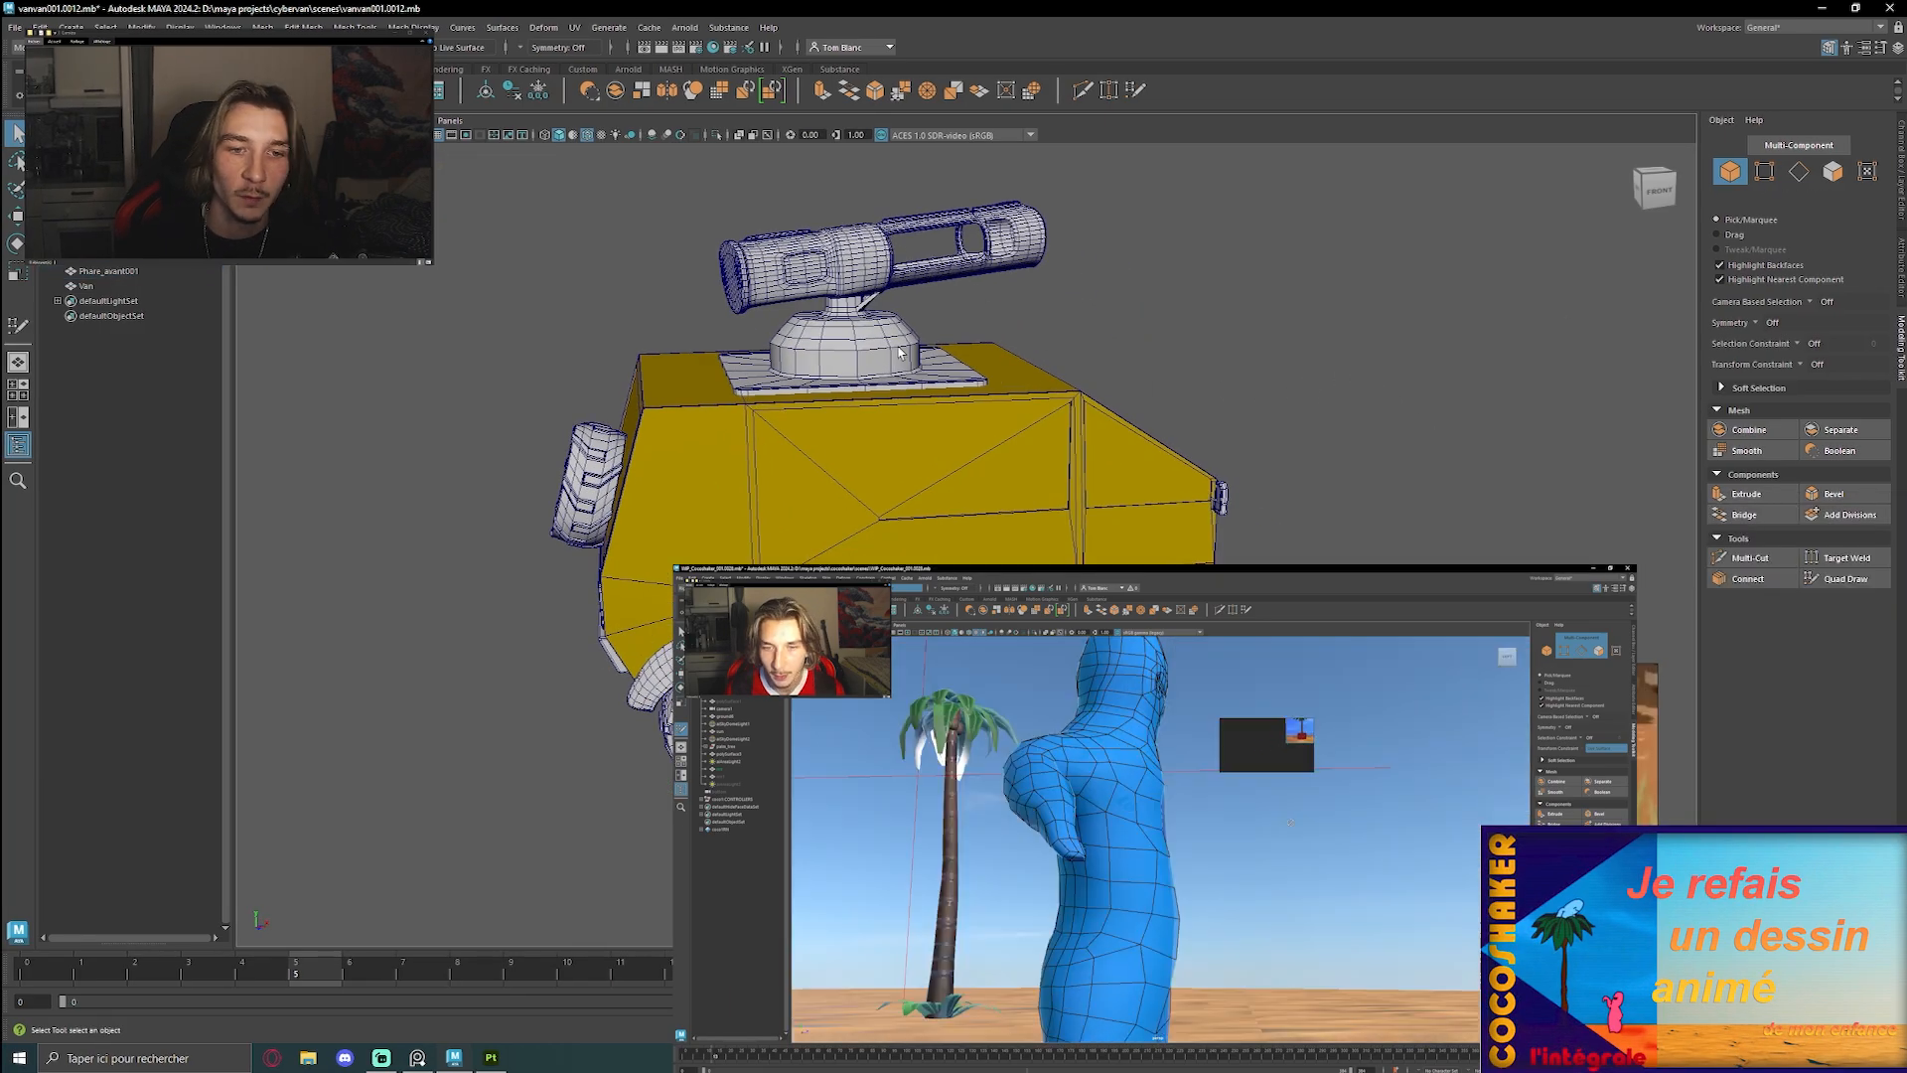
{"action": "right_click_drag", "start_coordinate": [794, 455], "coordinate": [785, 456], "text": "alt"}
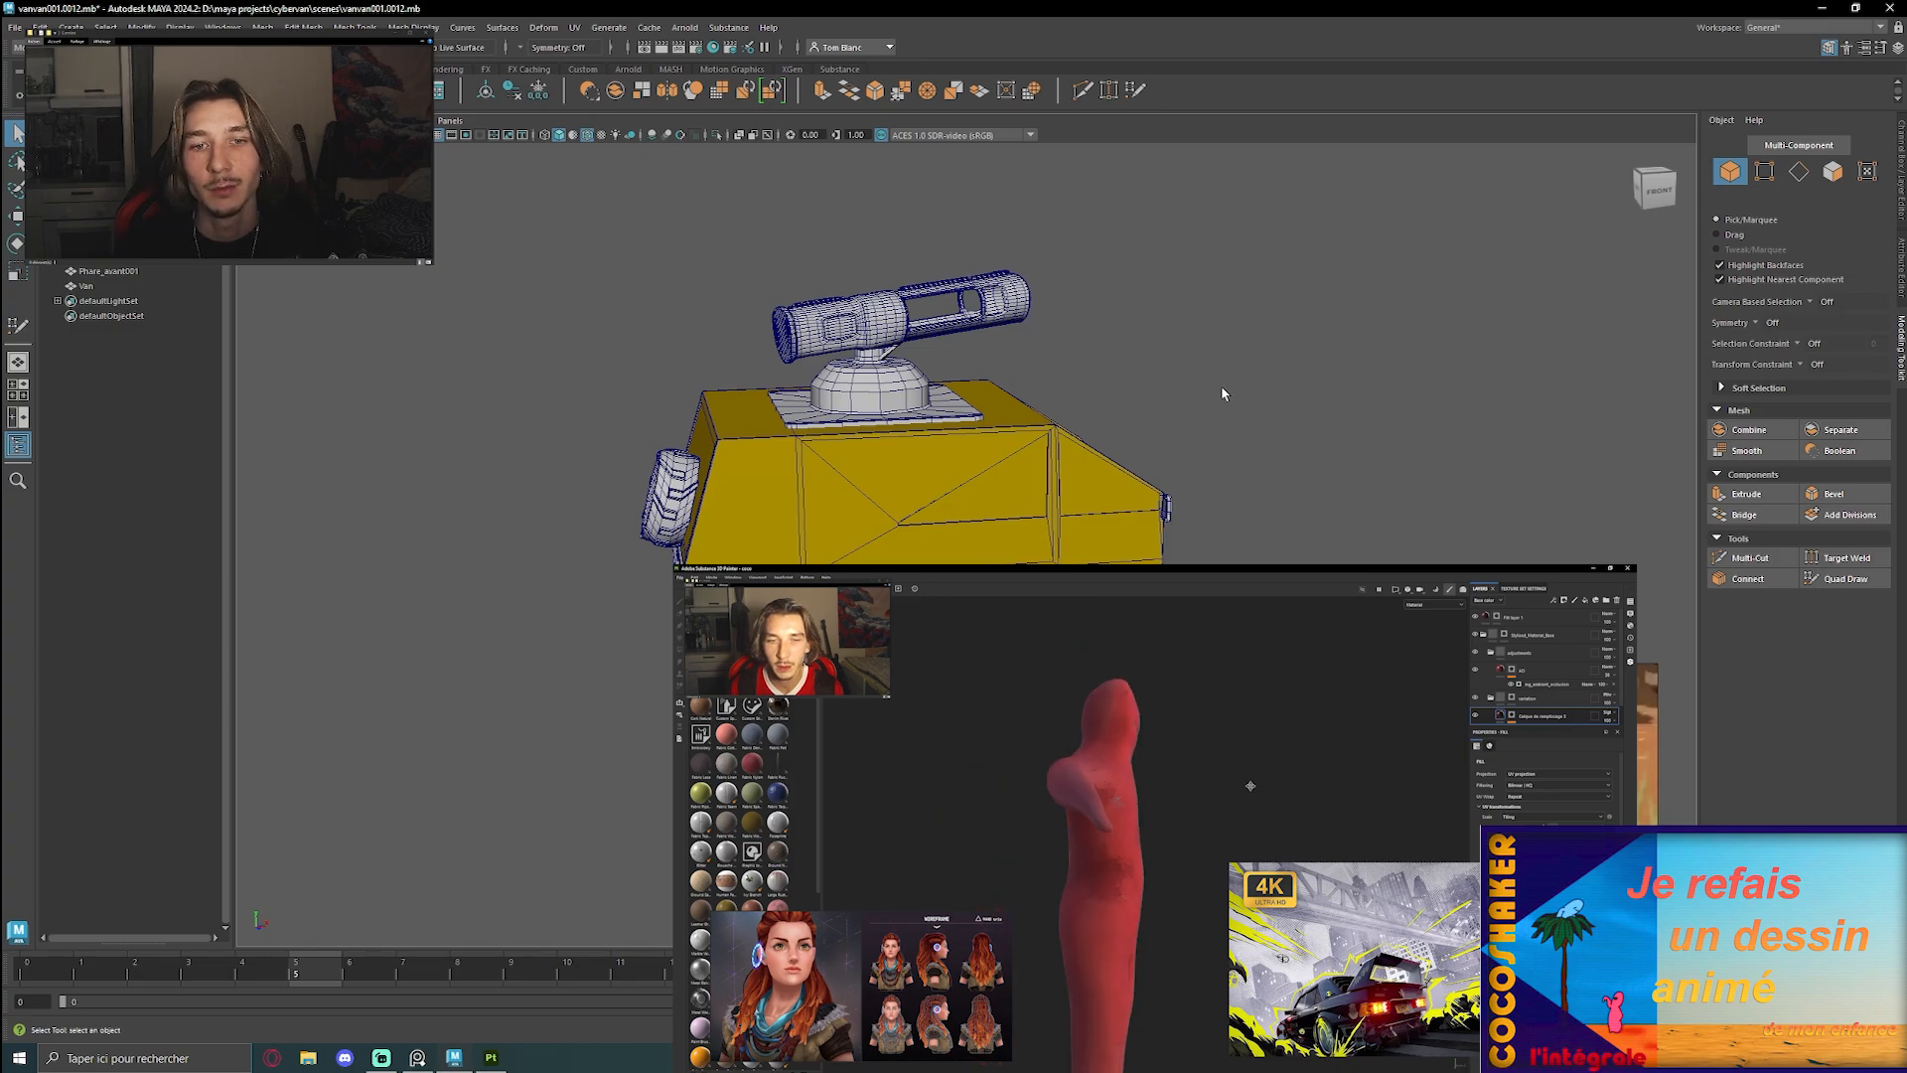
Switch the workspace to UV Editing for work on the van's UV layout
{"action": "left_click_drag", "start_coordinate": [1123, 396], "coordinate": [944, 452], "text": "alt"}
{"action": "right_click_drag", "start_coordinate": [944, 452], "coordinate": [1103, 477], "text": "alt"}
{"action": "mouse_move", "coordinate": [1102, 477]}
{"action": "left_mouse_down", "text": "alt"}
{"action": "mouse_move", "coordinate": [1199, 488]}
{"action": "mouse_move", "coordinate": [1230, 554]}
{"action": "mouse_move", "coordinate": [1076, 497]}
{"action": "left_mouse_up", "text": "alt"}
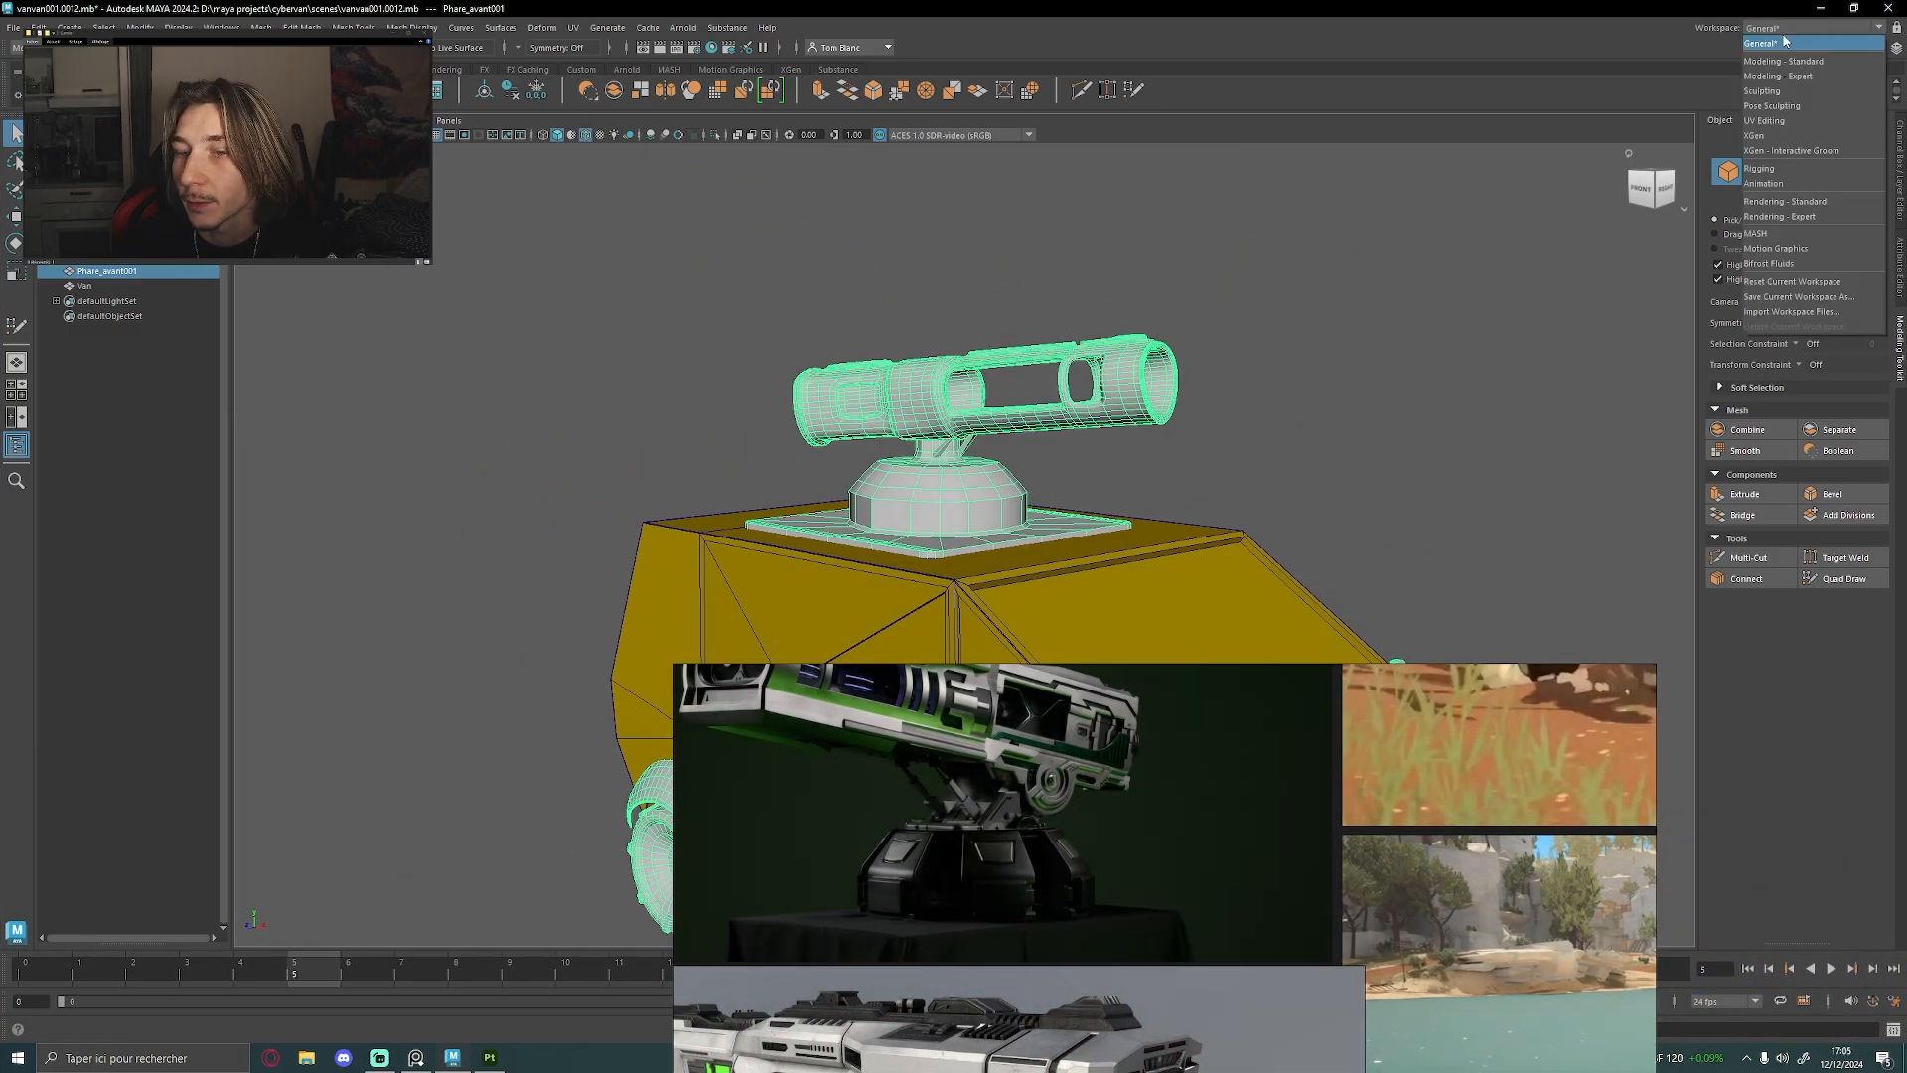
{"action": "left_click", "coordinate": [1783, 27]}
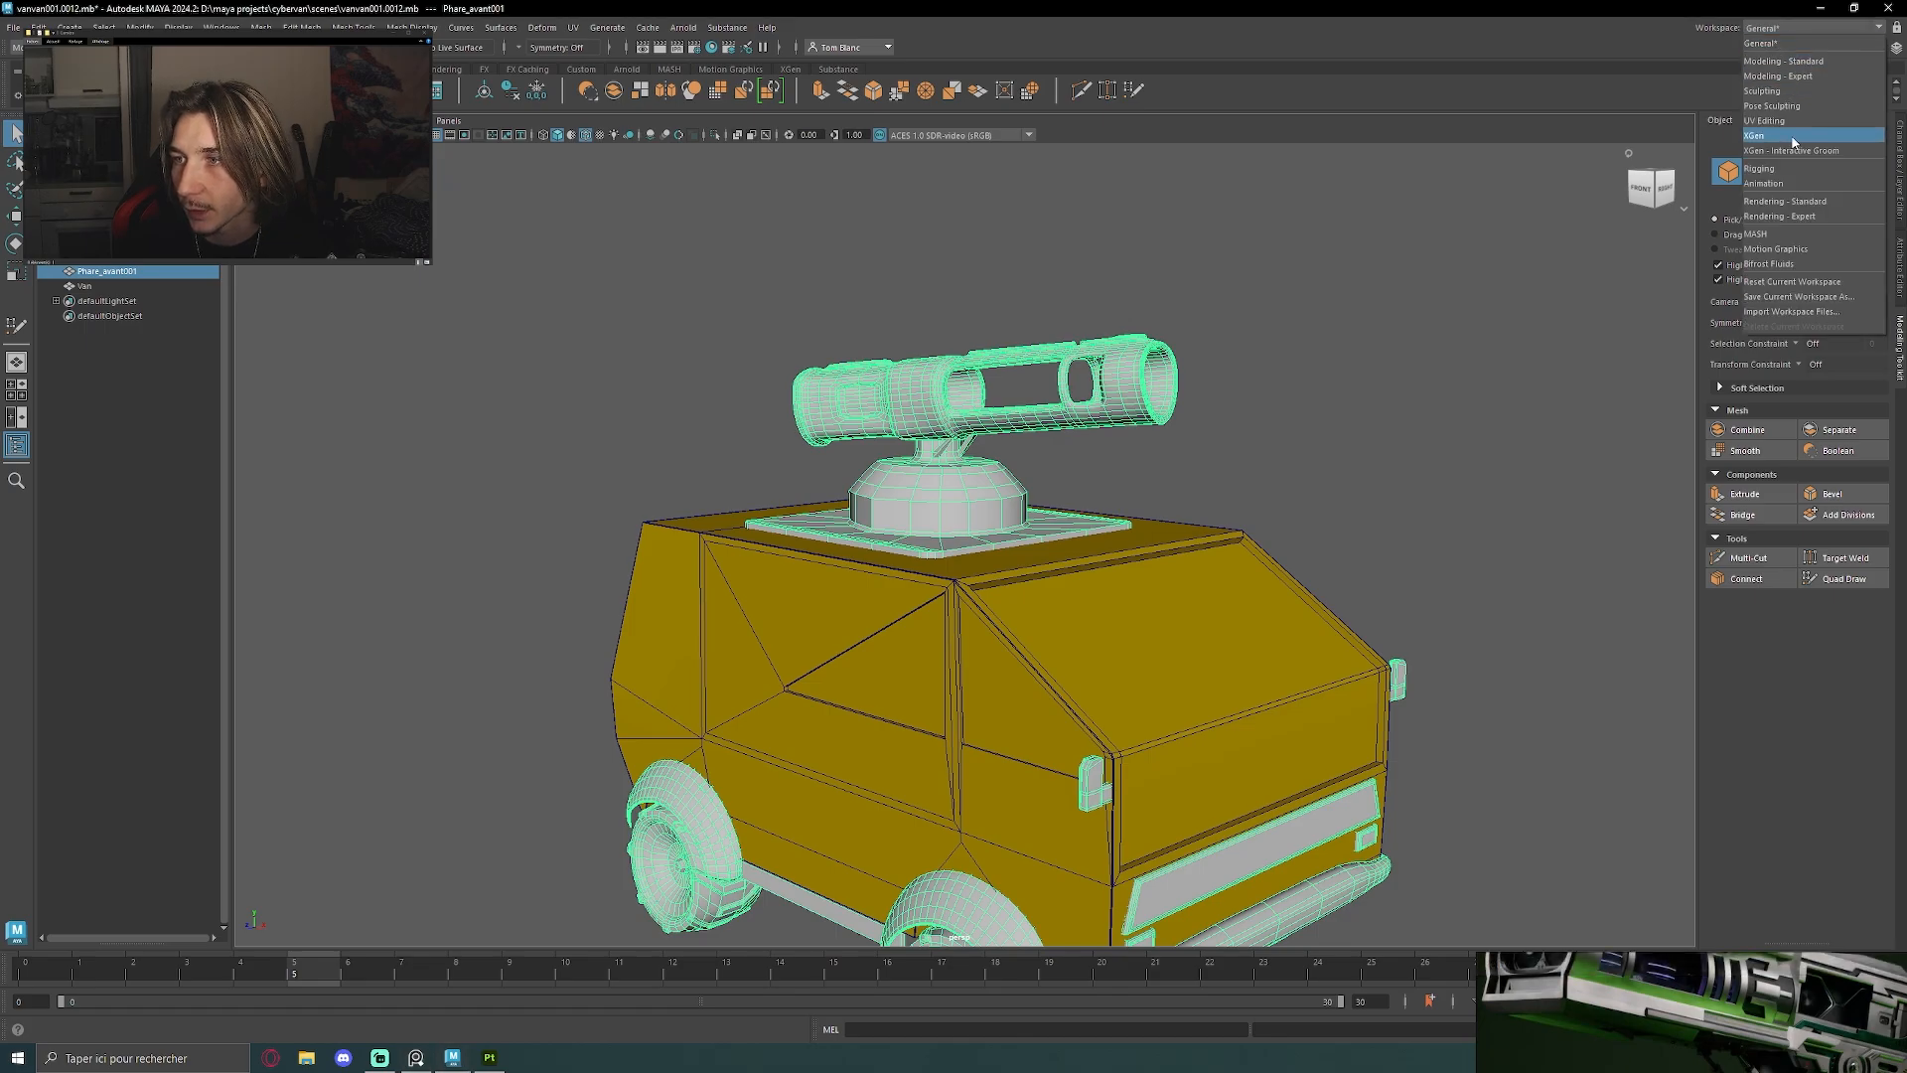
{"action": "left_click", "coordinate": [1785, 127]}
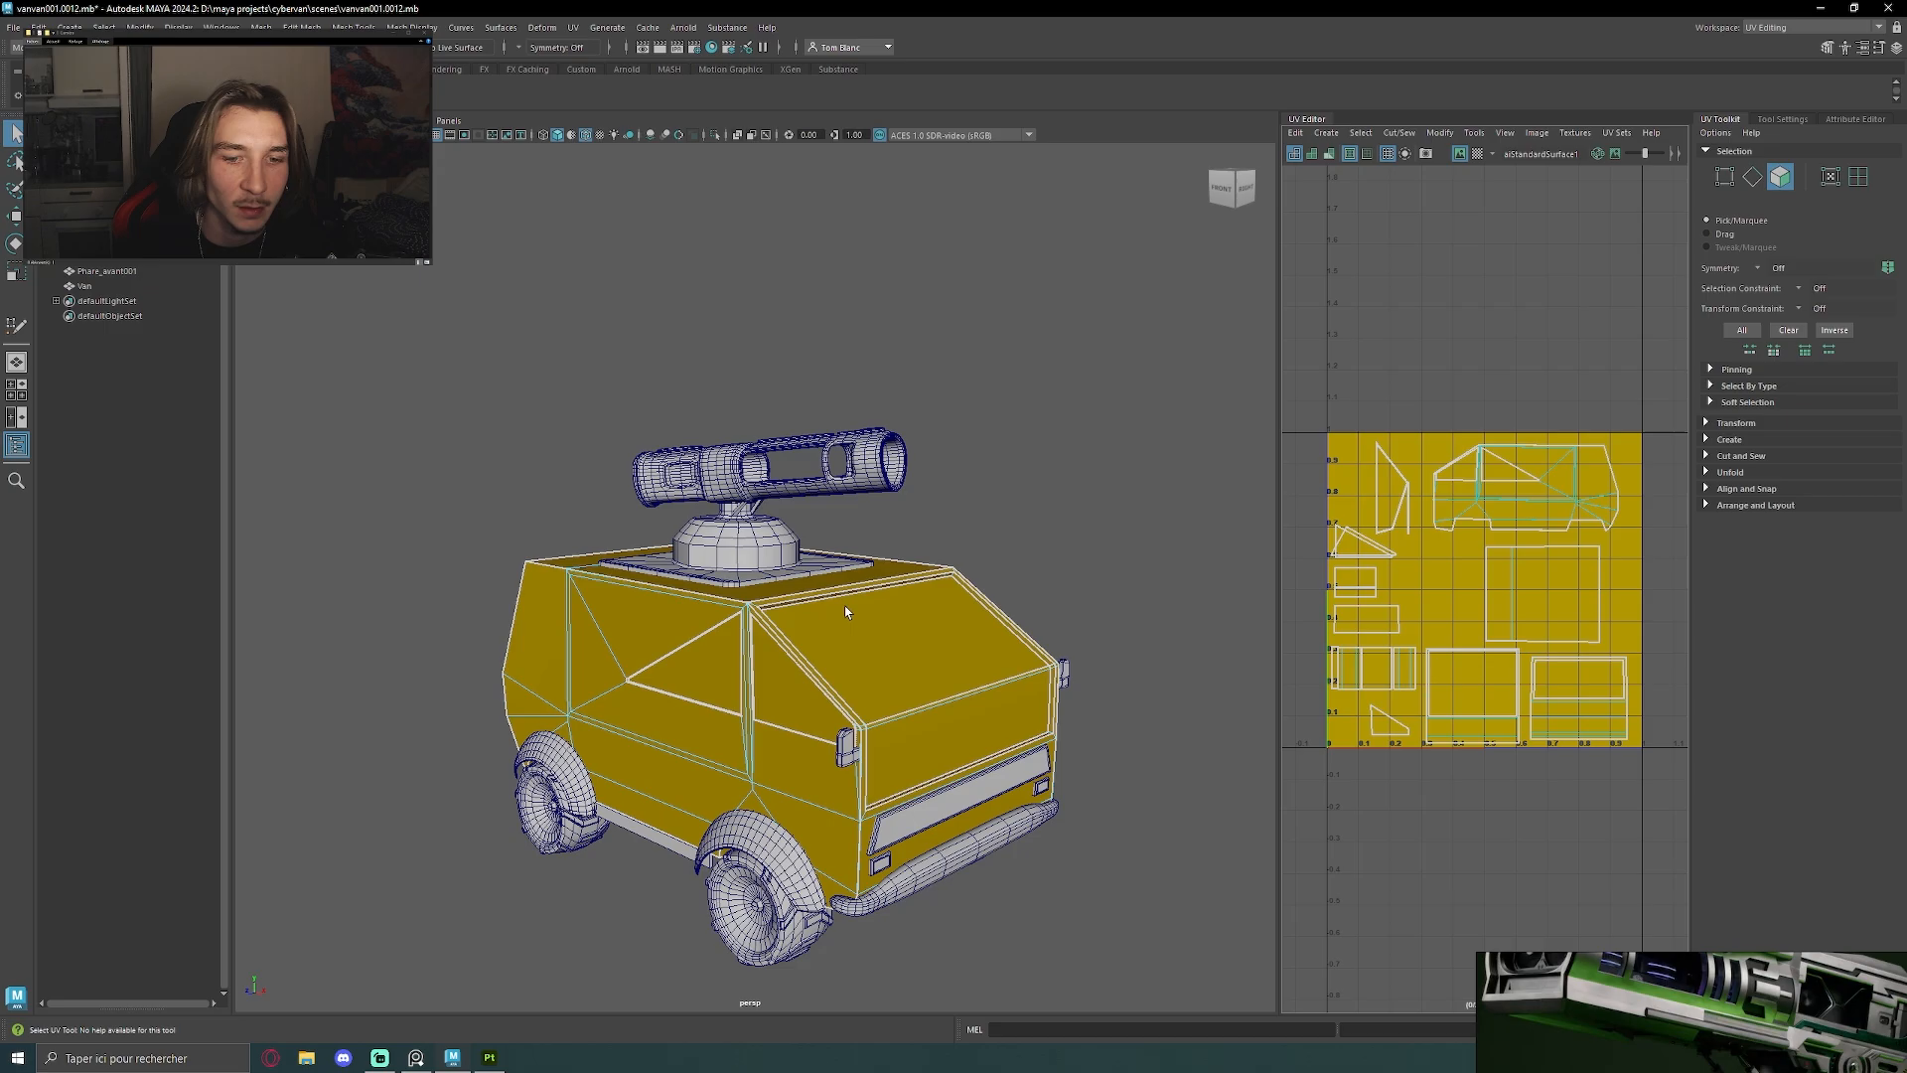
Check the van body's UV shells against the model by selecting the side and roof faces and a single side face
{"action": "scroll", "coordinate": [1476, 501], "scroll_direction": "up", "scroll_amount": 4}
{"action": "scroll", "coordinate": [1535, 494], "scroll_direction": "down", "scroll_amount": 1}
{"action": "middle_click_drag", "start_coordinate": [1542, 492], "coordinate": [1455, 353], "text": "alt"}
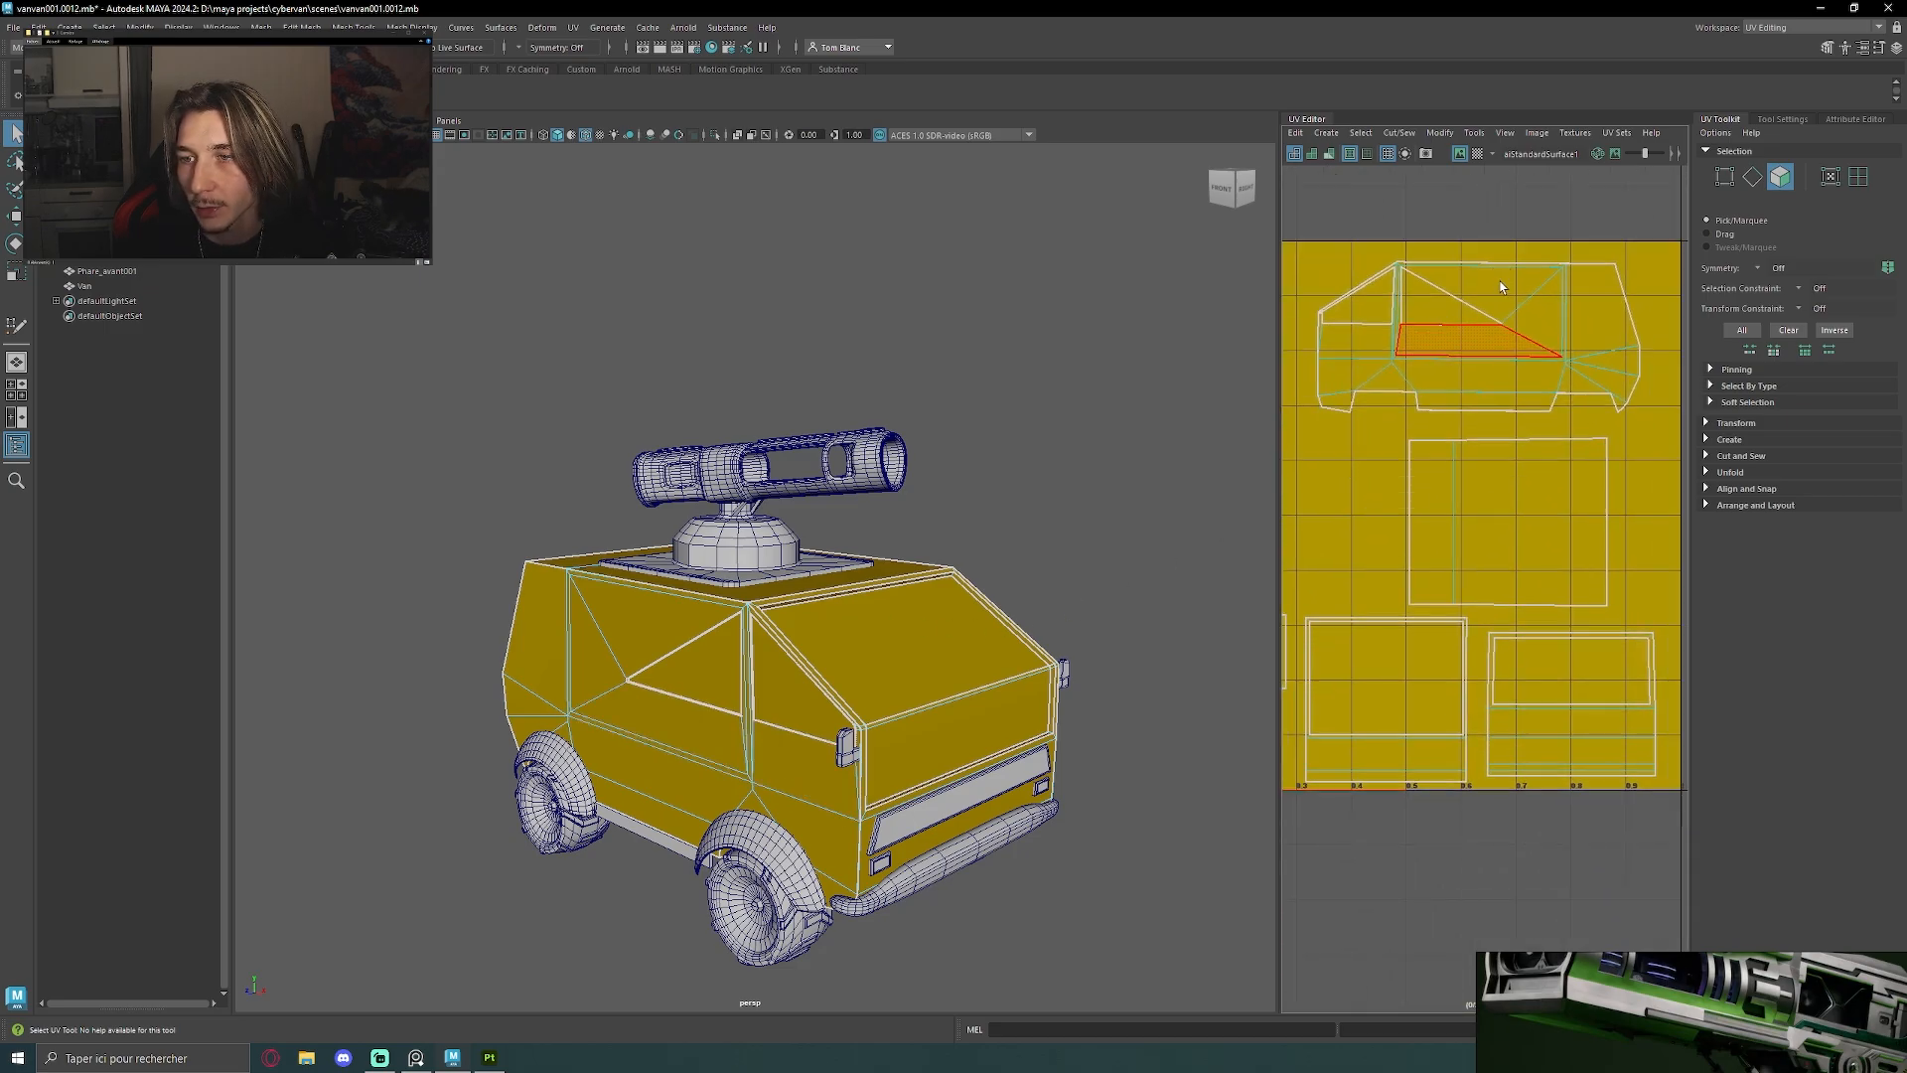
{"action": "left_click_drag", "start_coordinate": [780, 516], "coordinate": [870, 555], "text": "alt"}
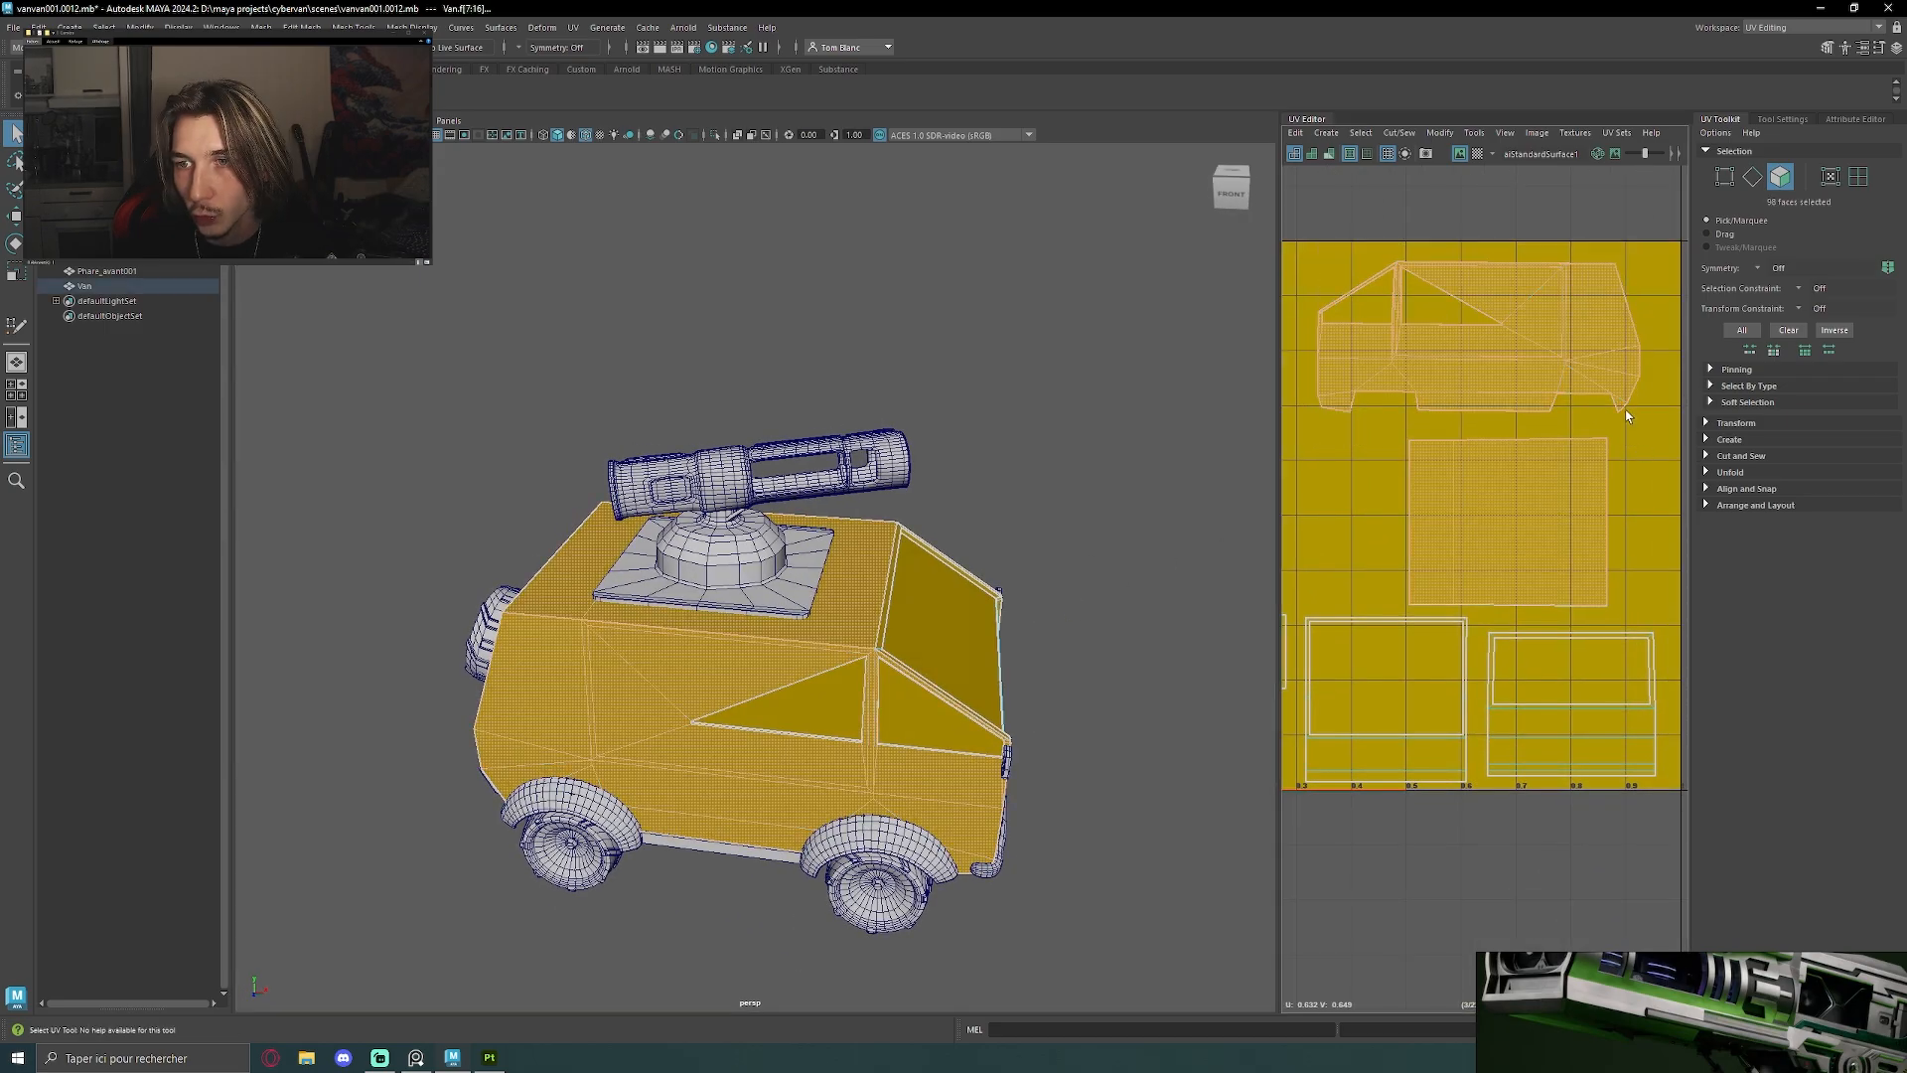
{"action": "left_click", "coordinate": [705, 687]}
{"action": "left_click_drag", "start_coordinate": [705, 687], "coordinate": [831, 676], "text": "alt"}
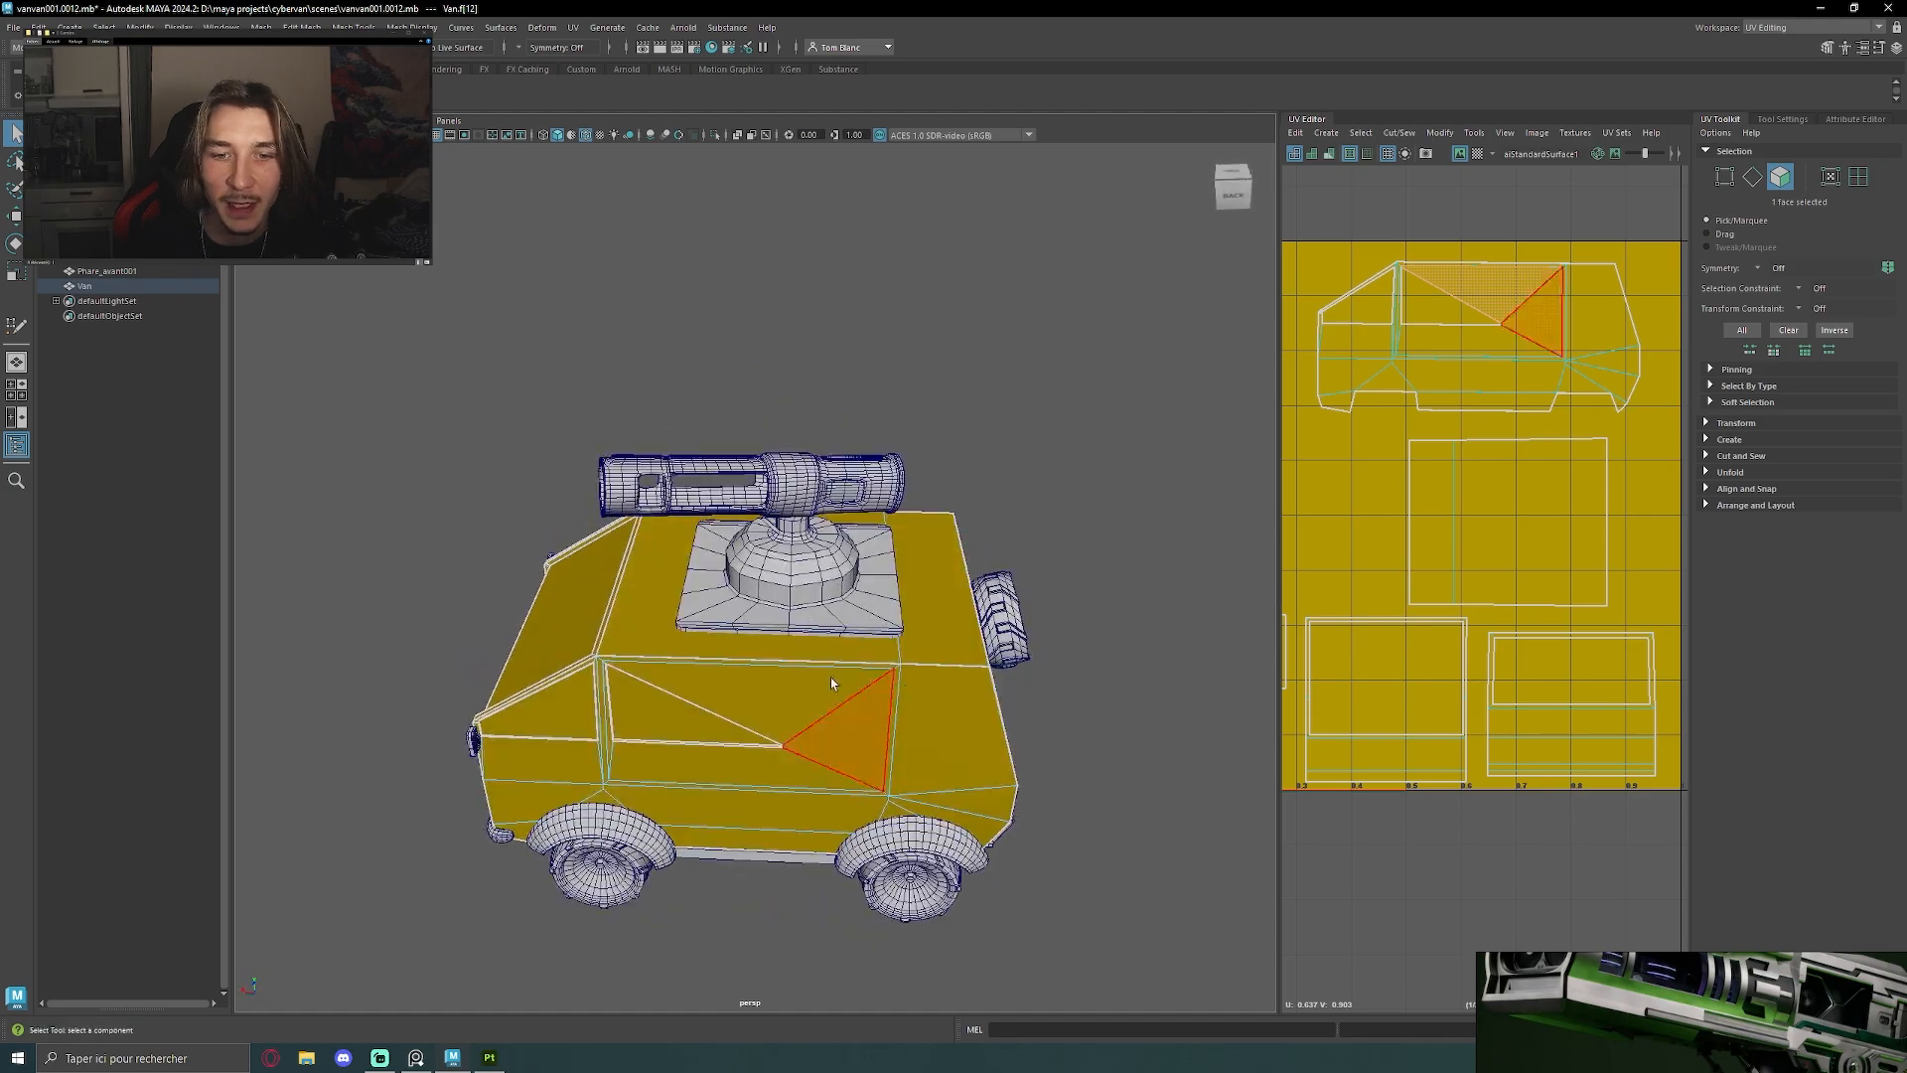
{"action": "left_click", "coordinate": [1504, 200]}
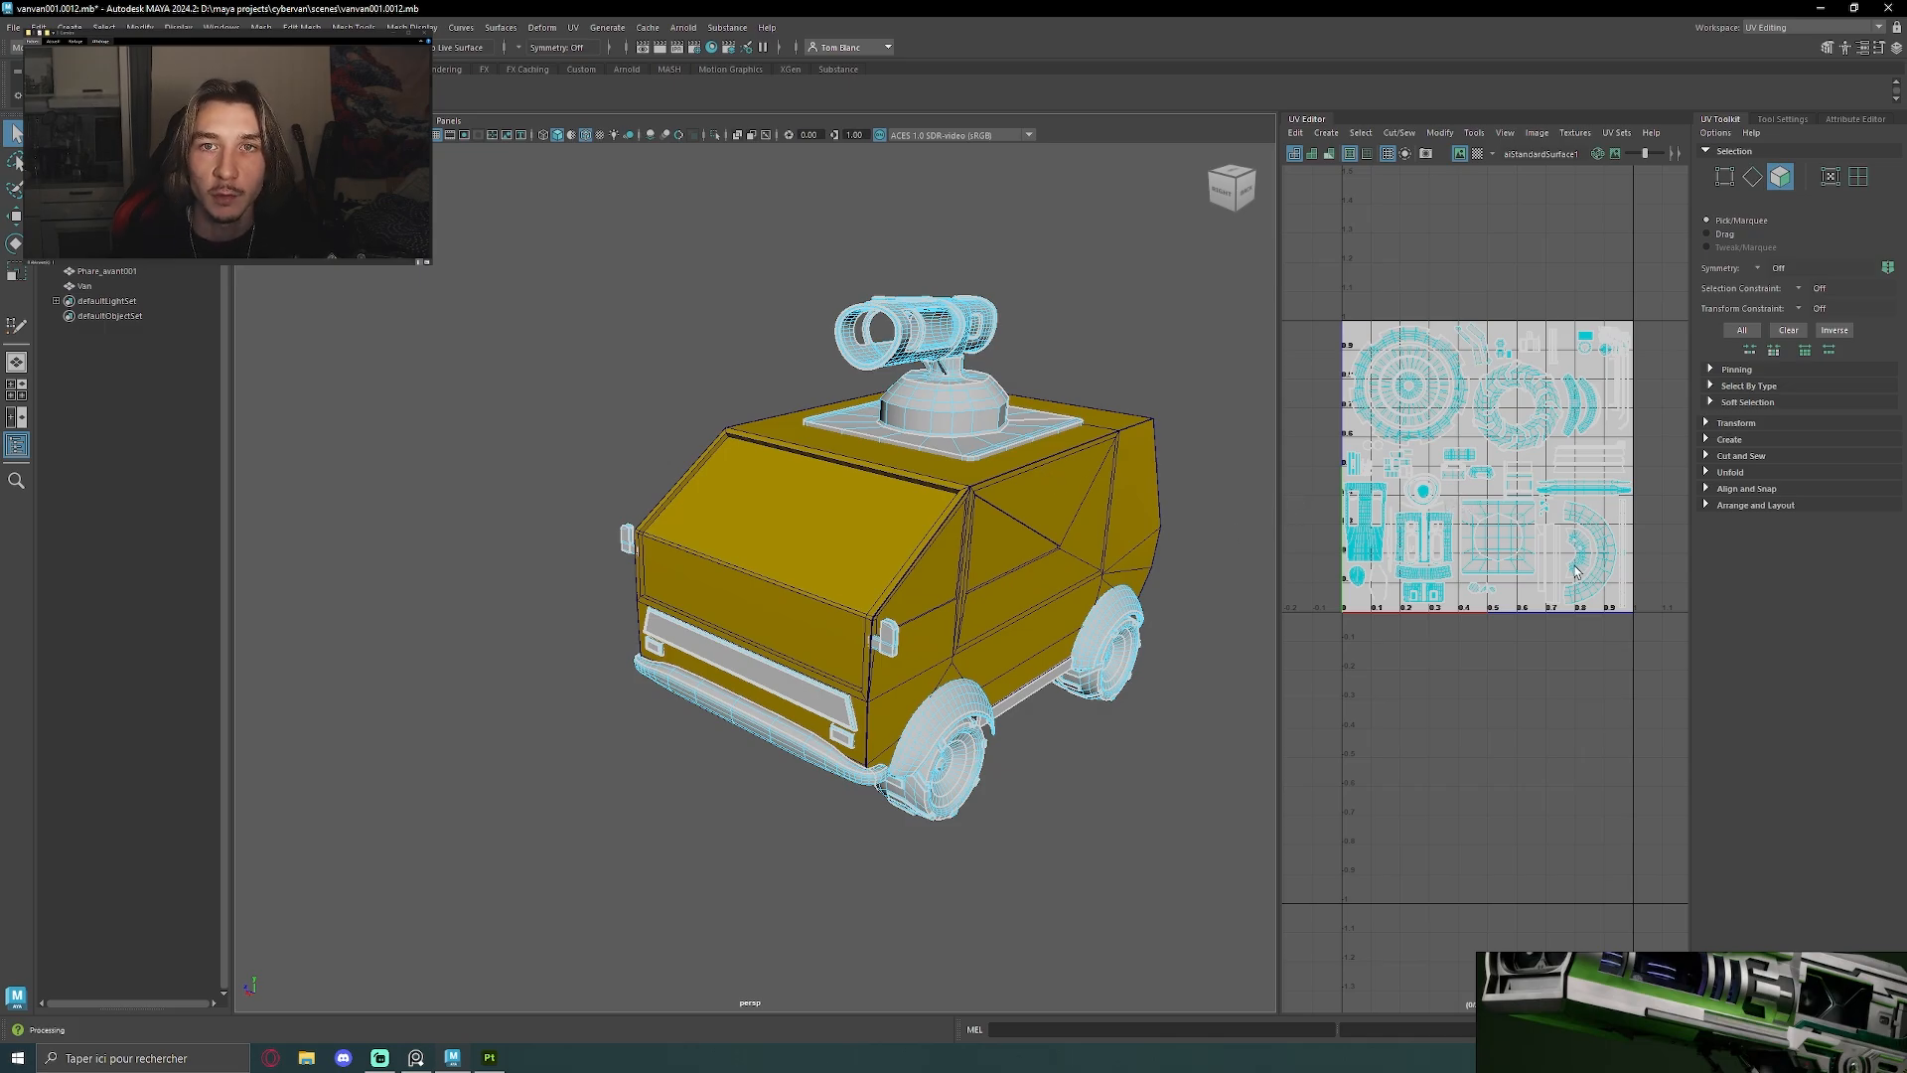
Examine the packed UV layout of the van's attachments, including the wheel, tyre, turret and fender shells
{"action": "scroll", "coordinate": [1575, 572], "scroll_direction": "up", "scroll_amount": 5}
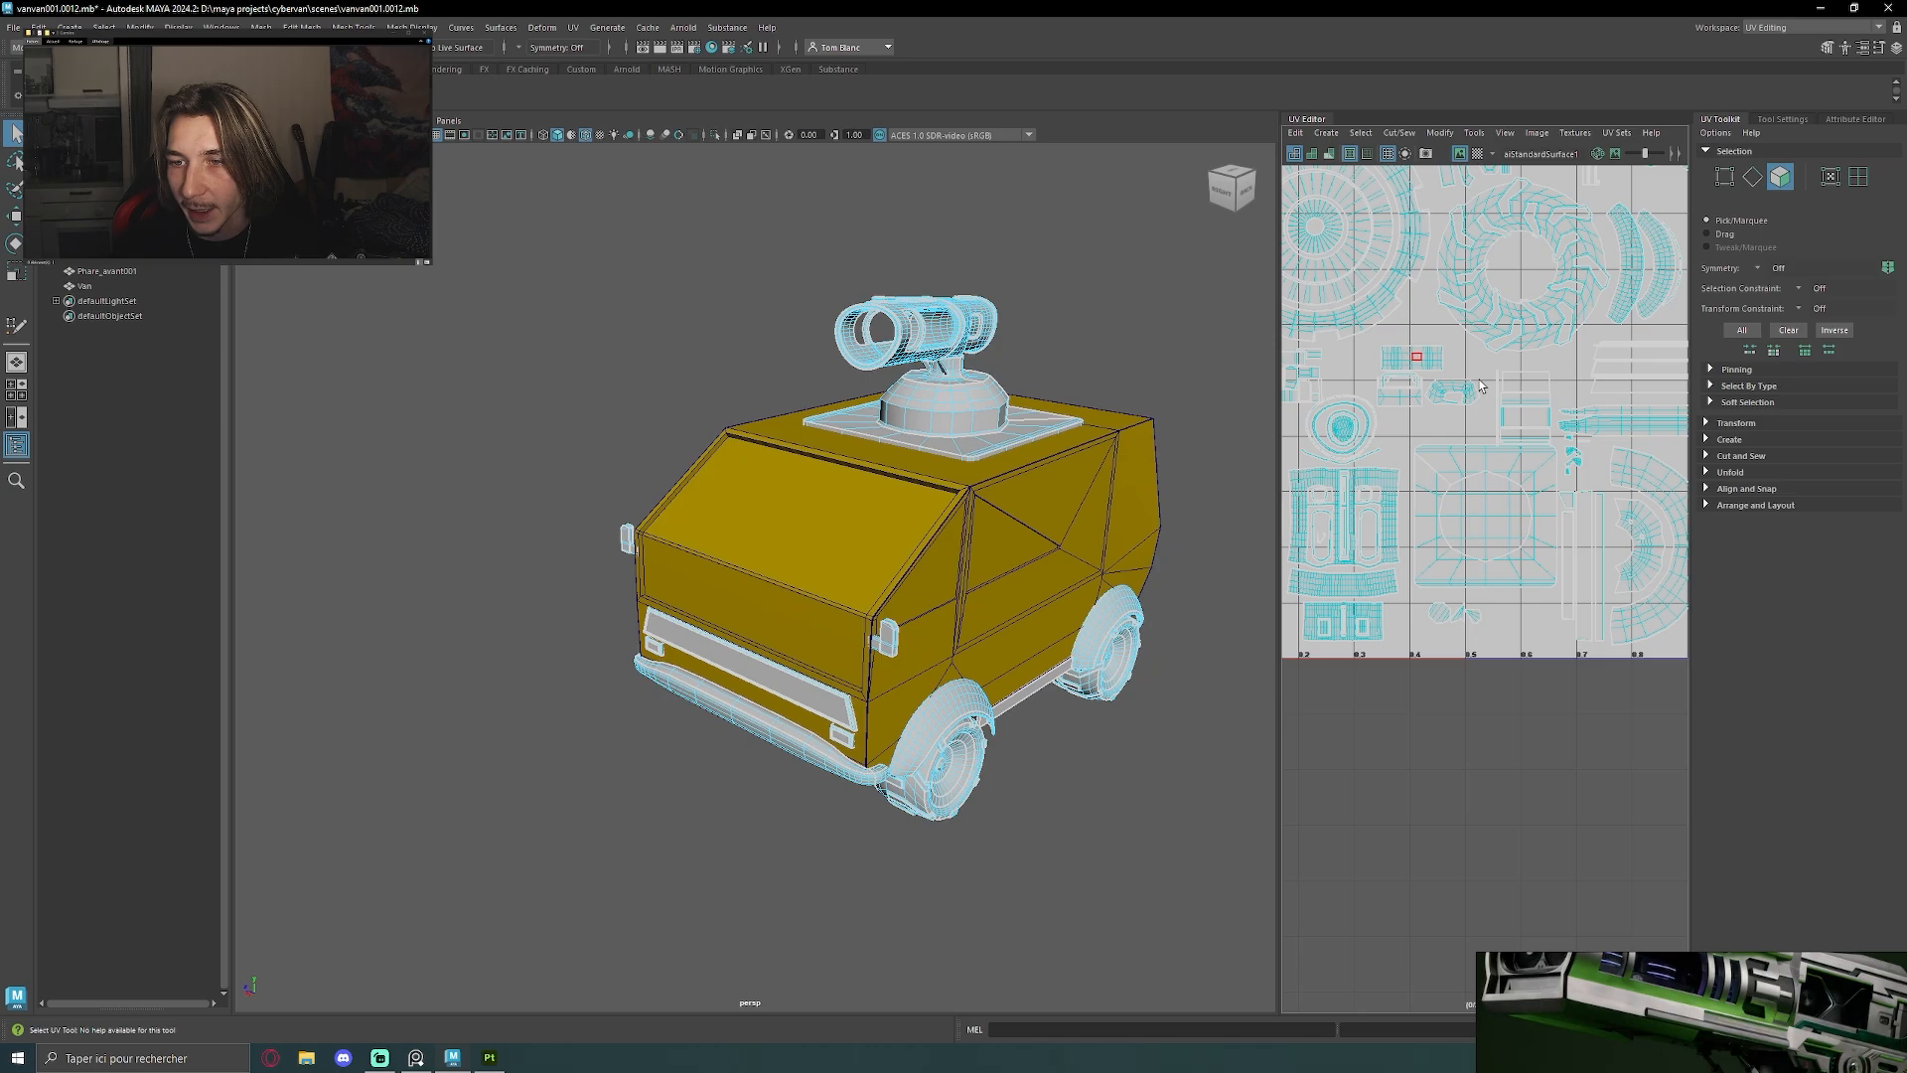
{"action": "middle_click_drag", "start_coordinate": [1410, 320], "coordinate": [1522, 382], "text": "alt"}
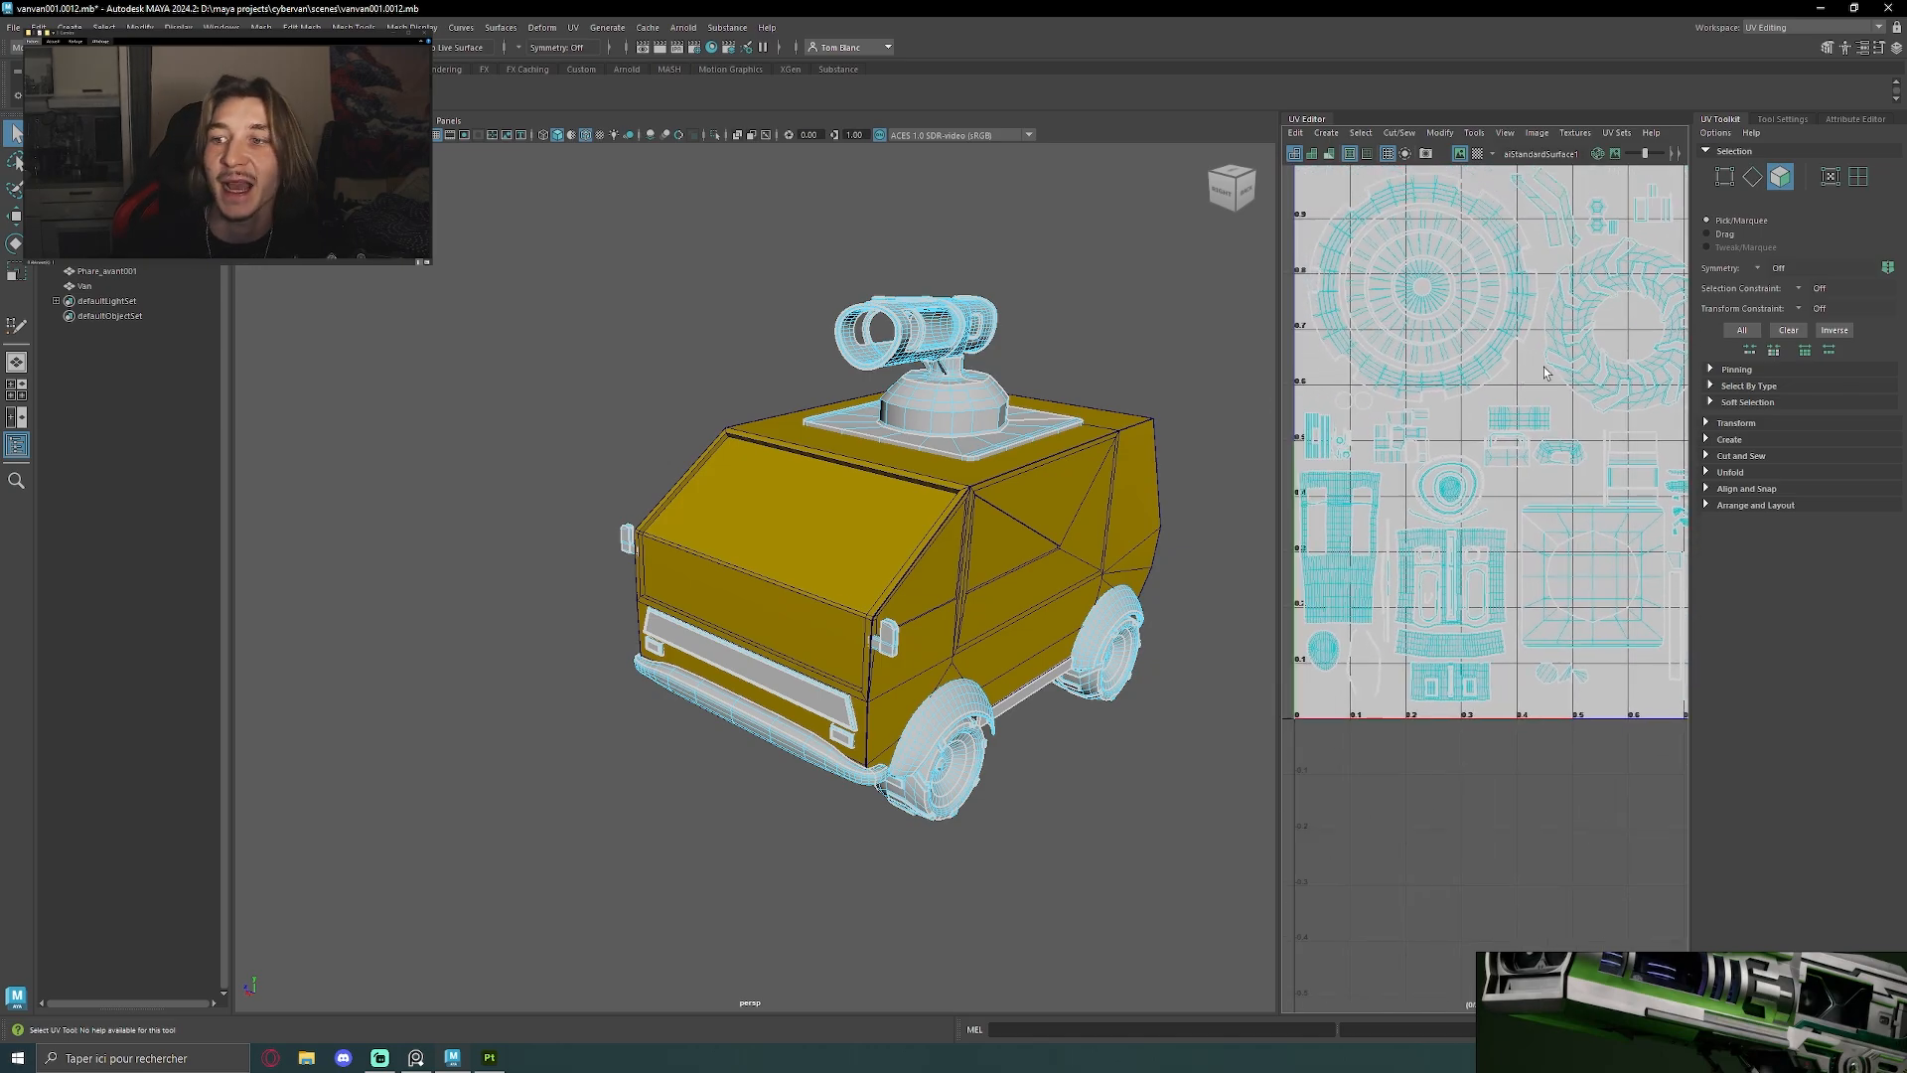
{"action": "scroll", "coordinate": [1545, 373], "scroll_direction": "down", "scroll_amount": 1}
{"action": "left_click_drag", "start_coordinate": [985, 319], "coordinate": [874, 355], "text": "alt"}
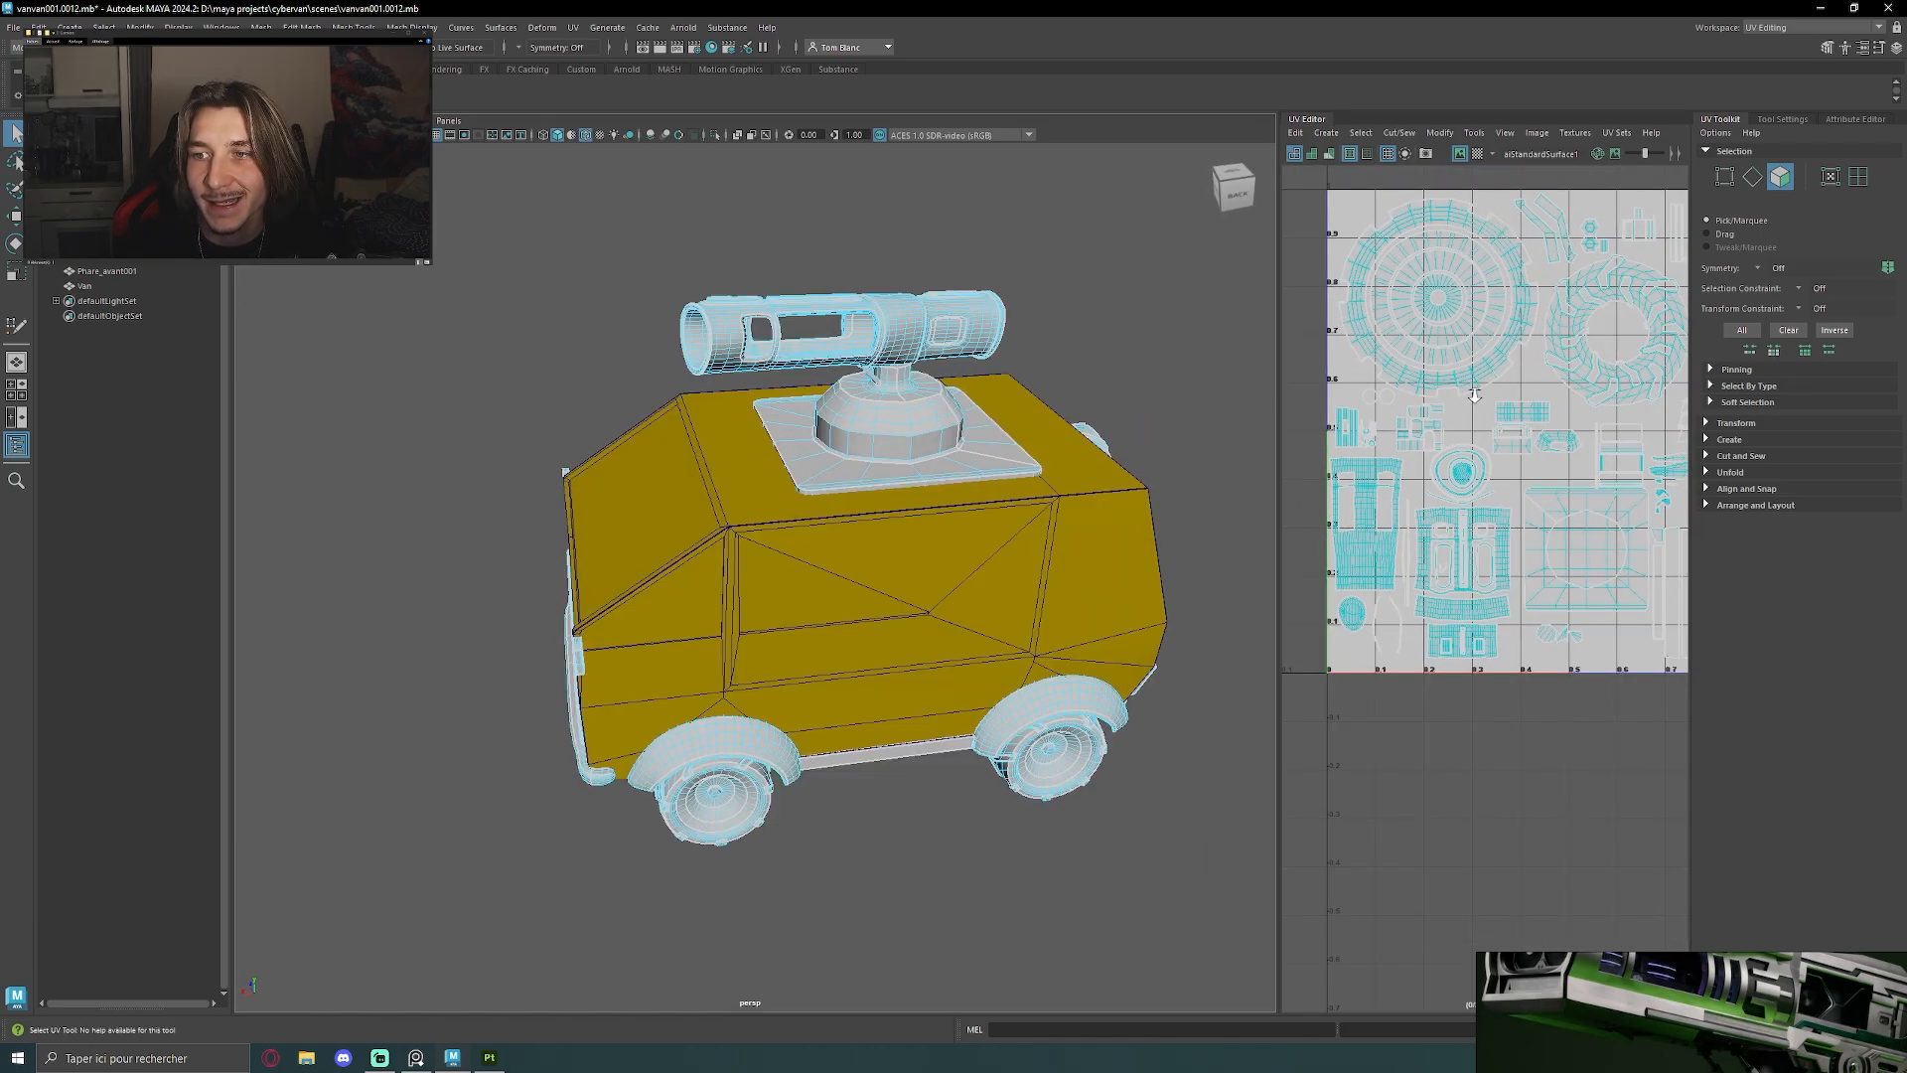
{"action": "middle_click_drag", "start_coordinate": [1593, 447], "coordinate": [1512, 481], "text": "alt"}
{"action": "scroll", "coordinate": [1511, 481], "scroll_direction": "down", "scroll_amount": 3}
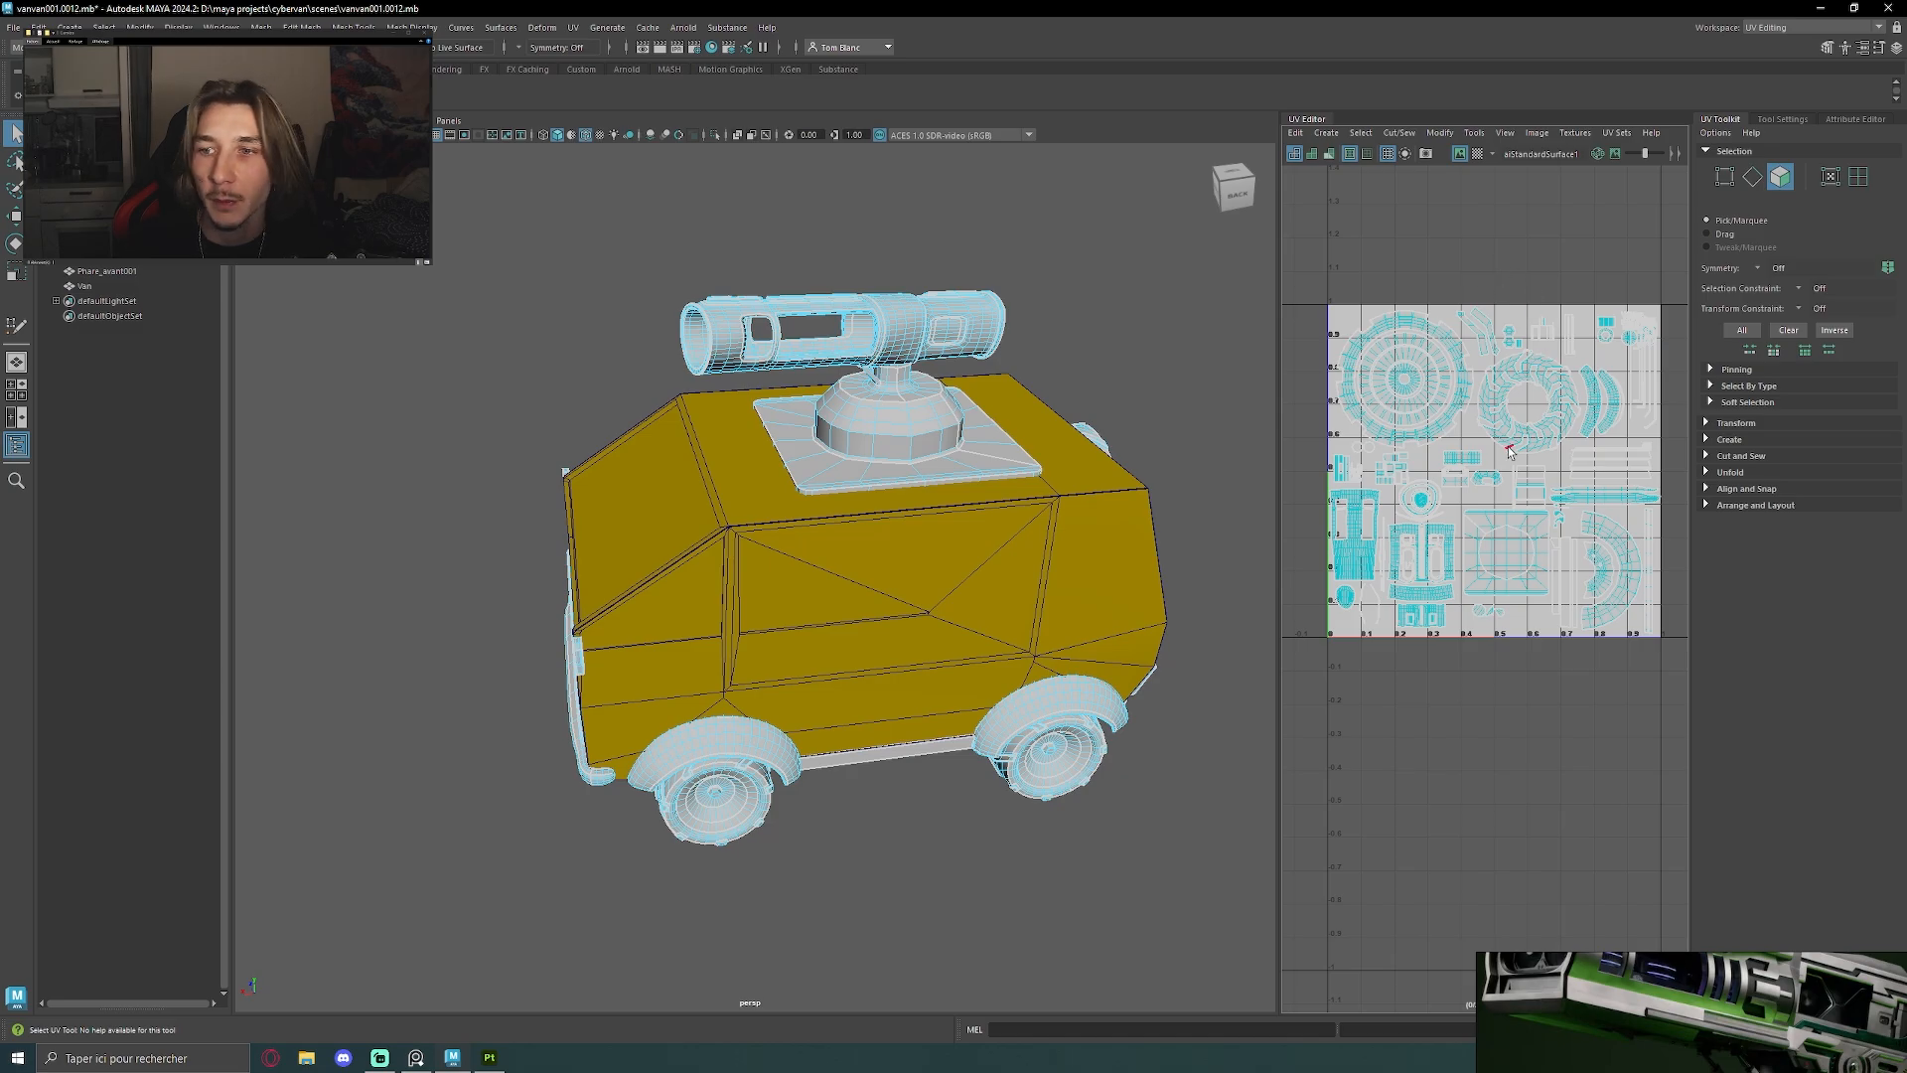
{"action": "scroll", "coordinate": [1466, 568], "scroll_direction": "up", "scroll_amount": 2}
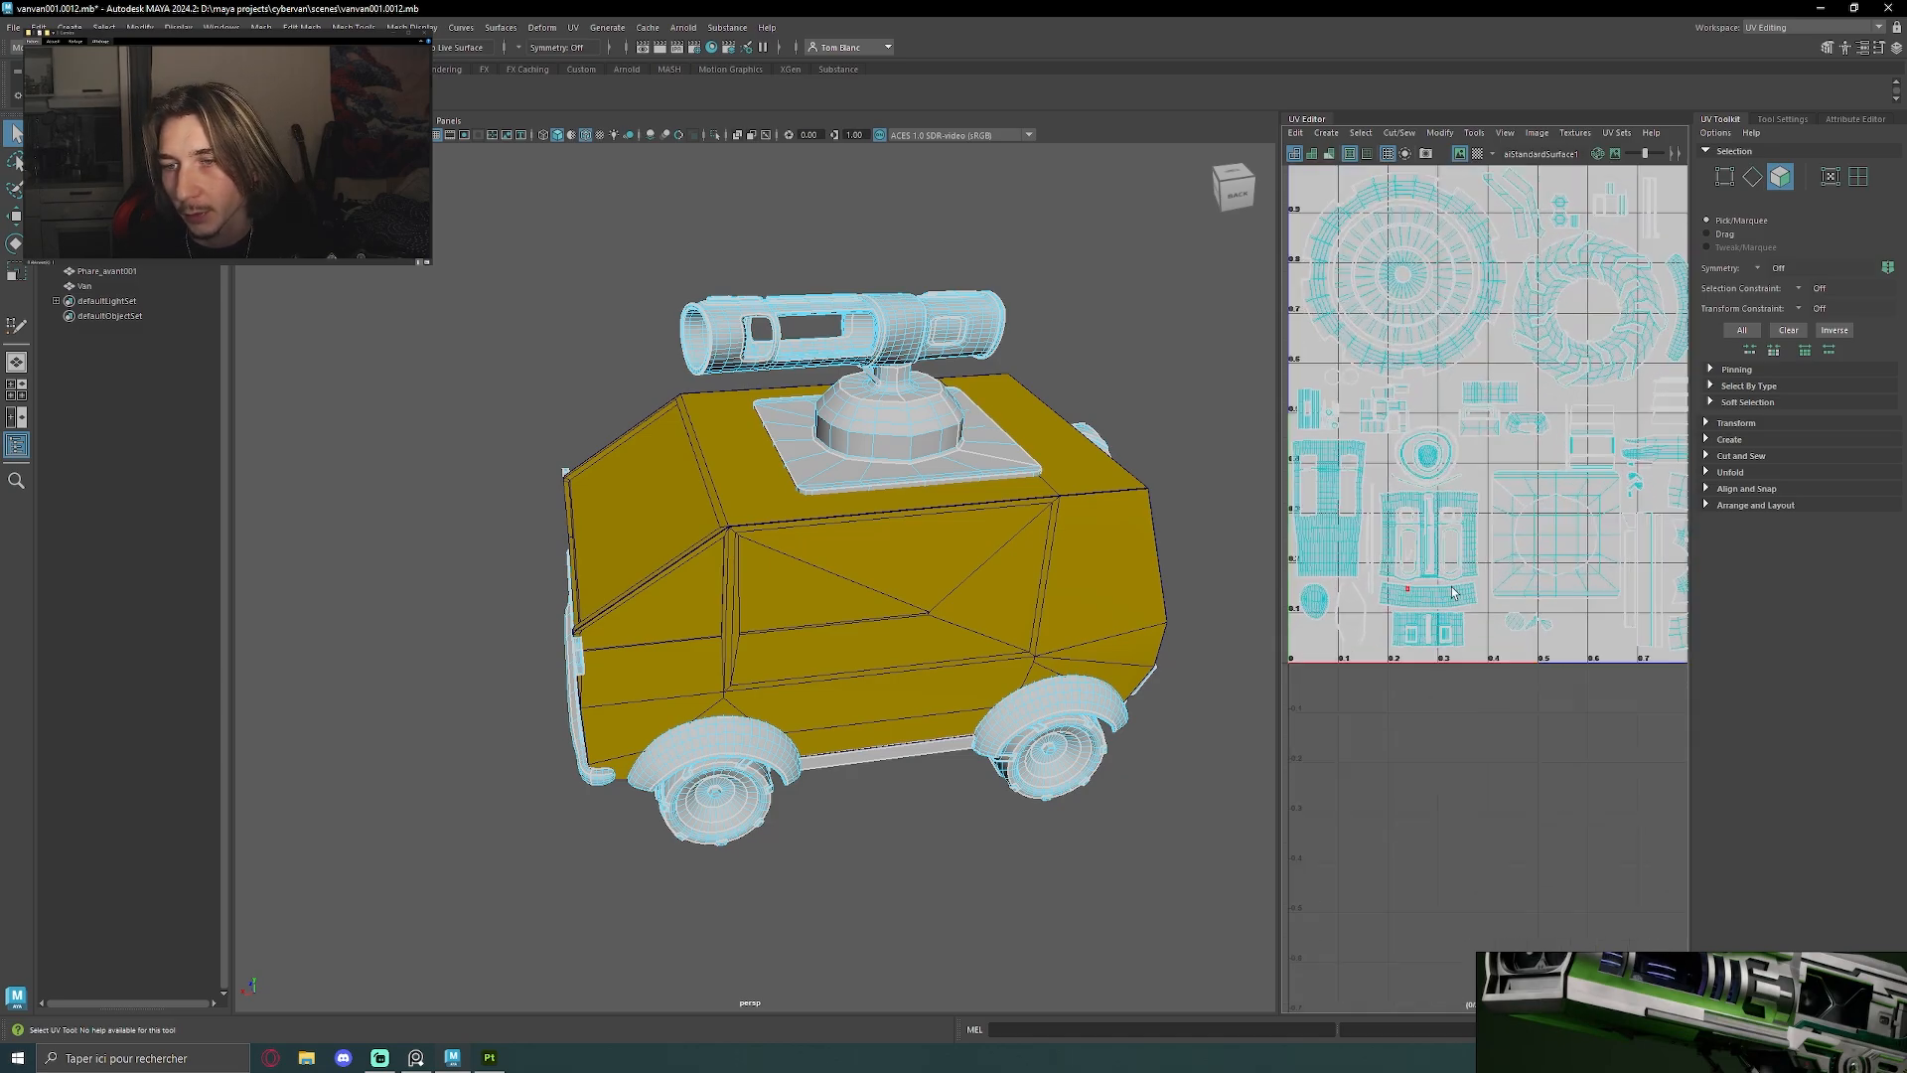
Examine the van's front wheel, fender and bumper up close alongside the attachments' UV shells
{"action": "left_click_drag", "start_coordinate": [1017, 443], "coordinate": [1068, 485], "text": "alt"}
{"action": "middle_click_drag", "start_coordinate": [1069, 485], "coordinate": [1088, 253], "text": "alt"}
{"action": "scroll", "coordinate": [1088, 253], "scroll_direction": "up", "scroll_amount": 5}
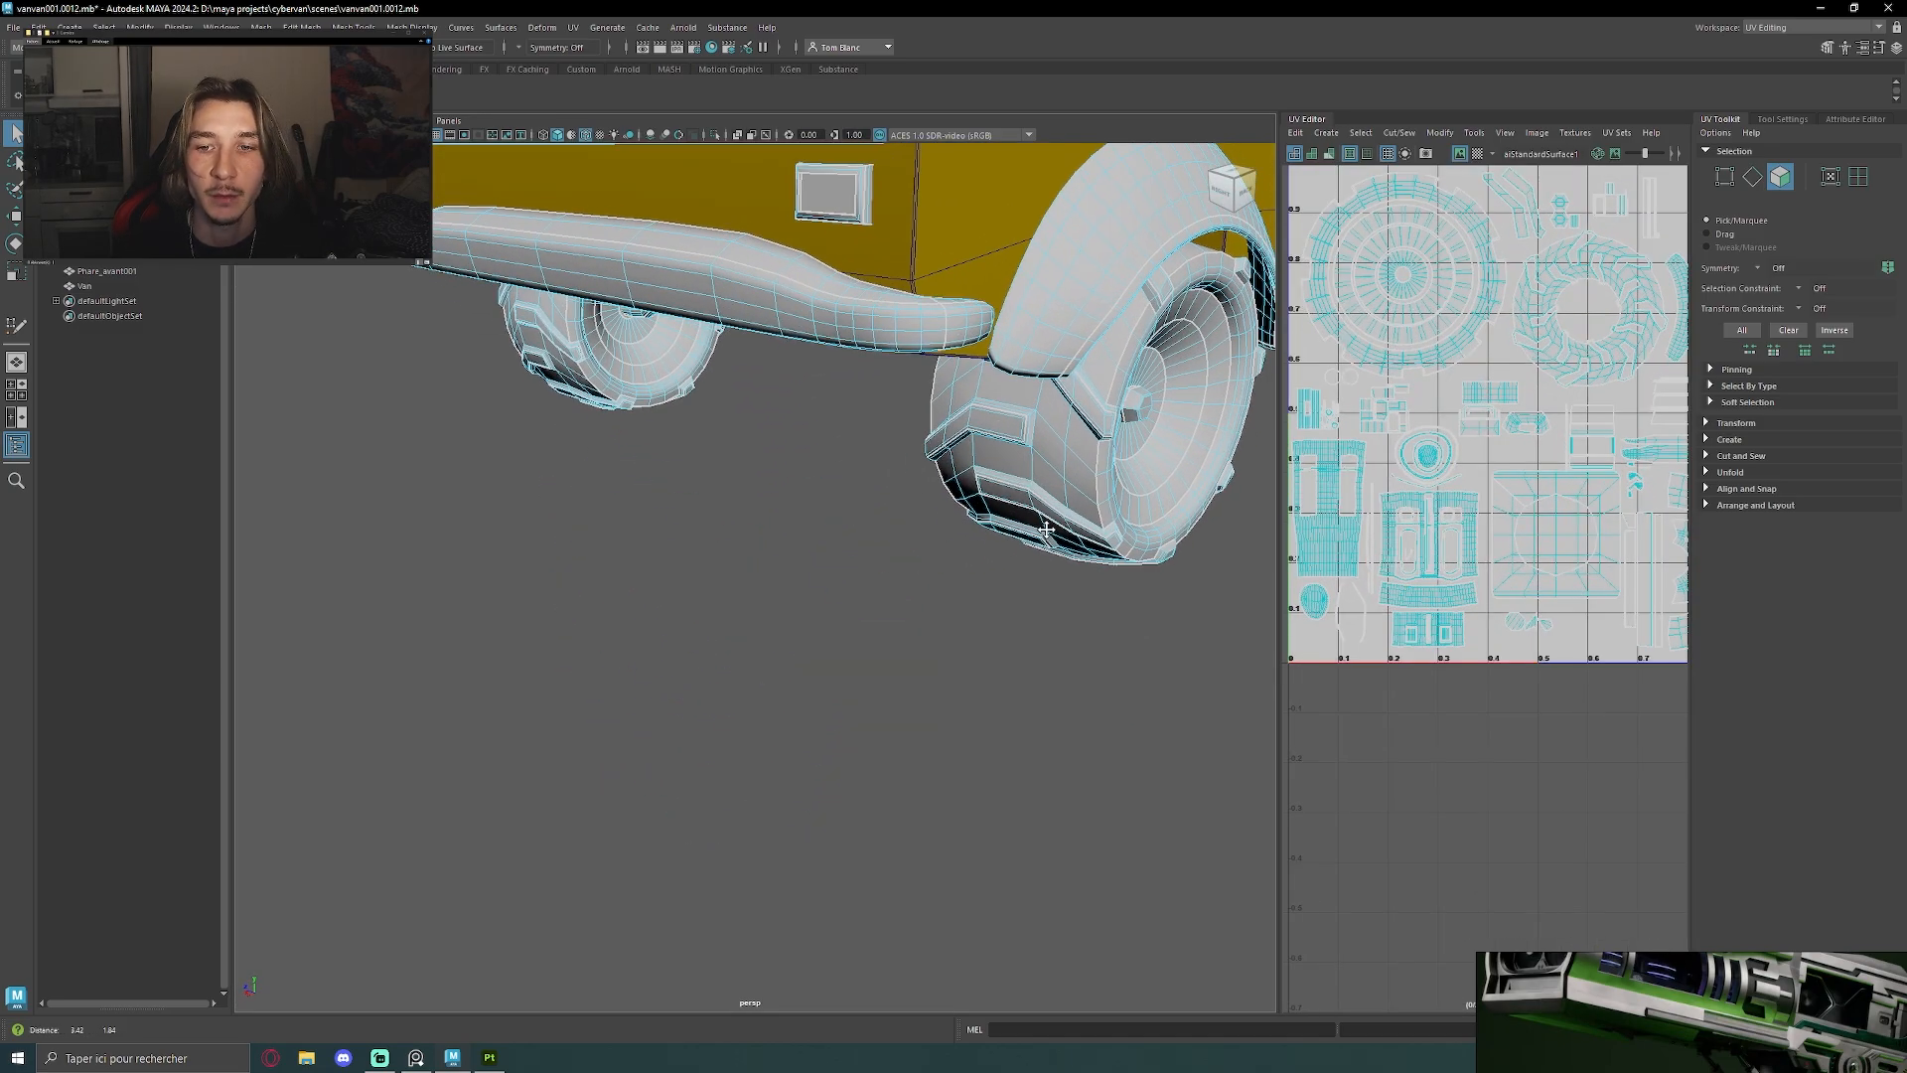
{"action": "left_click_drag", "start_coordinate": [1088, 253], "coordinate": [1028, 273], "text": "alt"}
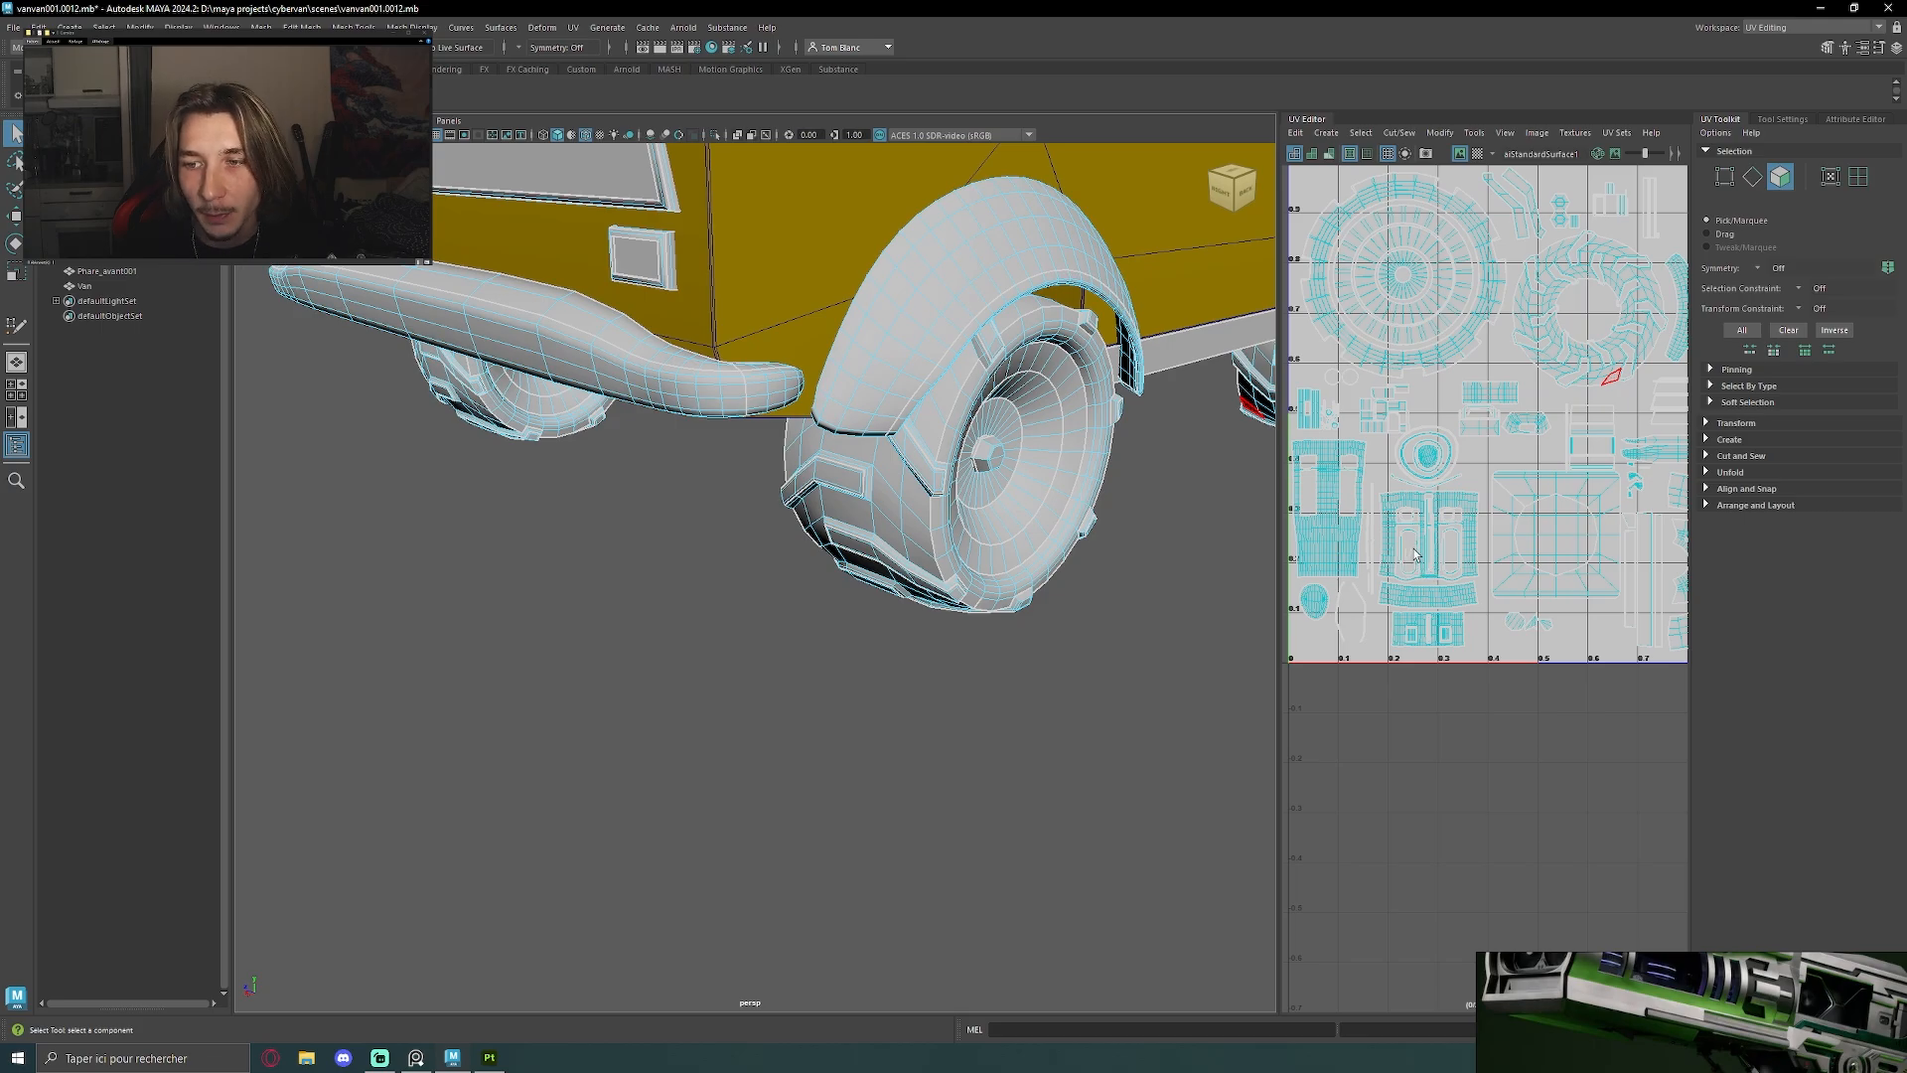
{"action": "scroll", "coordinate": [1403, 548], "scroll_direction": "down", "scroll_amount": 3}
{"action": "scroll", "coordinate": [1403, 547], "scroll_direction": "up", "scroll_amount": 5}
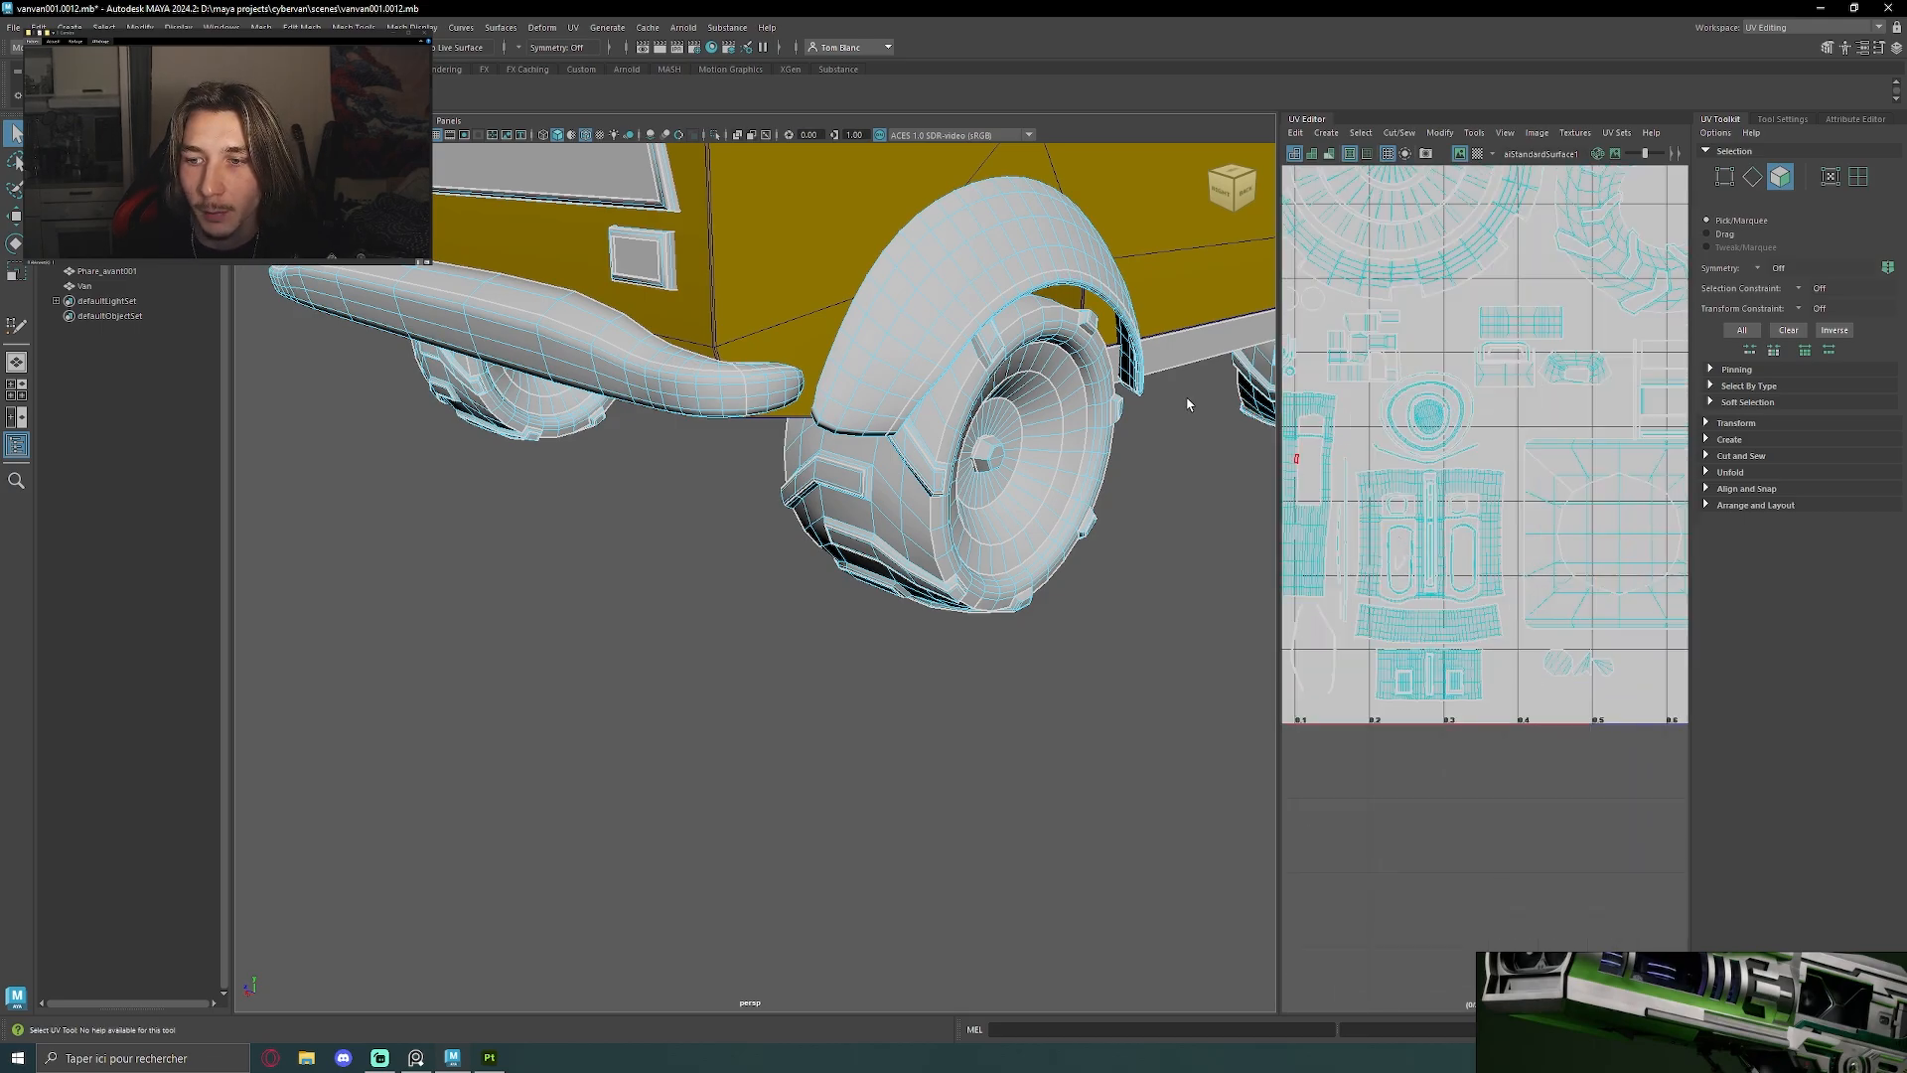
{"action": "left_click_drag", "start_coordinate": [1188, 404], "coordinate": [1011, 555], "text": "alt"}
{"action": "scroll", "coordinate": [1011, 537], "scroll_direction": "down", "scroll_amount": 6}
{"action": "middle_click_drag", "start_coordinate": [1018, 422], "coordinate": [1050, 492], "text": "alt"}
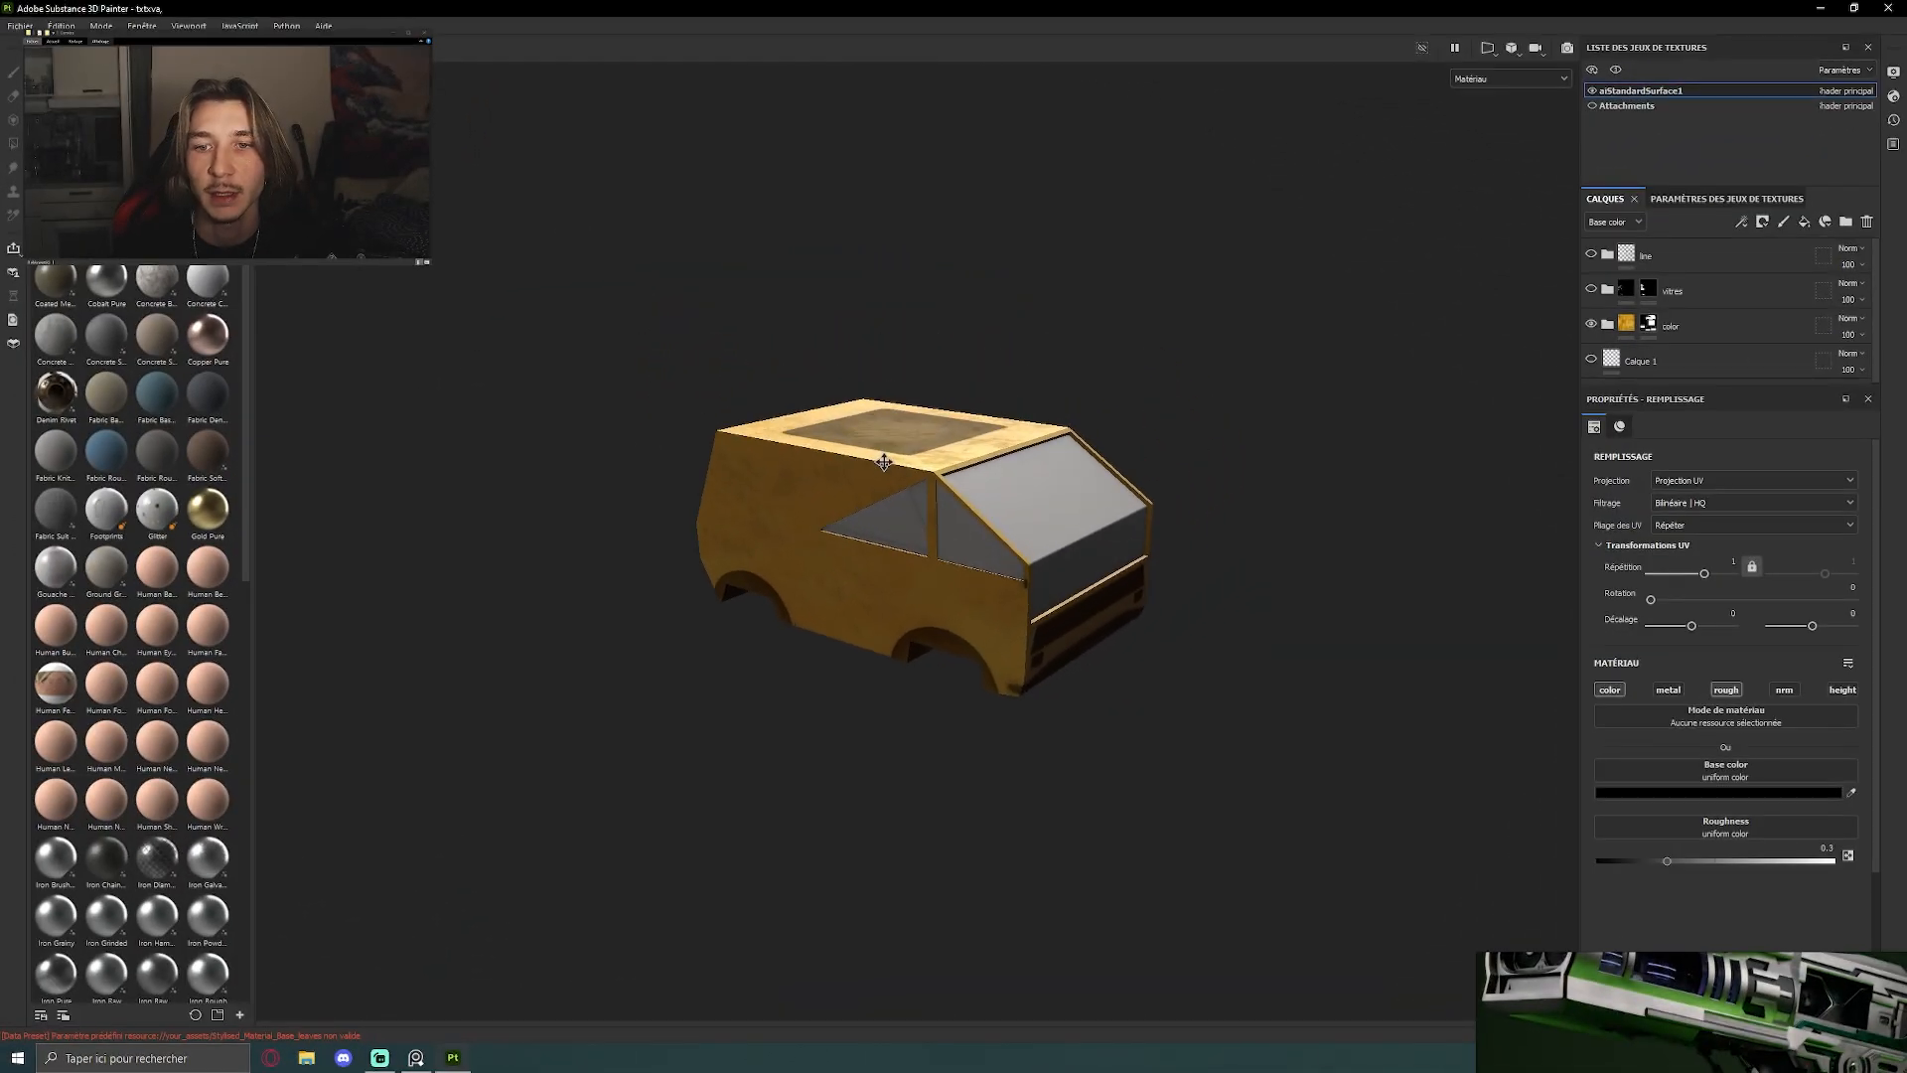
Switch to Substance 3D Painter, display the 3D and 2D views together, and inspect the van body's yellow base paint
{"action": "scroll", "coordinate": [1000, 480], "scroll_direction": "up", "scroll_amount": 3}
{"action": "key", "text": "F1"}
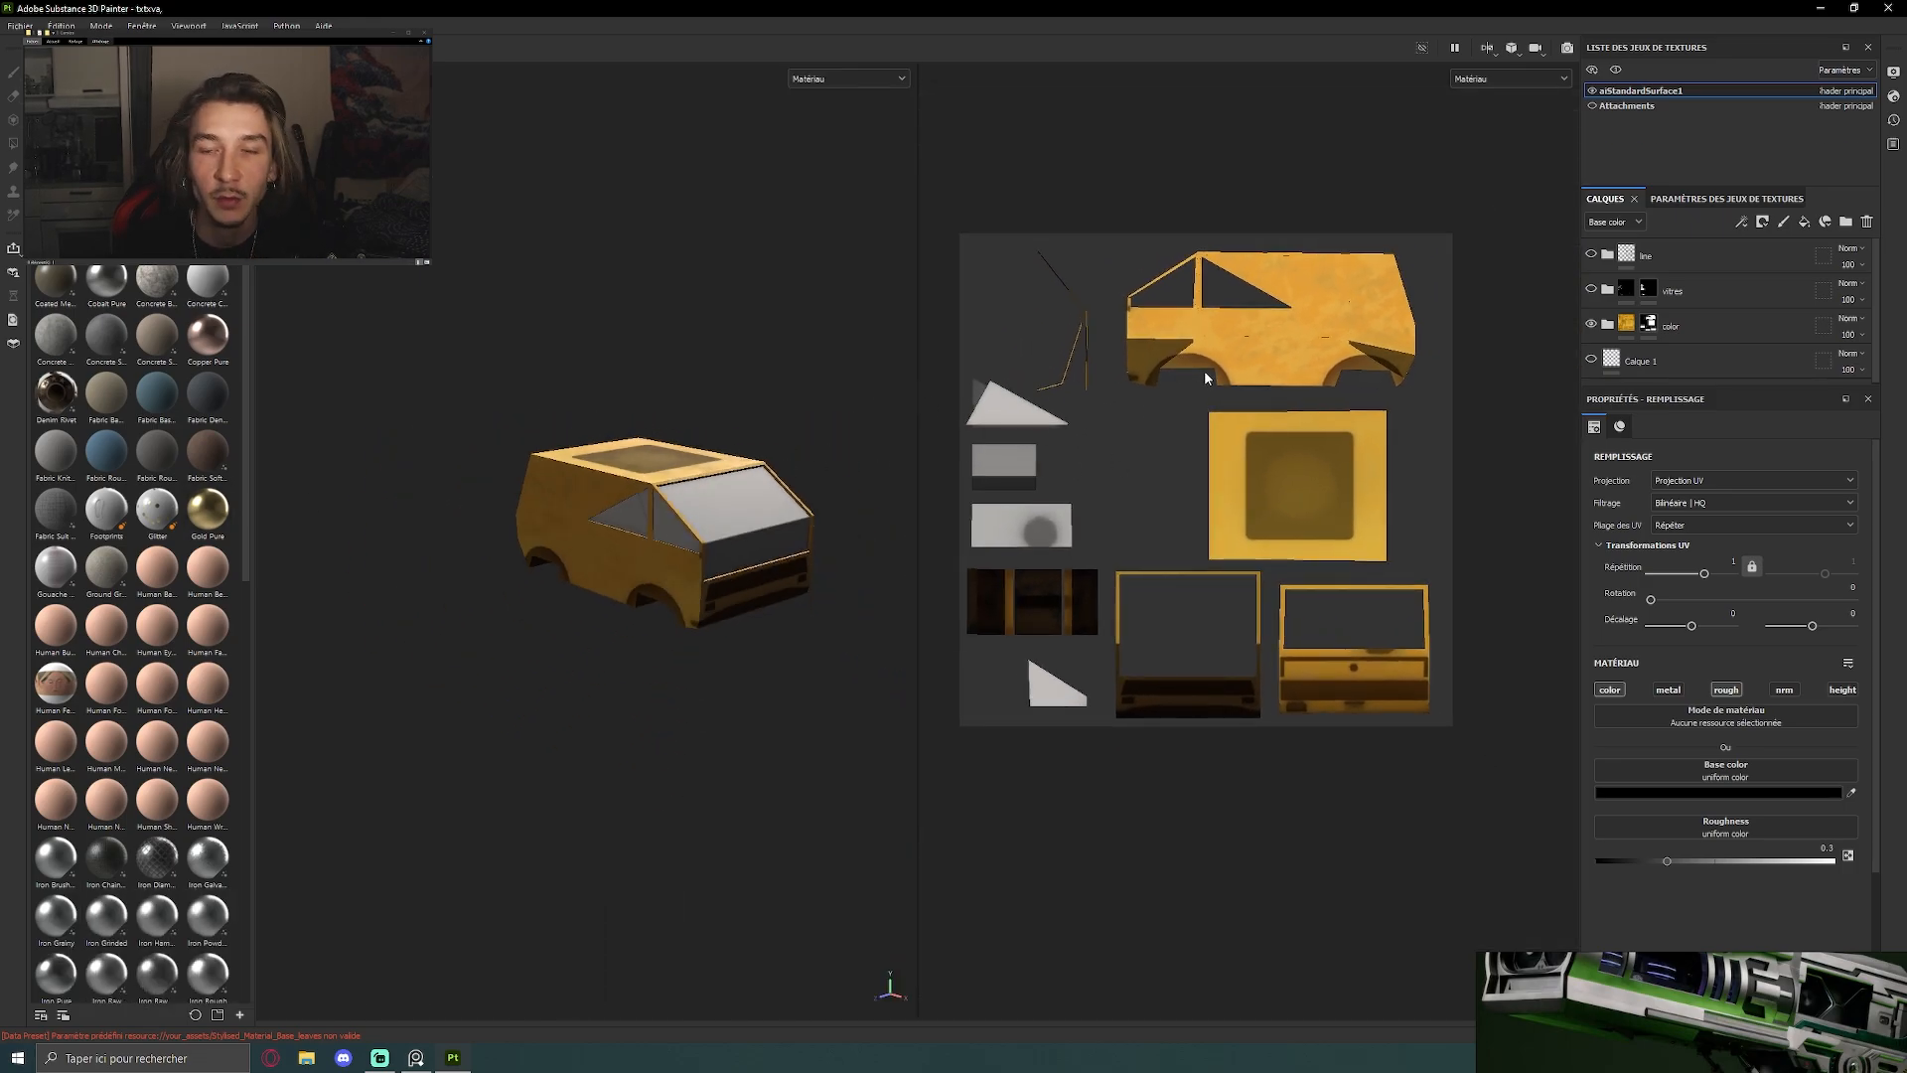
{"action": "left_click_drag", "start_coordinate": [654, 417], "coordinate": [438, 506], "text": "alt"}
{"action": "scroll", "coordinate": [511, 511], "scroll_direction": "up", "scroll_amount": 3}
{"action": "middle_click_drag", "start_coordinate": [438, 507], "coordinate": [571, 477], "text": "alt"}
{"action": "left_click_drag", "start_coordinate": [572, 477], "coordinate": [447, 568], "text": "alt"}
{"action": "scroll", "coordinate": [848, 510], "scroll_direction": "up", "scroll_amount": 3}
{"action": "left_click_drag", "start_coordinate": [848, 510], "coordinate": [348, 437], "text": "alt"}
{"action": "scroll", "coordinate": [630, 468], "scroll_direction": "up", "scroll_amount": 2}
{"action": "left_click_drag", "start_coordinate": [725, 462], "coordinate": [586, 348], "text": "alt"}
{"action": "left_click_drag", "start_coordinate": [648, 481], "coordinate": [610, 375], "text": "alt"}
{"action": "scroll", "coordinate": [785, 398], "scroll_direction": "down", "scroll_amount": 3}
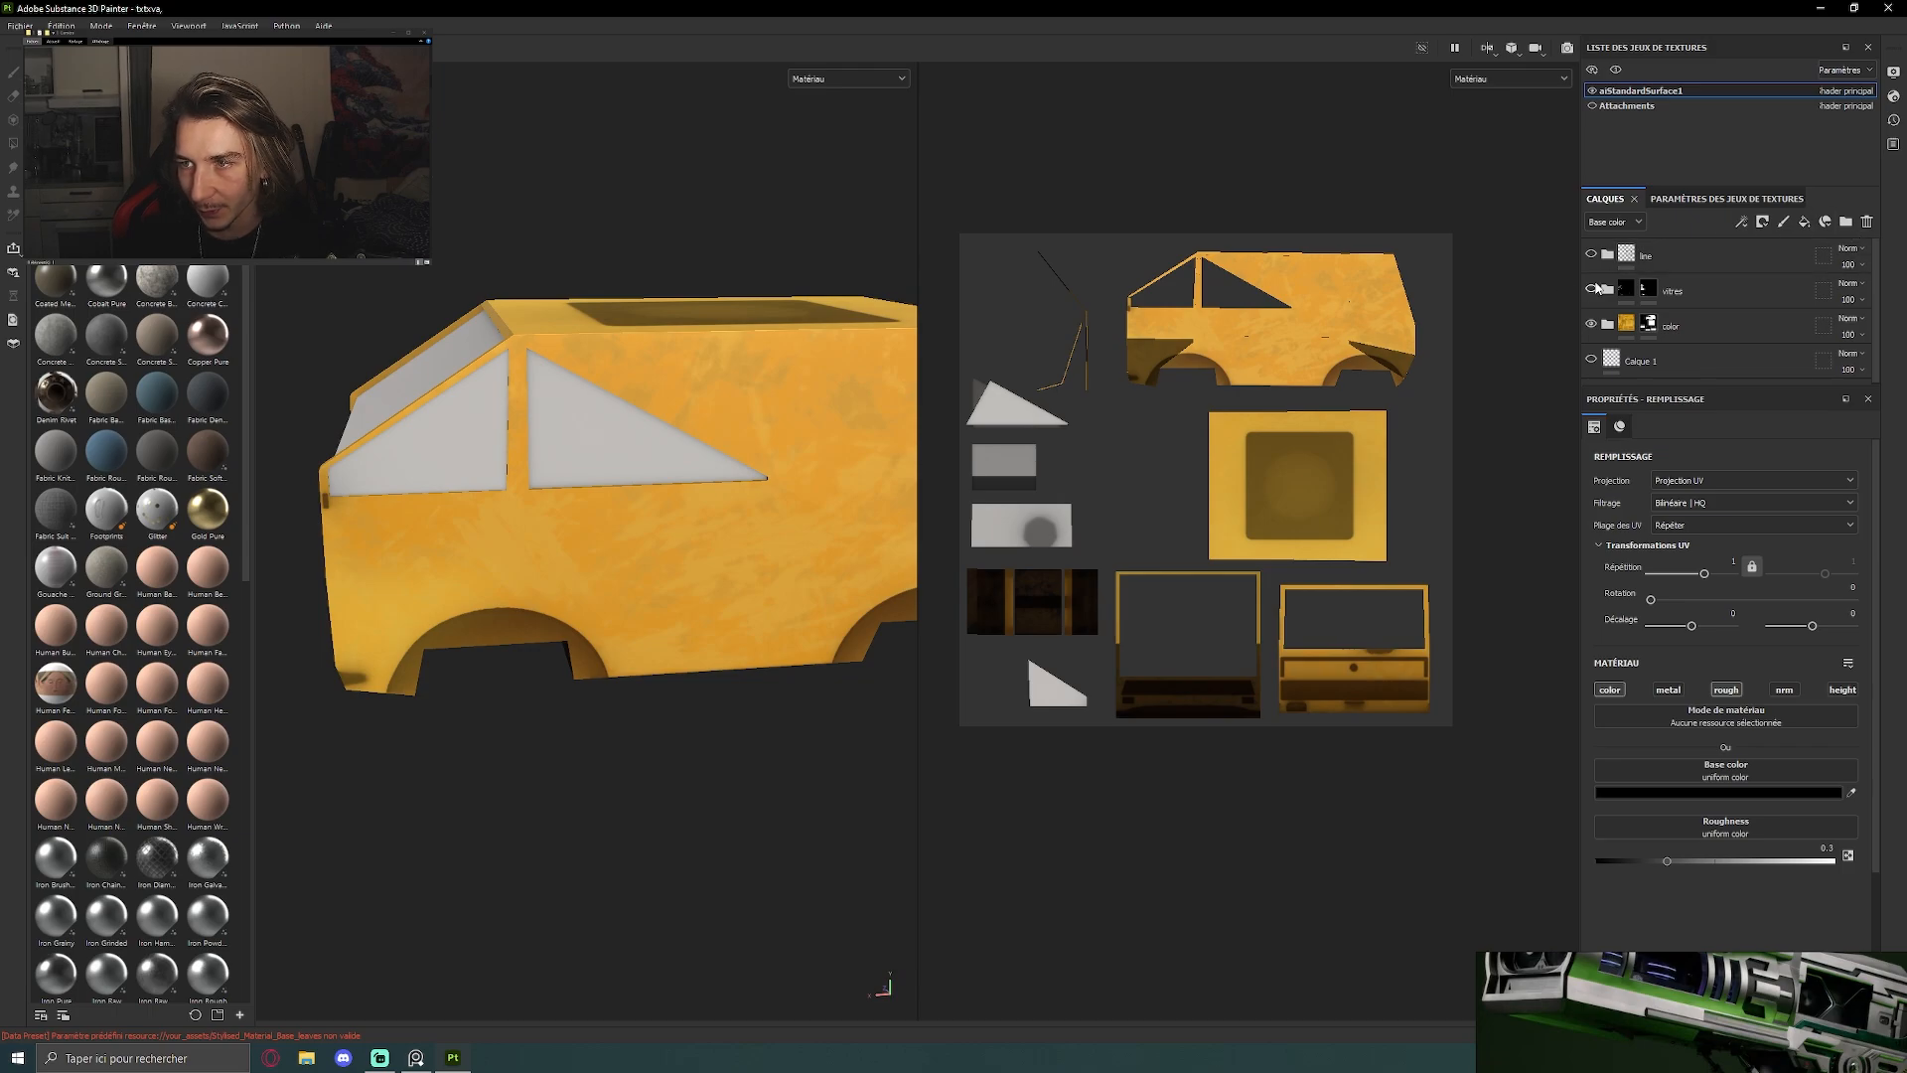
Make the line layer folder visible on the van body and frame the front side windows
{"action": "left_click", "coordinate": [1591, 255]}
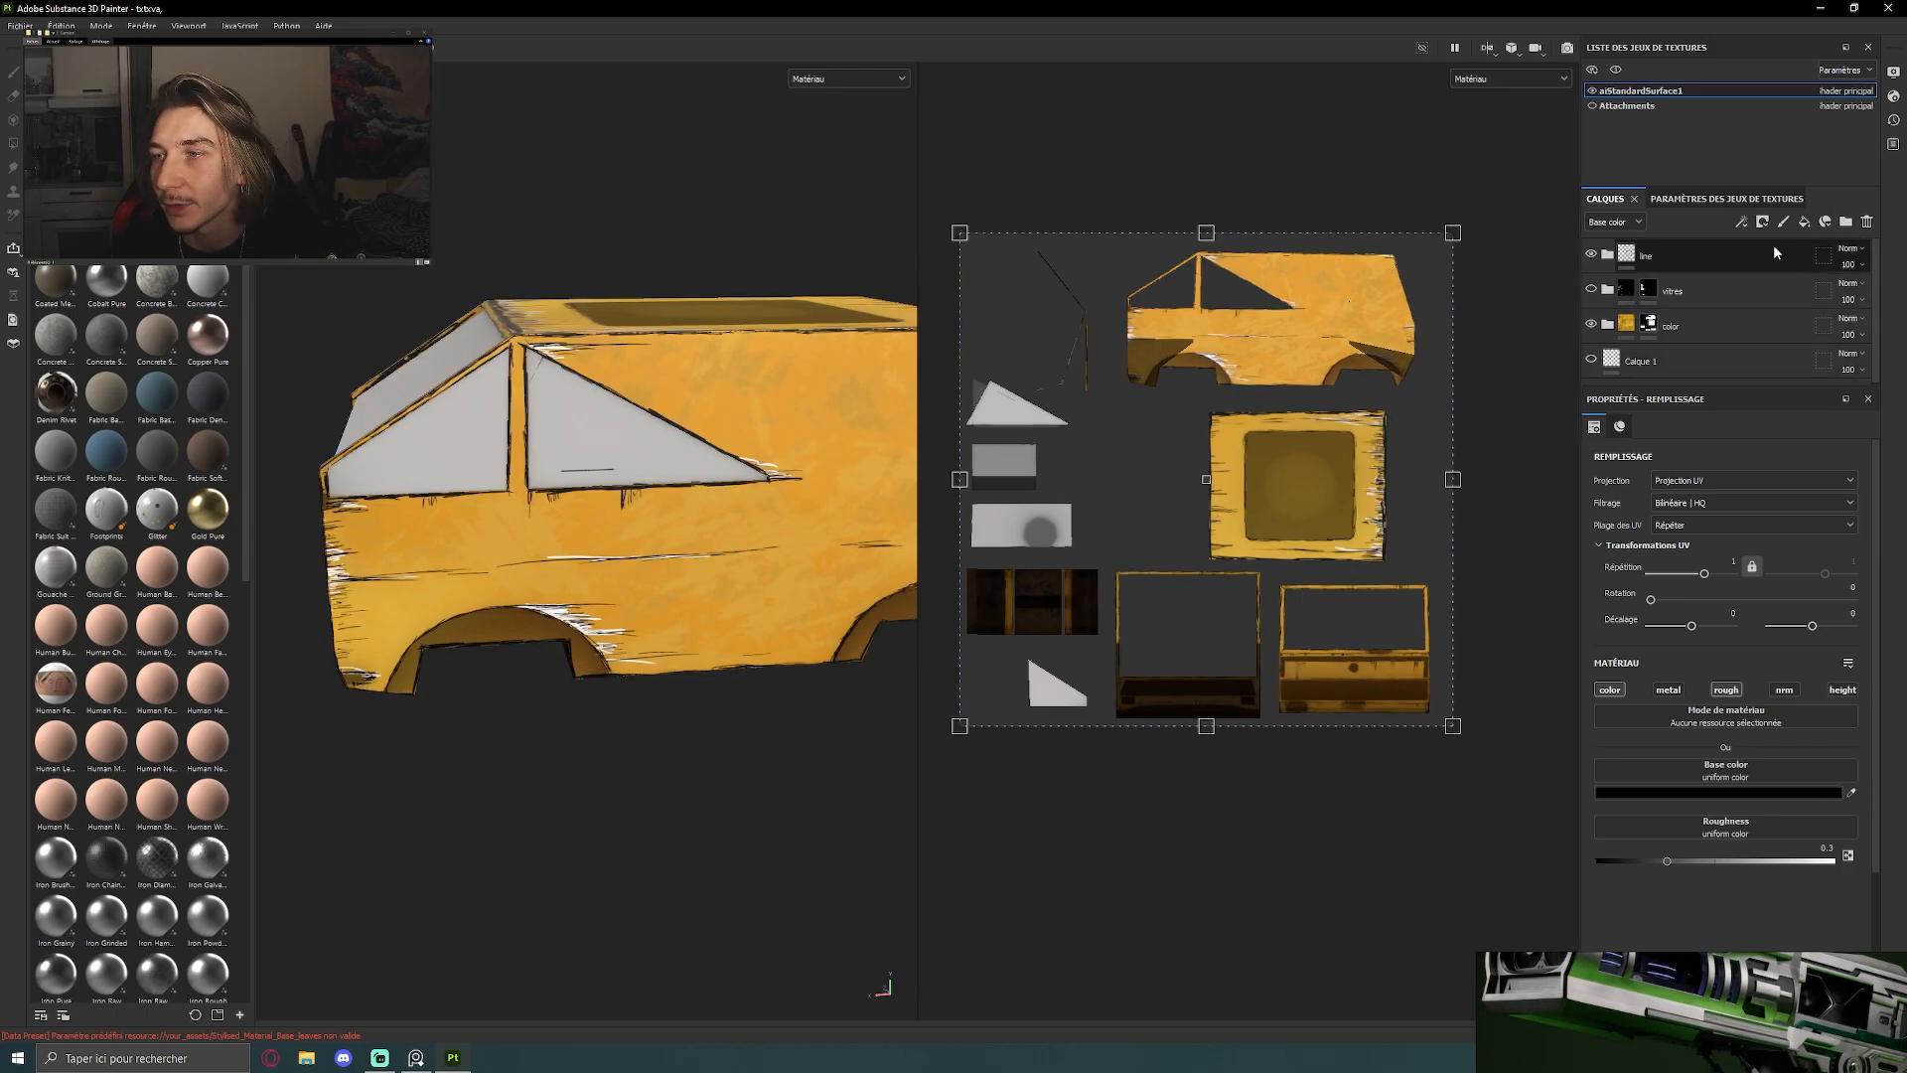
{"action": "left_click_drag", "start_coordinate": [590, 285], "coordinate": [605, 352], "text": "alt"}
{"action": "scroll", "coordinate": [1132, 298], "scroll_direction": "up", "scroll_amount": 5}
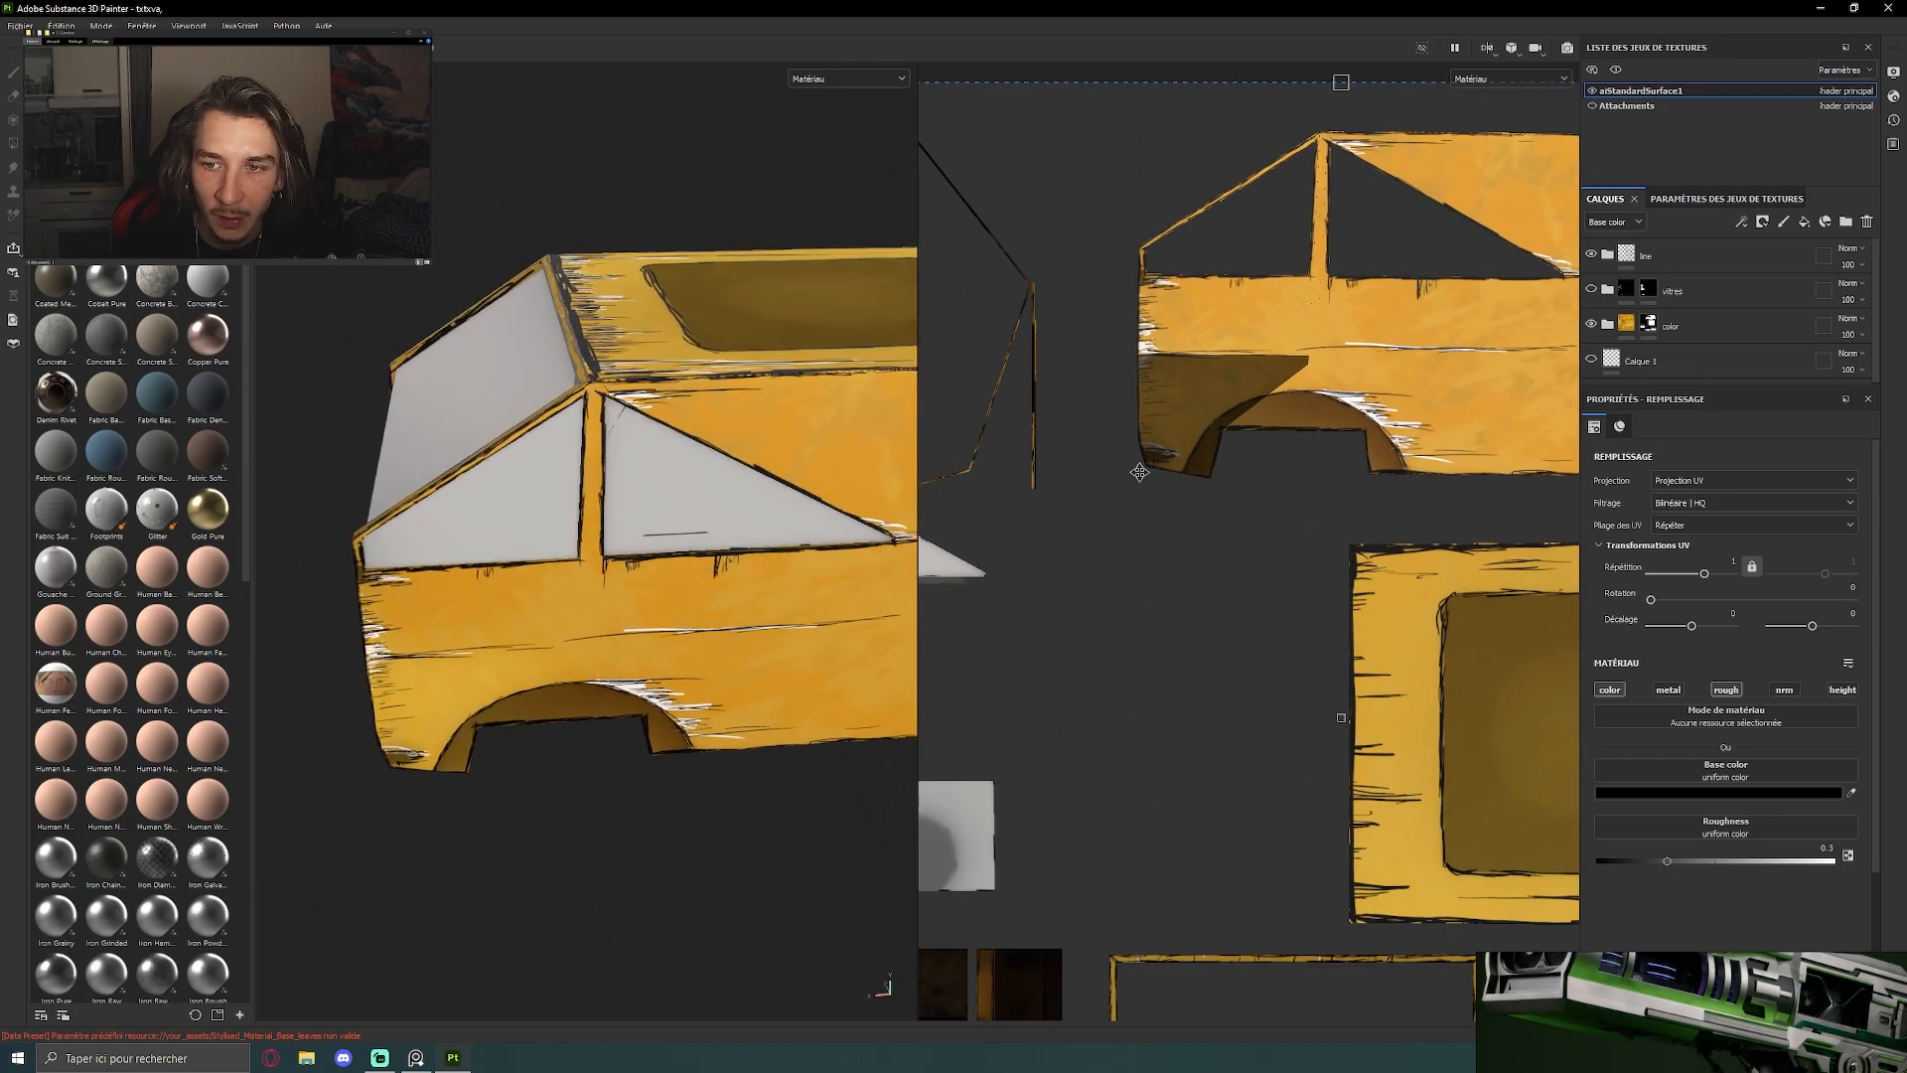
Examine the hand-drawn outlines and scratch marks on the body's UV shells and around the van's front
{"action": "scroll", "coordinate": [1213, 245], "scroll_direction": "up", "scroll_amount": 3}
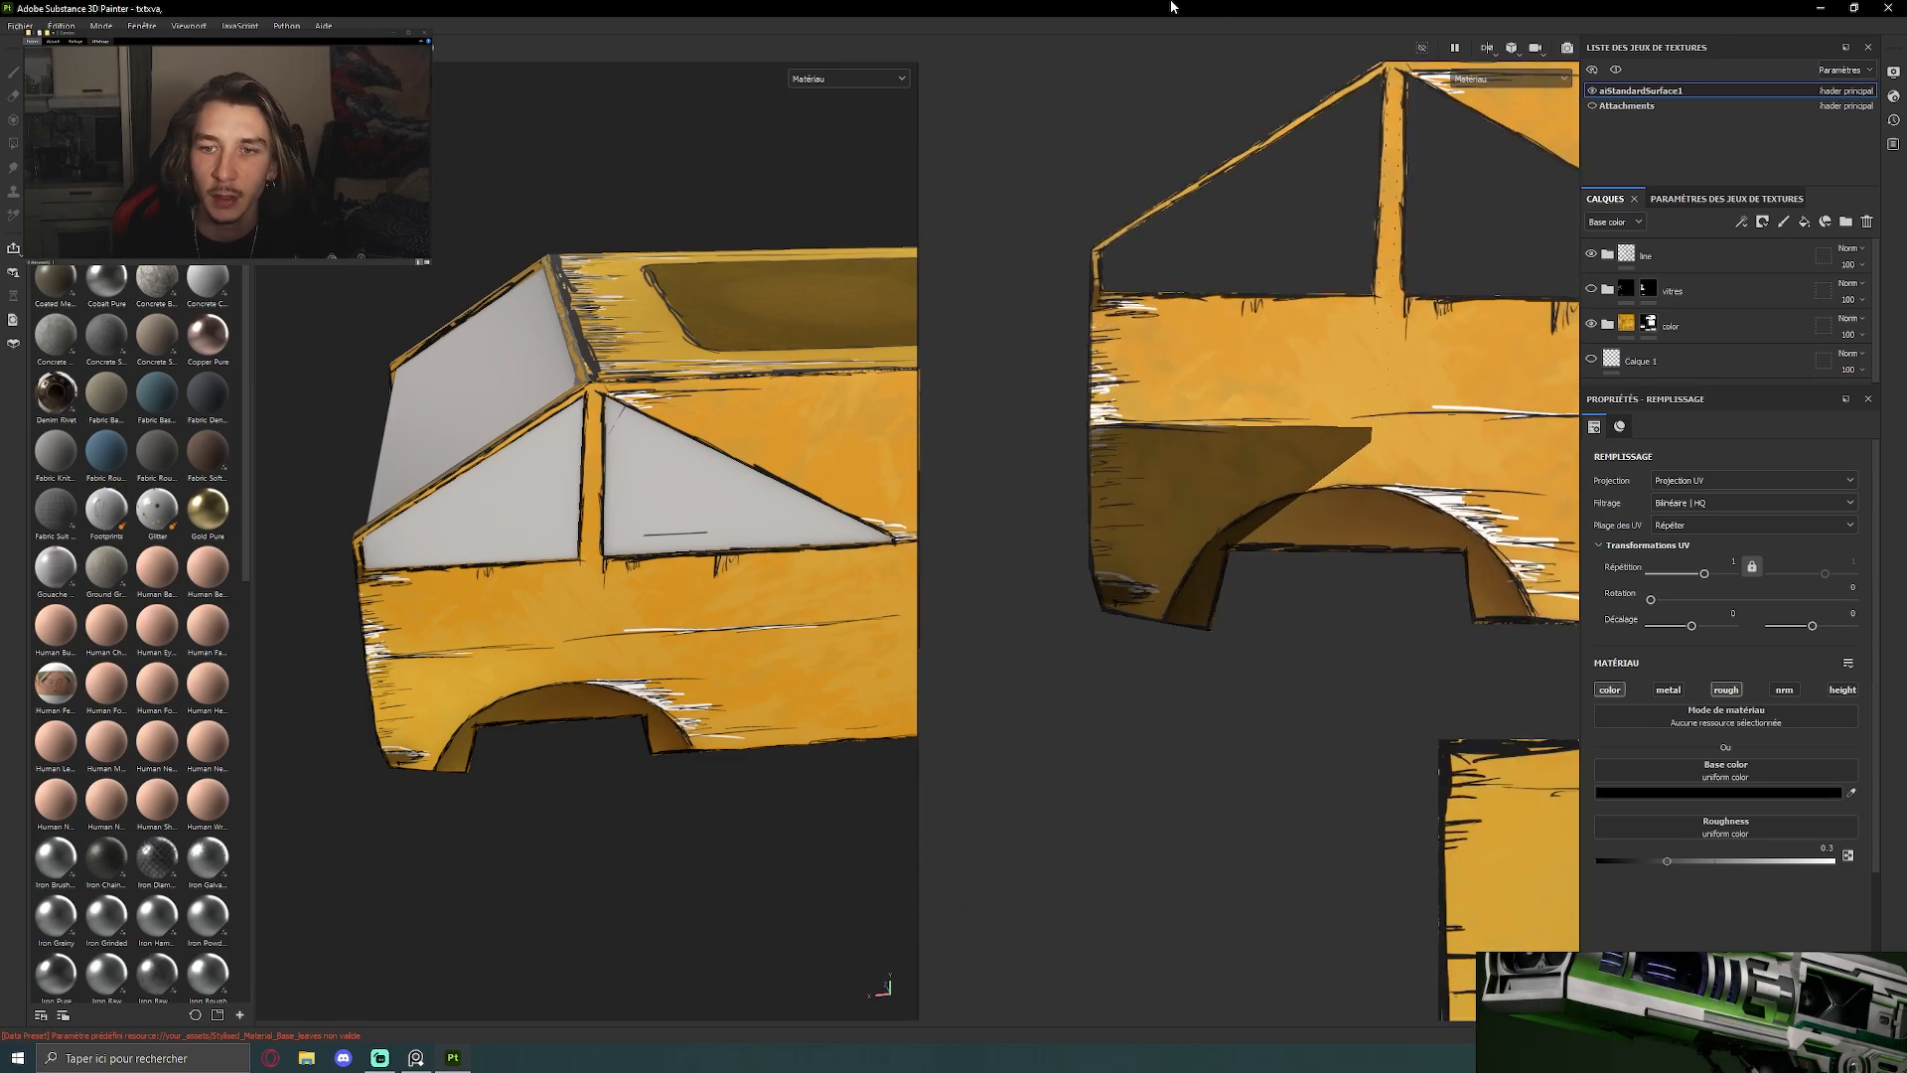
{"action": "scroll", "coordinate": [1249, 305], "scroll_direction": "down", "scroll_amount": 3}
{"action": "scroll", "coordinate": [1252, 320], "scroll_direction": "up", "scroll_amount": 6}
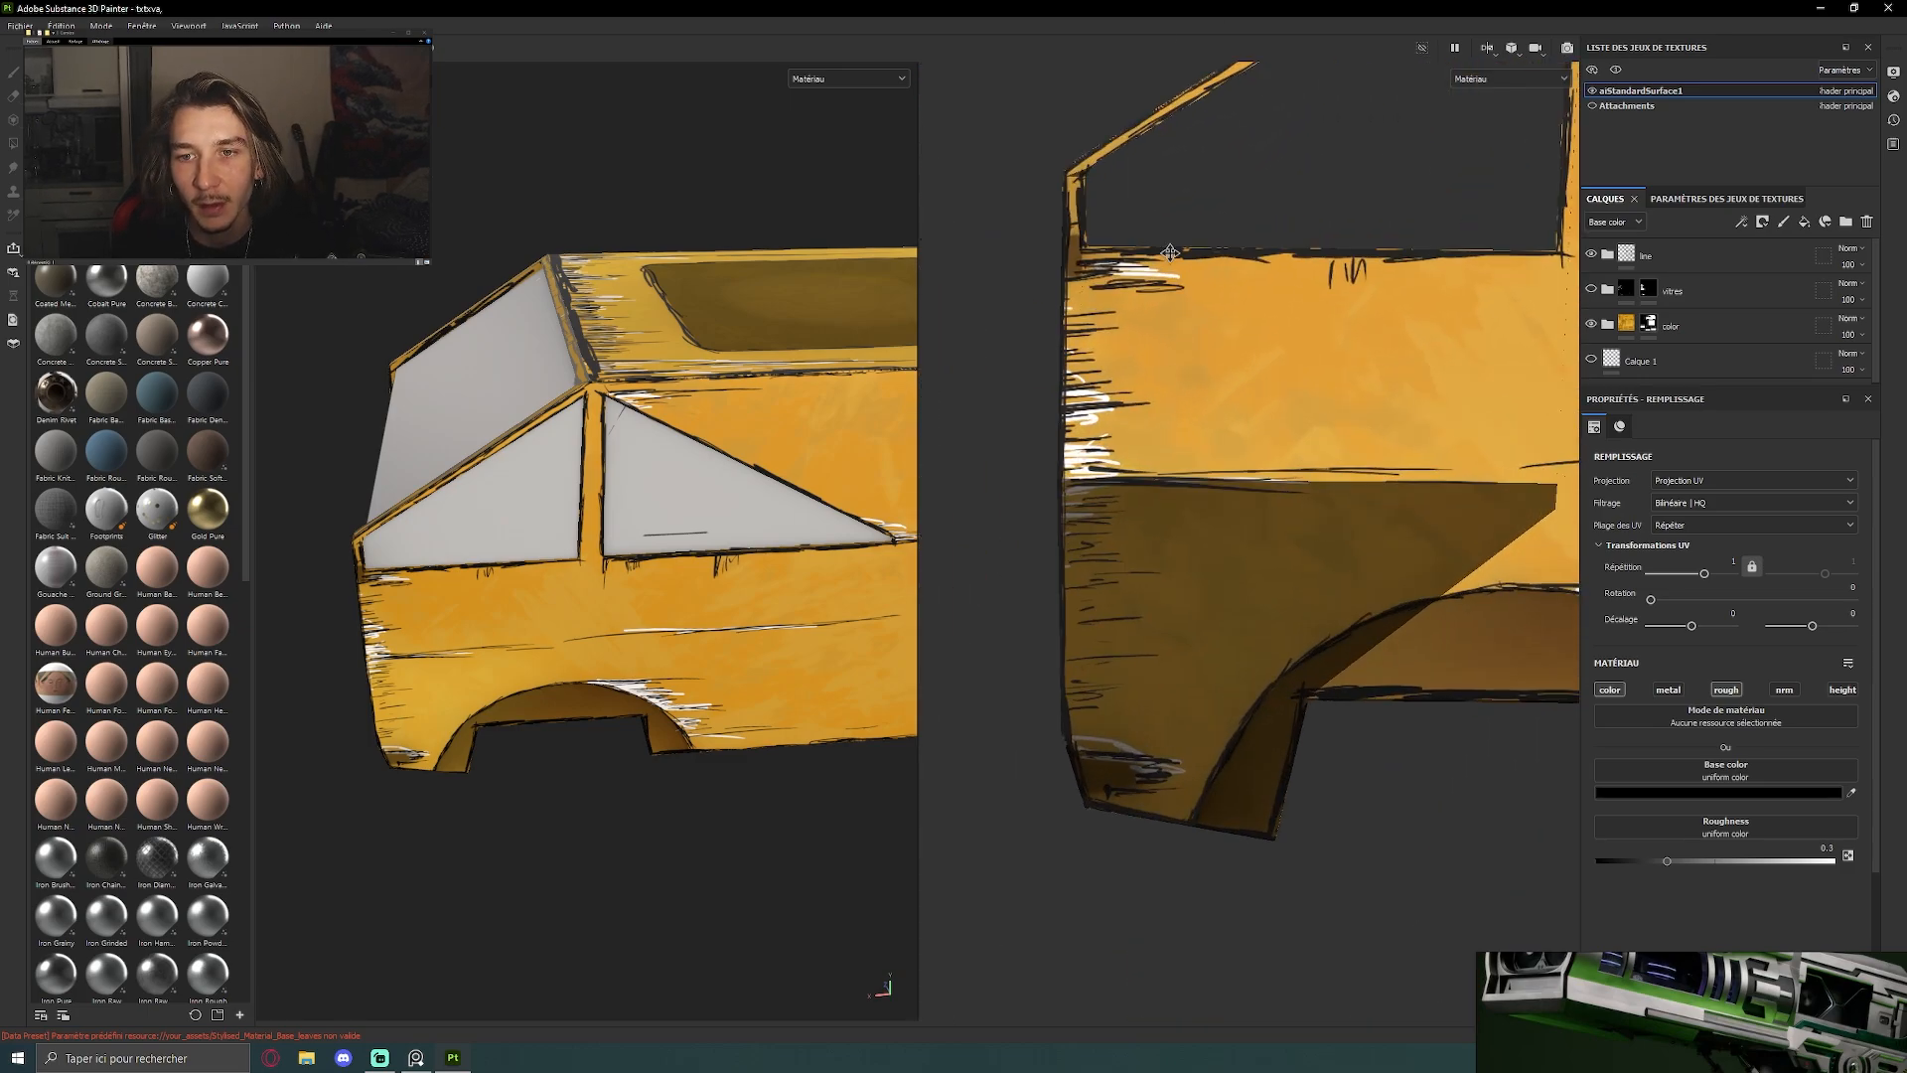
{"action": "scroll", "coordinate": [1170, 252], "scroll_direction": "down", "scroll_amount": 2}
{"action": "scroll", "coordinate": [1090, 468], "scroll_direction": "up", "scroll_amount": 5}
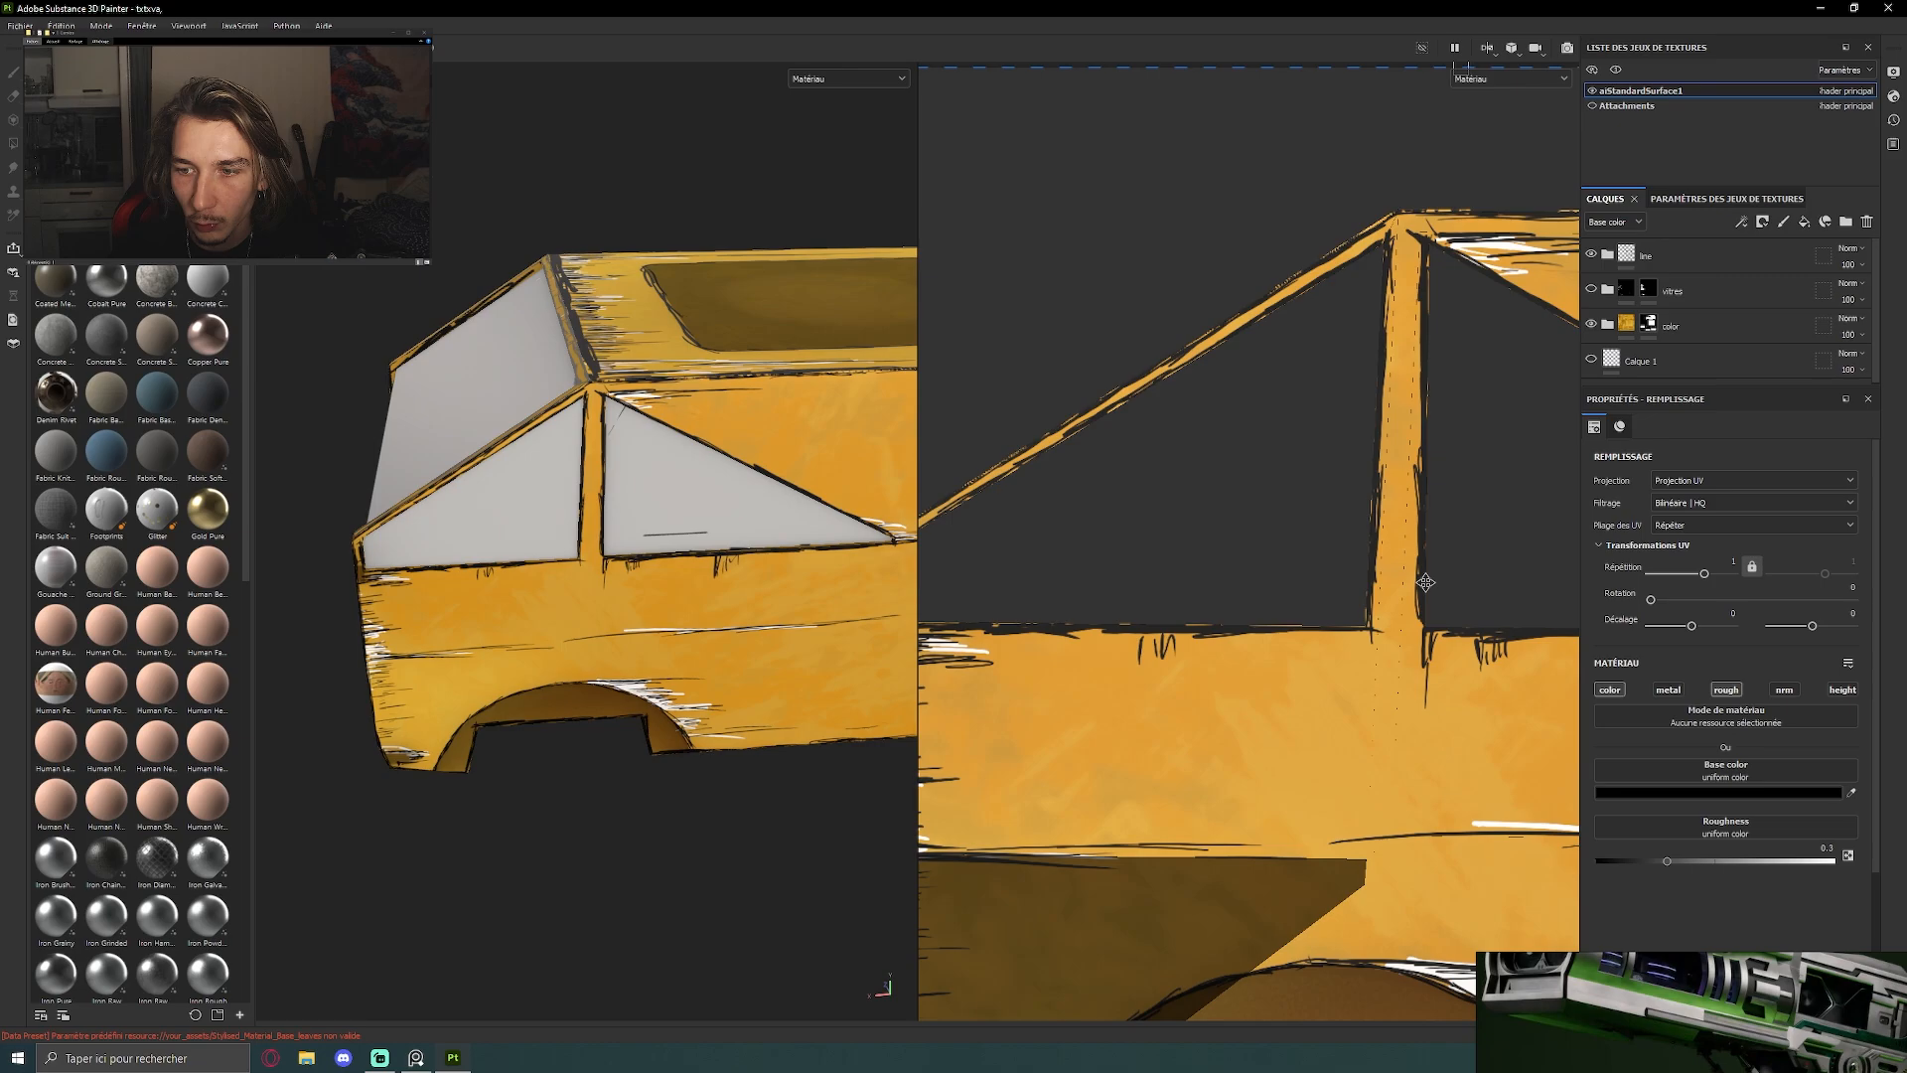
{"action": "scroll", "coordinate": [1426, 582], "scroll_direction": "down", "scroll_amount": 6}
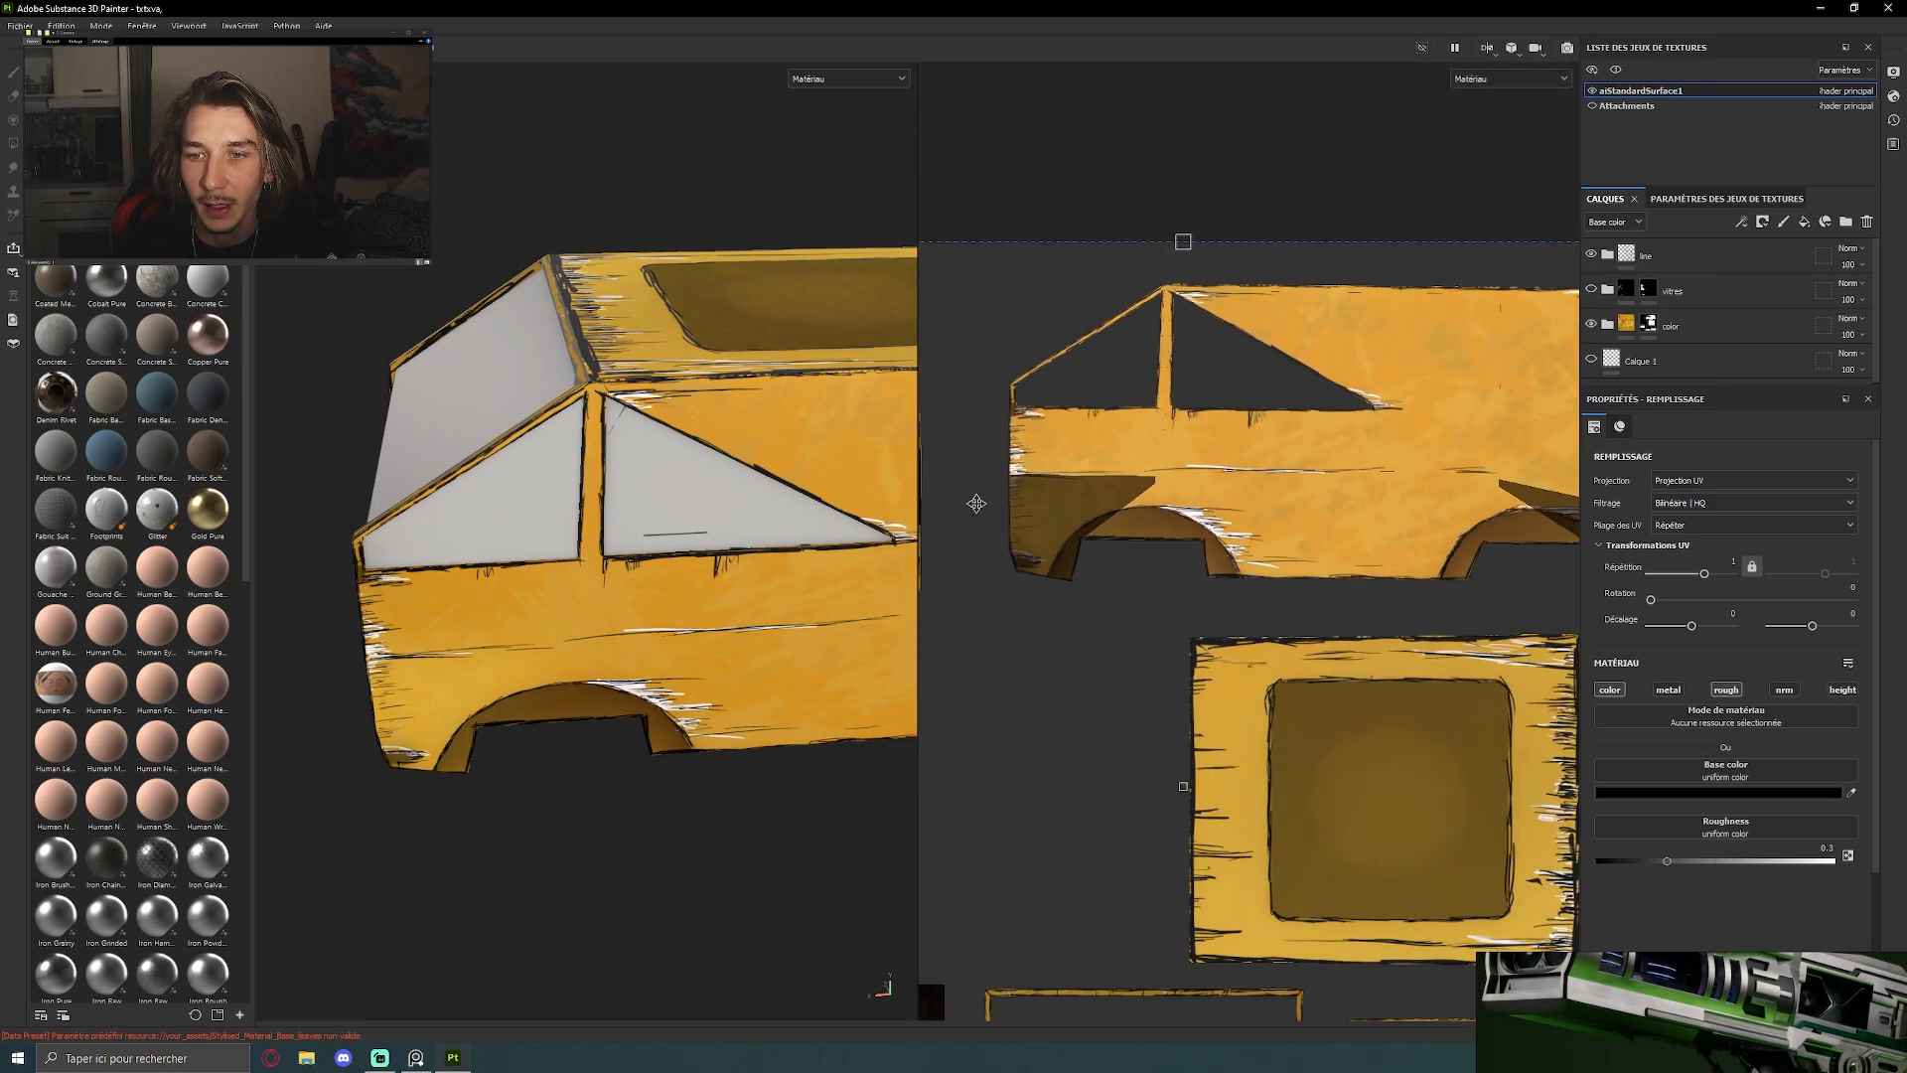
{"action": "middle_click_drag", "start_coordinate": [1404, 528], "coordinate": [1294, 519], "text": "alt"}
{"action": "scroll", "coordinate": [1248, 528], "scroll_direction": "down", "scroll_amount": 3}
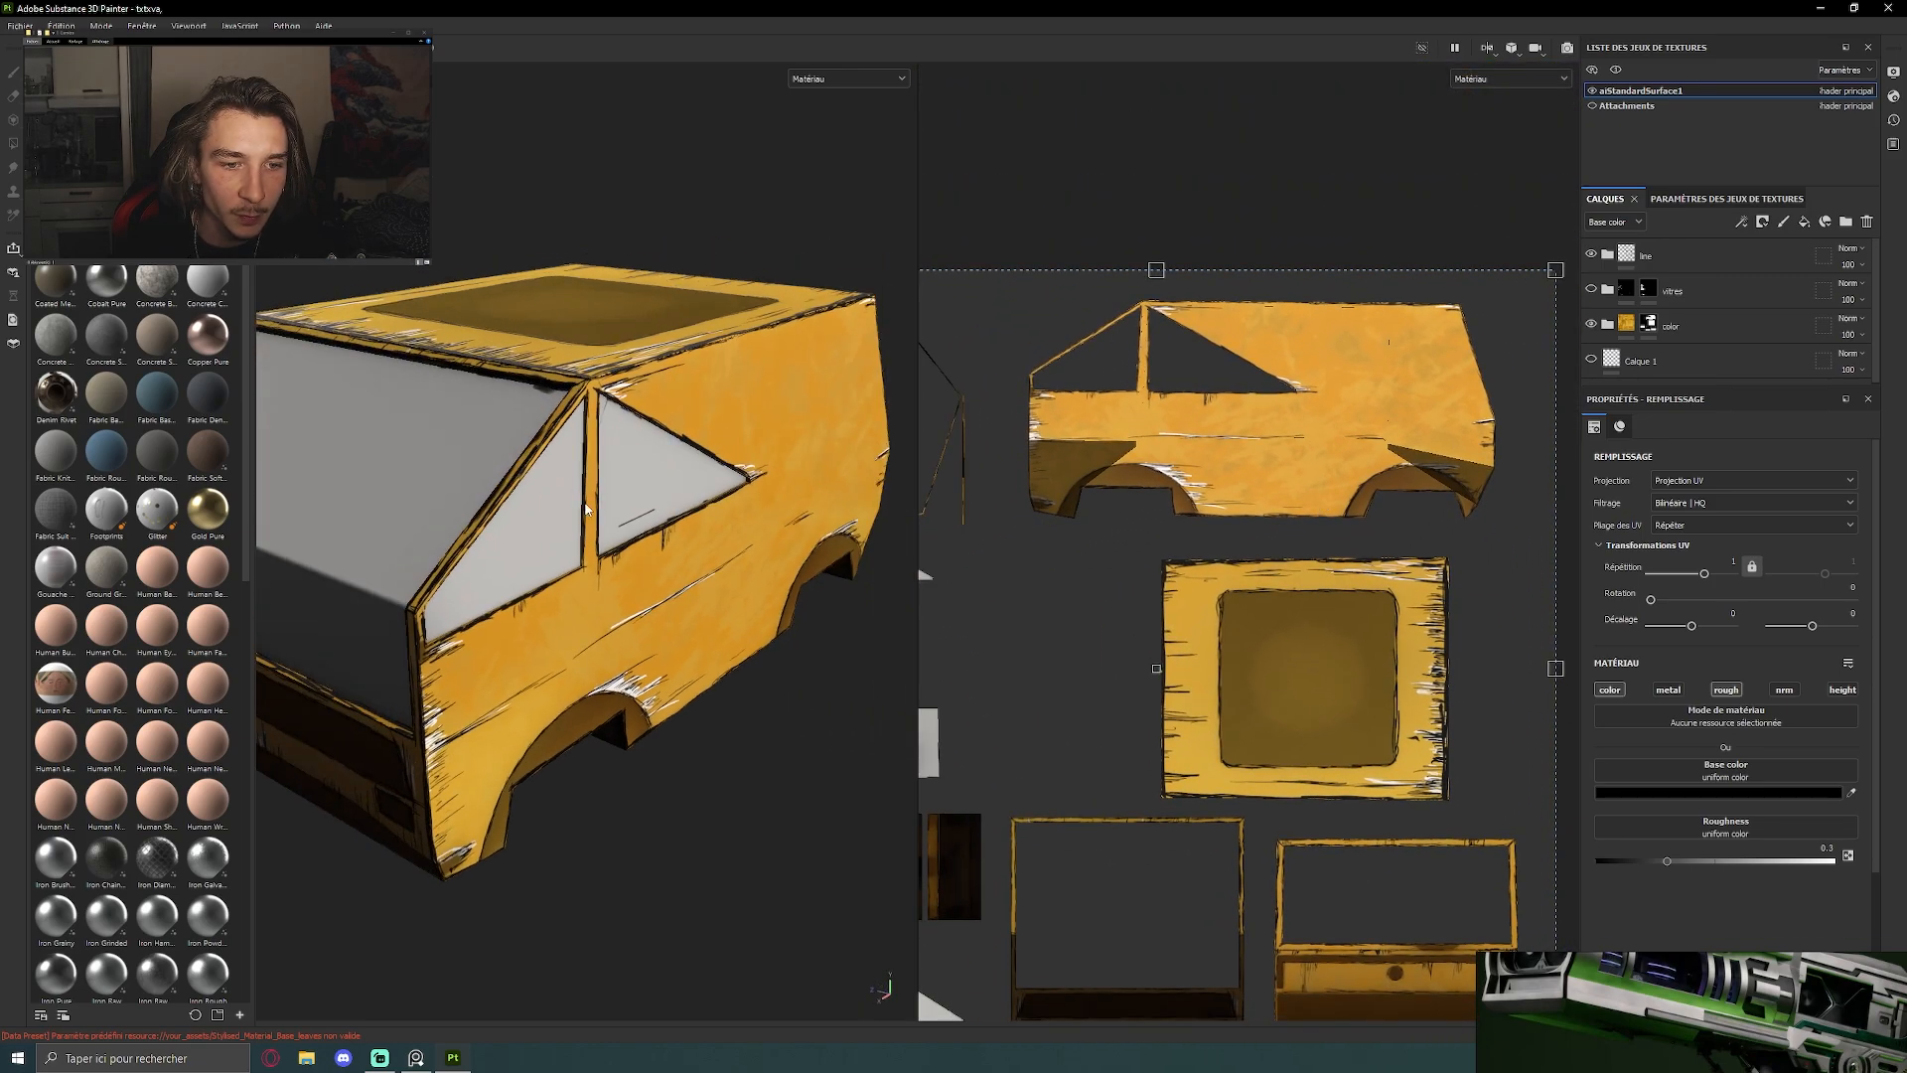
{"action": "left_click_drag", "start_coordinate": [382, 333], "coordinate": [514, 243], "text": "alt"}
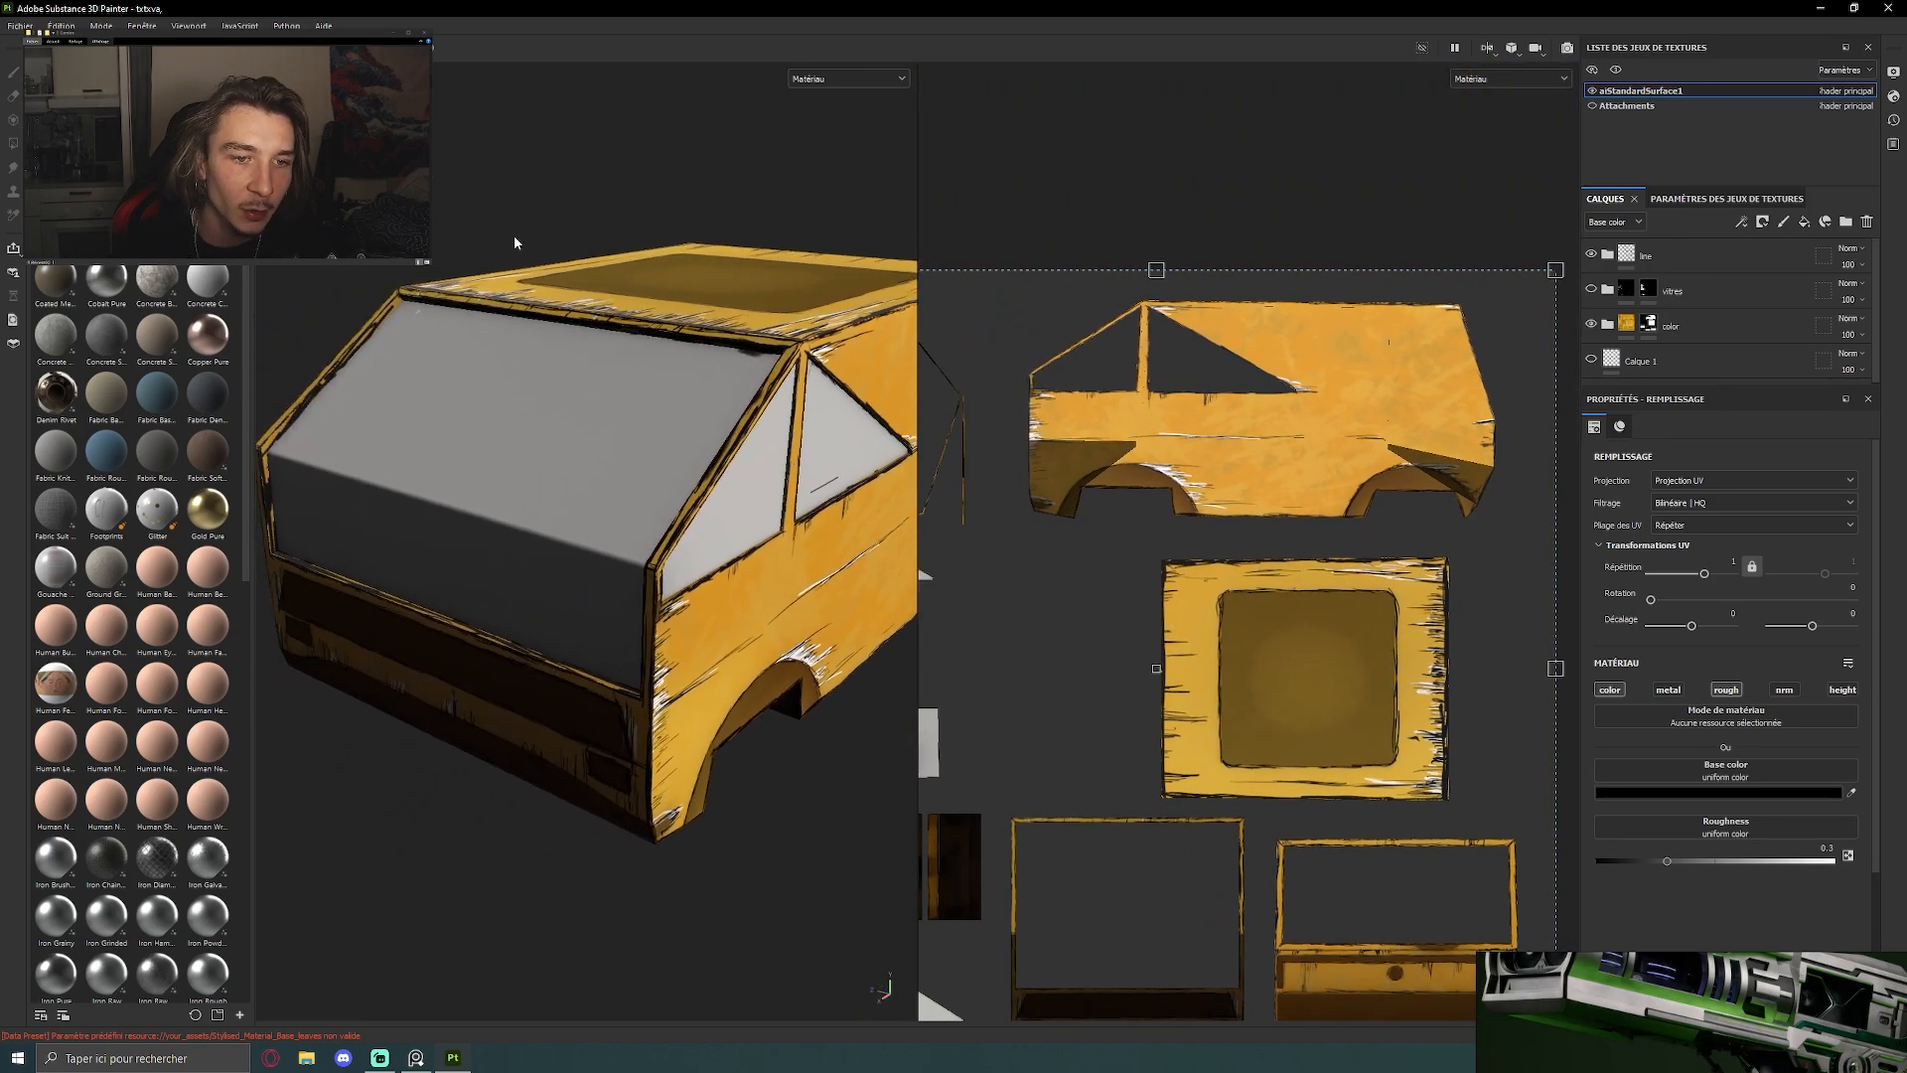
{"action": "left_click_drag", "start_coordinate": [643, 425], "coordinate": [718, 487], "text": "alt"}
Bring up the reference board and examine the drawing of the yellow car with black-and-white window reflections
{"action": "right_click_drag", "start_coordinate": [1692, 980], "coordinate": [645, 335]}
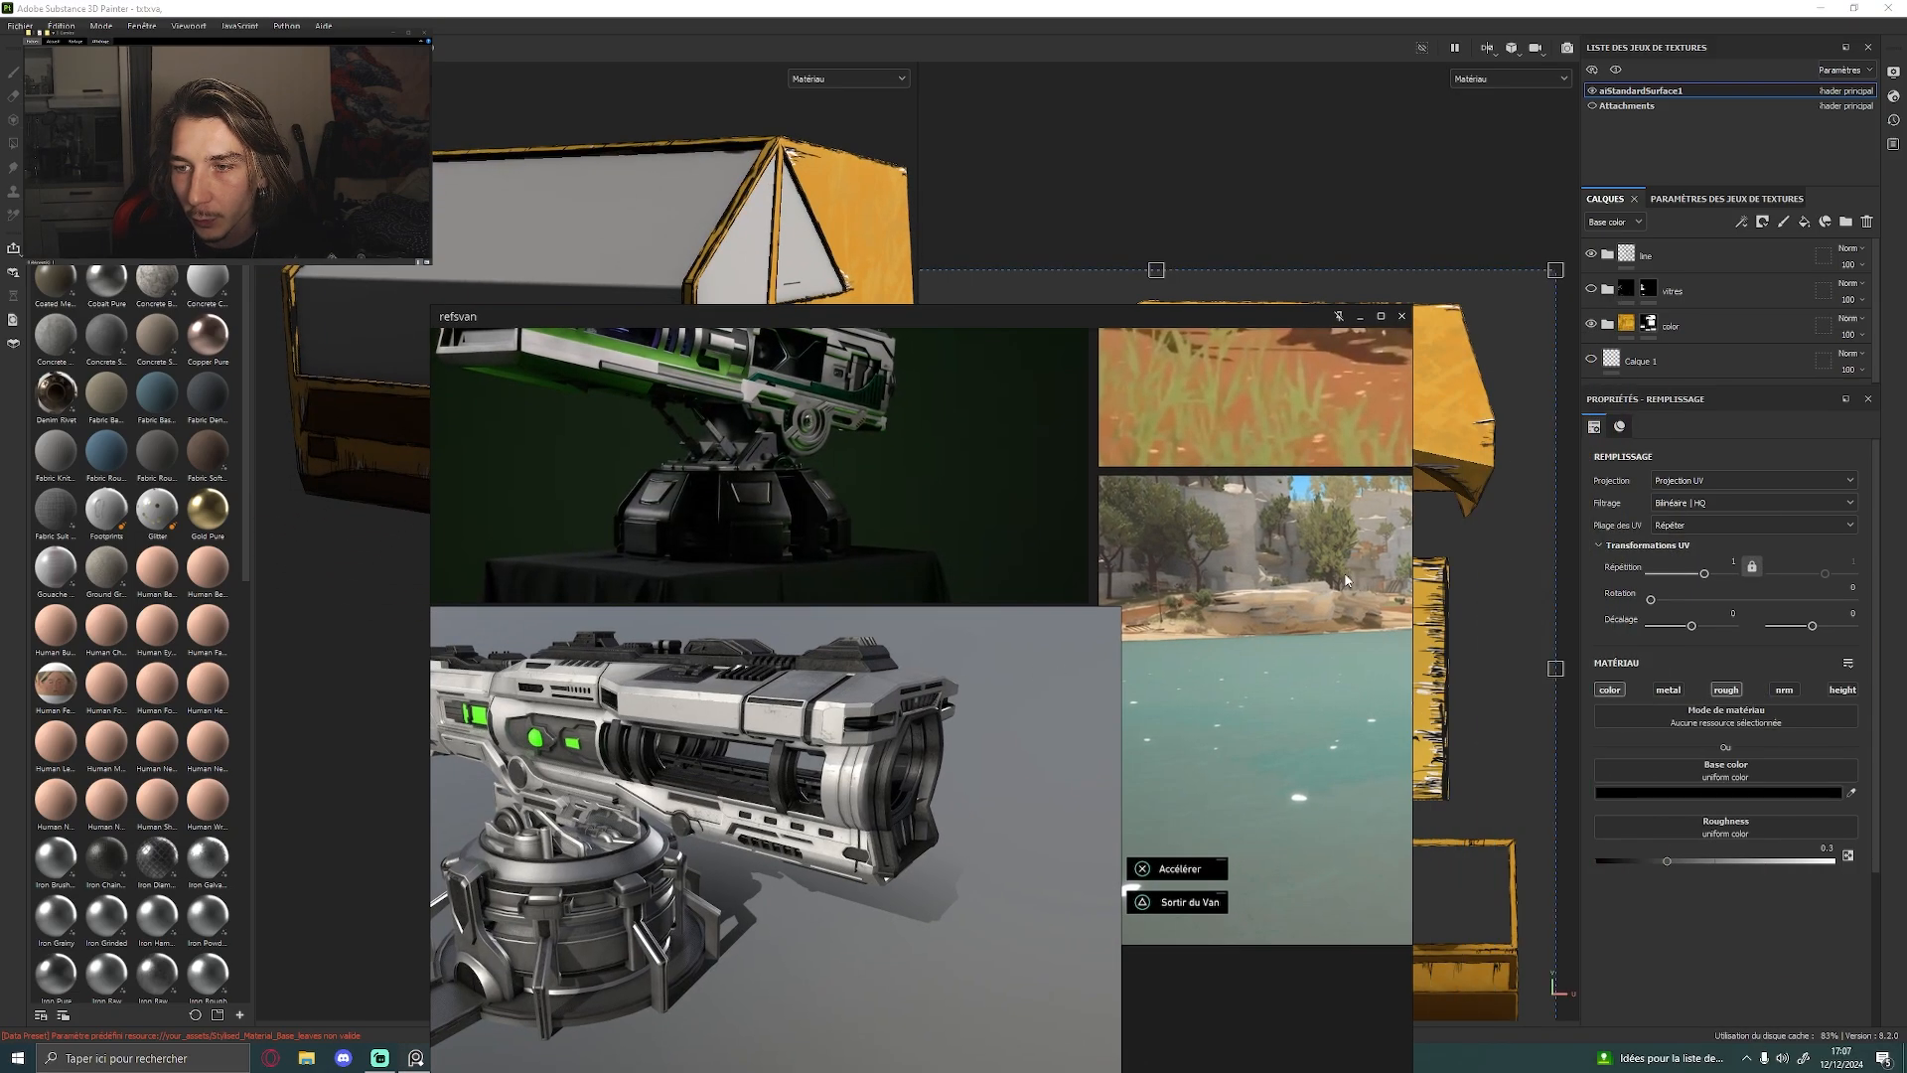
{"action": "left_click", "coordinate": [1281, 576]}
{"action": "mouse_move", "coordinate": [1345, 574]}
{"action": "middle_mouse_down"}
{"action": "mouse_move", "coordinate": [757, 602]}
{"action": "mouse_move", "coordinate": [854, 755]}
{"action": "middle_mouse_up"}
{"action": "scroll", "coordinate": [794, 581], "scroll_direction": "down", "scroll_amount": 5}
{"action": "scroll", "coordinate": [834, 536], "scroll_direction": "up", "scroll_amount": 5}
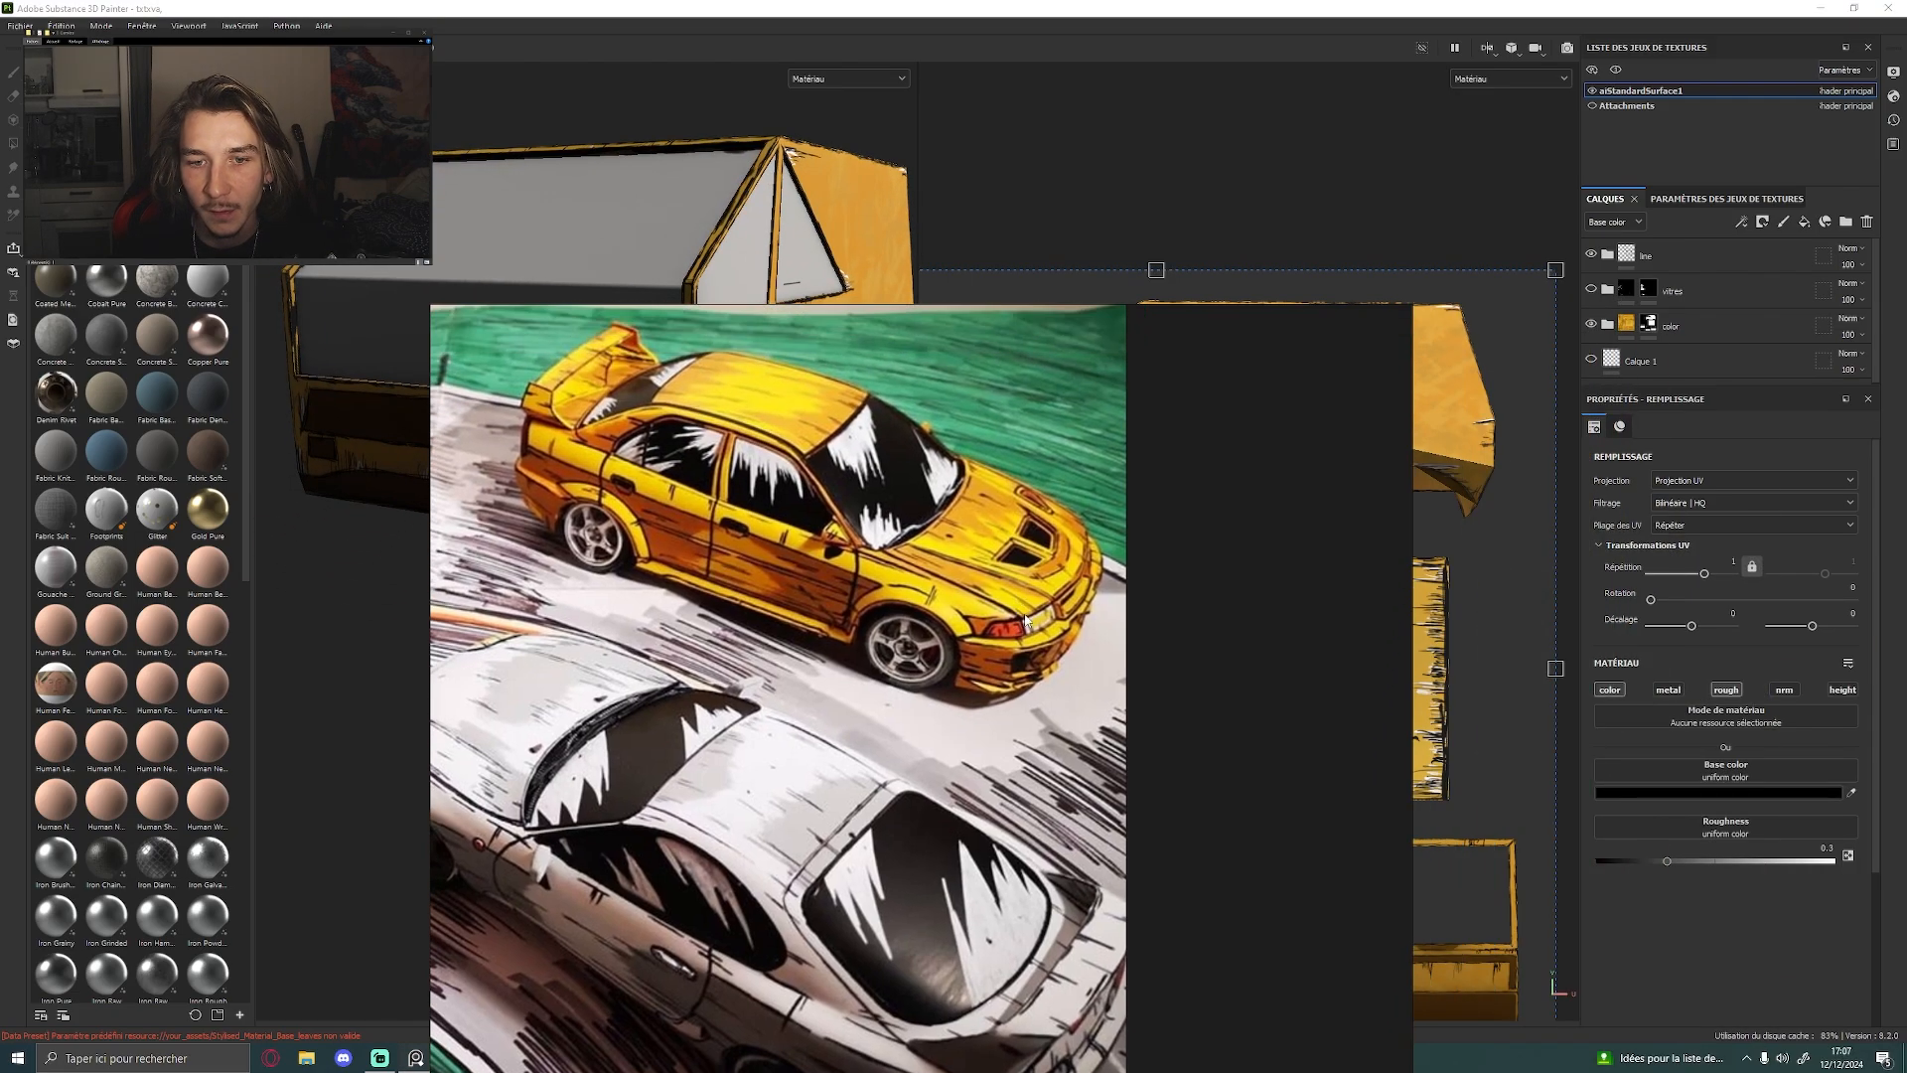
{"action": "middle_click_drag", "start_coordinate": [829, 527], "coordinate": [899, 647]}
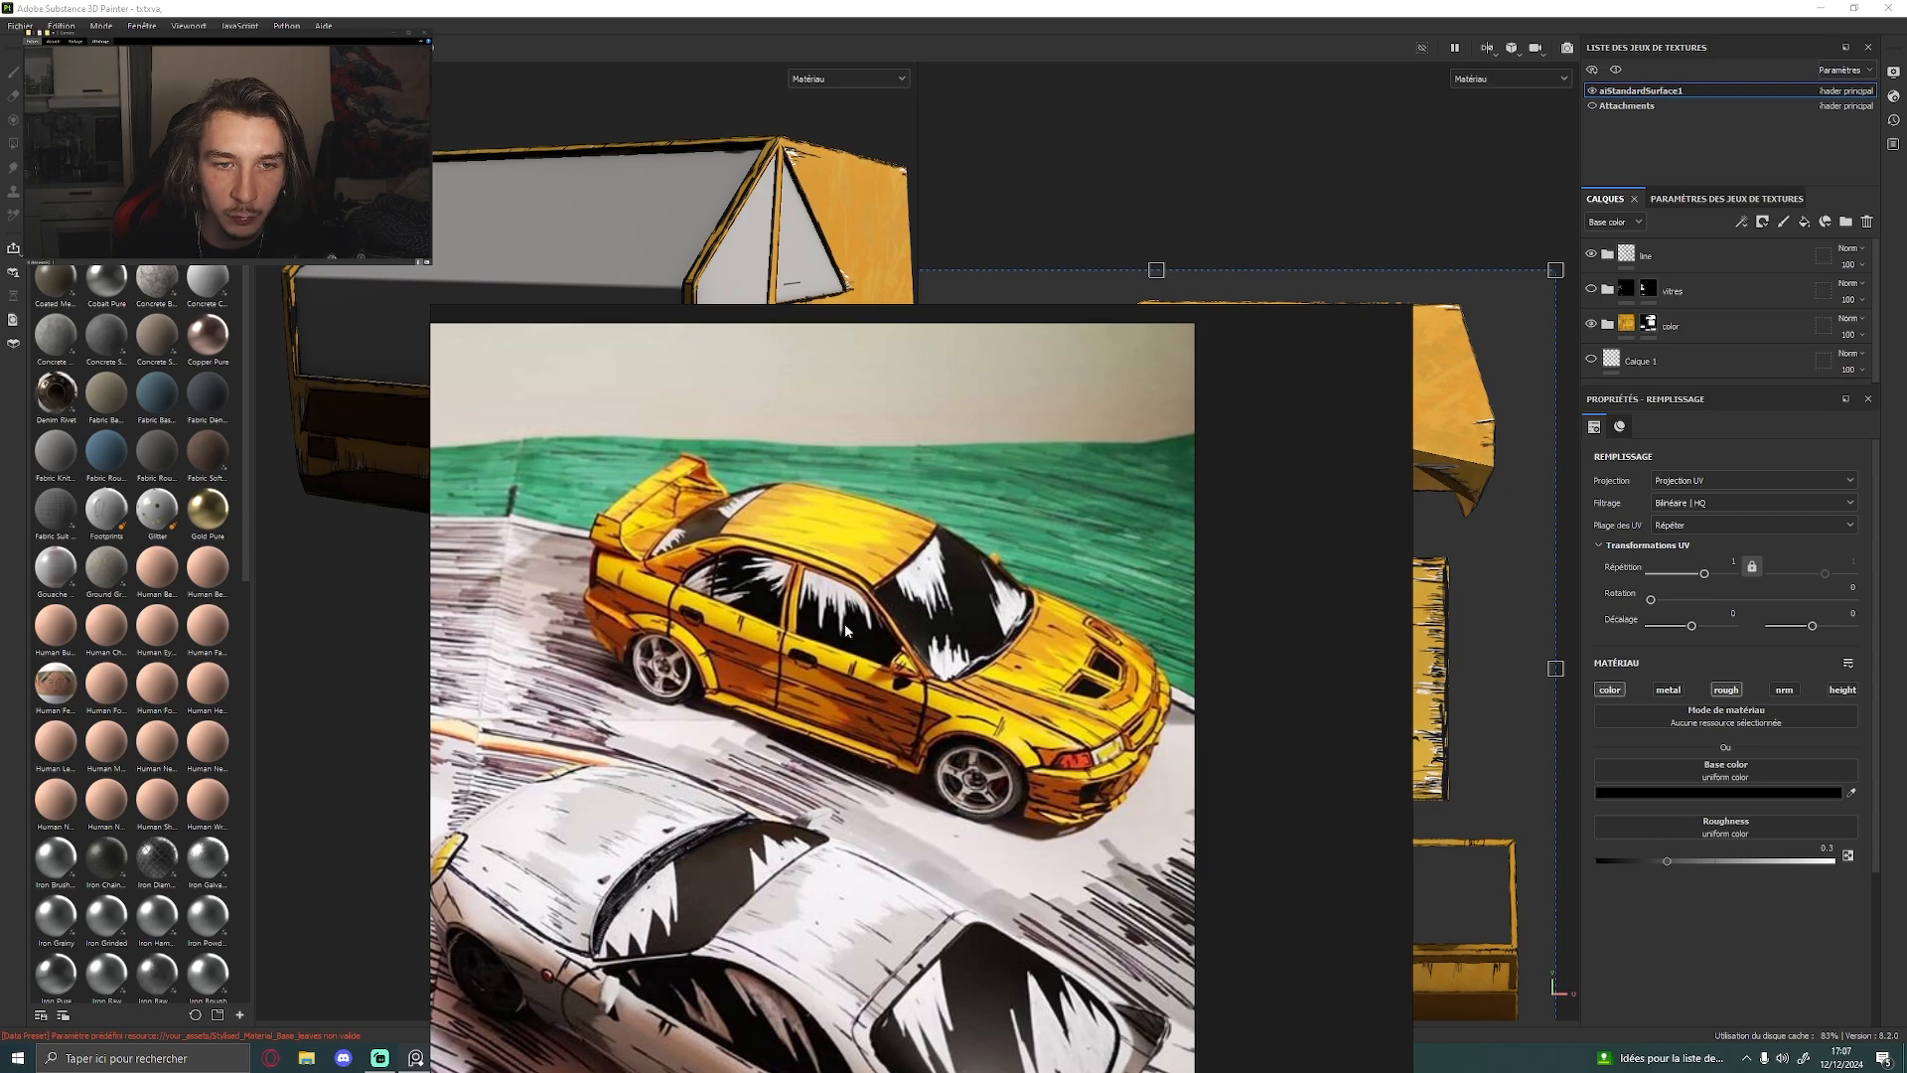
Make the vitres layer folder visible and move the reference board clear of the van model
{"action": "left_click", "coordinate": [1591, 289]}
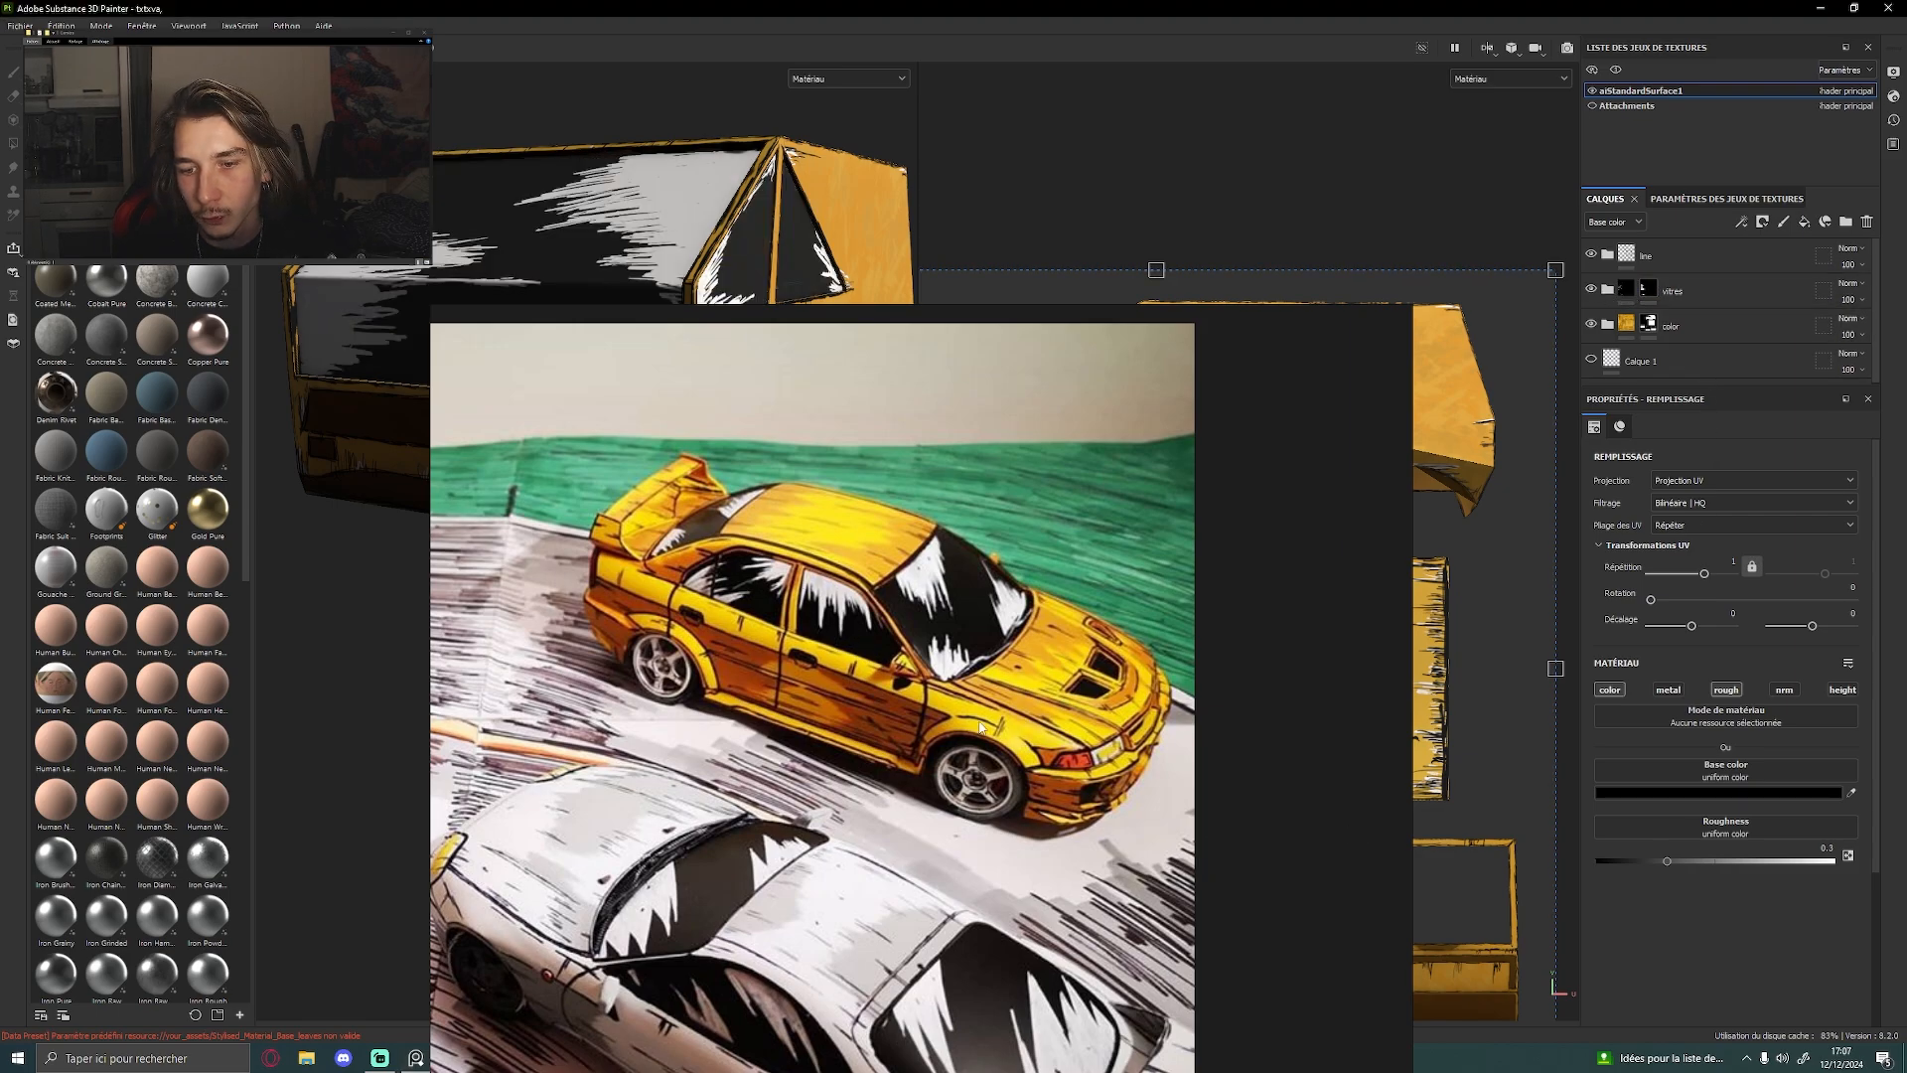
{"action": "mouse_move", "coordinate": [1110, 522]}
{"action": "right_mouse_down"}
{"action": "mouse_move", "coordinate": [1367, 927]}
{"action": "mouse_move", "coordinate": [1906, 962]}
{"action": "right_mouse_up"}
{"action": "mouse_move", "coordinate": [678, 494]}
{"action": "left_mouse_down", "text": "alt"}
{"action": "mouse_move", "coordinate": [598, 570]}
{"action": "mouse_move", "coordinate": [813, 532]}
{"action": "mouse_move", "coordinate": [645, 576]}
{"action": "left_mouse_up", "text": "alt"}
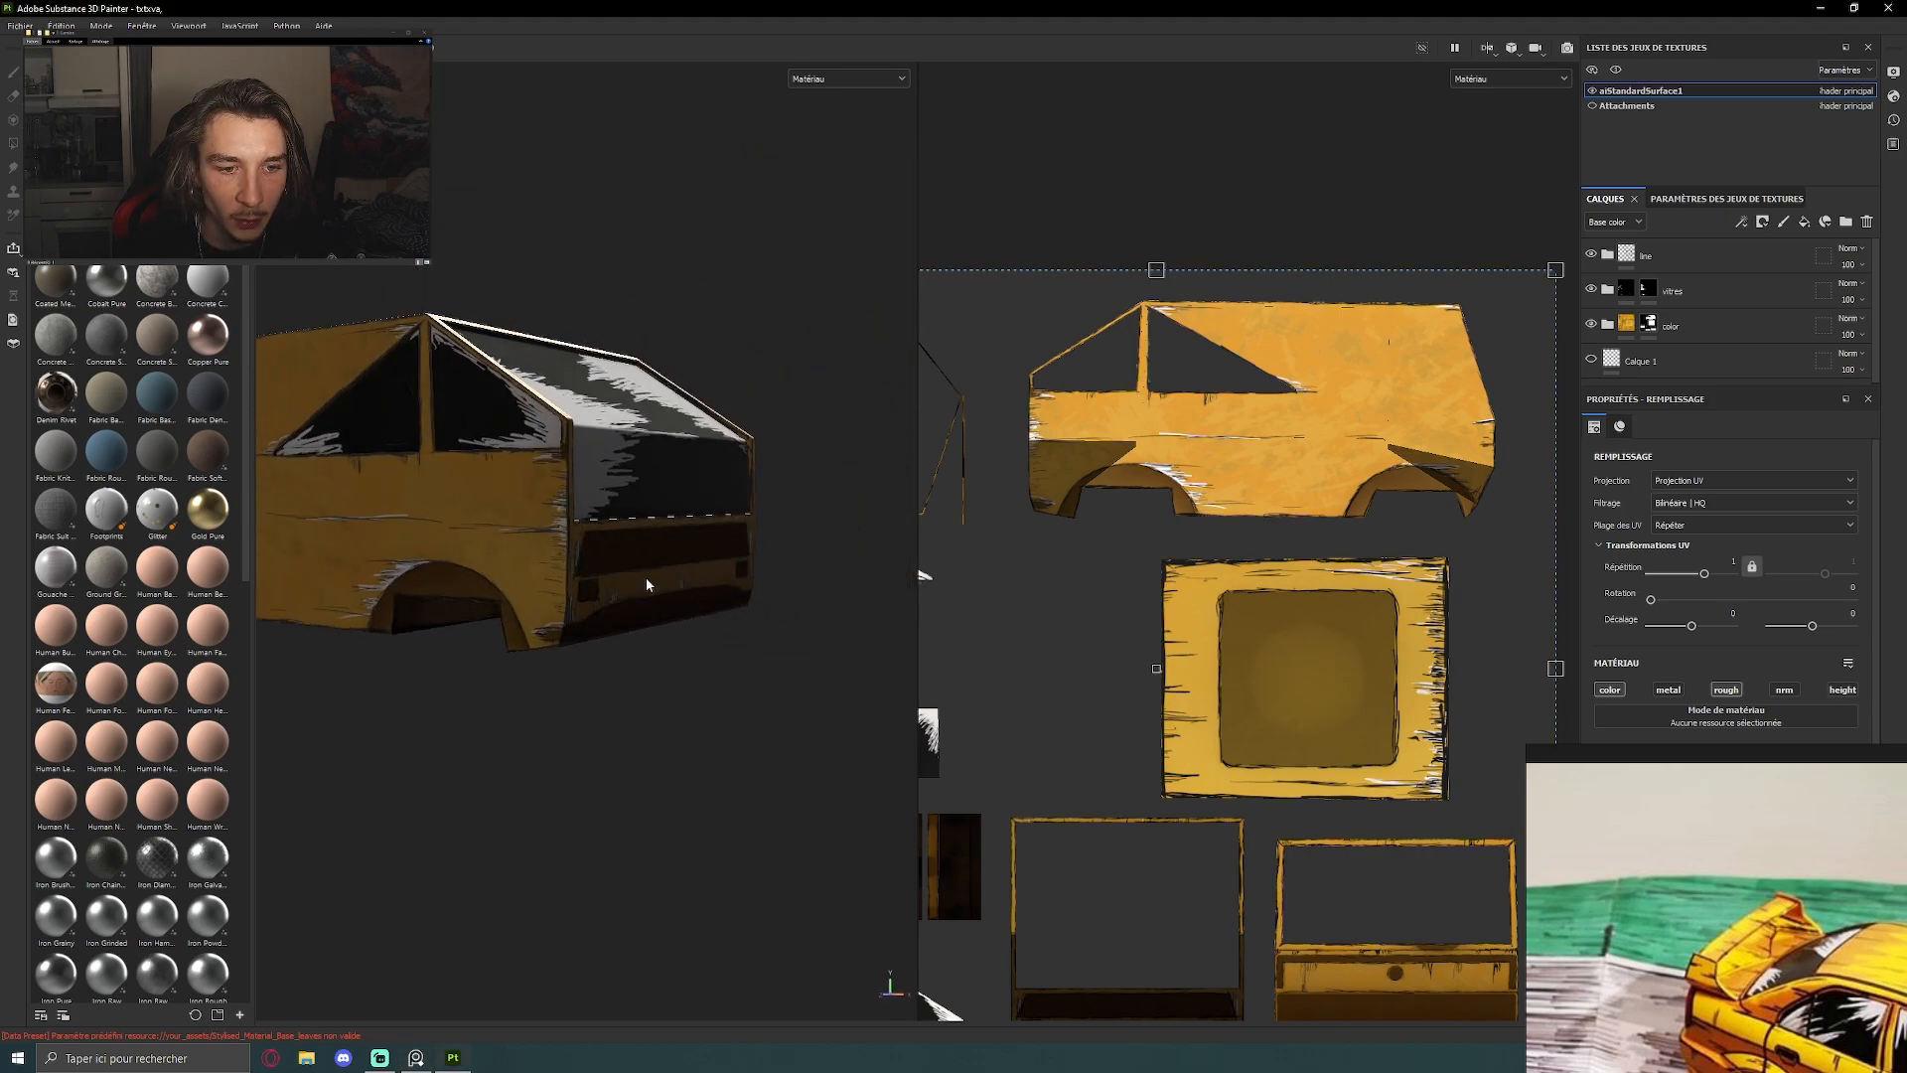
Show the Attachments texture set and view the van with its wheels, fenders and roof turret
{"action": "left_click", "coordinate": [1593, 106]}
{"action": "left_click_drag", "start_coordinate": [701, 646], "coordinate": [675, 550], "text": "alt"}
{"action": "scroll", "coordinate": [678, 552], "scroll_direction": "down", "scroll_amount": 4}
{"action": "middle_click_drag", "start_coordinate": [677, 552], "coordinate": [637, 455], "text": "alt"}
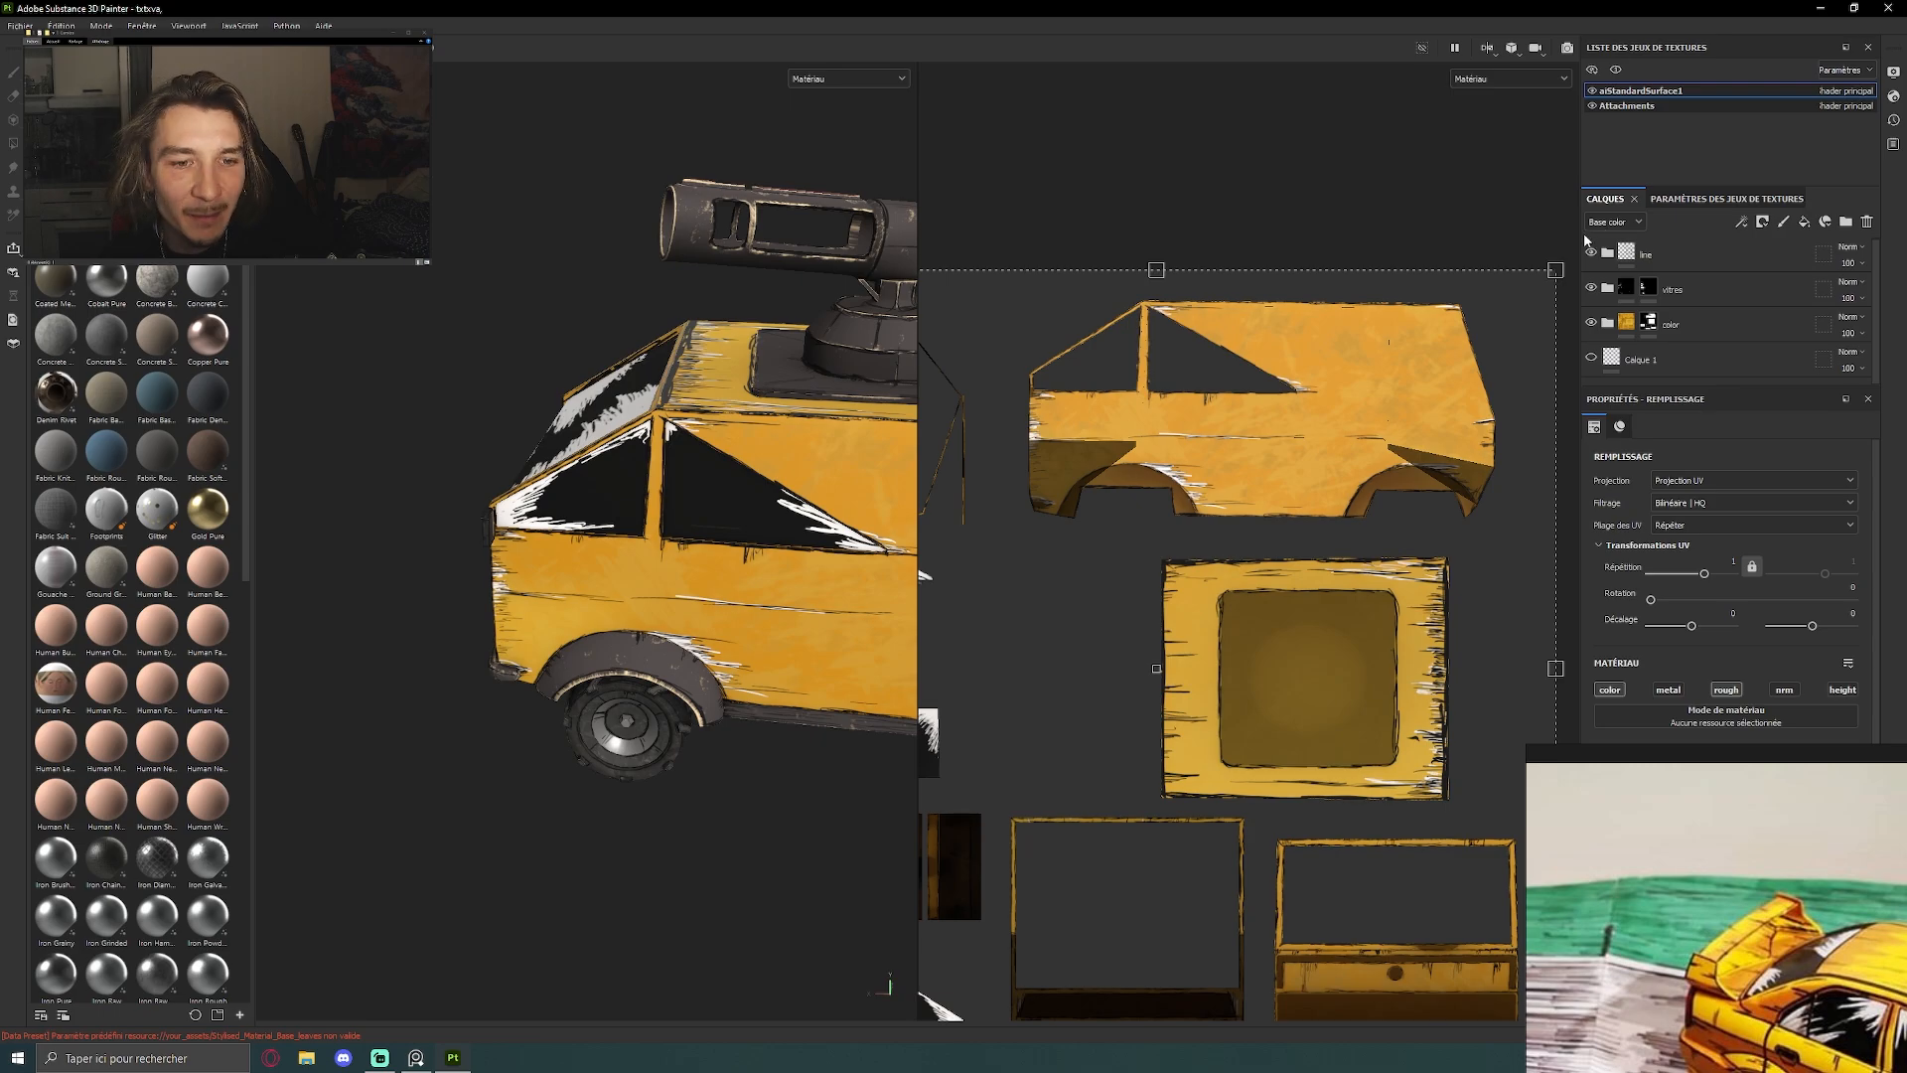
Make Attachments the active texture set and inspect its painted UV shells, the front wheel and the fender
{"action": "left_click", "coordinate": [1629, 105]}
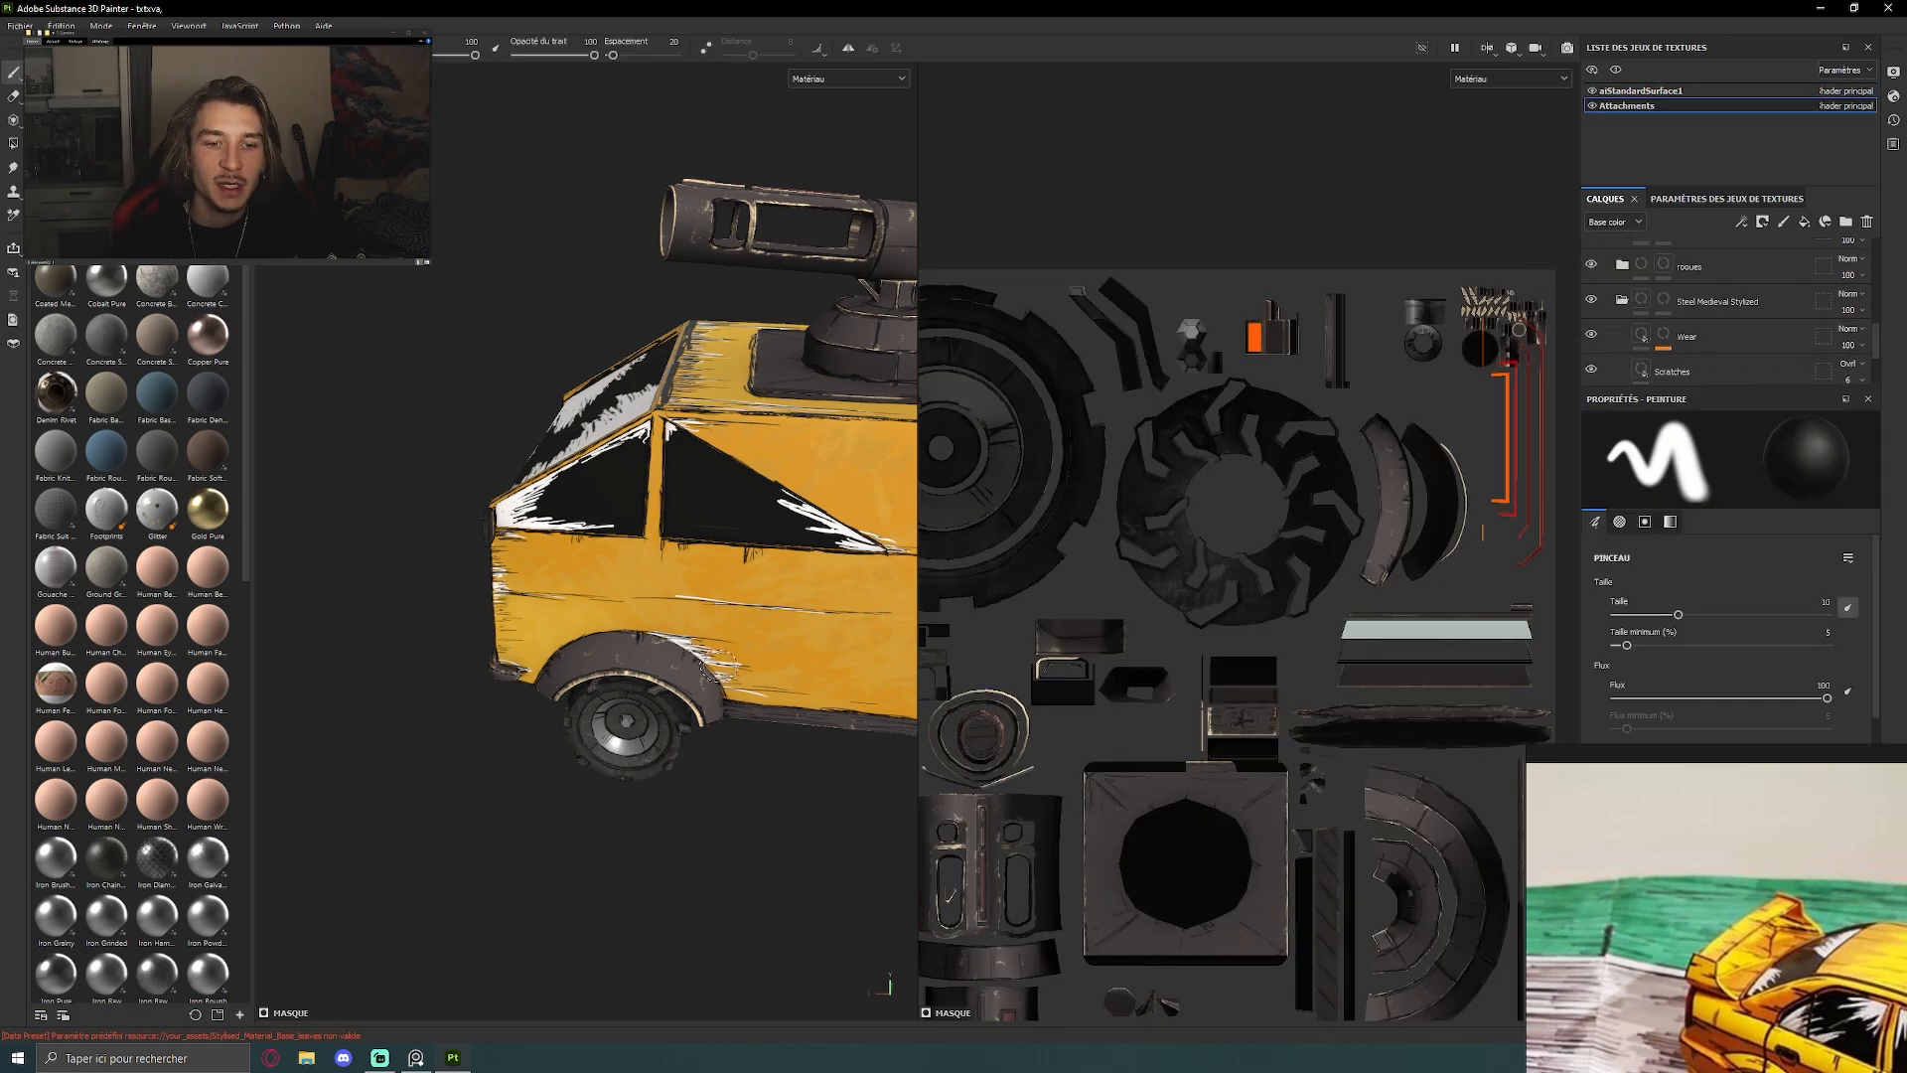
{"action": "left_click_drag", "start_coordinate": [670, 678], "coordinate": [954, 616], "text": "alt"}
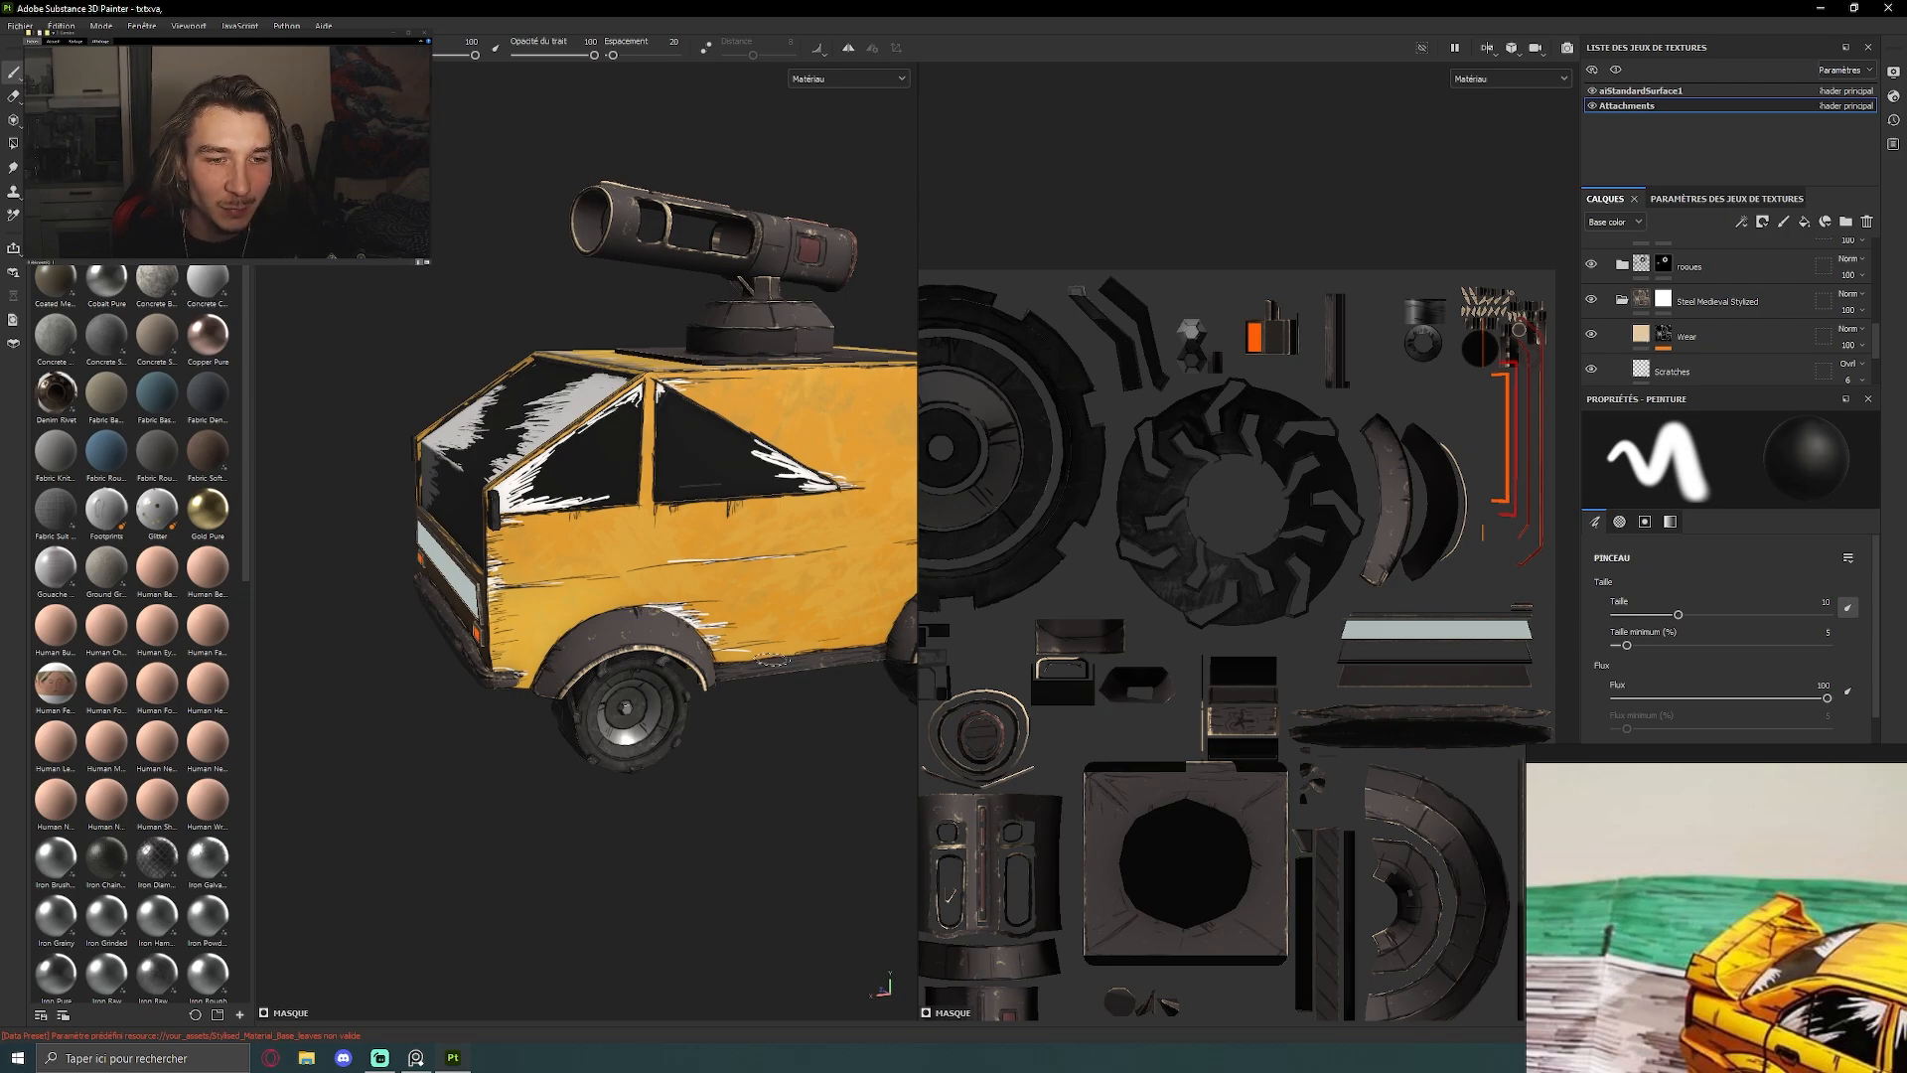
{"action": "scroll", "coordinate": [727, 609], "scroll_direction": "up", "scroll_amount": 2}
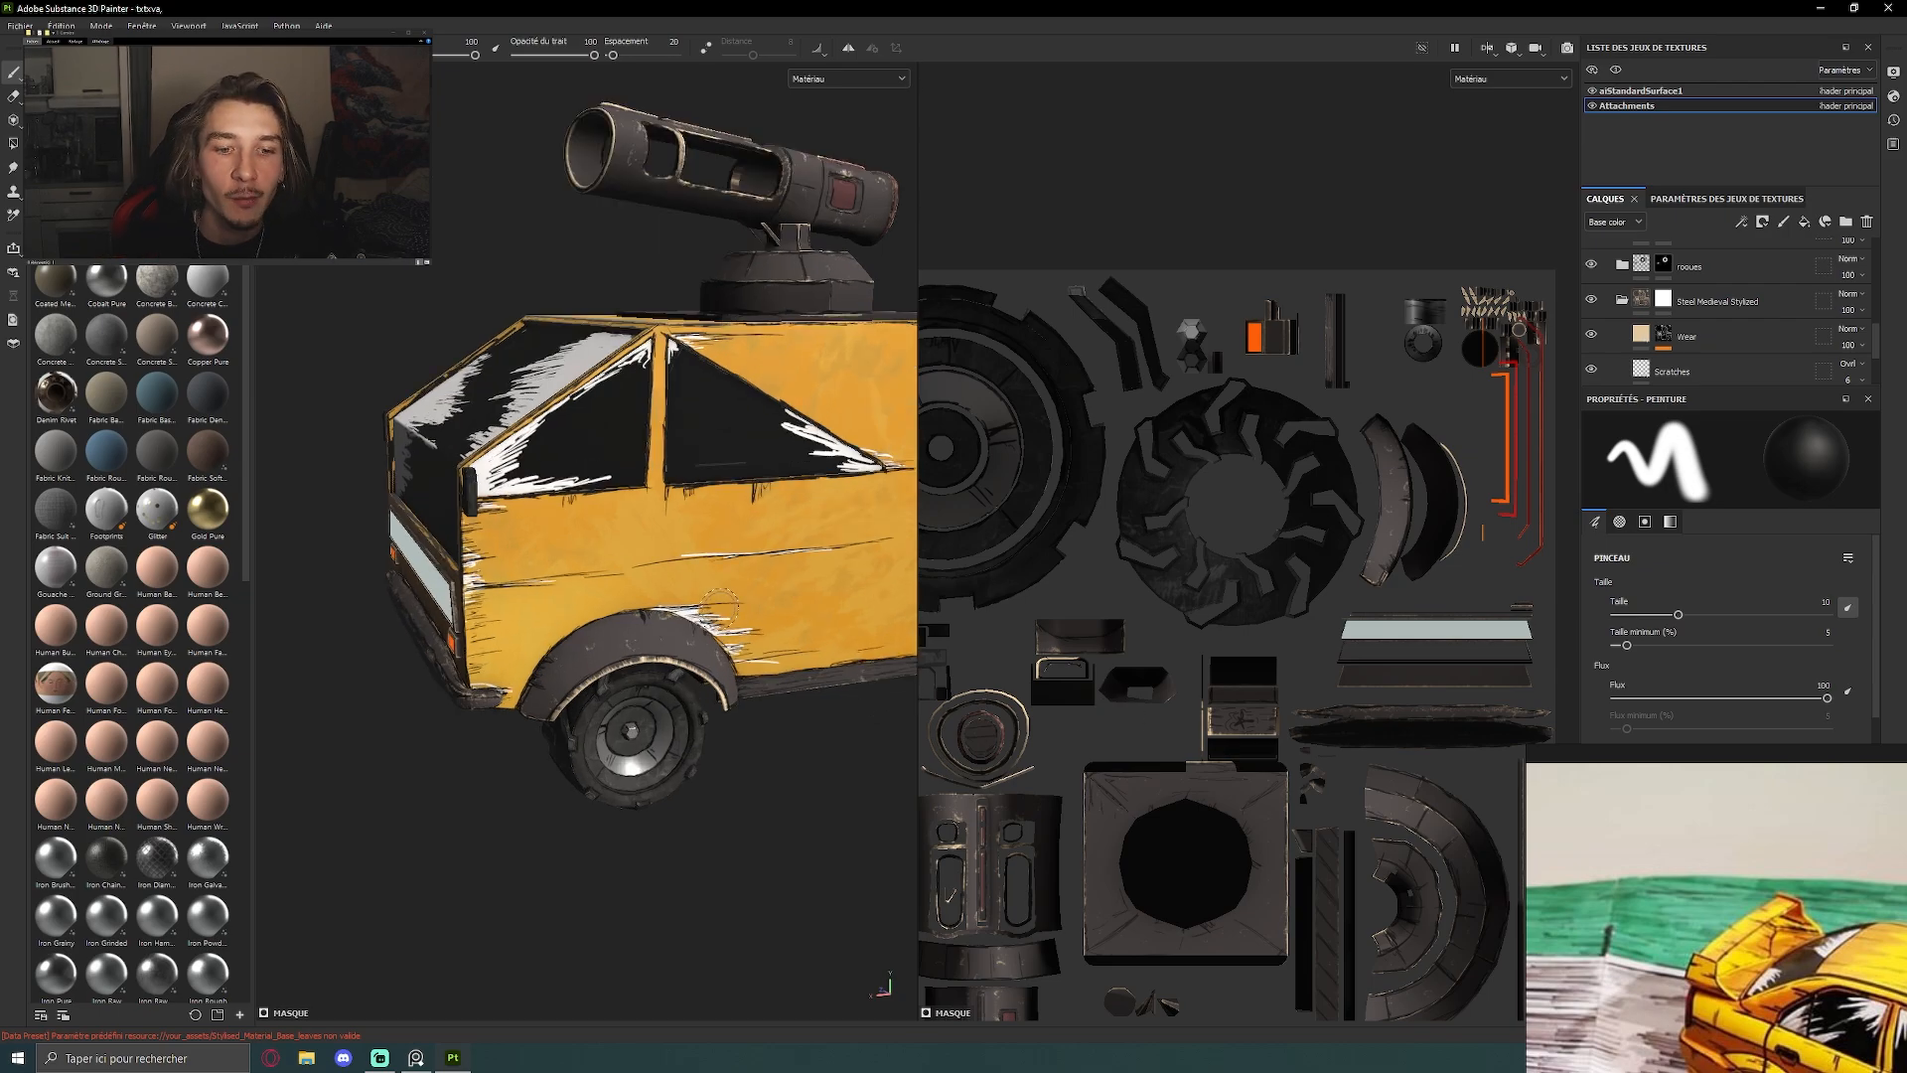
{"action": "scroll", "coordinate": [735, 676], "scroll_direction": "up", "scroll_amount": 3}
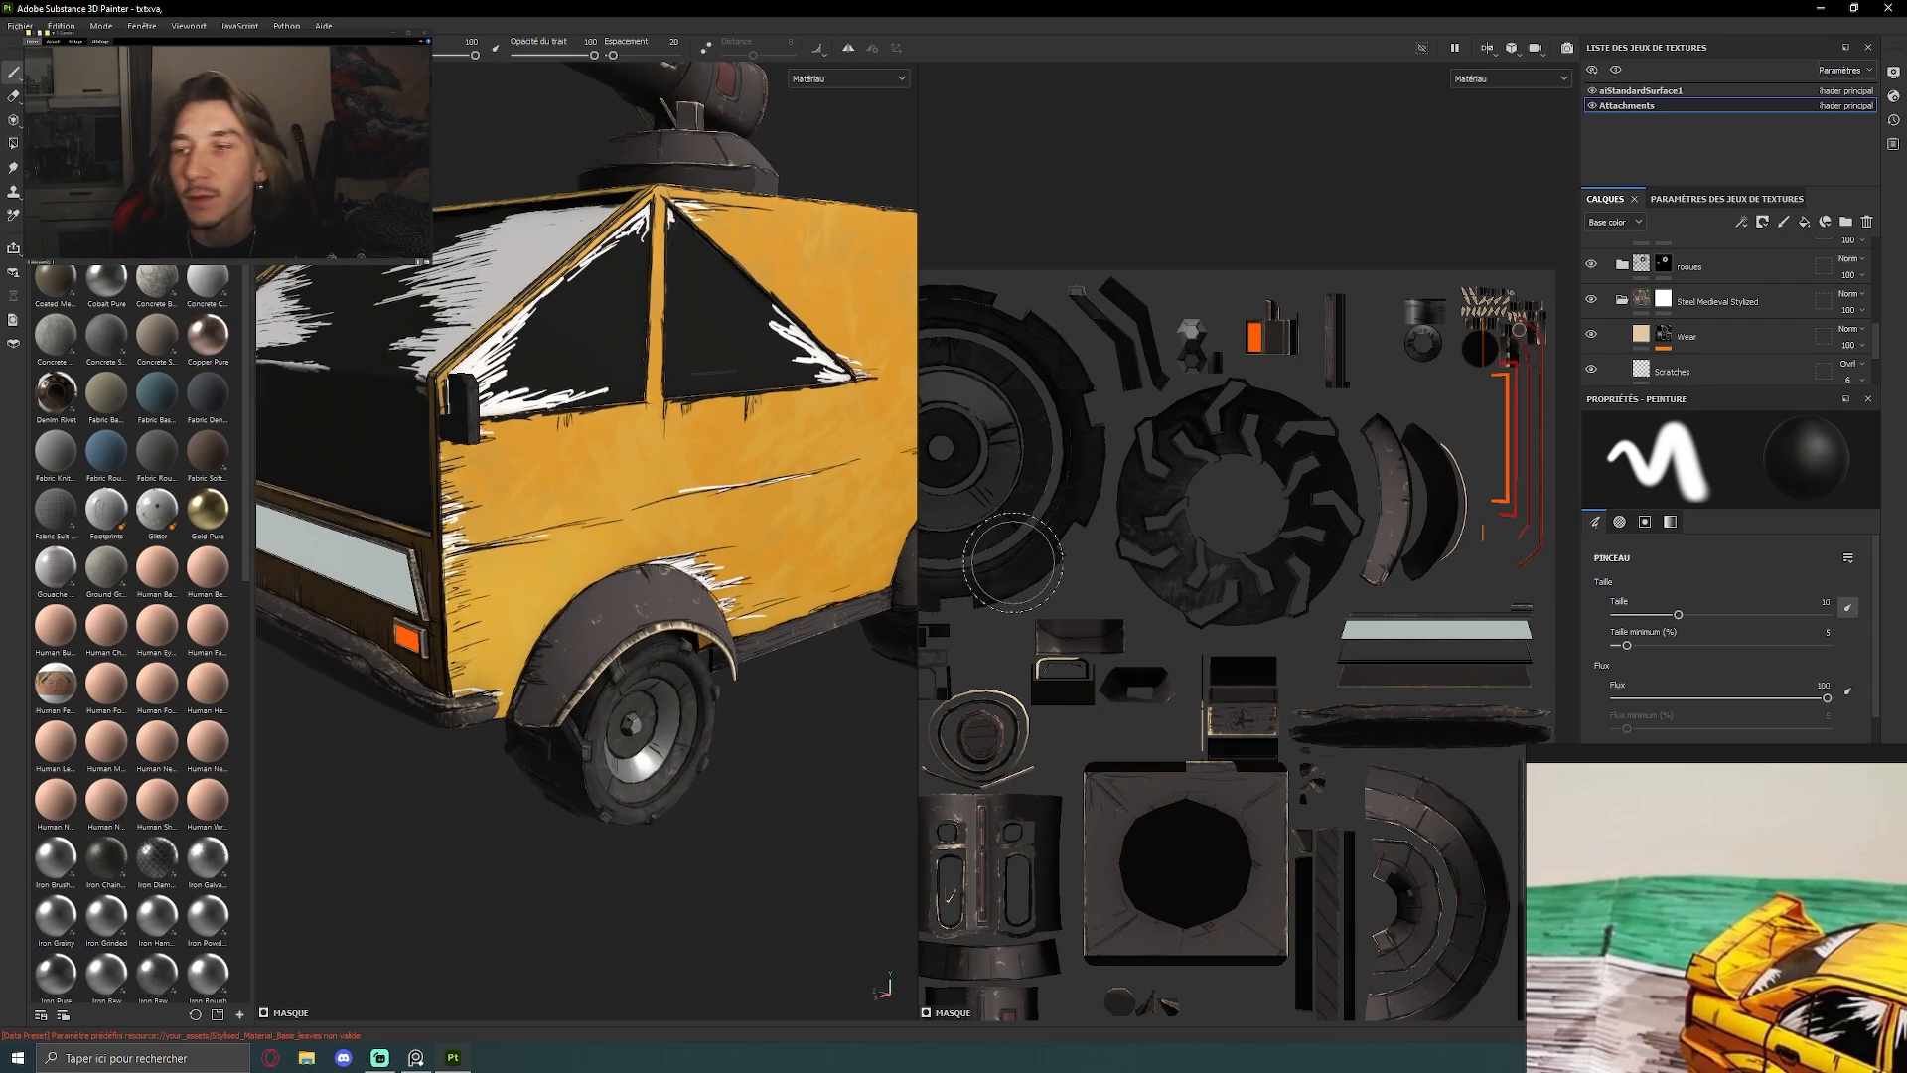
Hide the Base Metal layer in the Attachments texture set and view the whole van with its turret and fenders
{"action": "scroll", "coordinate": [1597, 306], "scroll_direction": "down", "scroll_amount": 3}
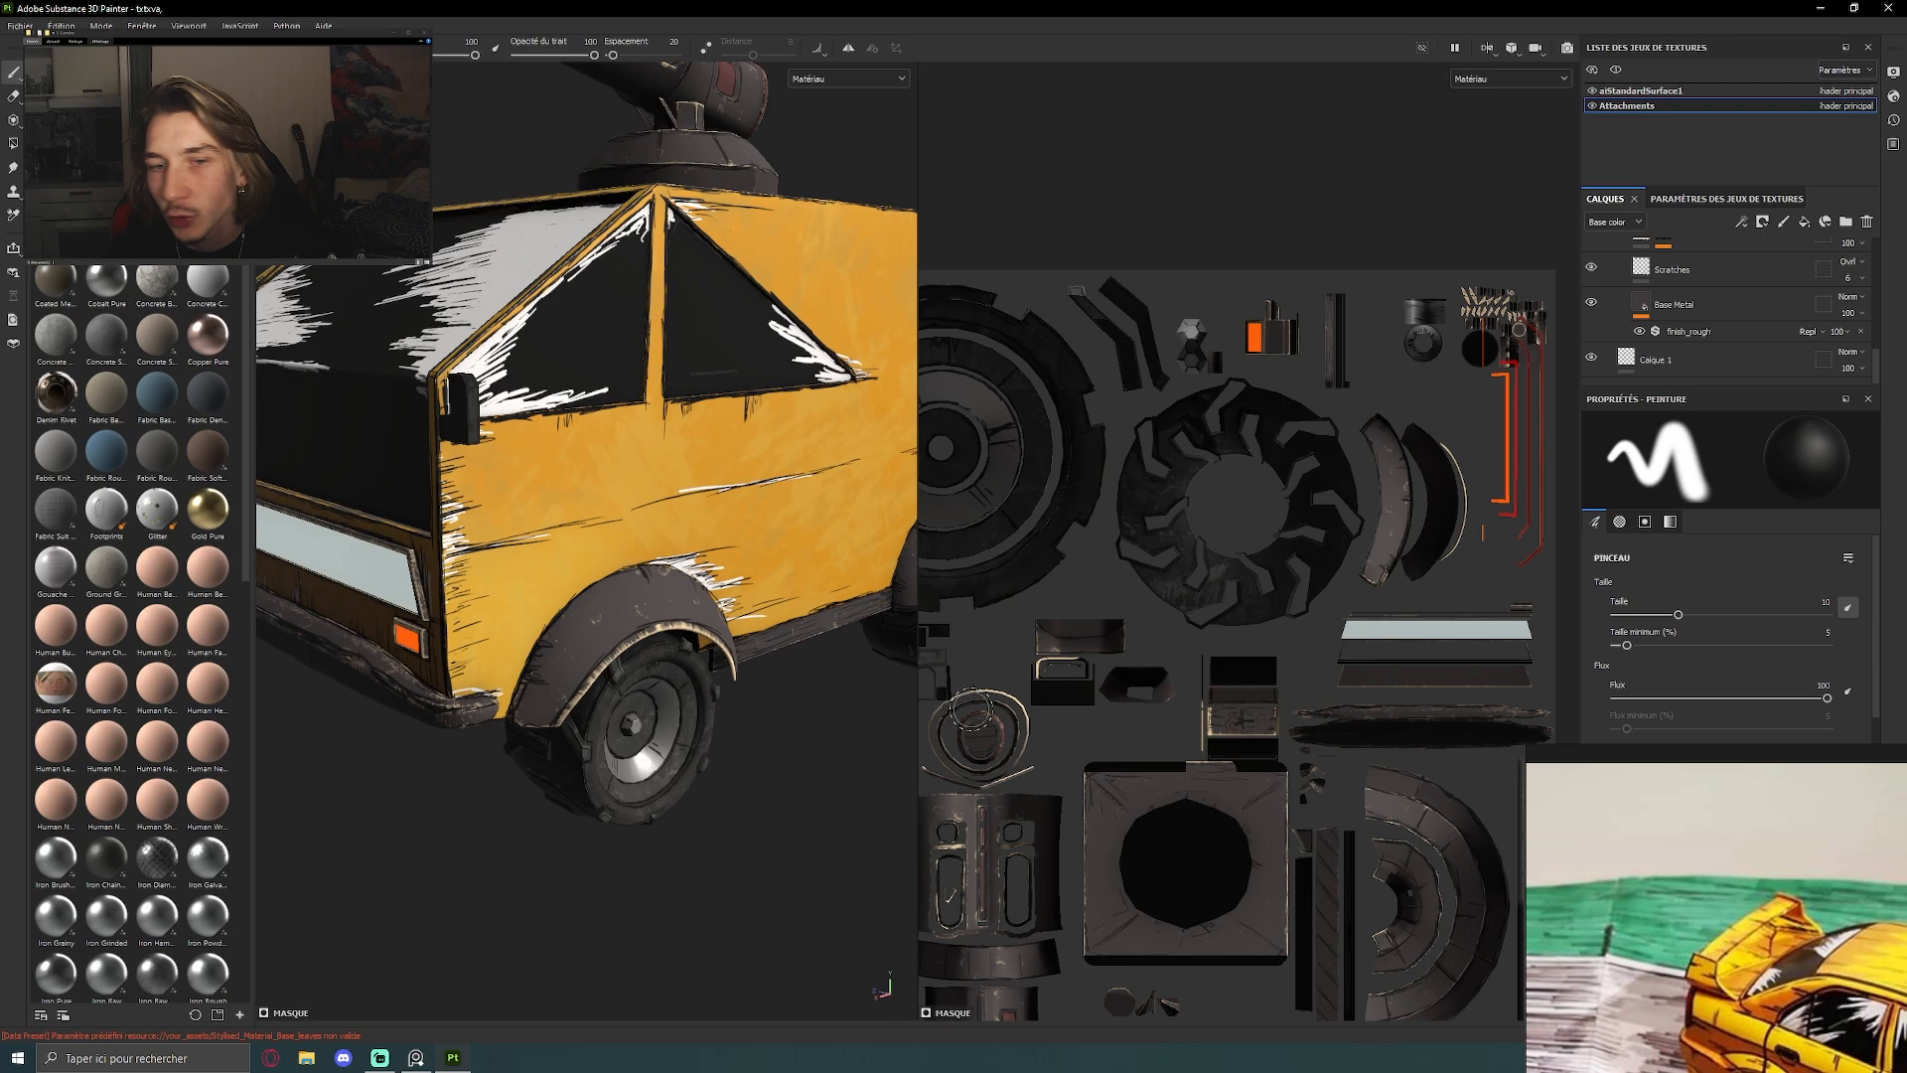
{"action": "left_click", "coordinate": [1592, 302]}
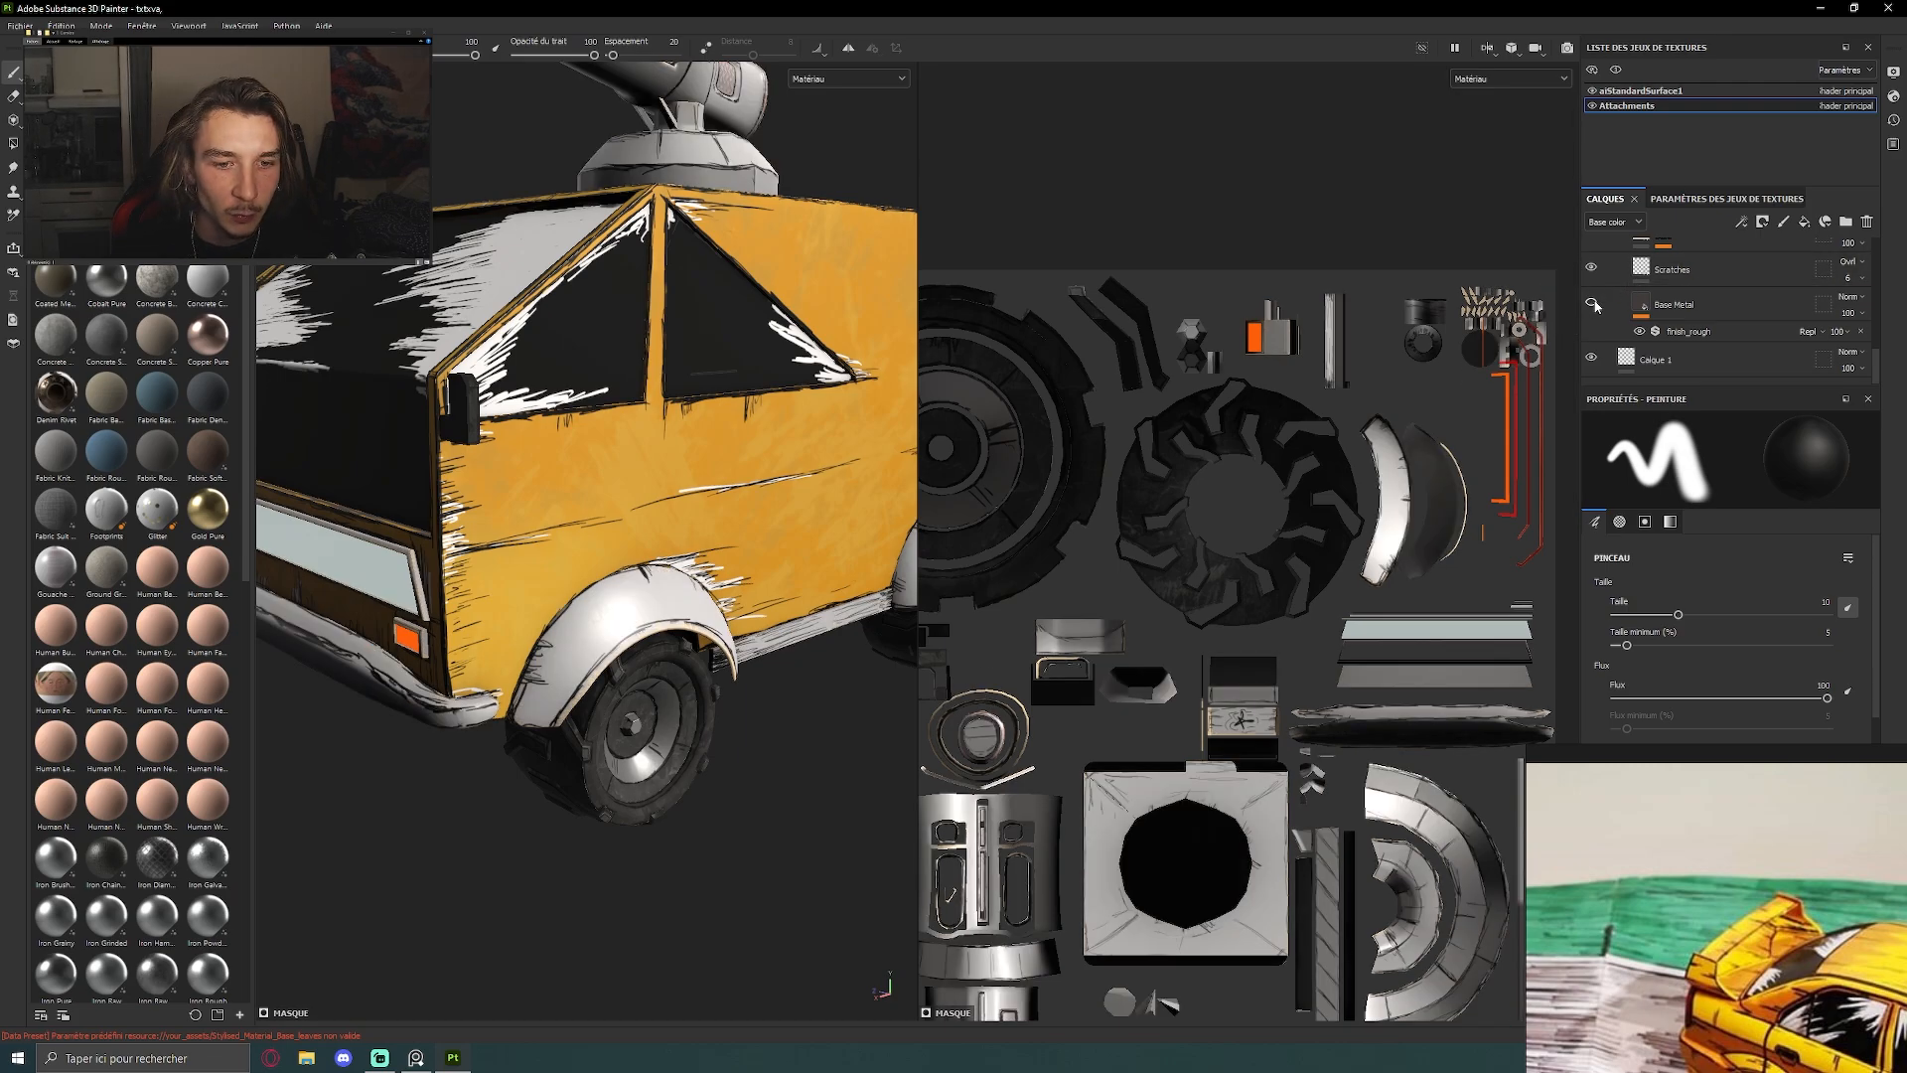
{"action": "scroll", "coordinate": [596, 556], "scroll_direction": "down", "scroll_amount": 4}
{"action": "left_click_drag", "start_coordinate": [595, 556], "coordinate": [568, 584], "text": "alt"}
{"action": "middle_click_drag", "start_coordinate": [568, 584], "coordinate": [551, 715], "text": "alt"}
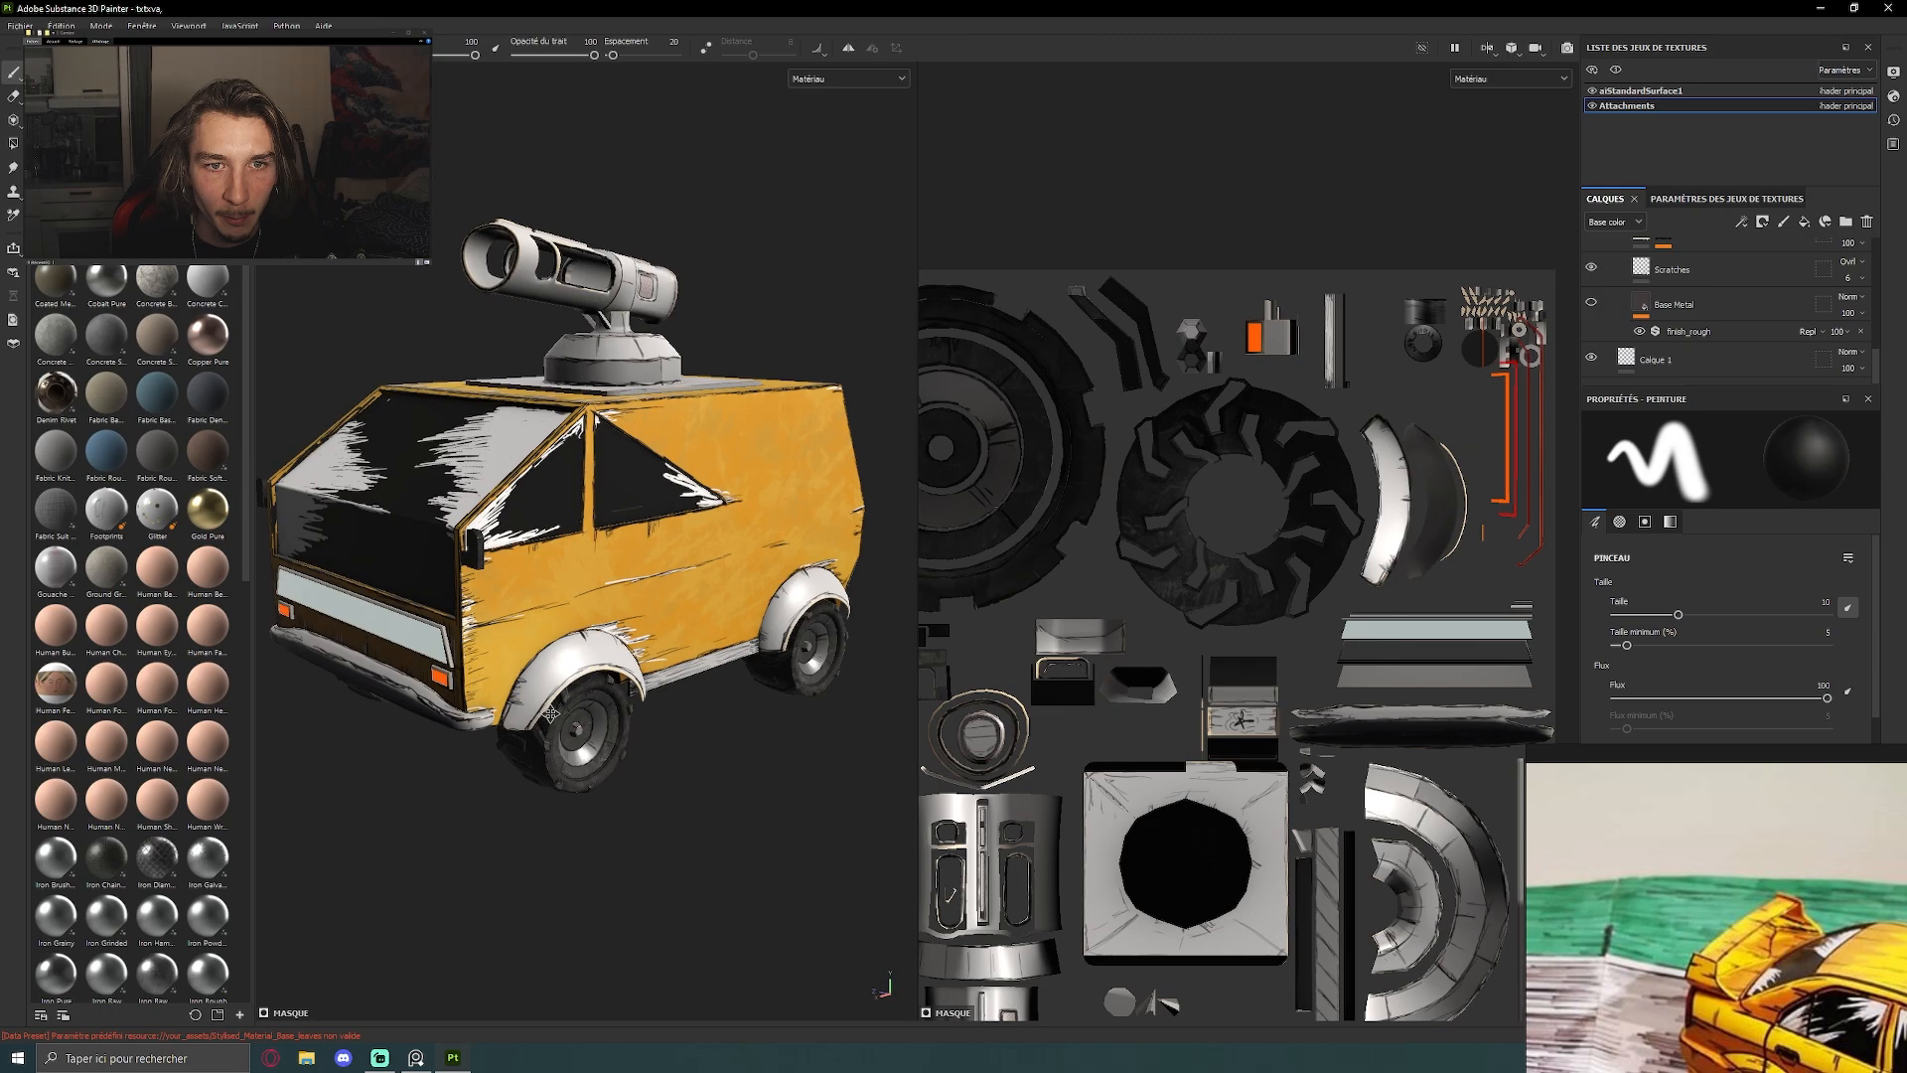
Inspect the van's rear with its spare wheel, roof turret and the textured rear wheel and fender
{"action": "left_click_drag", "start_coordinate": [550, 714], "coordinate": [884, 541], "text": "alt"}
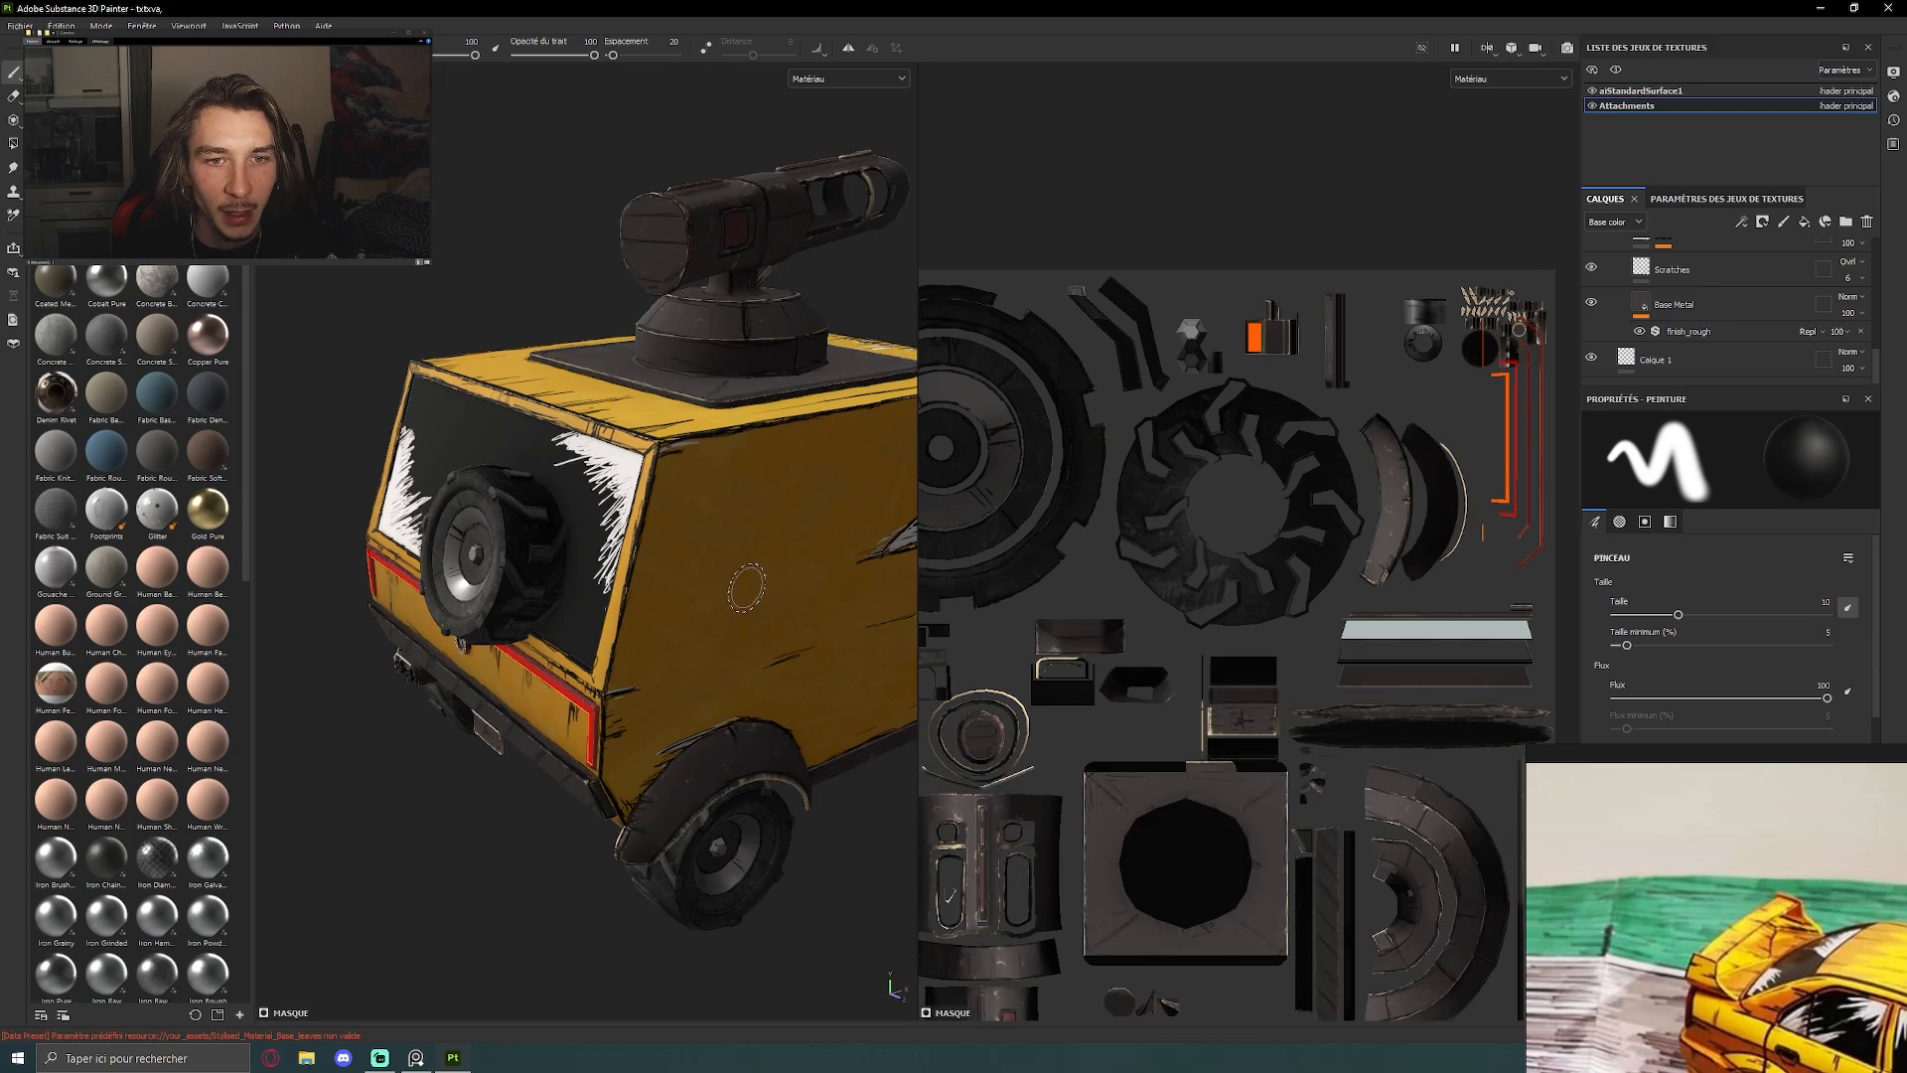
{"action": "scroll", "coordinate": [745, 587], "scroll_direction": "down", "scroll_amount": 4}
{"action": "left_click_drag", "start_coordinate": [528, 649], "coordinate": [498, 607], "text": "alt"}
{"action": "scroll", "coordinate": [730, 631], "scroll_direction": "up", "scroll_amount": 4}
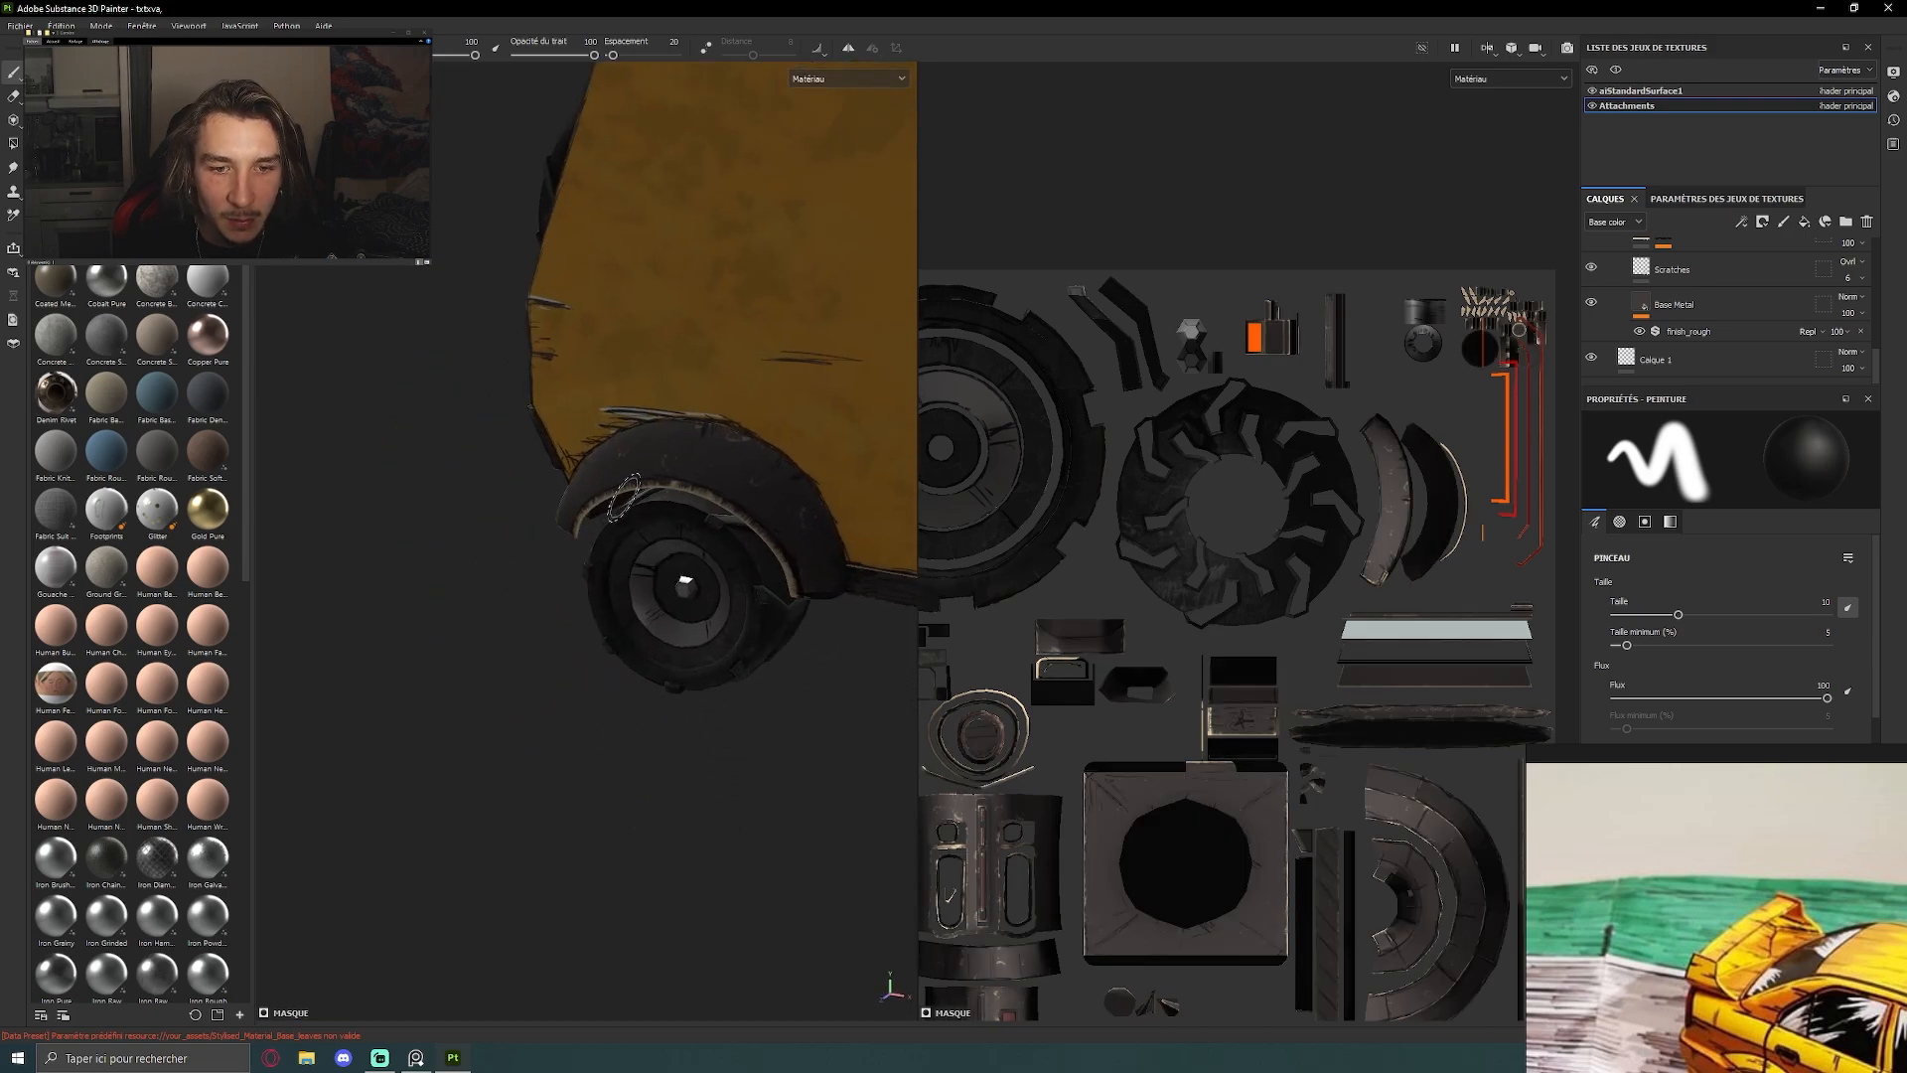
{"action": "left_click_drag", "start_coordinate": [720, 497], "coordinate": [478, 499], "text": "alt"}
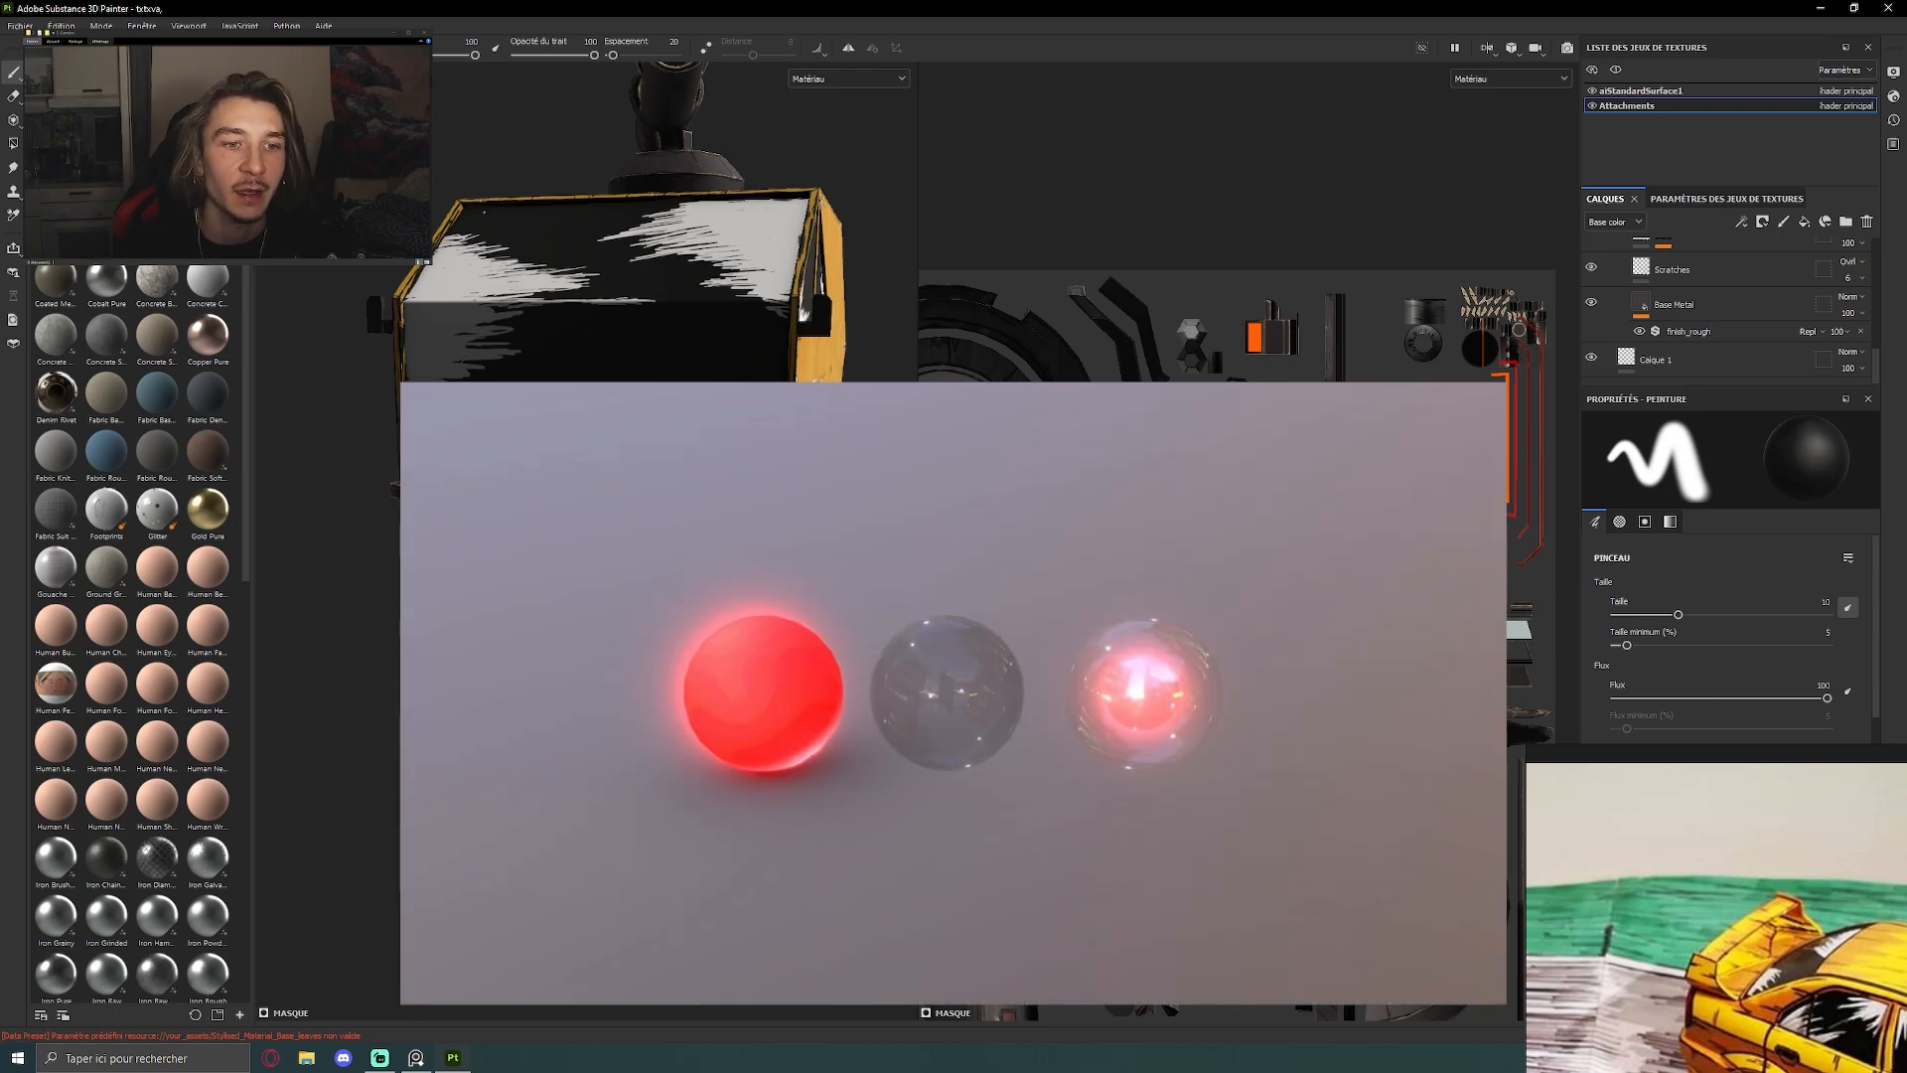
Examine the van's front from several angles, covering the windshield, light bar, orange indicators and bumper
{"action": "scroll", "coordinate": [528, 497], "scroll_direction": "up", "scroll_amount": 3}
{"action": "middle_click_drag", "start_coordinate": [520, 413], "coordinate": [545, 519], "text": "alt"}
{"action": "left_click_drag", "start_coordinate": [573, 537], "coordinate": [667, 541], "text": "alt"}
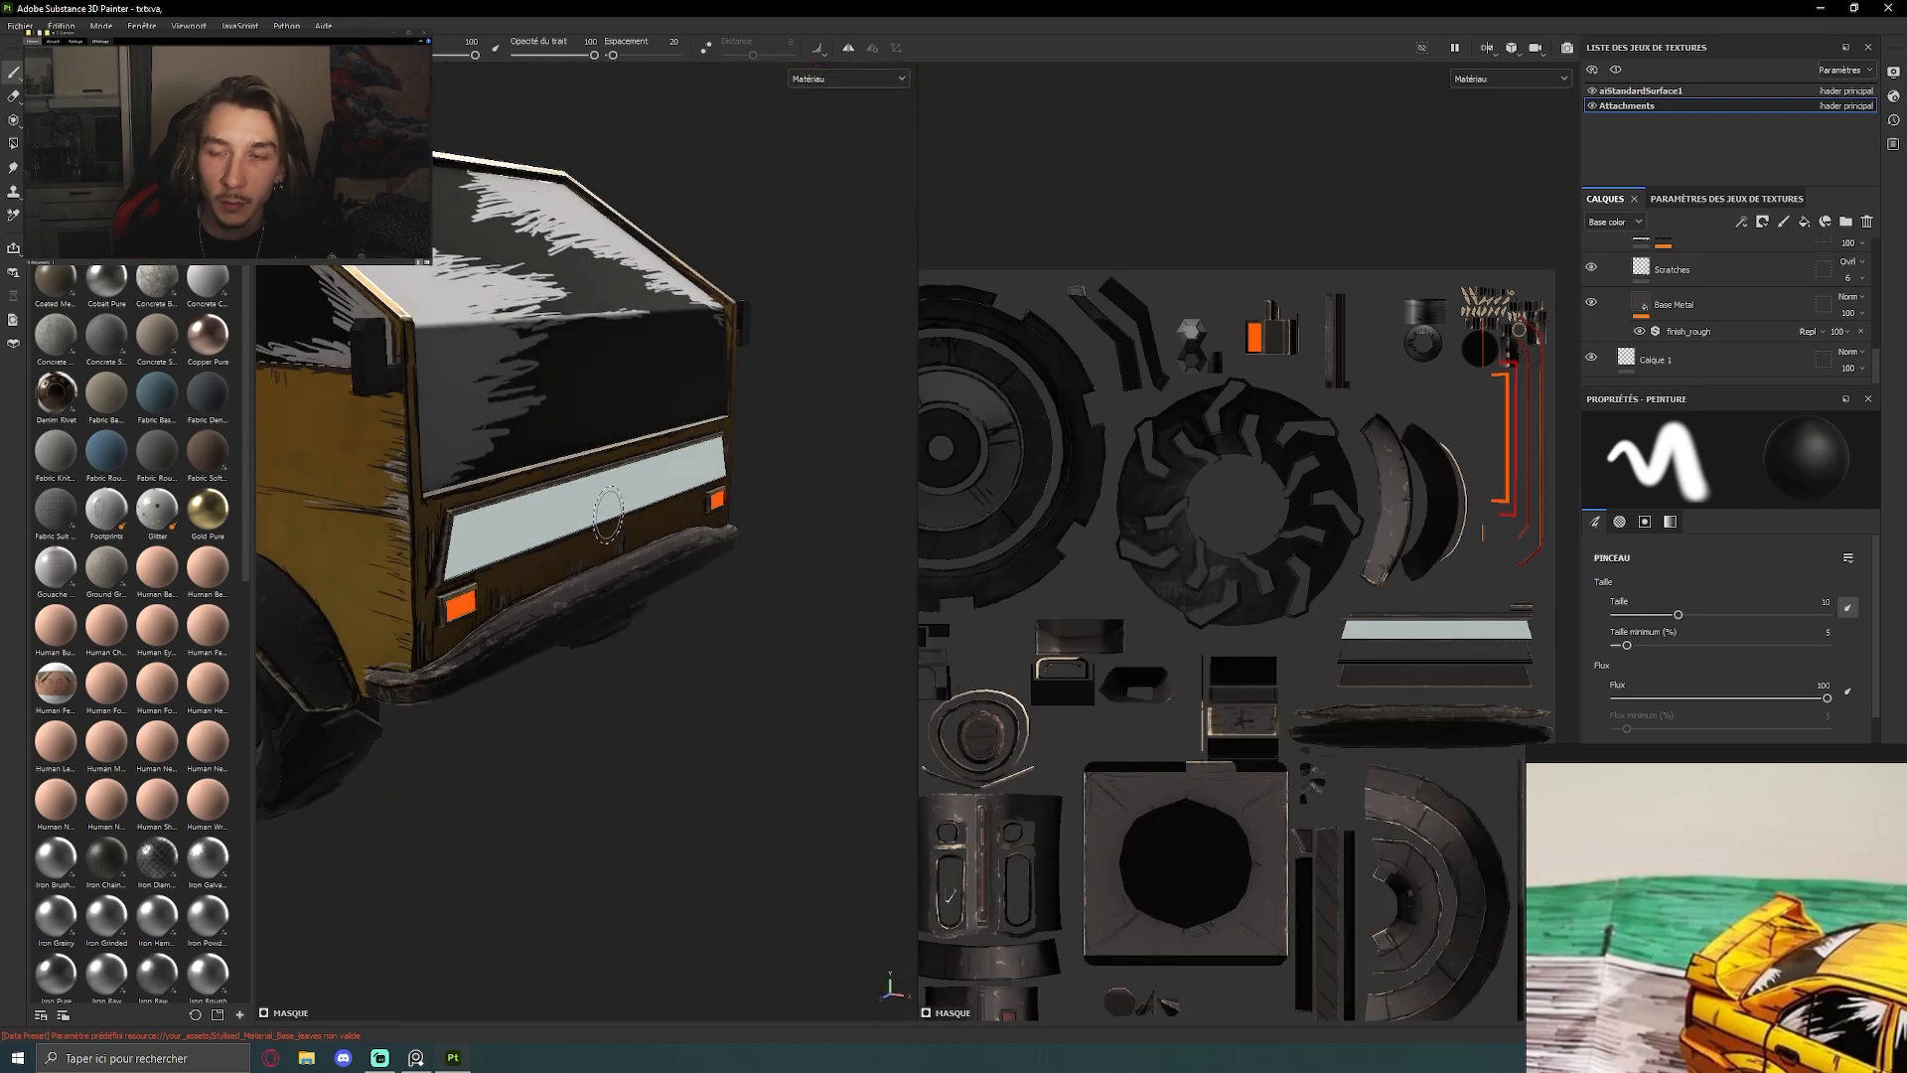
{"action": "left_click_drag", "start_coordinate": [404, 617], "coordinate": [574, 468], "text": "alt"}
{"action": "middle_click_drag", "start_coordinate": [574, 468], "coordinate": [579, 444], "text": "alt"}
{"action": "right_click_drag", "start_coordinate": [579, 444], "coordinate": [577, 579], "text": "alt"}
{"action": "left_click_drag", "start_coordinate": [577, 579], "coordinate": [437, 552], "text": "alt"}
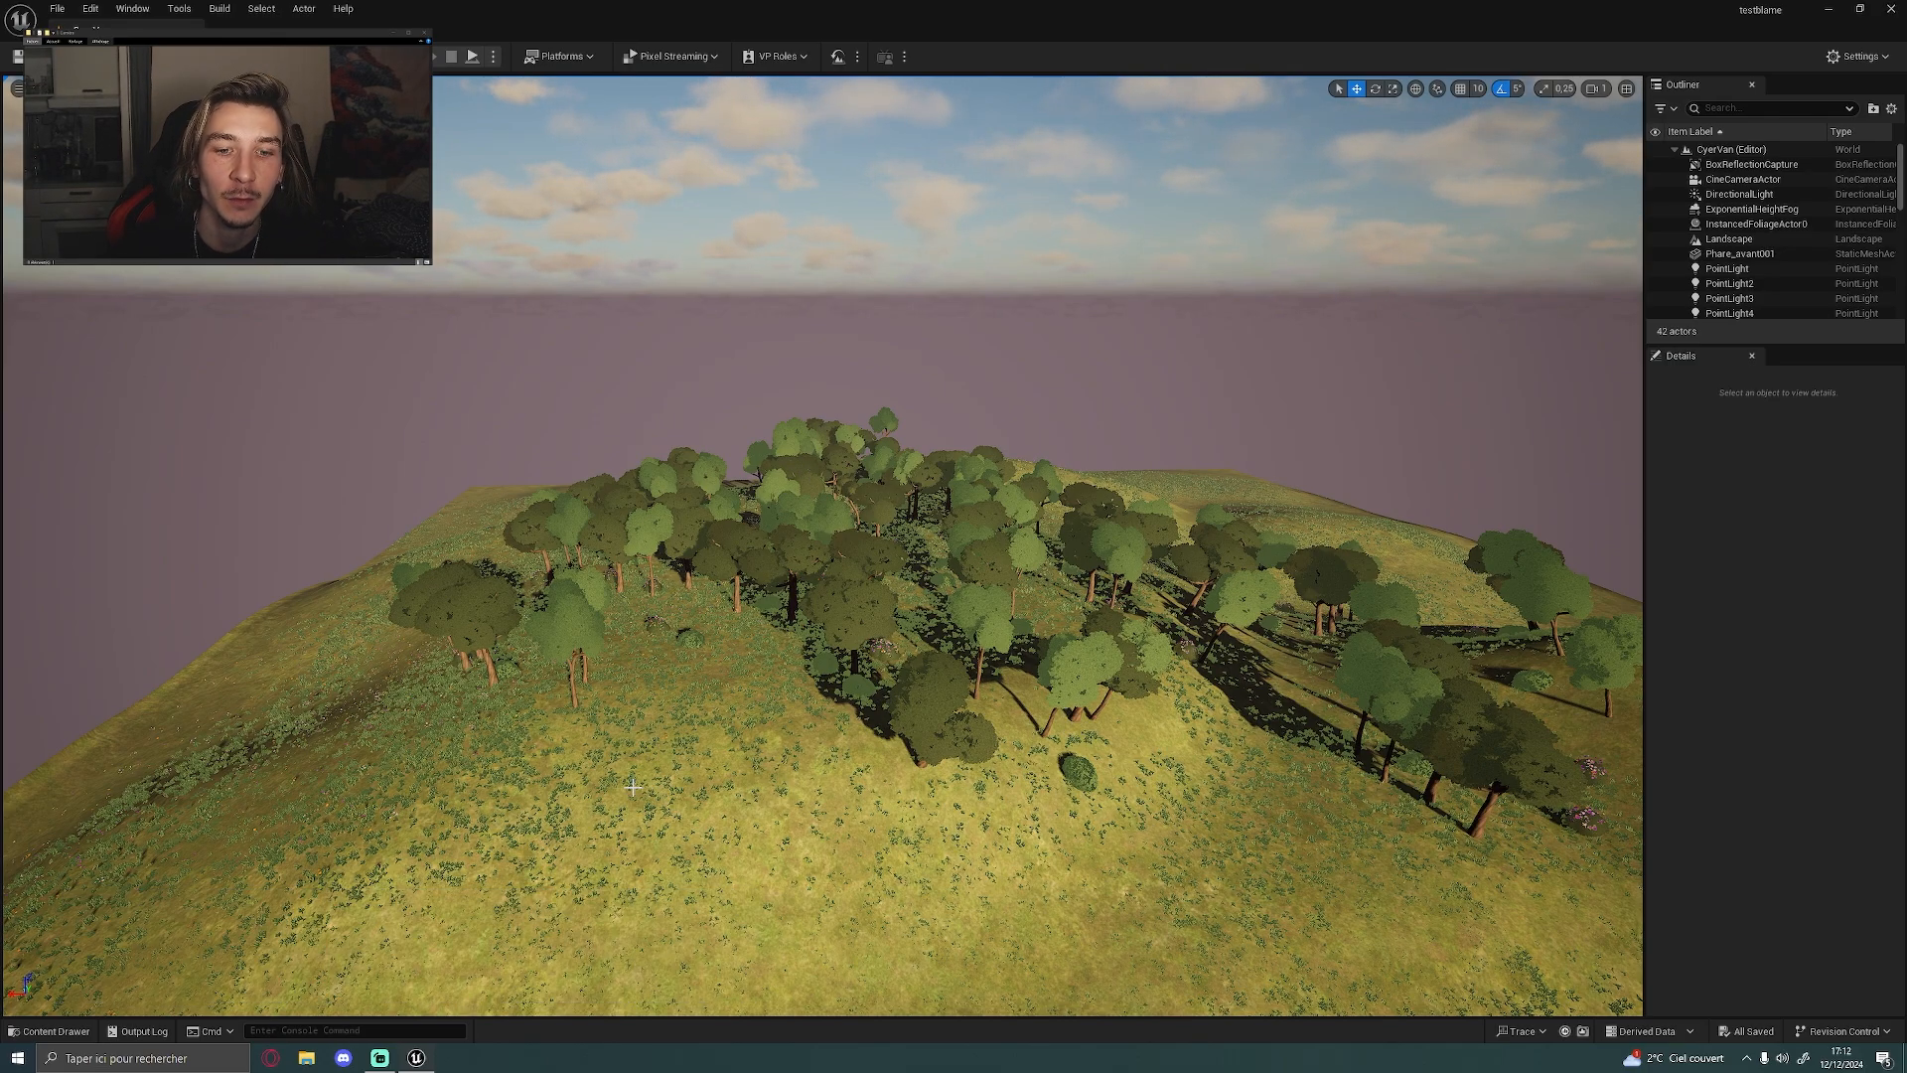
Switch to the CyerVan level in Unreal Editor, select the landscape and survey the tree-covered hill
{"action": "left_click", "coordinate": [838, 735]}
{"action": "left_click_drag", "start_coordinate": [700, 660], "coordinate": [1003, 725], "text": "alt"}
{"action": "left_click_drag", "start_coordinate": [847, 609], "coordinate": [891, 588], "text": "alt"}
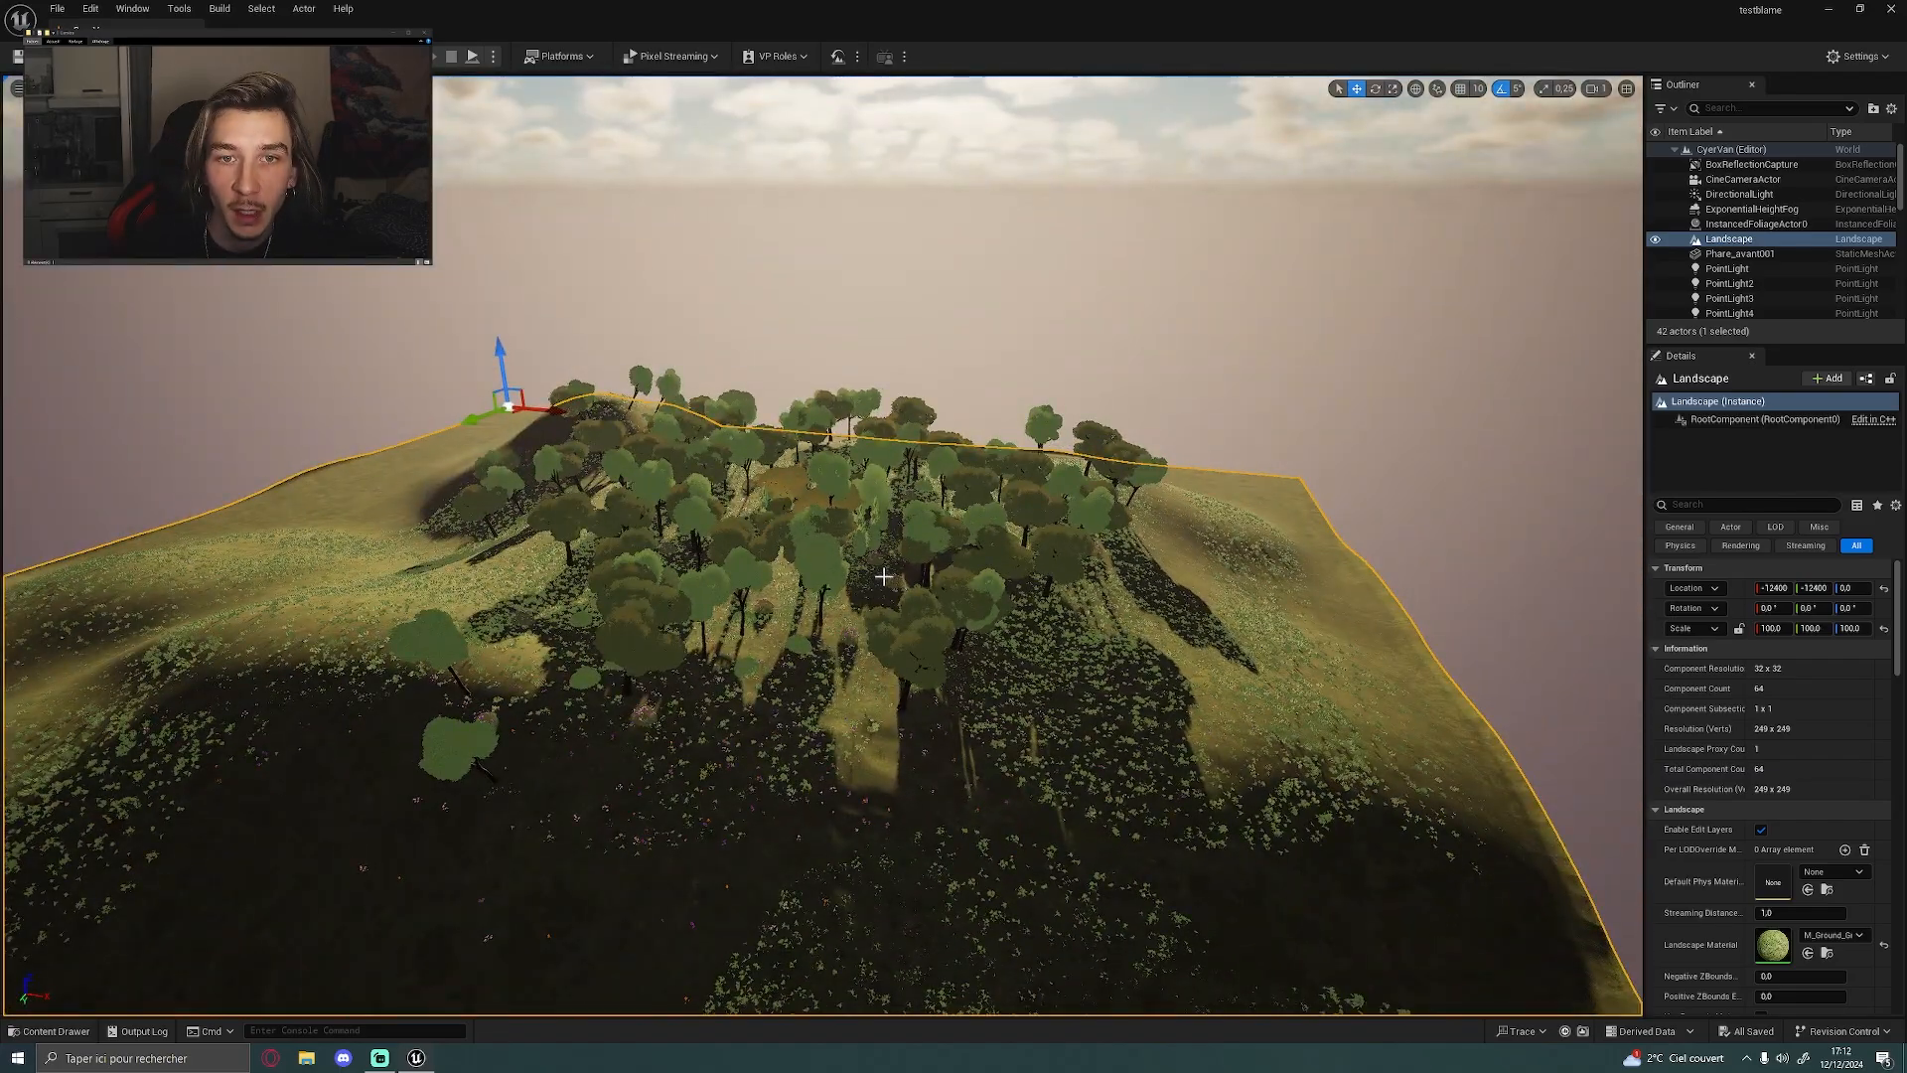
{"action": "left_click_drag", "start_coordinate": [1204, 650], "coordinate": [1303, 626], "text": "alt"}
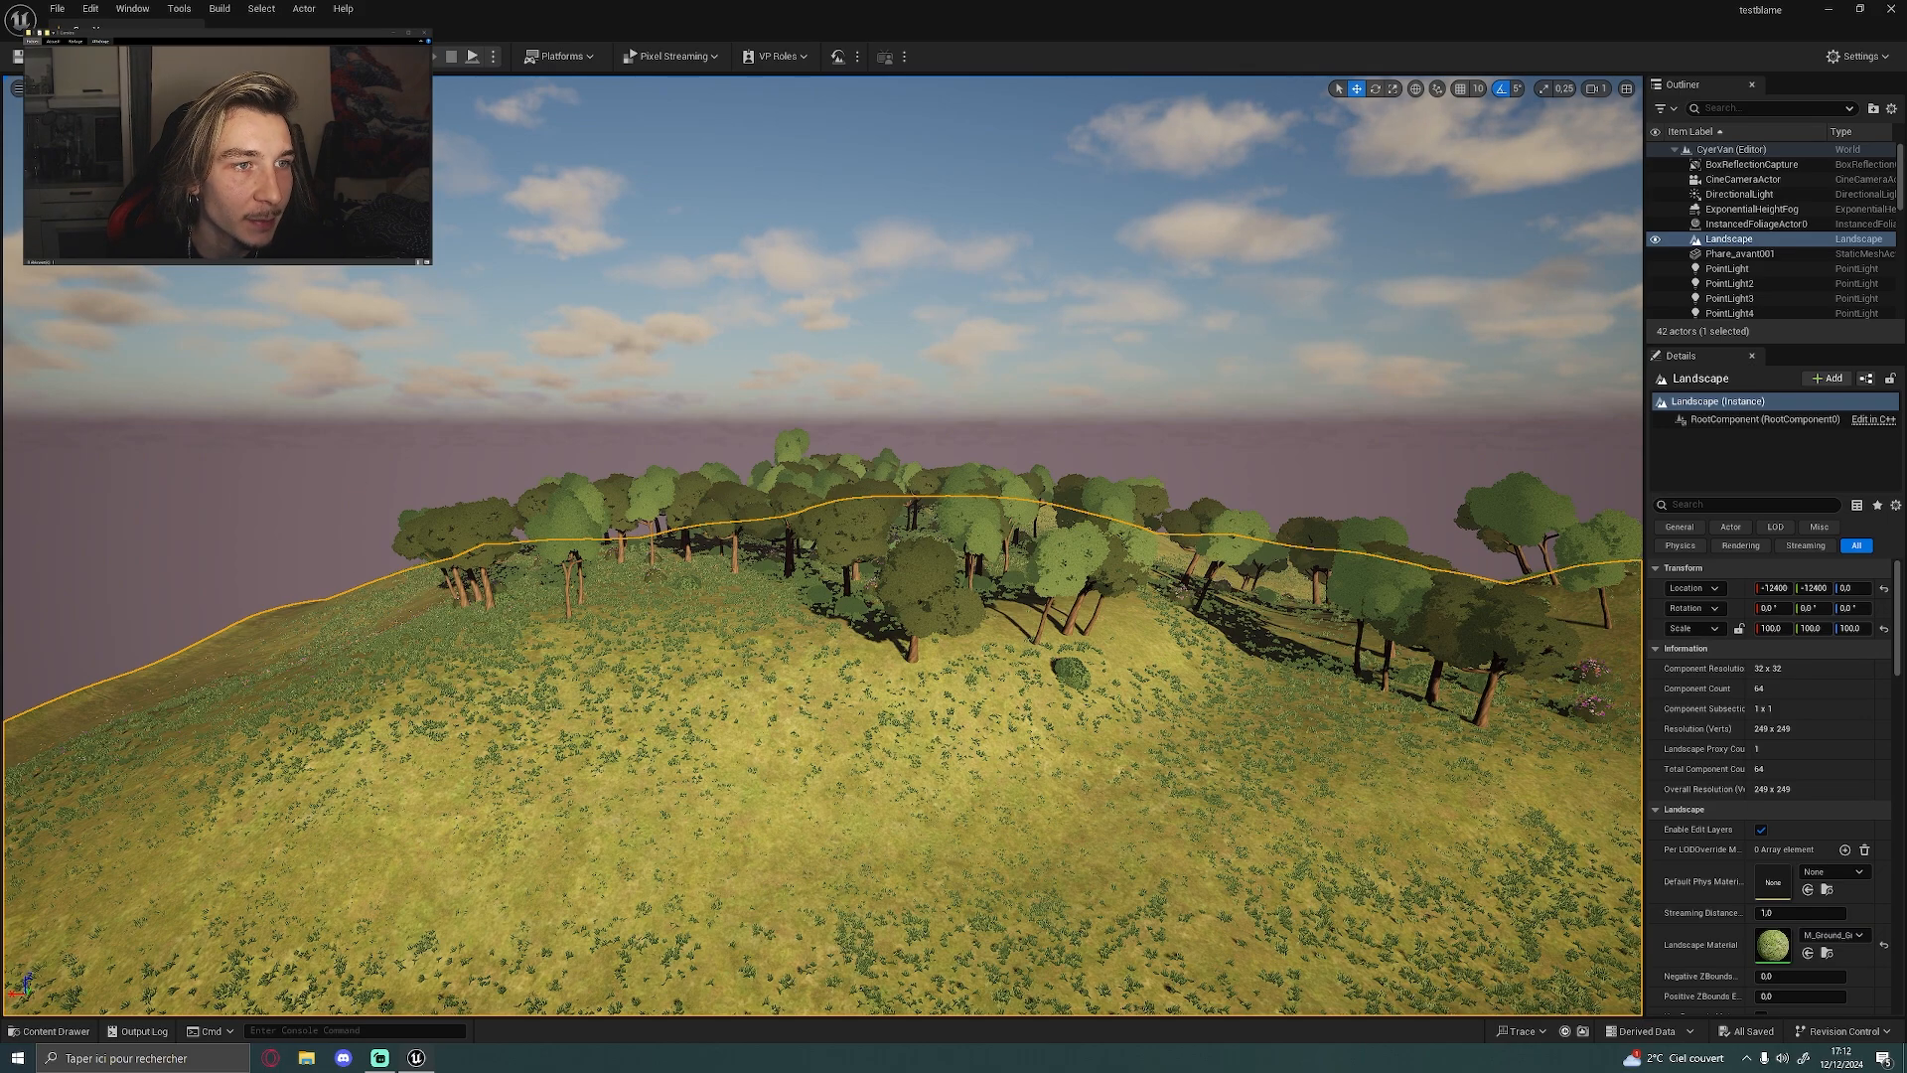
Enter Foliage mode and add the SM_Grass_Small_01_a mesh from StylizedProvencal/Meshes to the foliage list
{"action": "key", "text": "shift+4"}
{"action": "key", "text": "ctrl+space"}
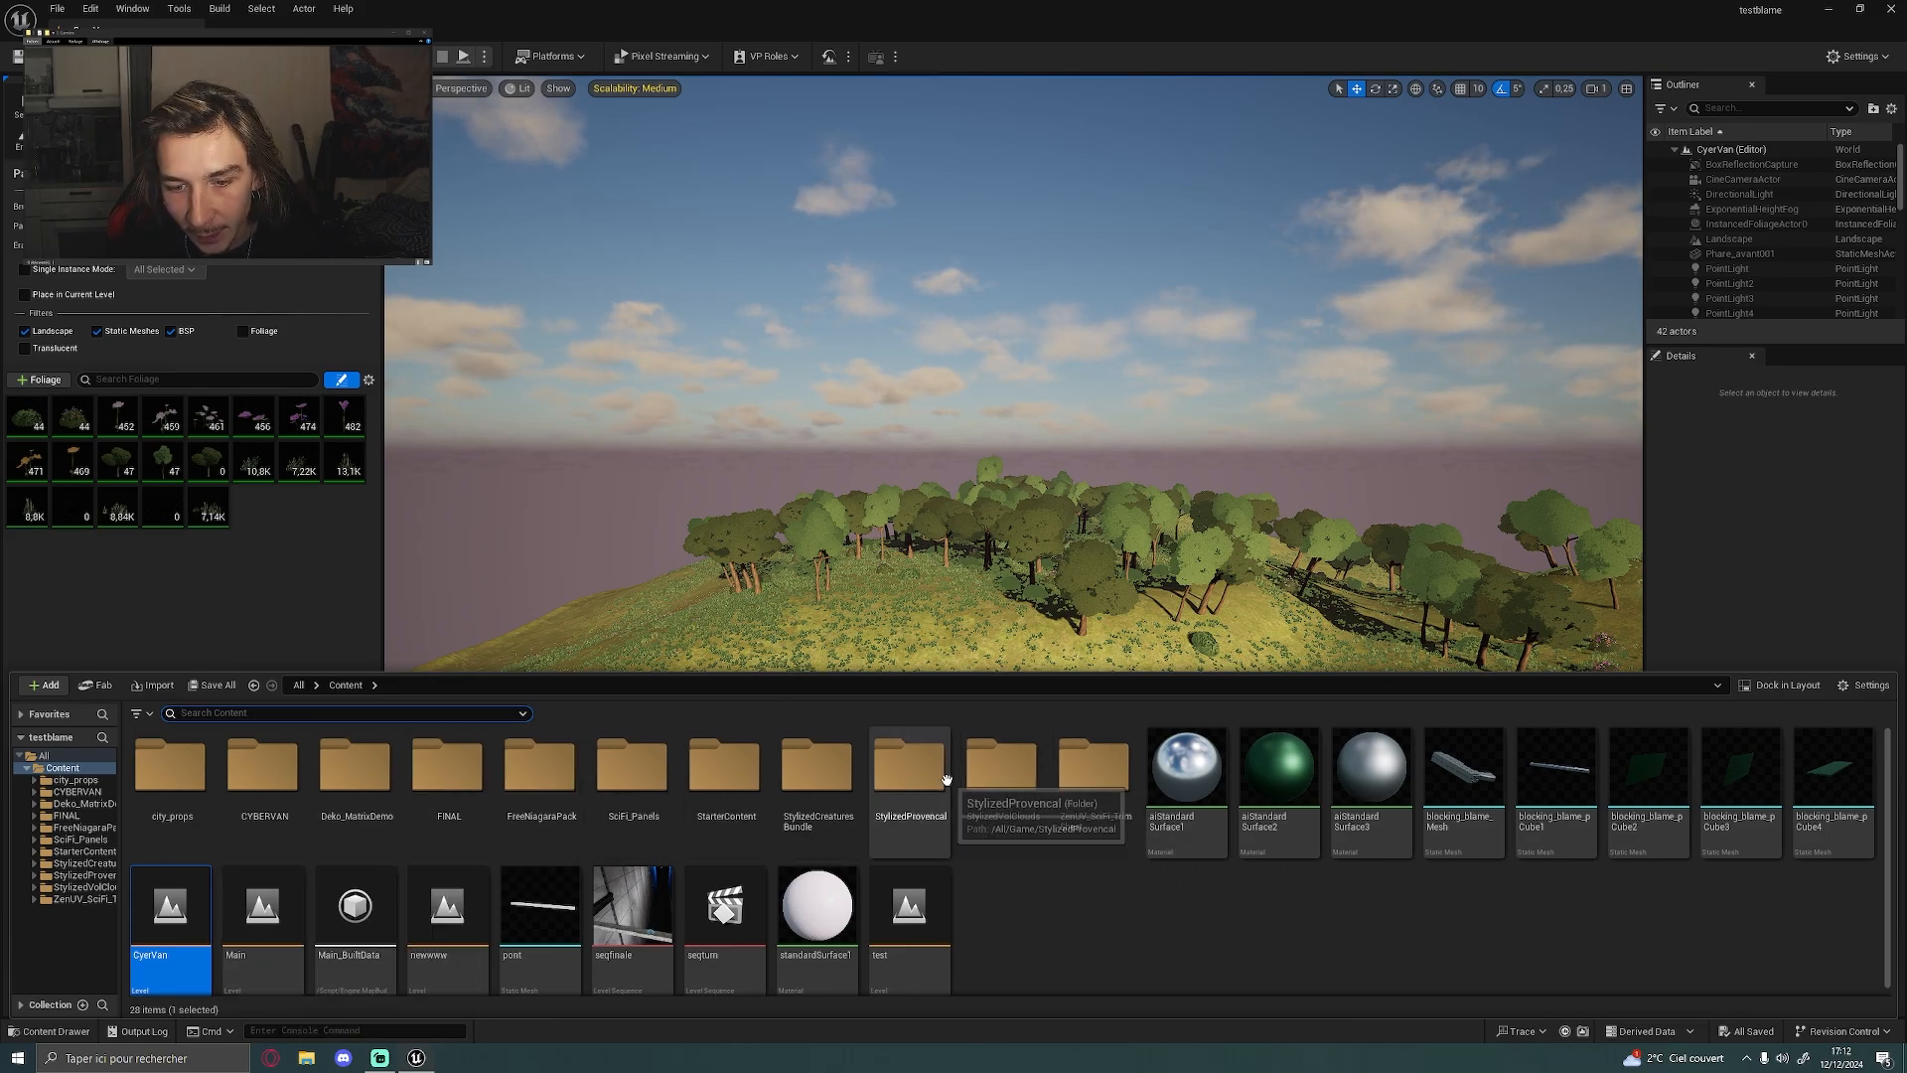
{"action": "double_click", "coordinate": [906, 775]}
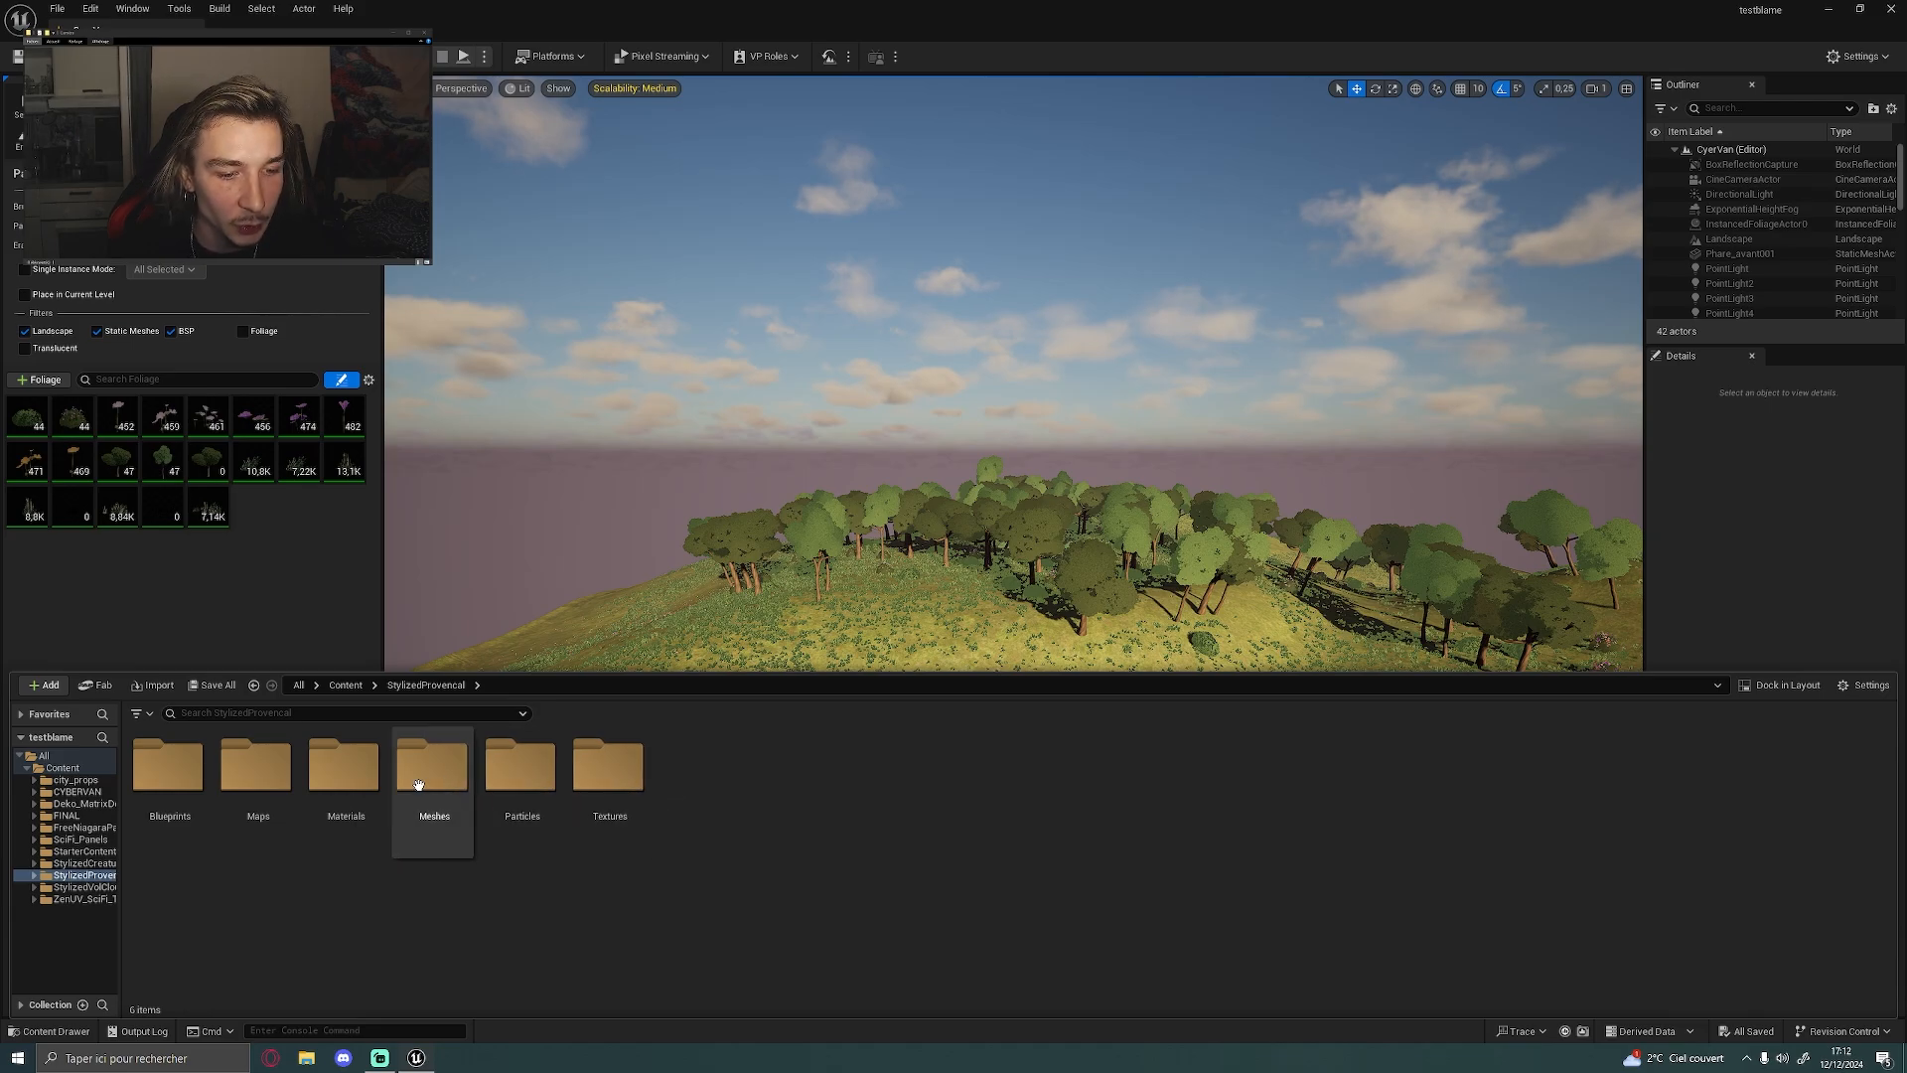
{"action": "double_click", "coordinate": [462, 779]}
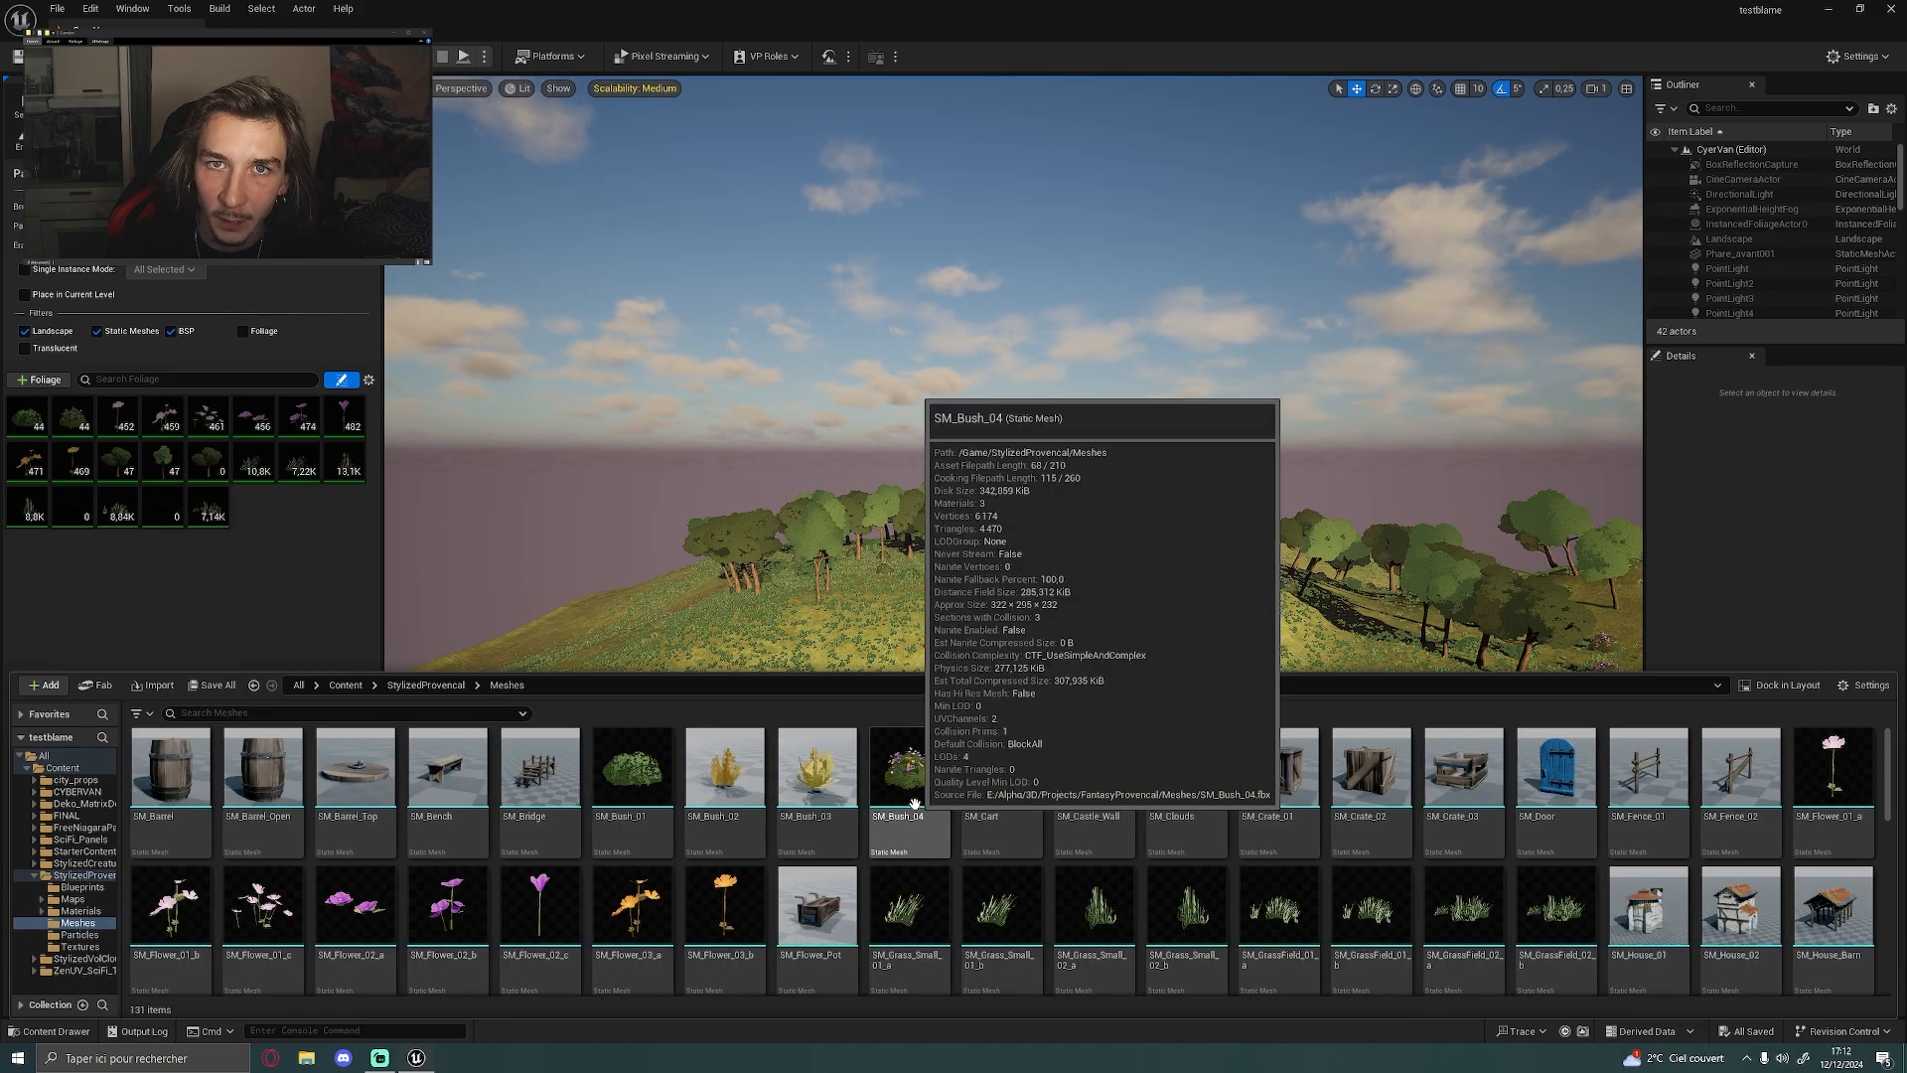
{"action": "scroll", "coordinate": [953, 824], "scroll_direction": "down", "scroll_amount": 2}
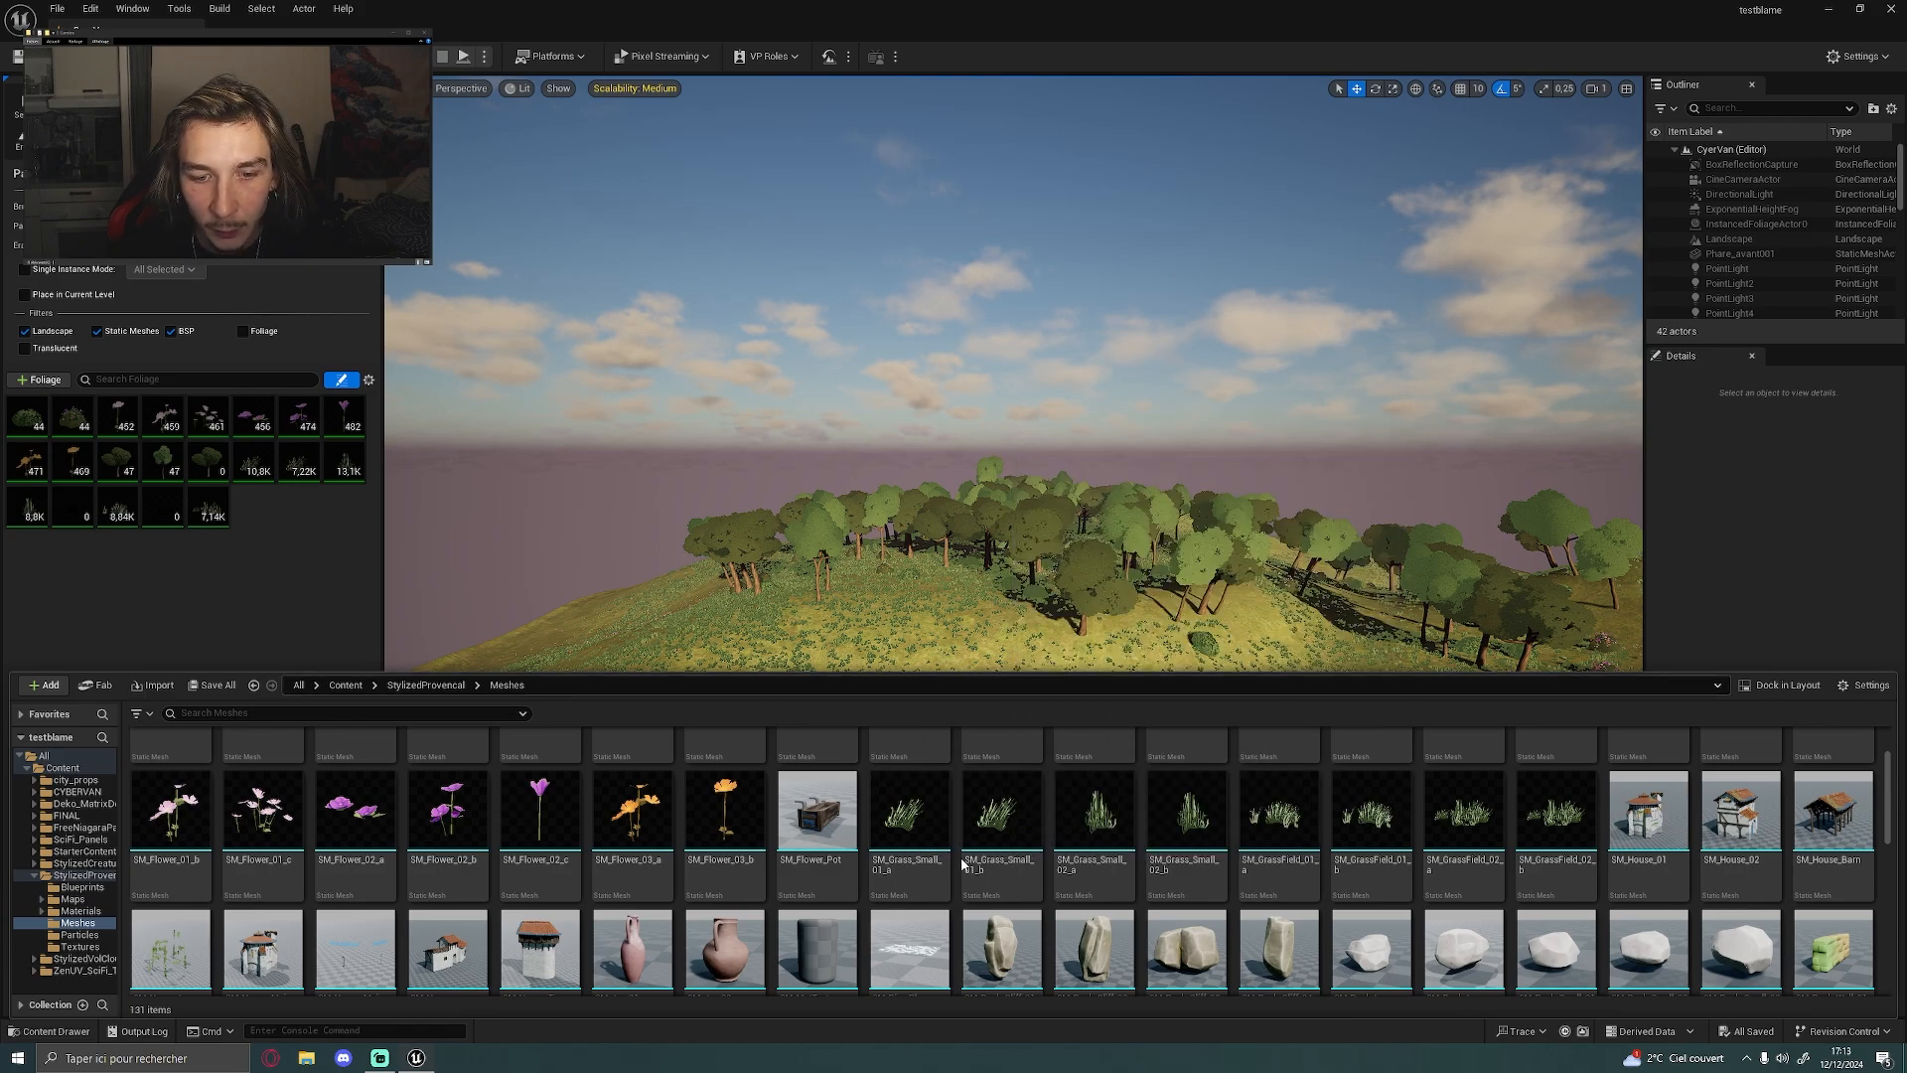
{"action": "scroll", "coordinate": [983, 854], "scroll_direction": "up", "scroll_amount": 1}
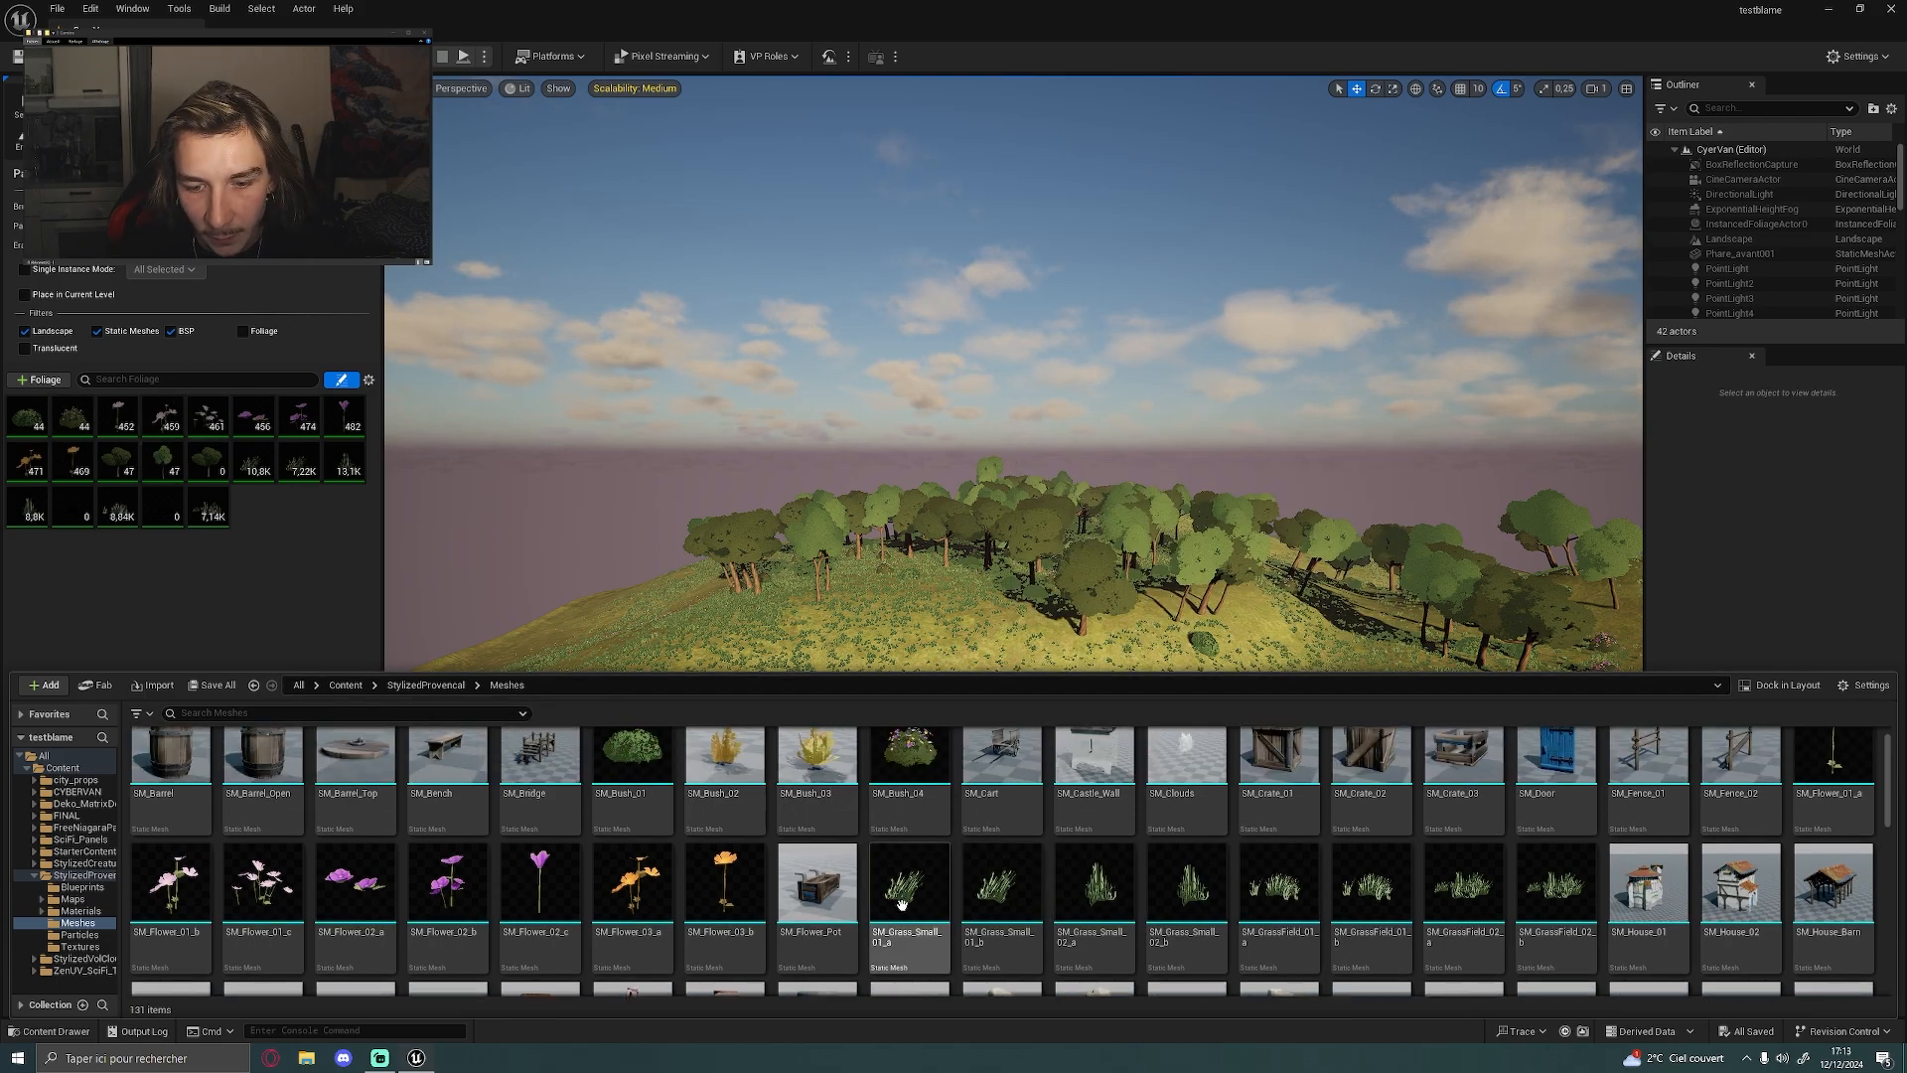
{"action": "left_click_drag", "start_coordinate": [910, 887], "coordinate": [263, 527]}
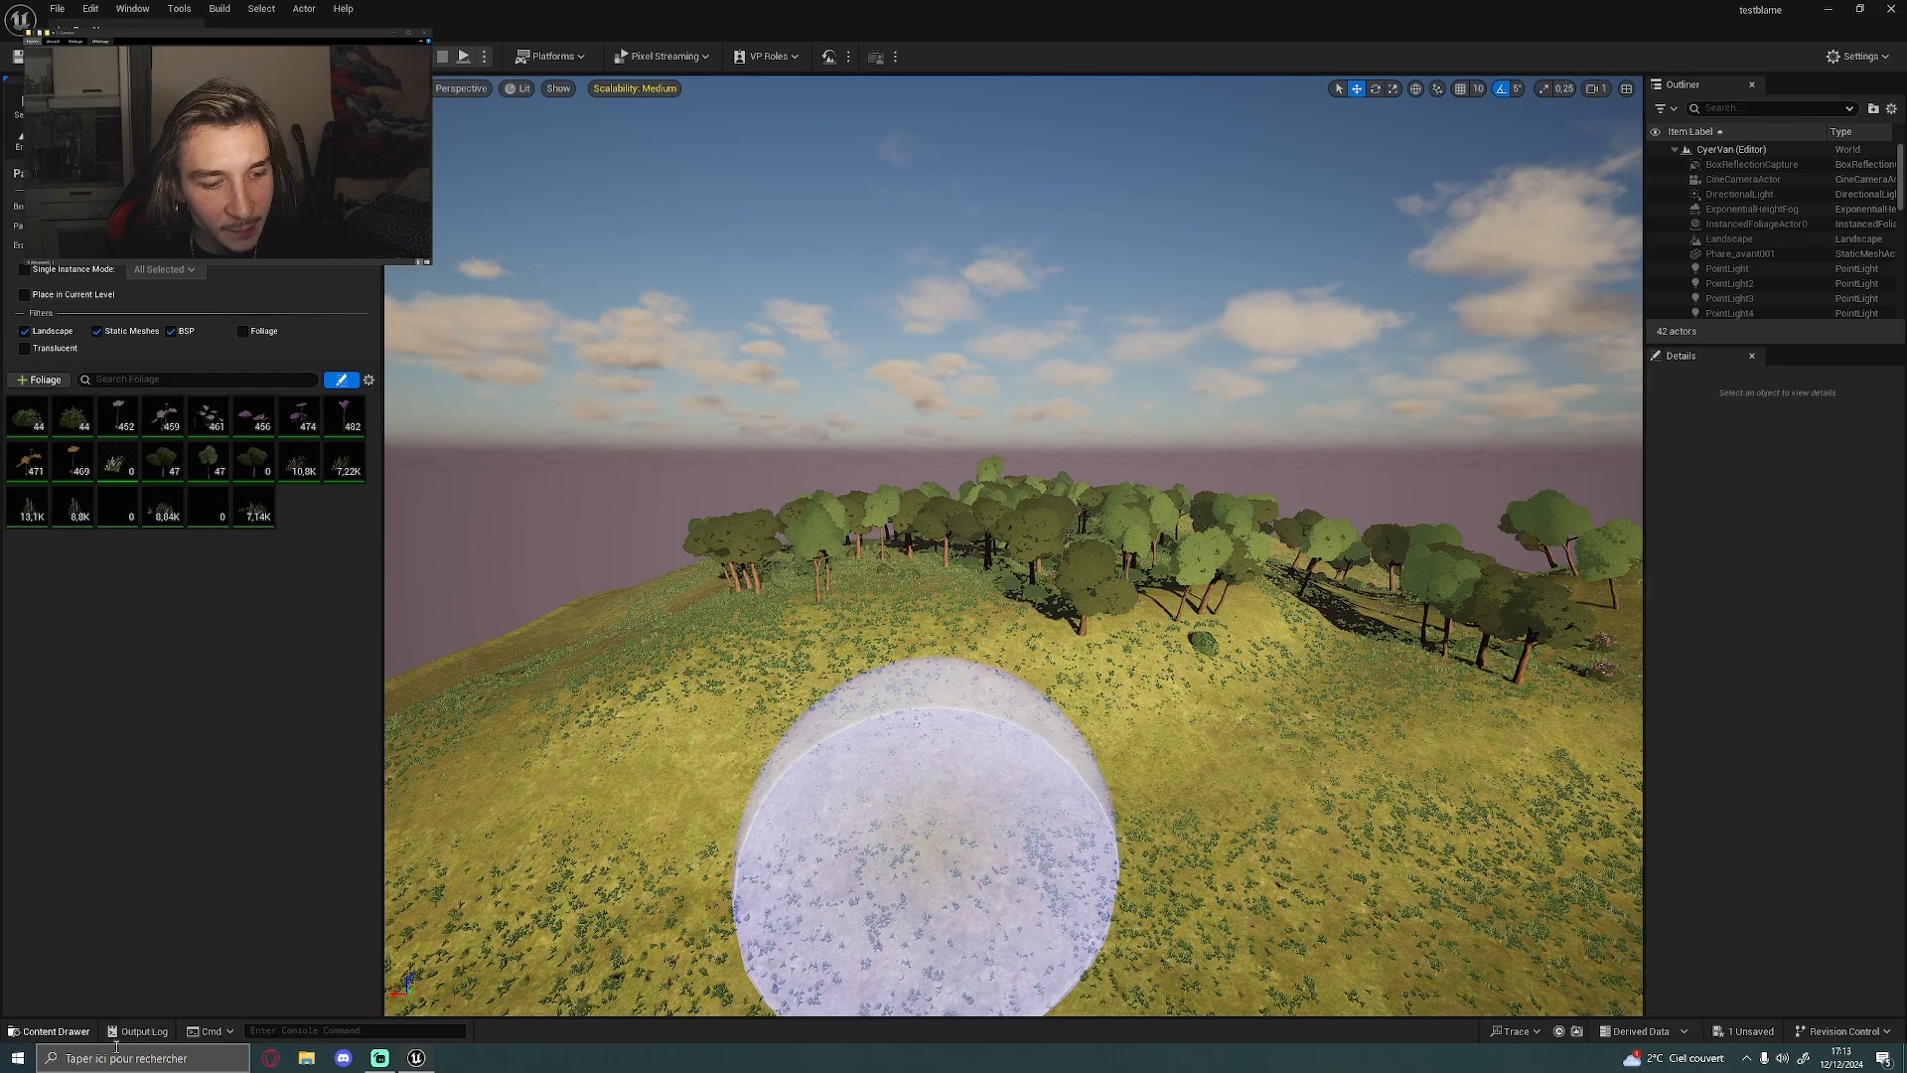
Try painting the active bush, flower and grass foliage over the open slope in front of the trees
{"action": "left_click", "coordinate": [49, 1031]}
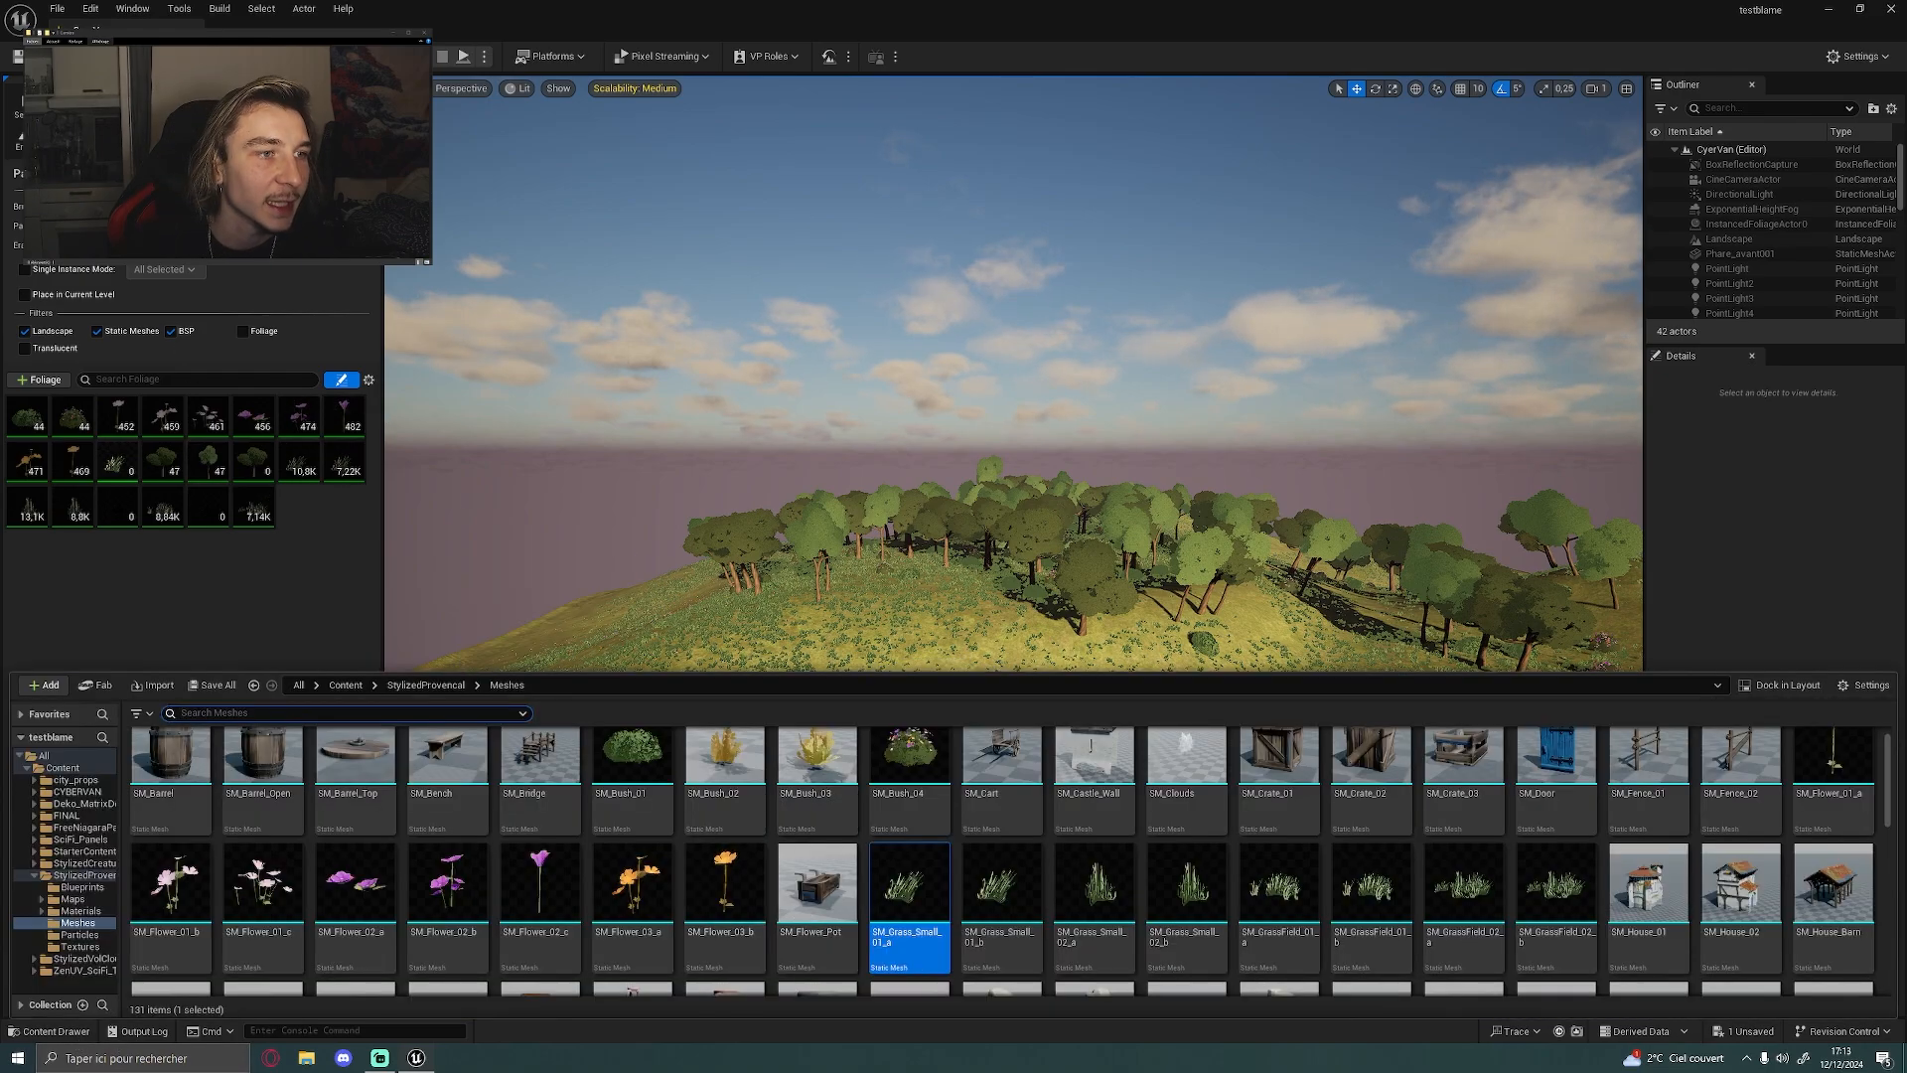
{"action": "right_click", "coordinate": [1033, 556]}
{"action": "scroll", "coordinate": [1068, 522], "scroll_direction": "down", "scroll_amount": 1}
{"action": "mouse_move", "coordinate": [939, 780]}
{"action": "left_mouse_down"}
{"action": "mouse_move", "coordinate": [811, 755]}
{"action": "mouse_move", "coordinate": [1093, 804]}
{"action": "left_mouse_up"}
{"action": "mouse_move", "coordinate": [1056, 715]}
{"action": "right_mouse_down"}
{"action": "mouse_move", "coordinate": [984, 718]}
{"action": "mouse_move", "coordinate": [1056, 715]}
{"action": "right_mouse_up"}
{"action": "right_click_drag", "start_coordinate": [1264, 736], "coordinate": [1103, 698]}
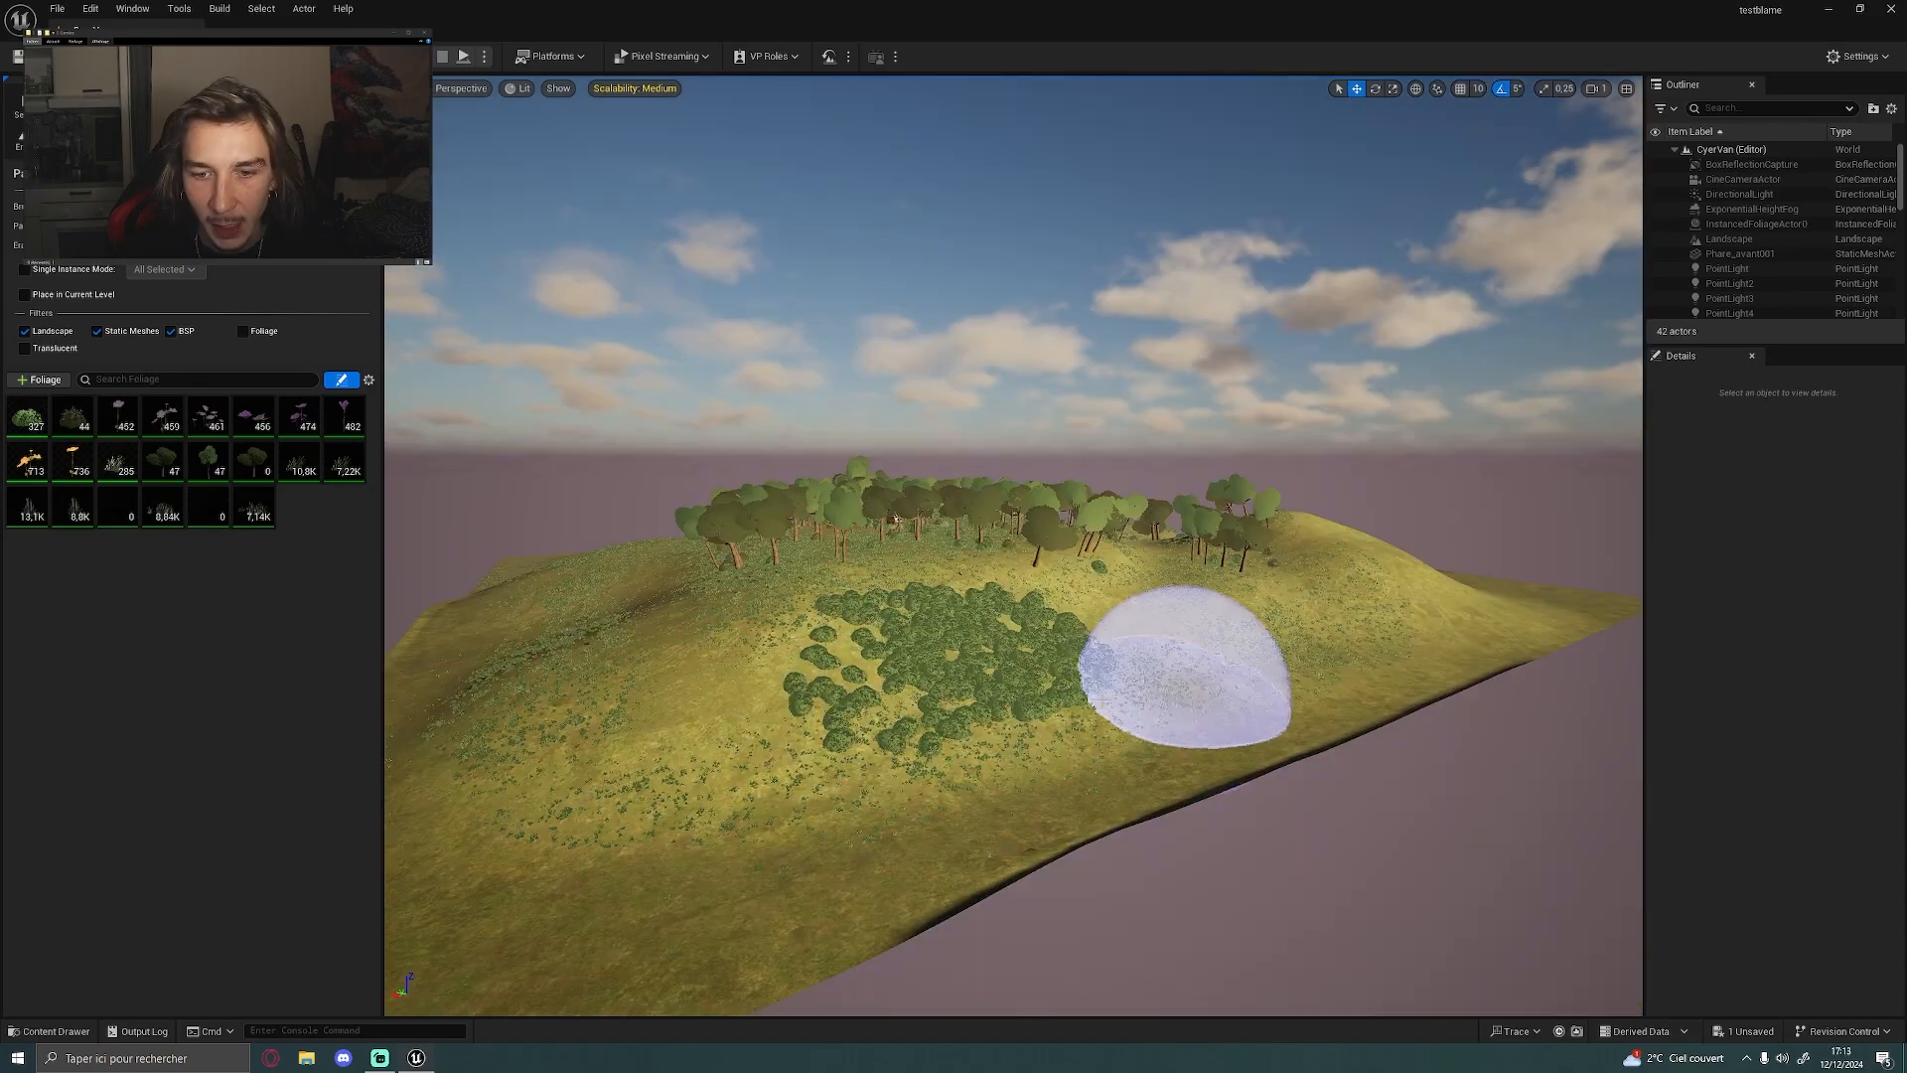
Examine the painting and placement settings of SM_Bush_01 and undo the foliage painted on the slope
{"action": "left_click", "coordinate": [27, 415]}
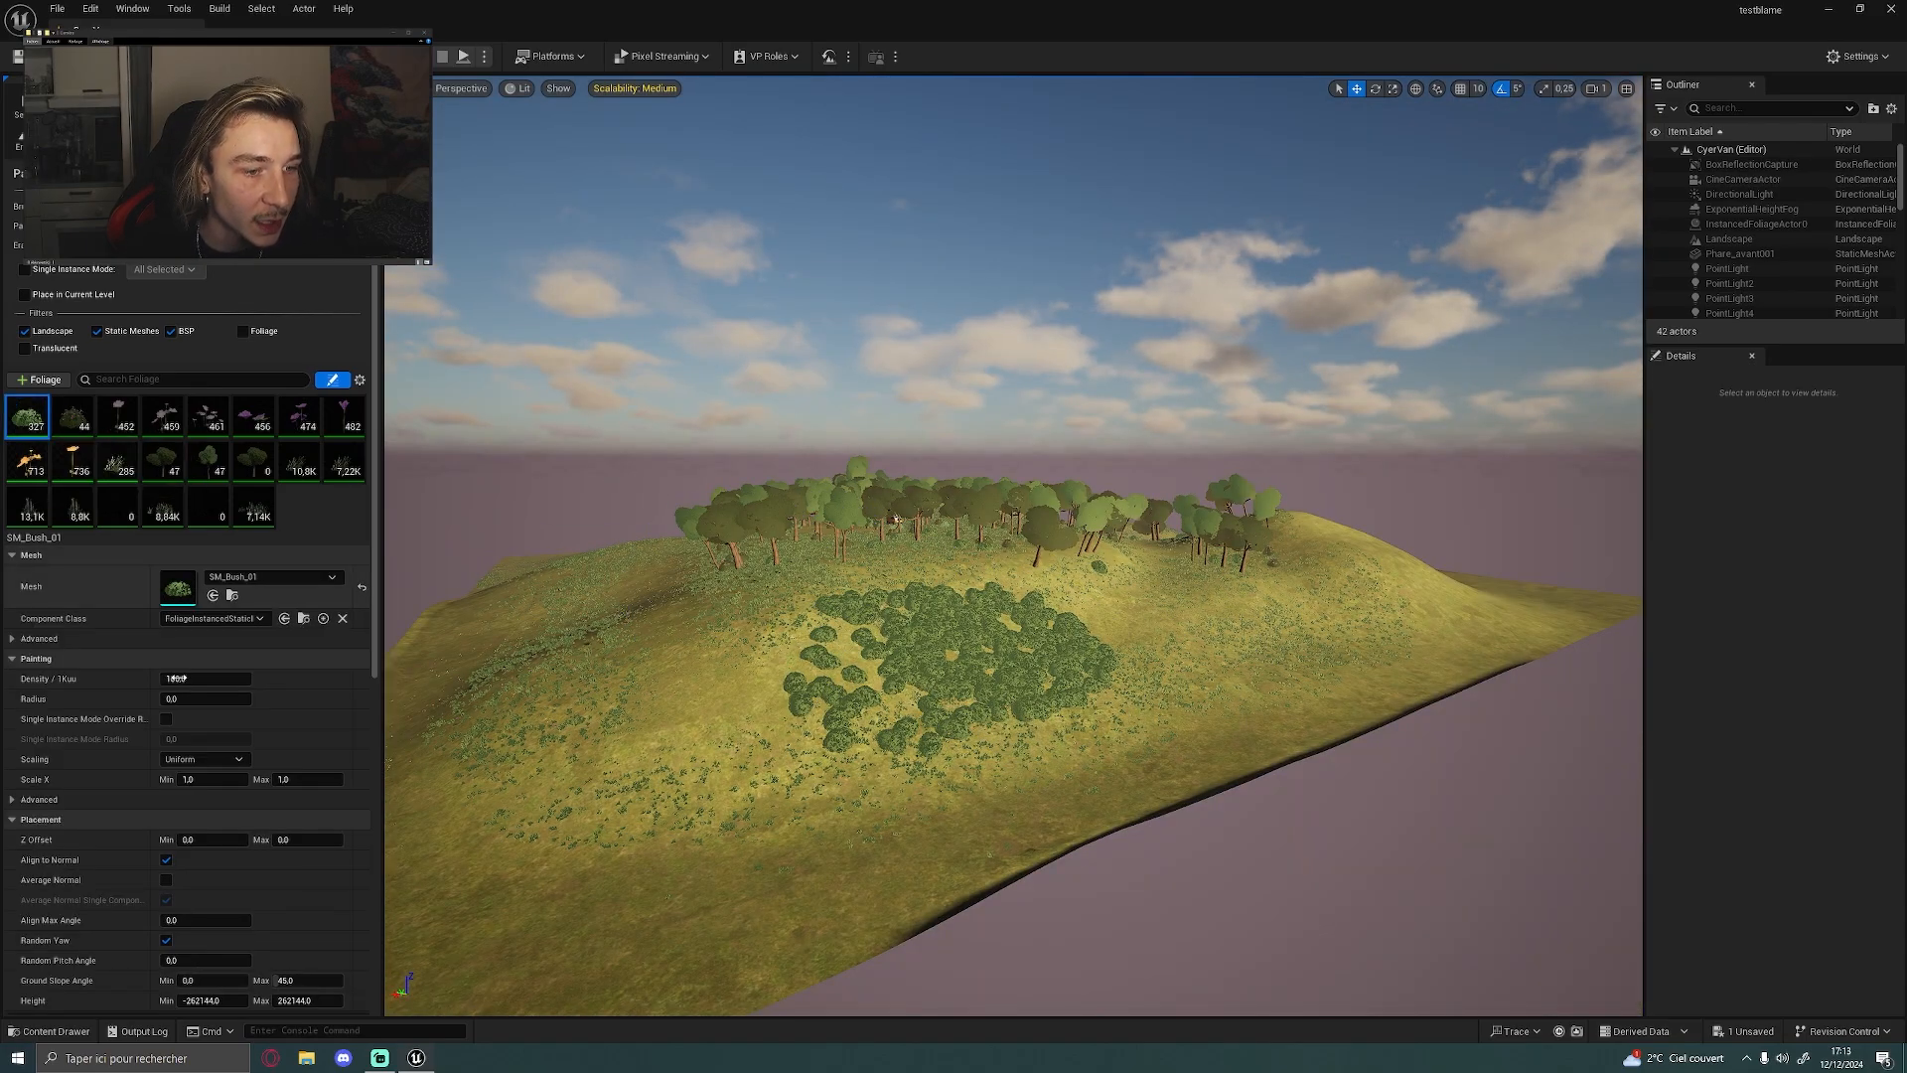
{"action": "scroll", "coordinate": [346, 676], "scroll_direction": "down", "scroll_amount": 2}
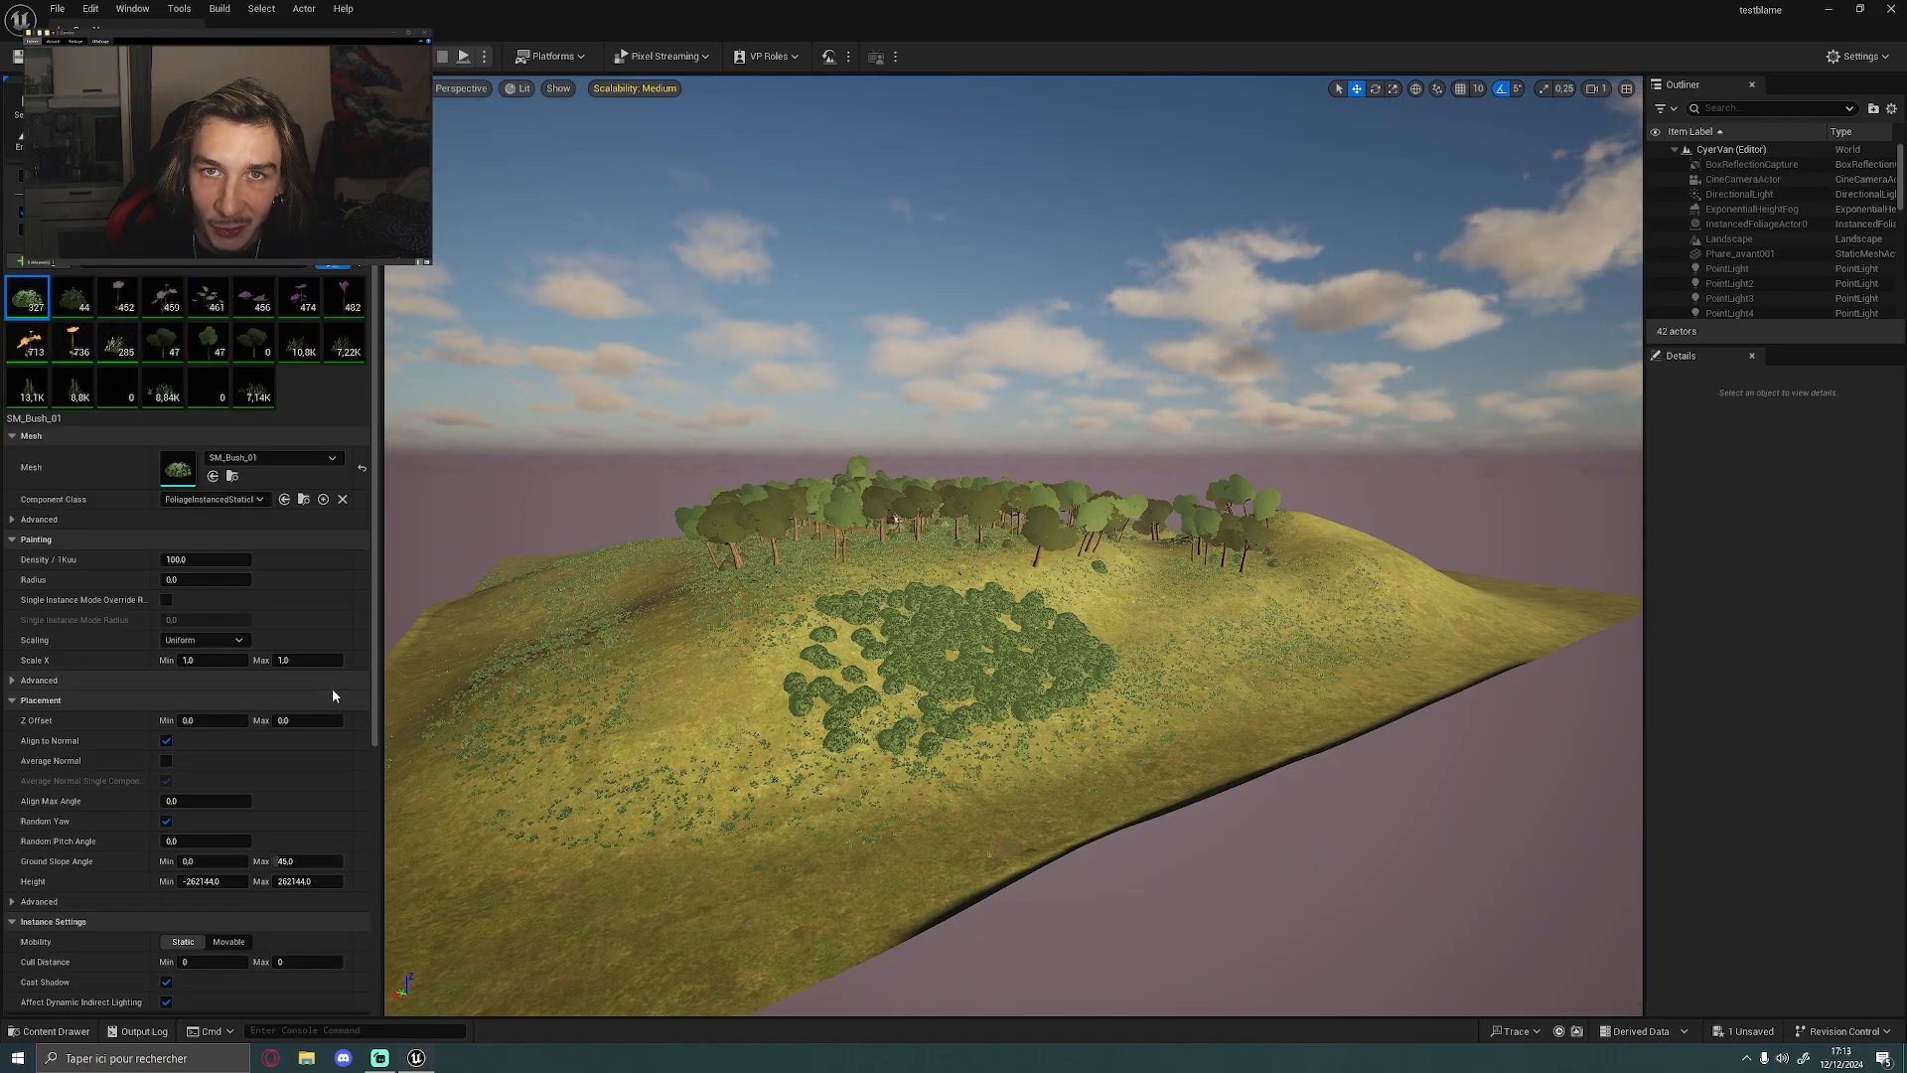
{"action": "scroll", "coordinate": [332, 688], "scroll_direction": "down", "scroll_amount": 2}
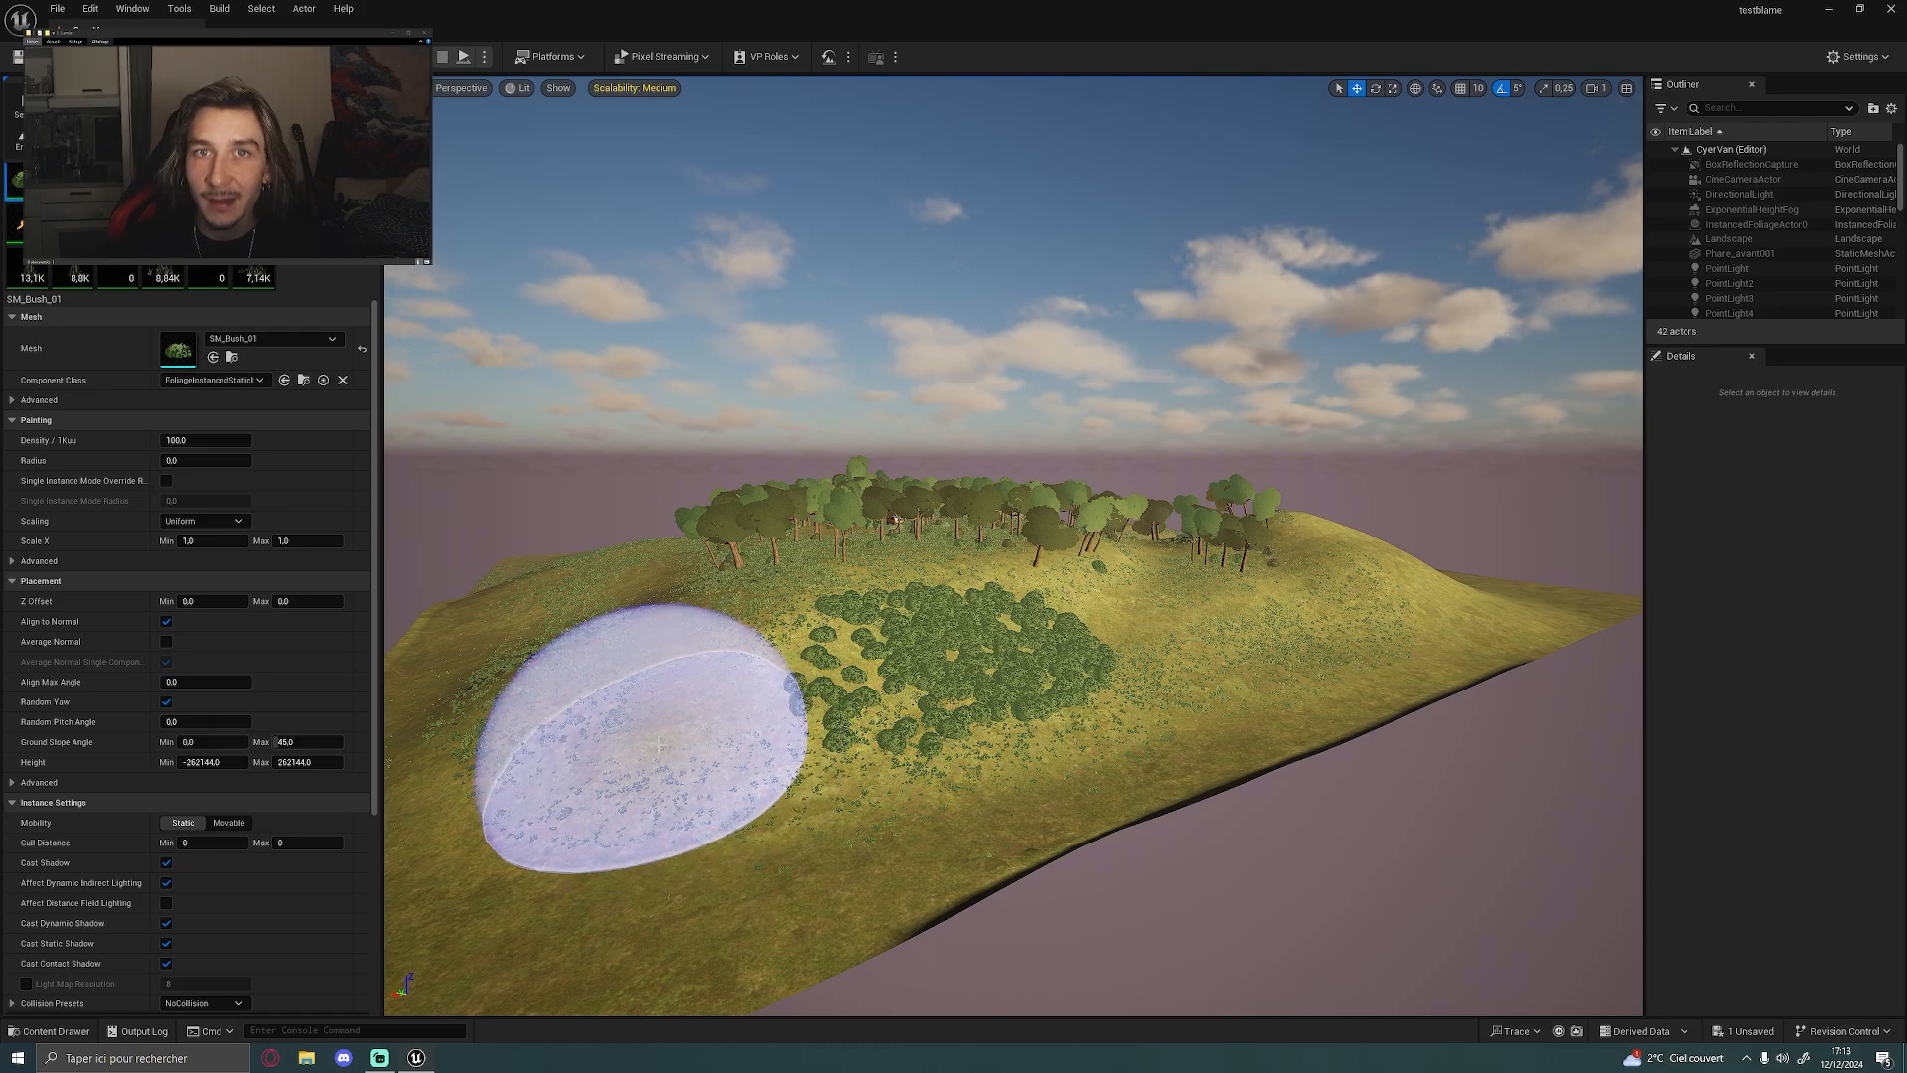
{"action": "key", "text": "ctrl+z"}
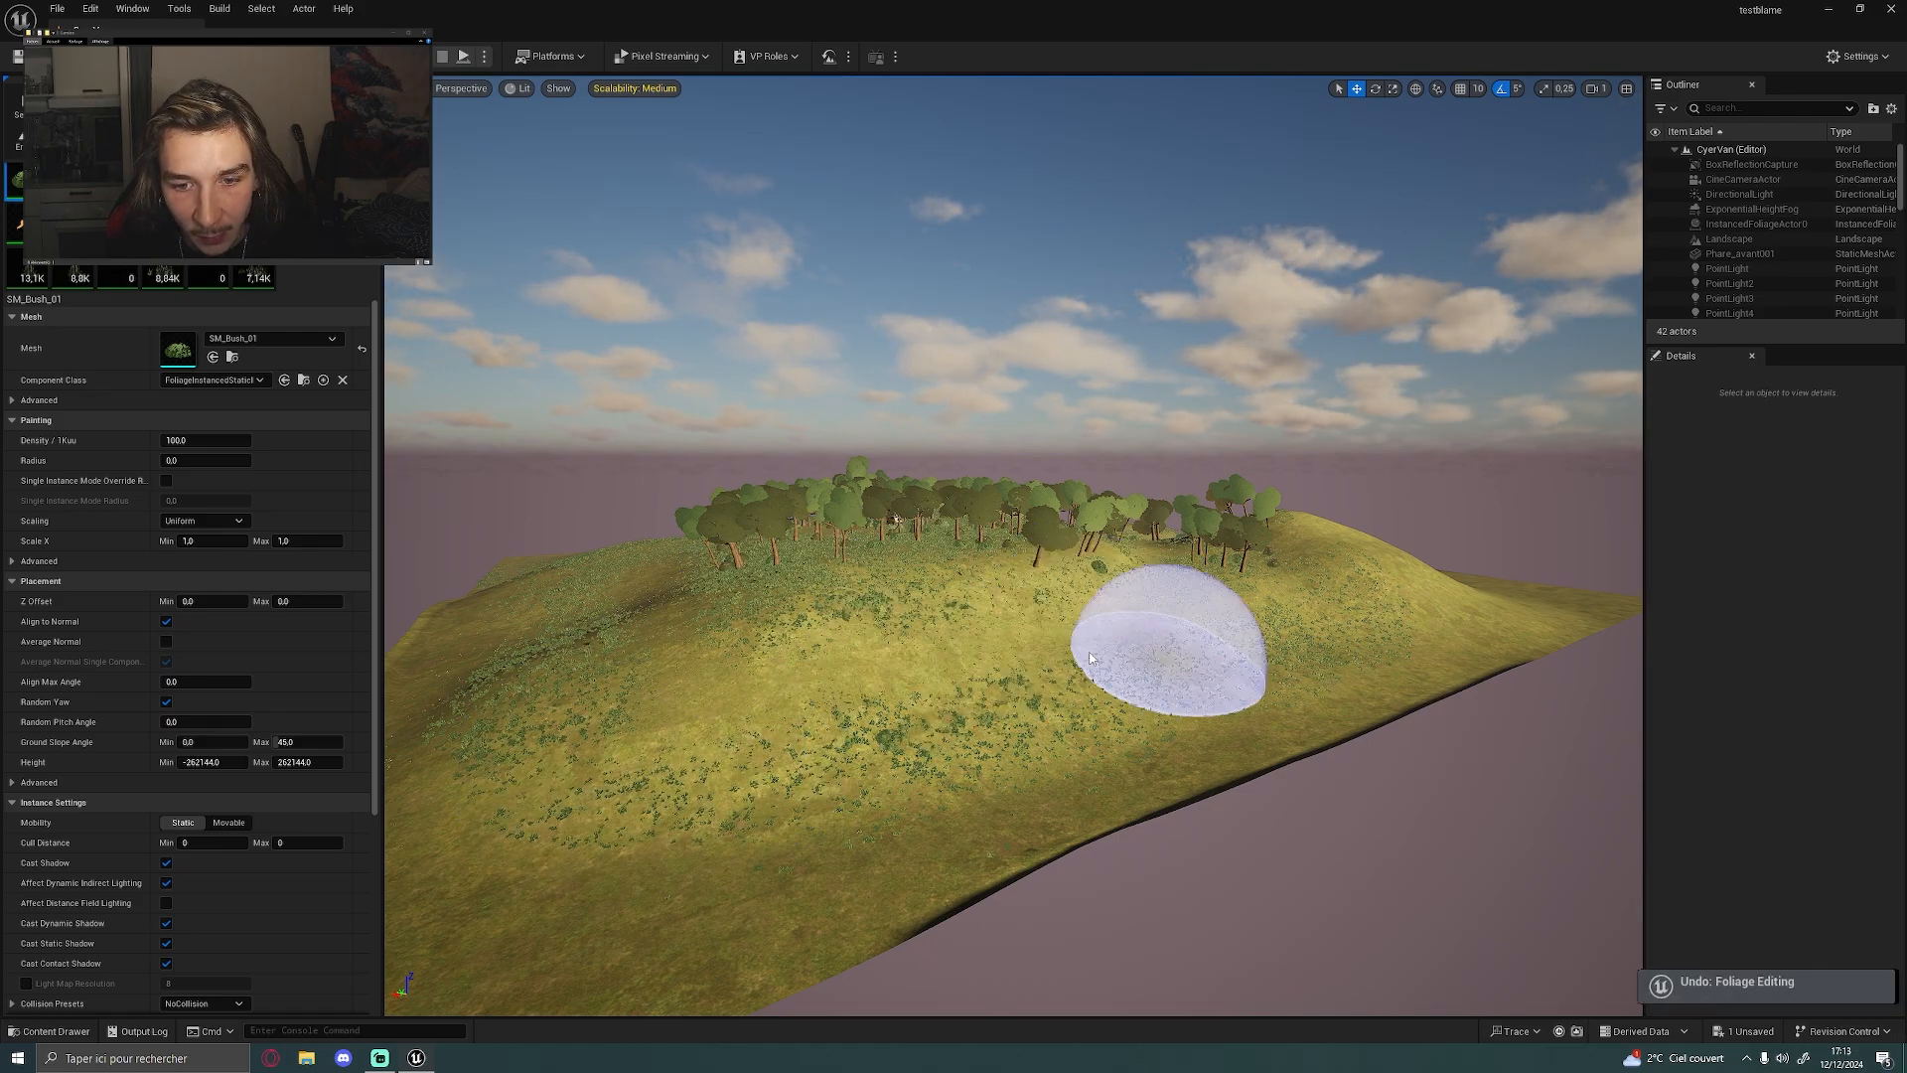
{"action": "scroll", "coordinate": [284, 610], "scroll_direction": "up", "scroll_amount": 5}
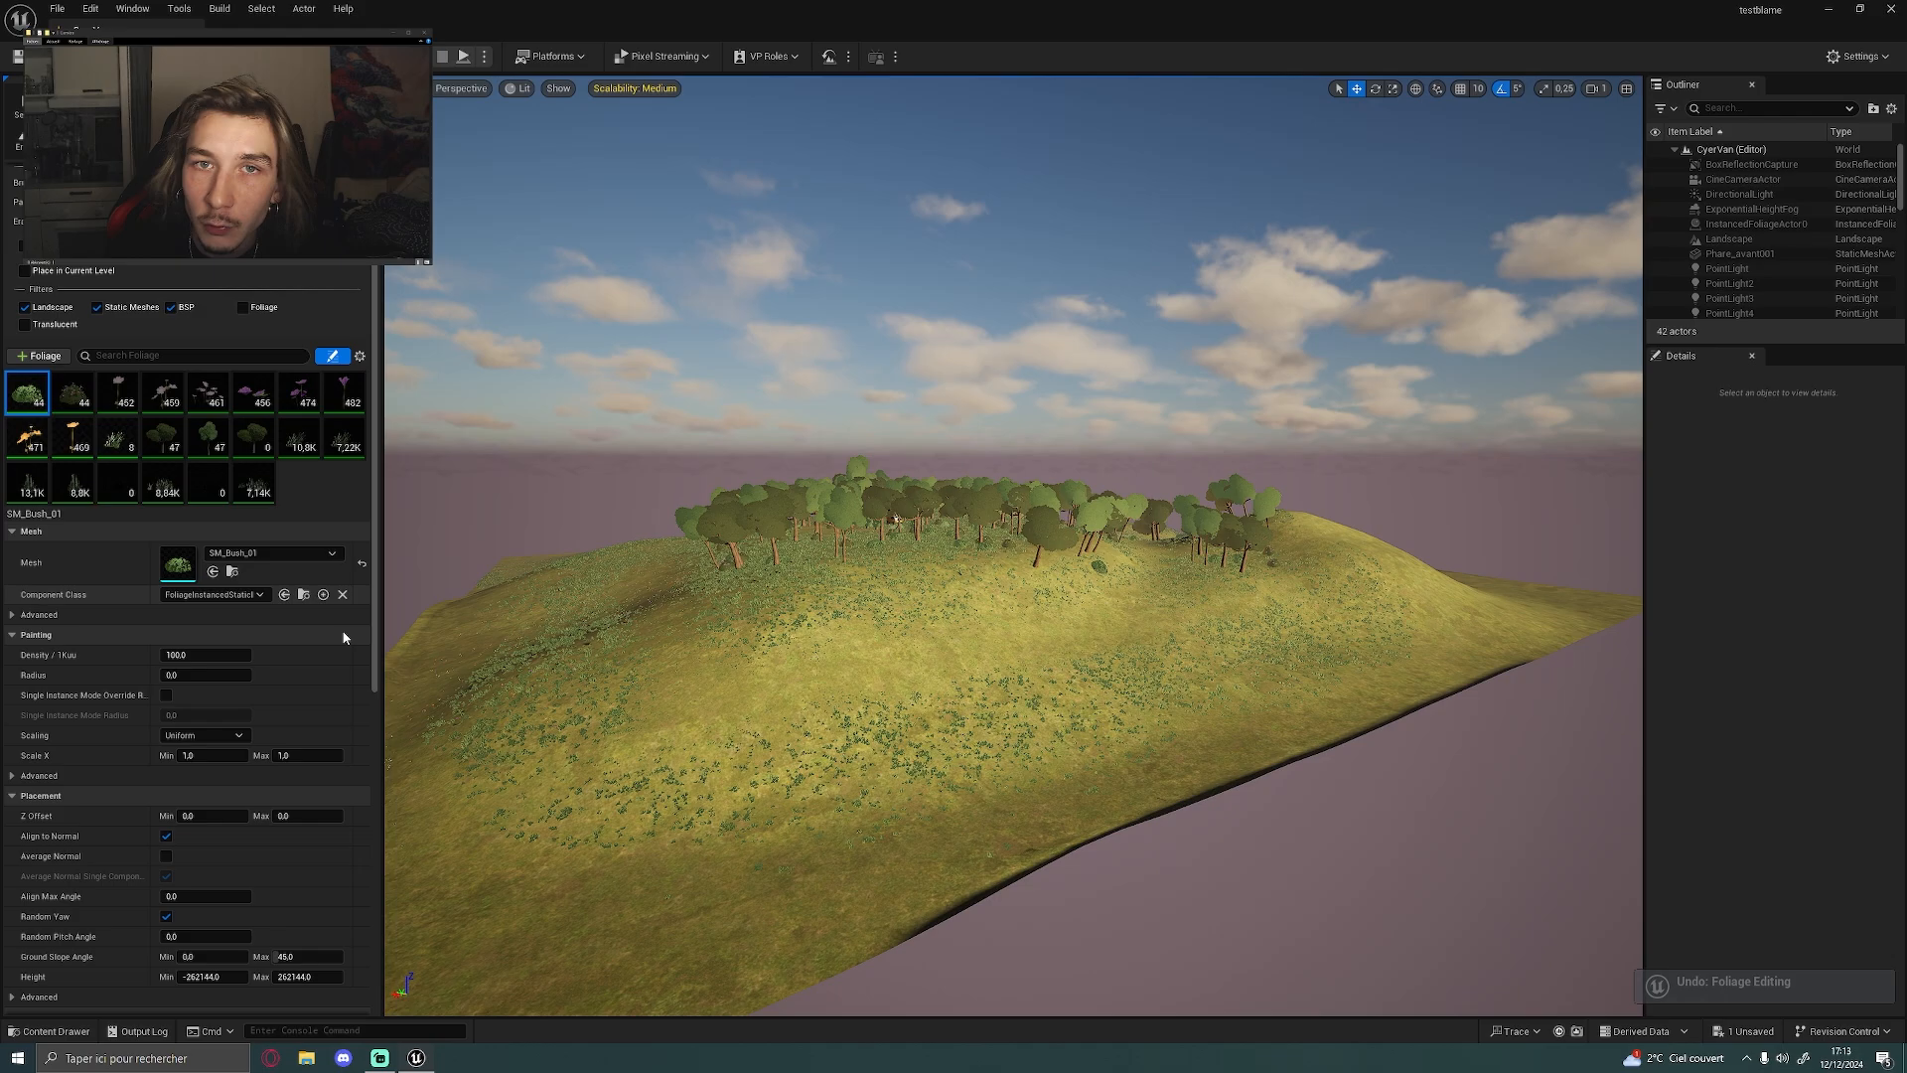
Survey the forest on the hill, leave Foliage mode and view the front of the yellow van among the trees
{"action": "key", "text": "w"}
{"action": "right_click_drag", "start_coordinate": [843, 648], "coordinate": [989, 688]}
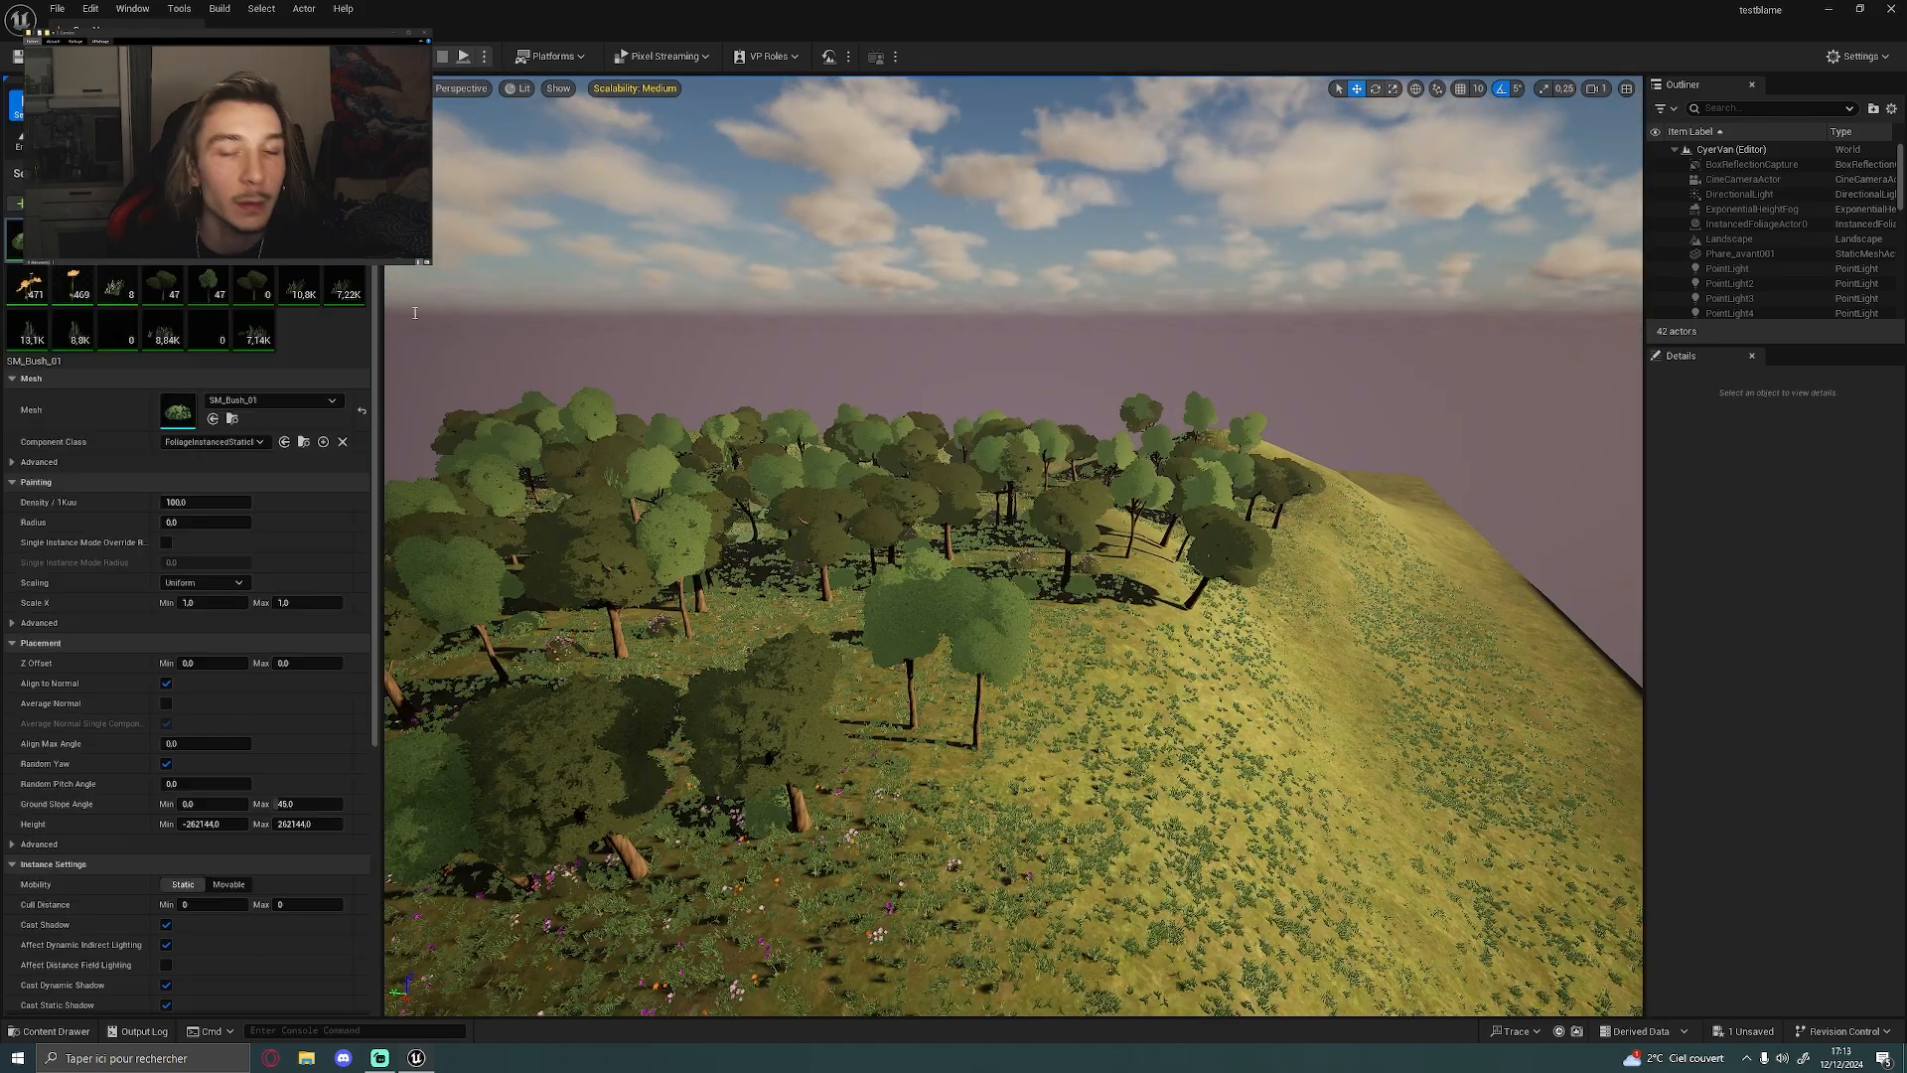
{"action": "right_click_drag", "start_coordinate": [733, 478], "coordinate": [765, 466]}
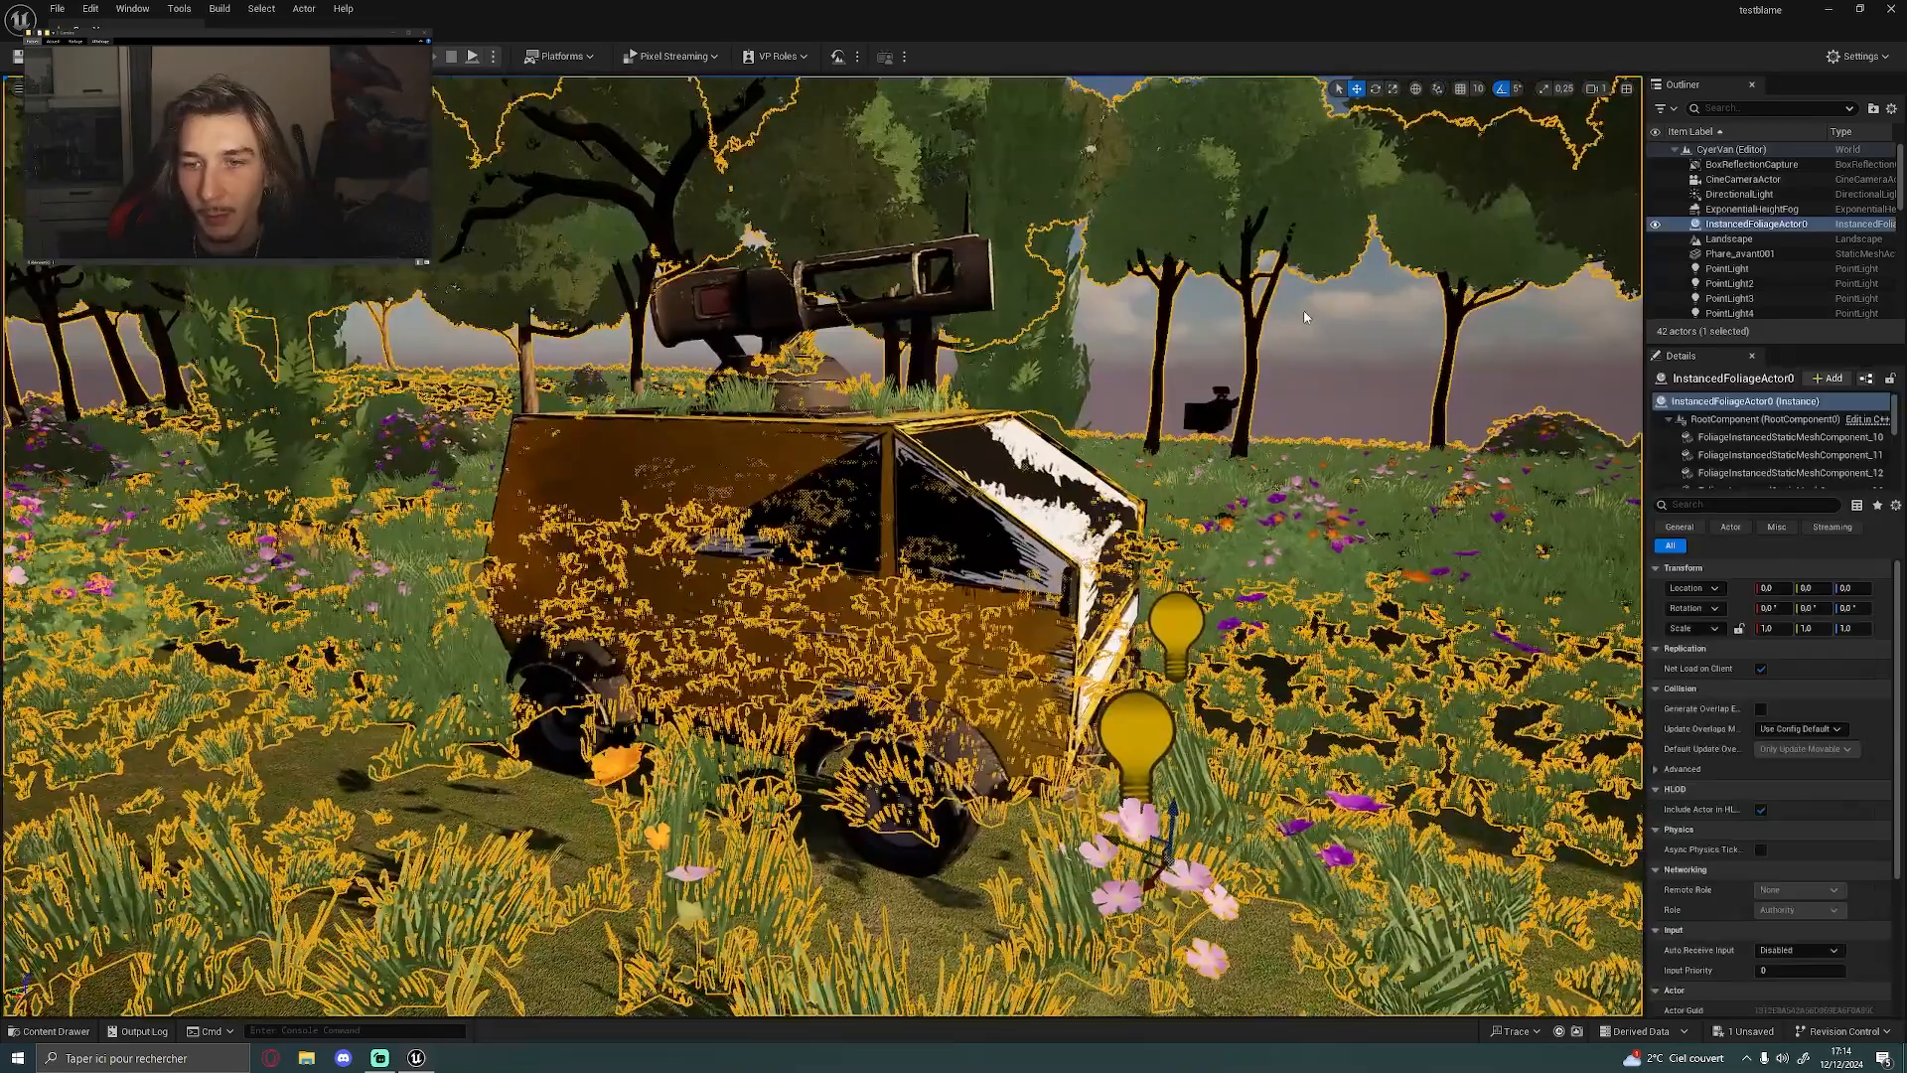
{"action": "left_click", "coordinate": [1306, 318]}
{"action": "key", "text": "d"}
{"action": "right_click_drag", "start_coordinate": [1306, 318], "coordinate": [1063, 322]}
{"action": "key", "text": "a"}
{"action": "left_click_drag", "start_coordinate": [874, 556], "coordinate": [1013, 558], "text": "alt"}
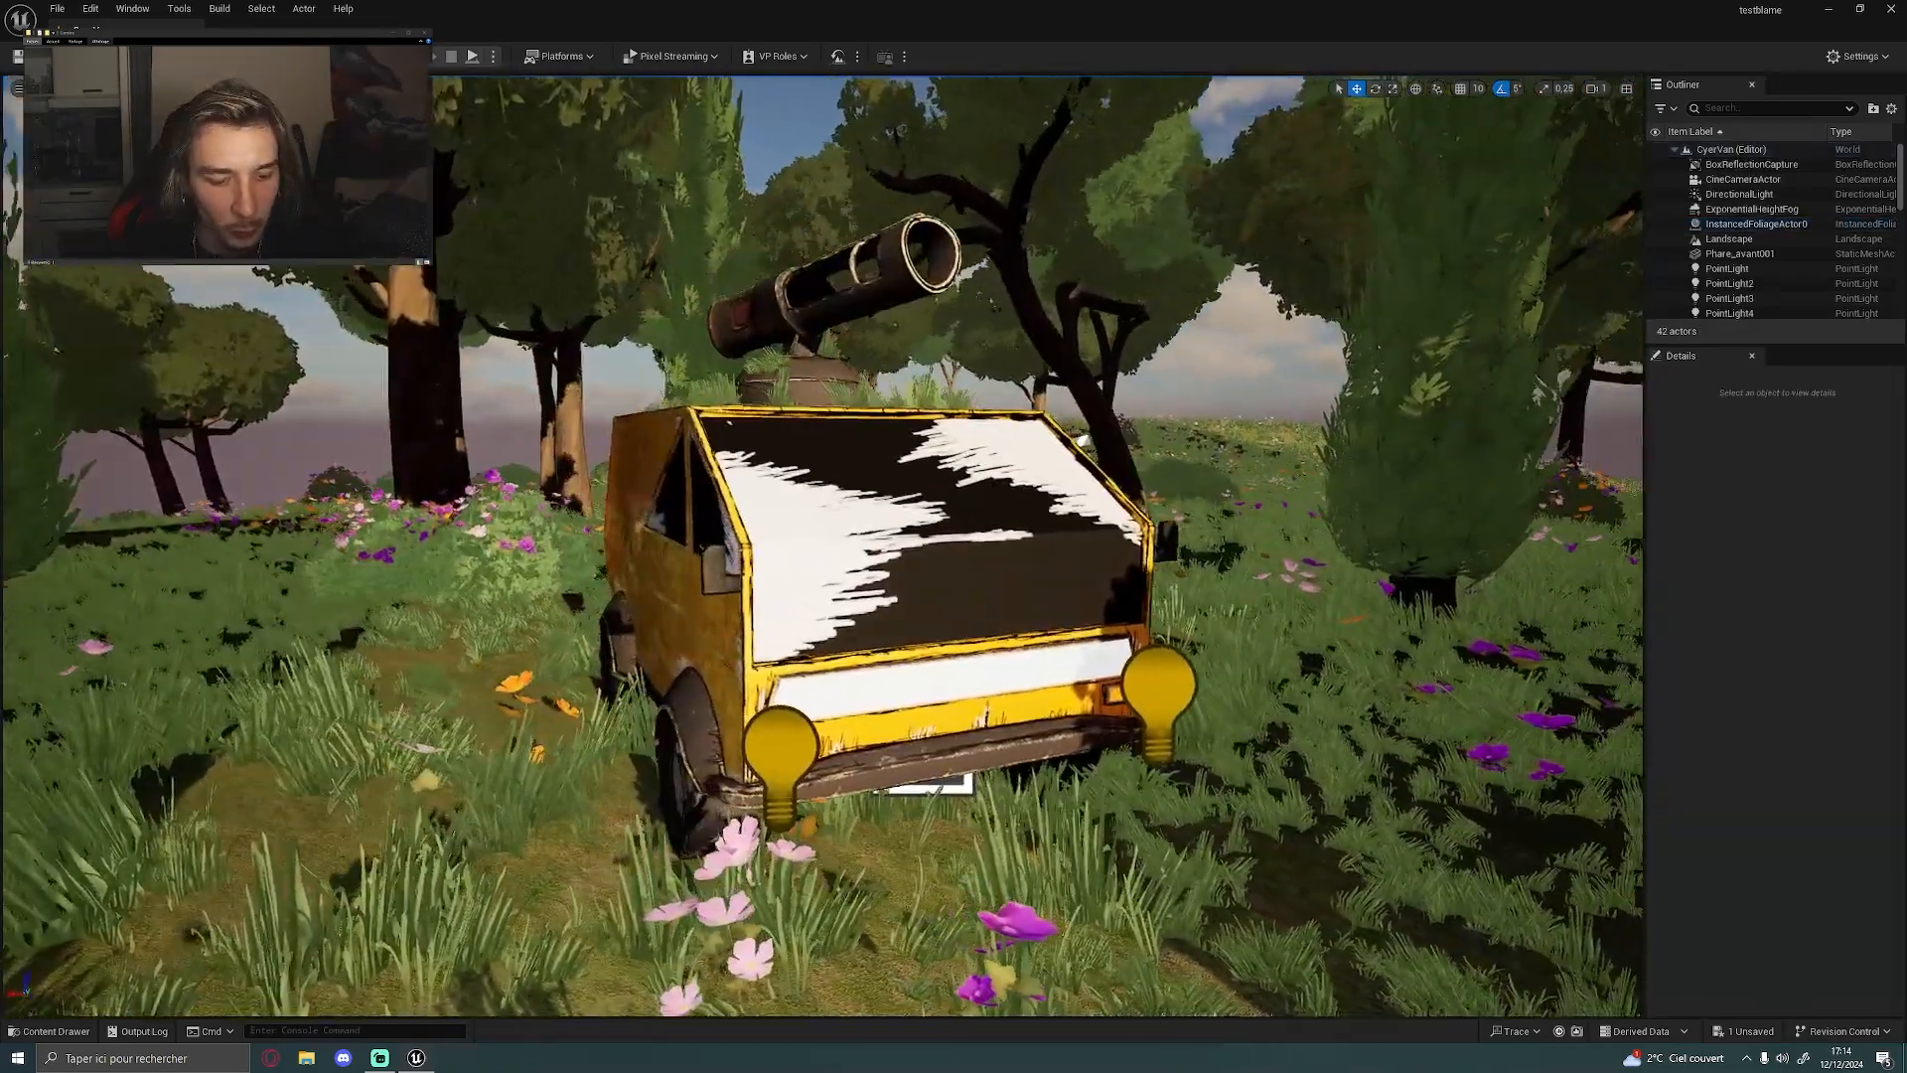
Inspect the van's rear with its red lights and exhaust, toggling Game View to compare with and without helper icons
{"action": "key", "text": "g"}
{"action": "left_click_drag", "start_coordinate": [874, 556], "coordinate": [1073, 556], "text": "alt"}
{"action": "left_click_drag", "start_coordinate": [894, 596], "coordinate": [1148, 624], "text": "alt"}
{"action": "key", "text": "g"}
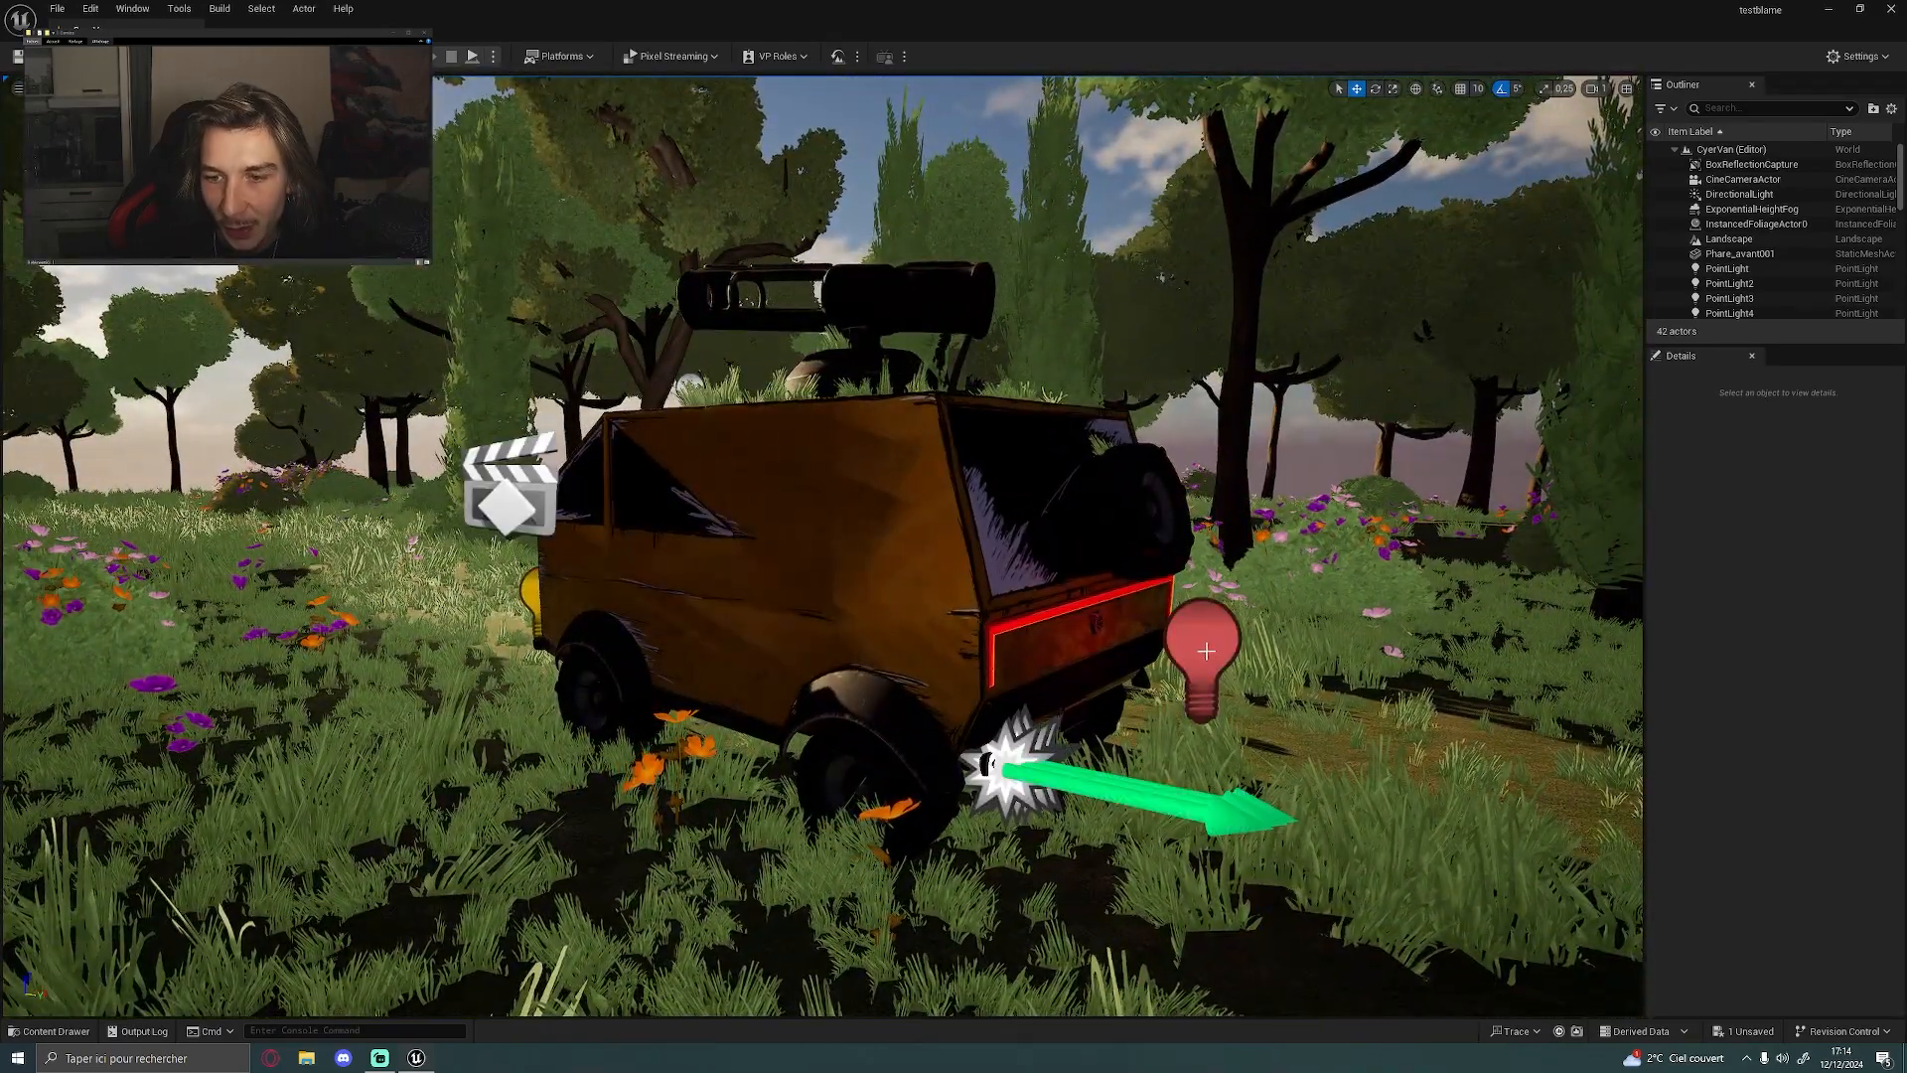
{"action": "key", "text": "g"}
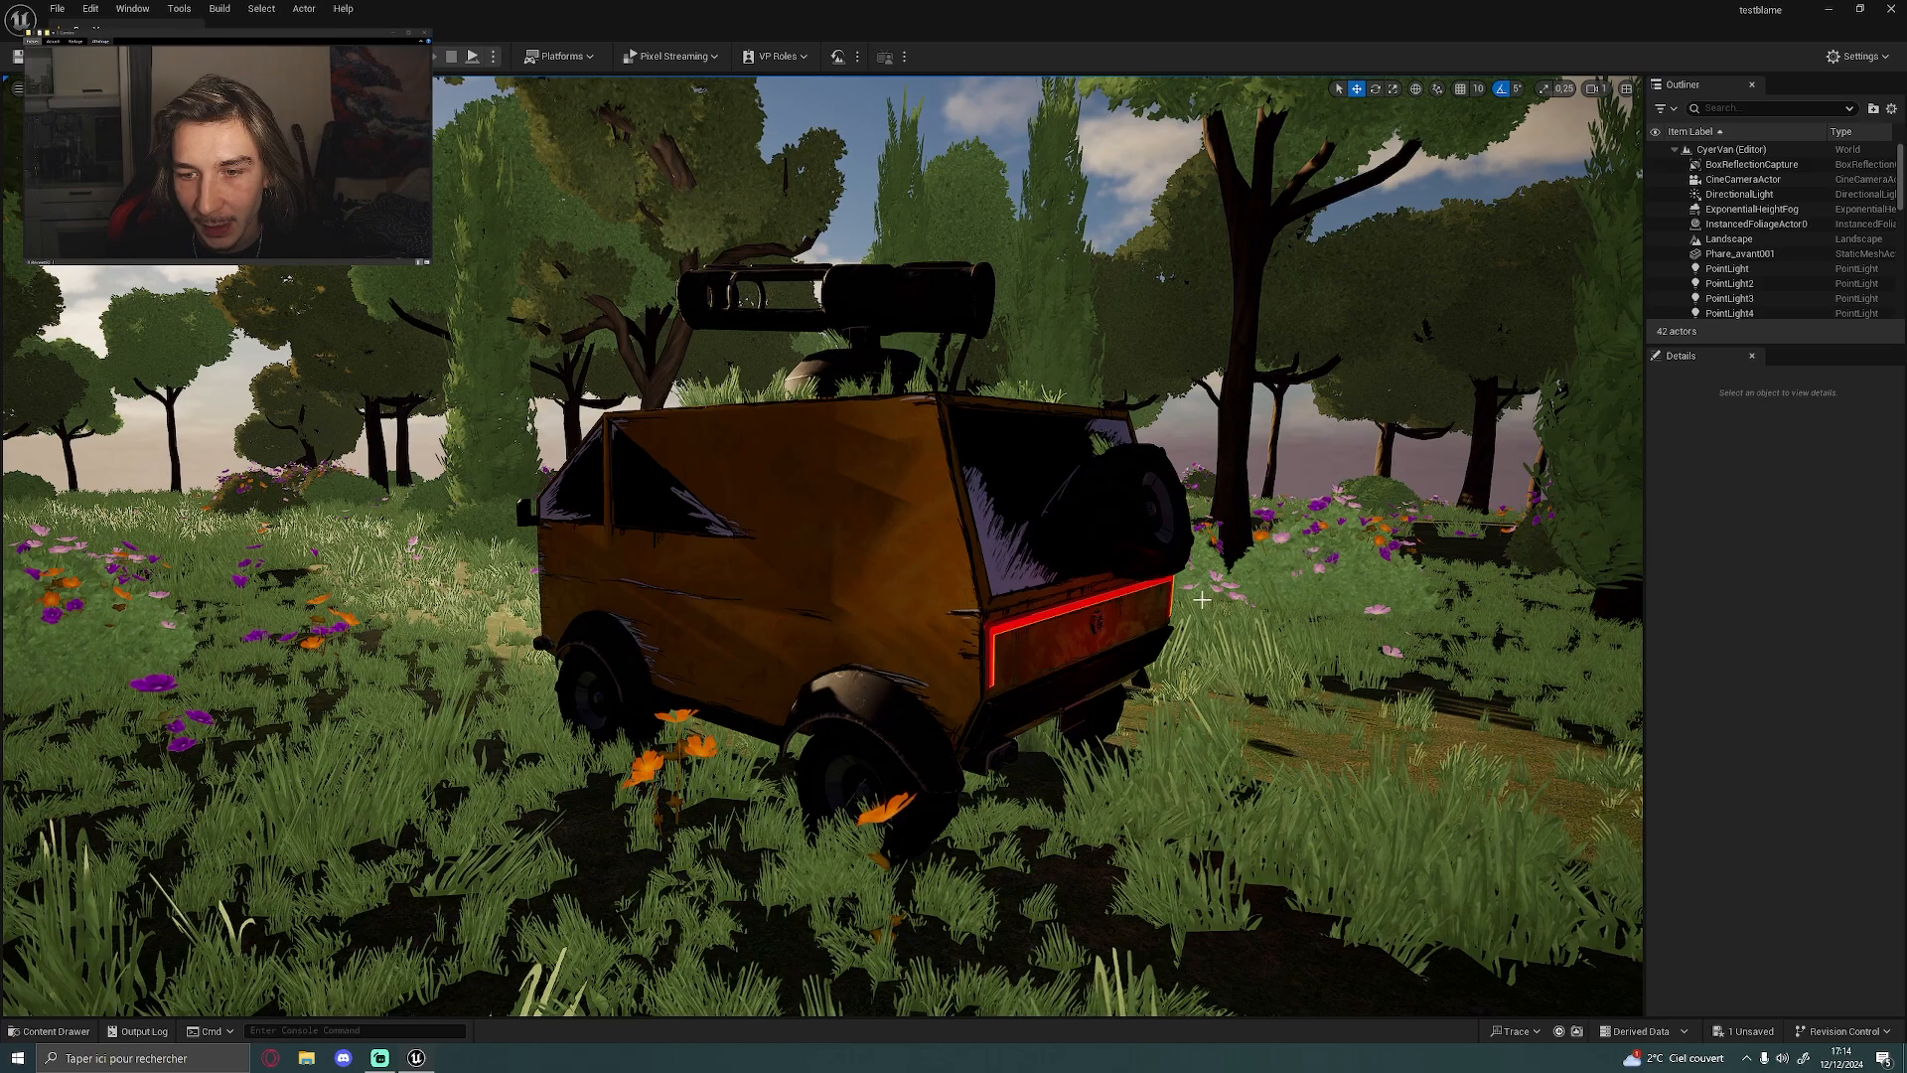
{"action": "key", "text": "g"}
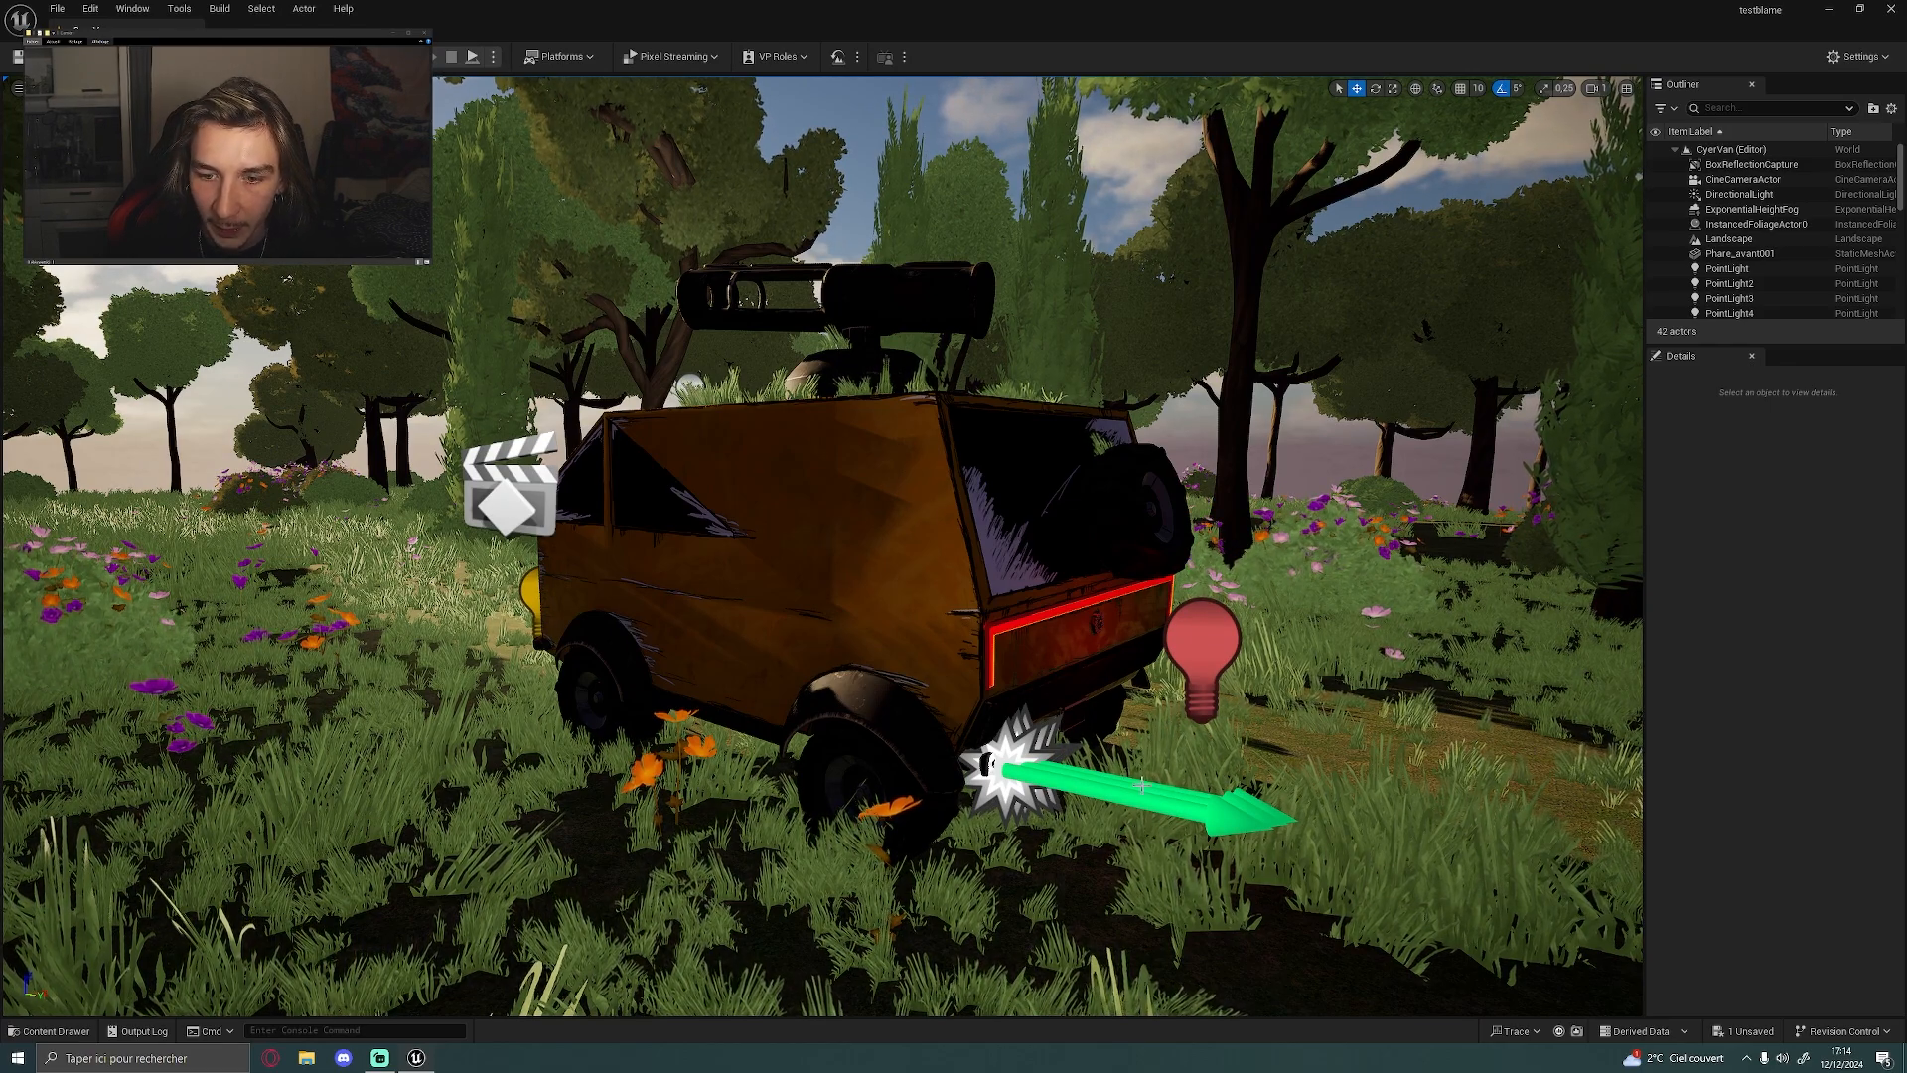
{"action": "key", "text": "g"}
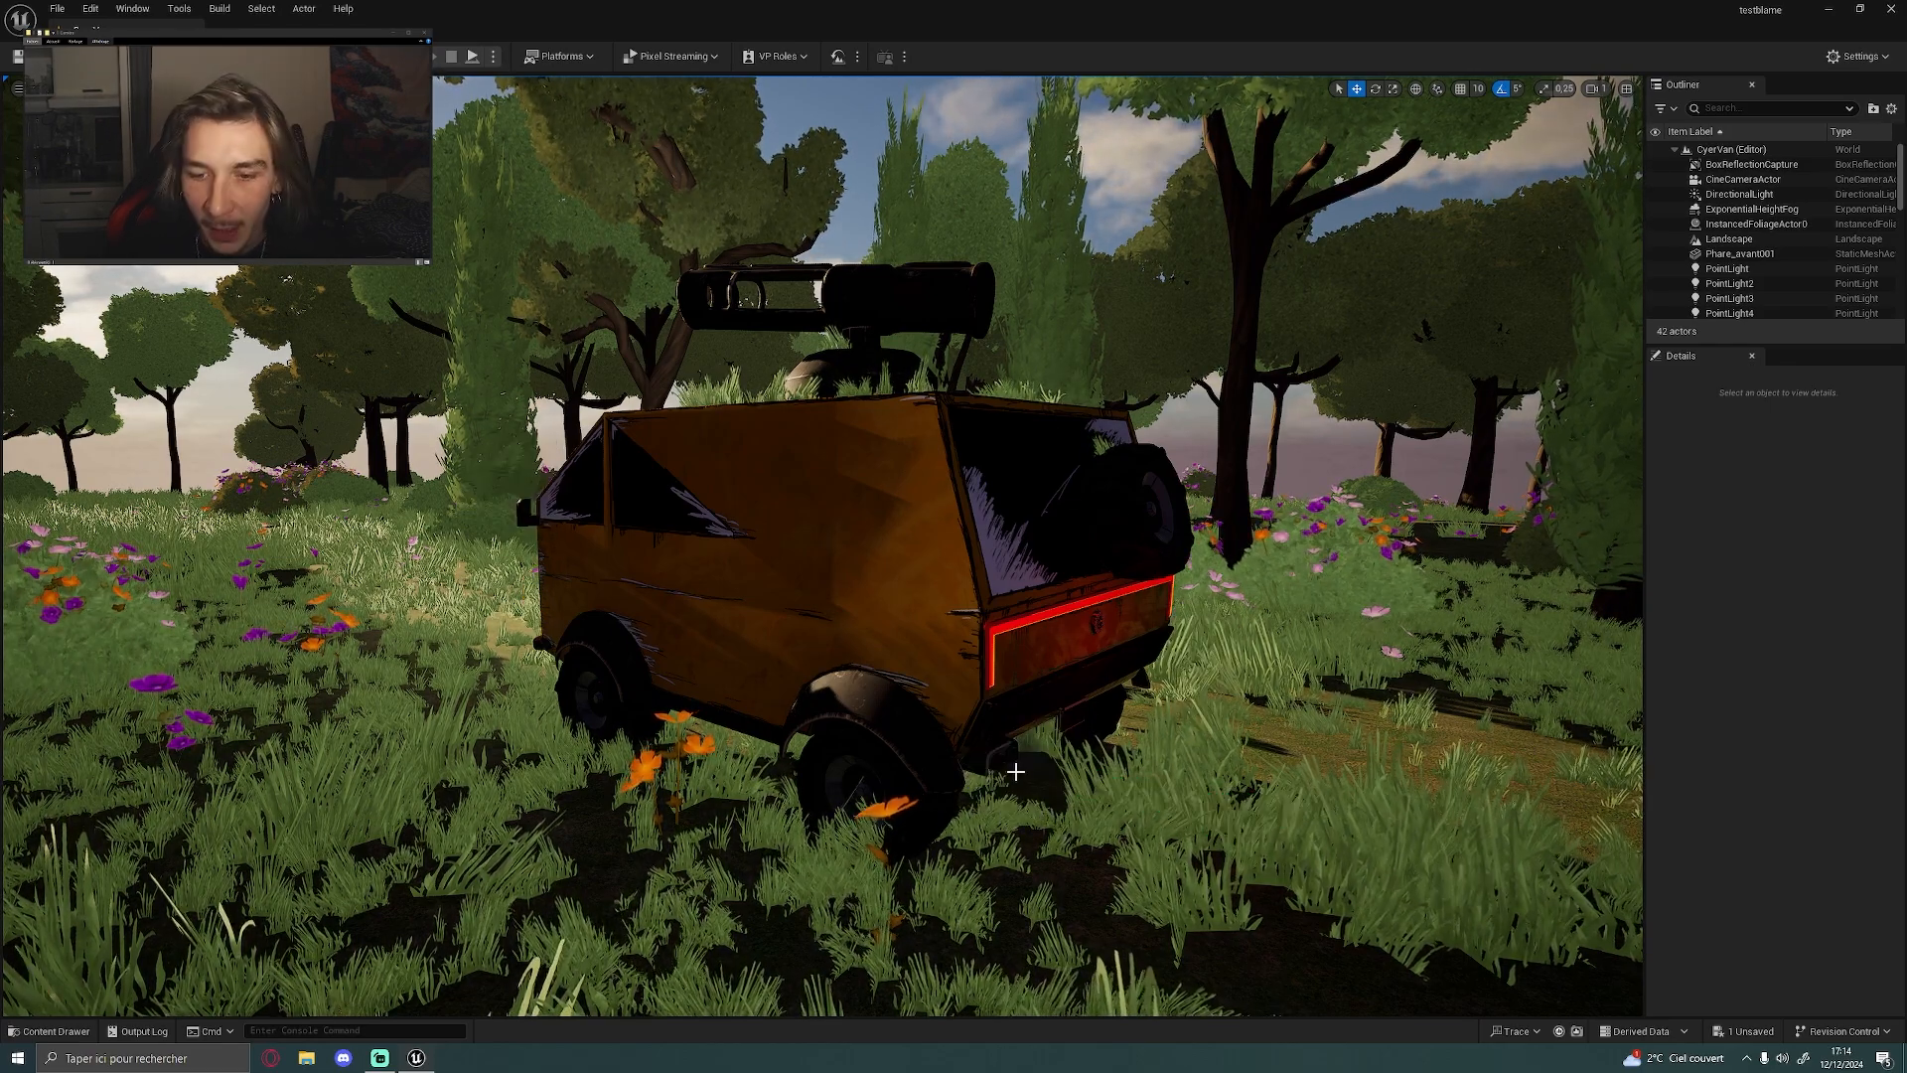
View the van's side, roof turret and surrounding clearing with the viewport helper icons hidden
{"action": "left_click_drag", "start_coordinate": [823, 545], "coordinate": [919, 512], "text": "alt"}
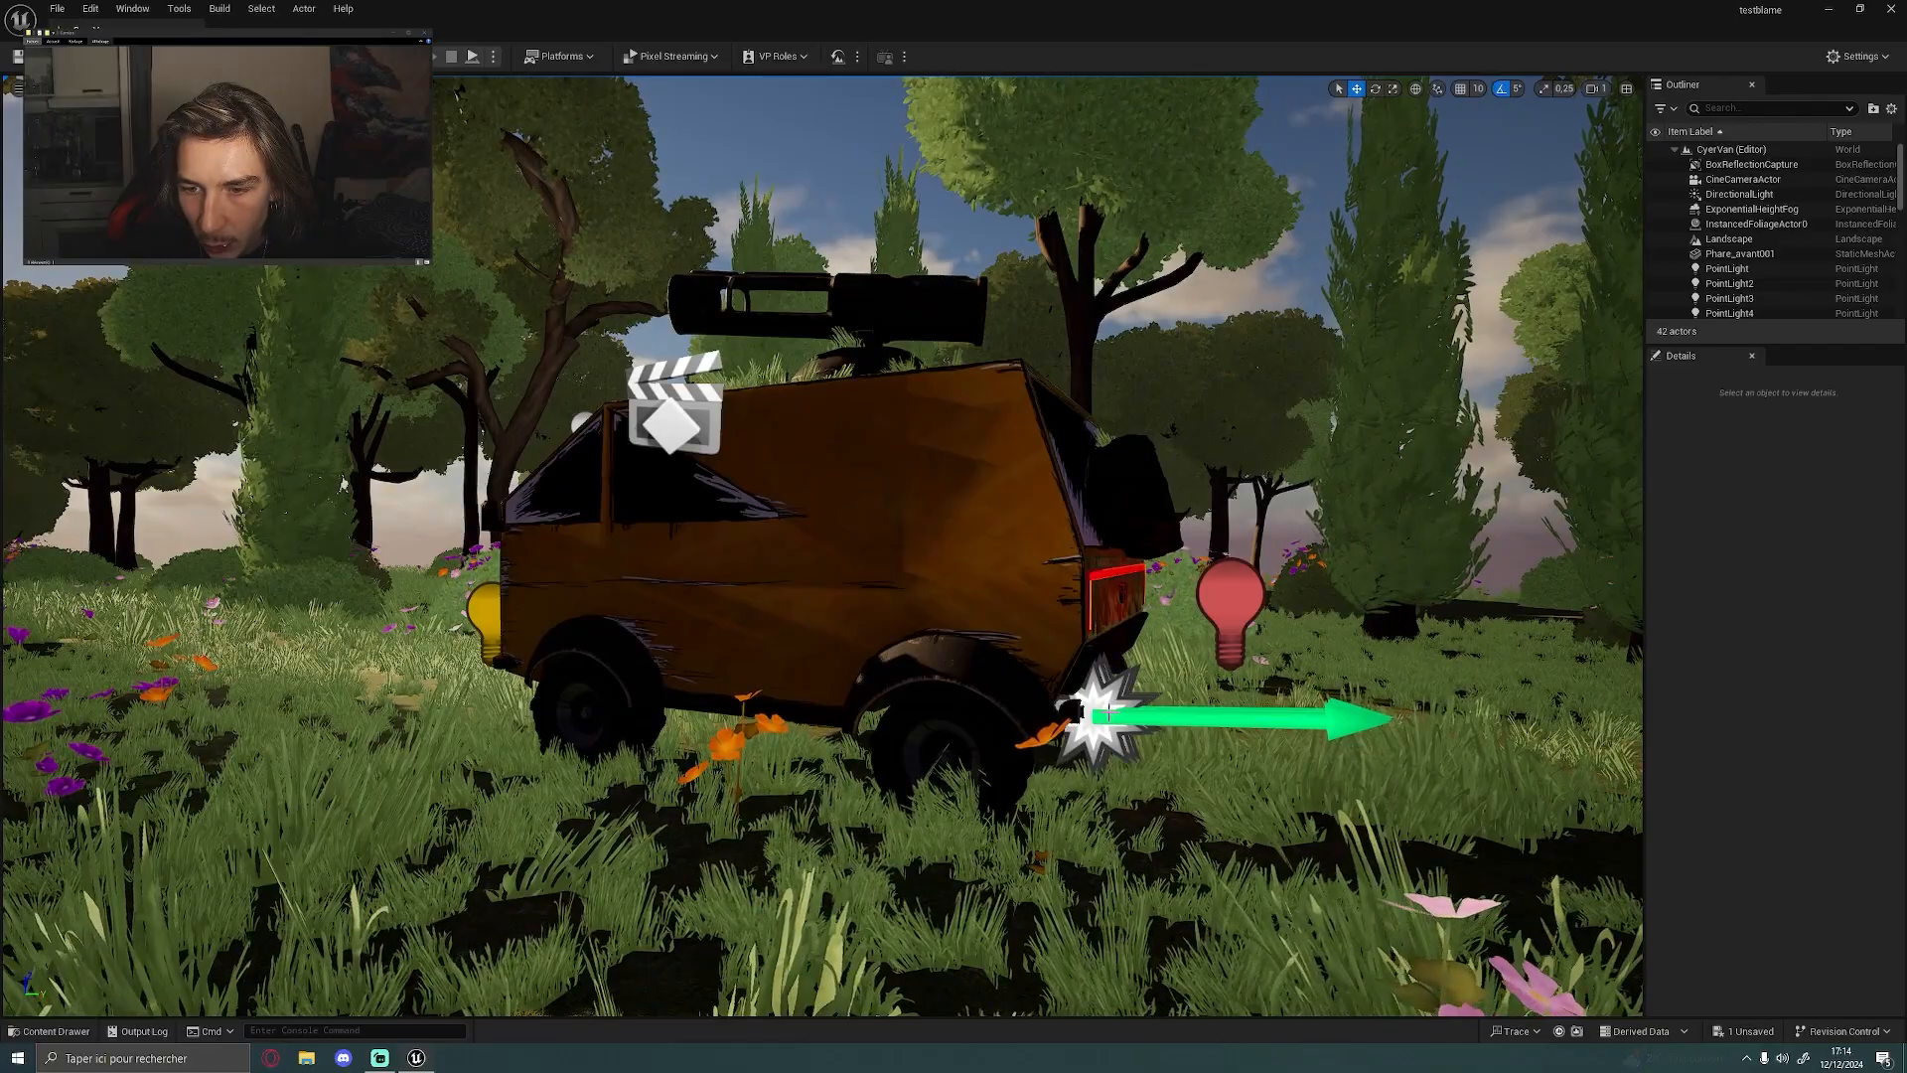
{"action": "key", "text": "g"}
{"action": "left_click_drag", "start_coordinate": [1150, 551], "coordinate": [1212, 596], "text": "alt"}
{"action": "left_click_drag", "start_coordinate": [815, 610], "coordinate": [982, 627], "text": "alt"}
{"action": "left_click_drag", "start_coordinate": [710, 441], "coordinate": [748, 376], "text": "alt"}
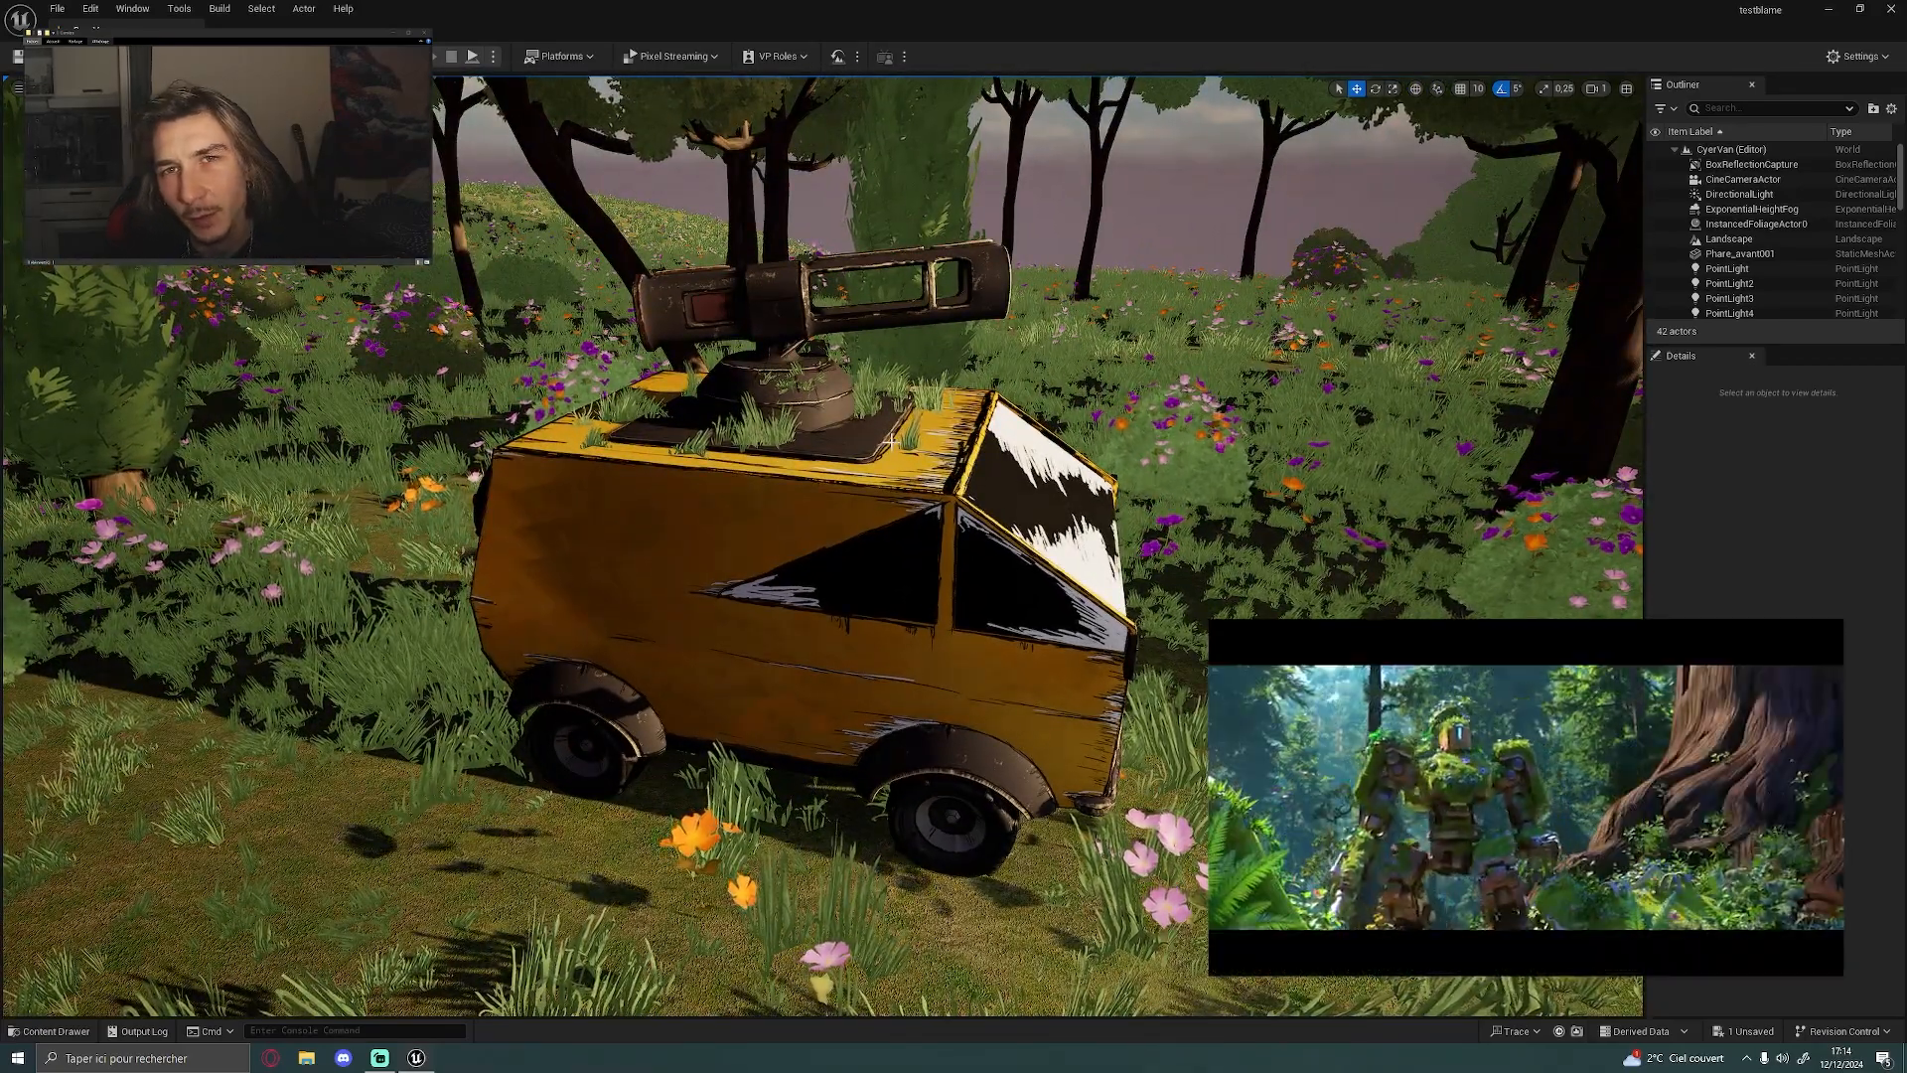
{"action": "scroll", "coordinate": [891, 441], "scroll_direction": "down", "scroll_amount": 5}
{"action": "scroll", "coordinate": [891, 441], "scroll_direction": "up", "scroll_amount": 2}
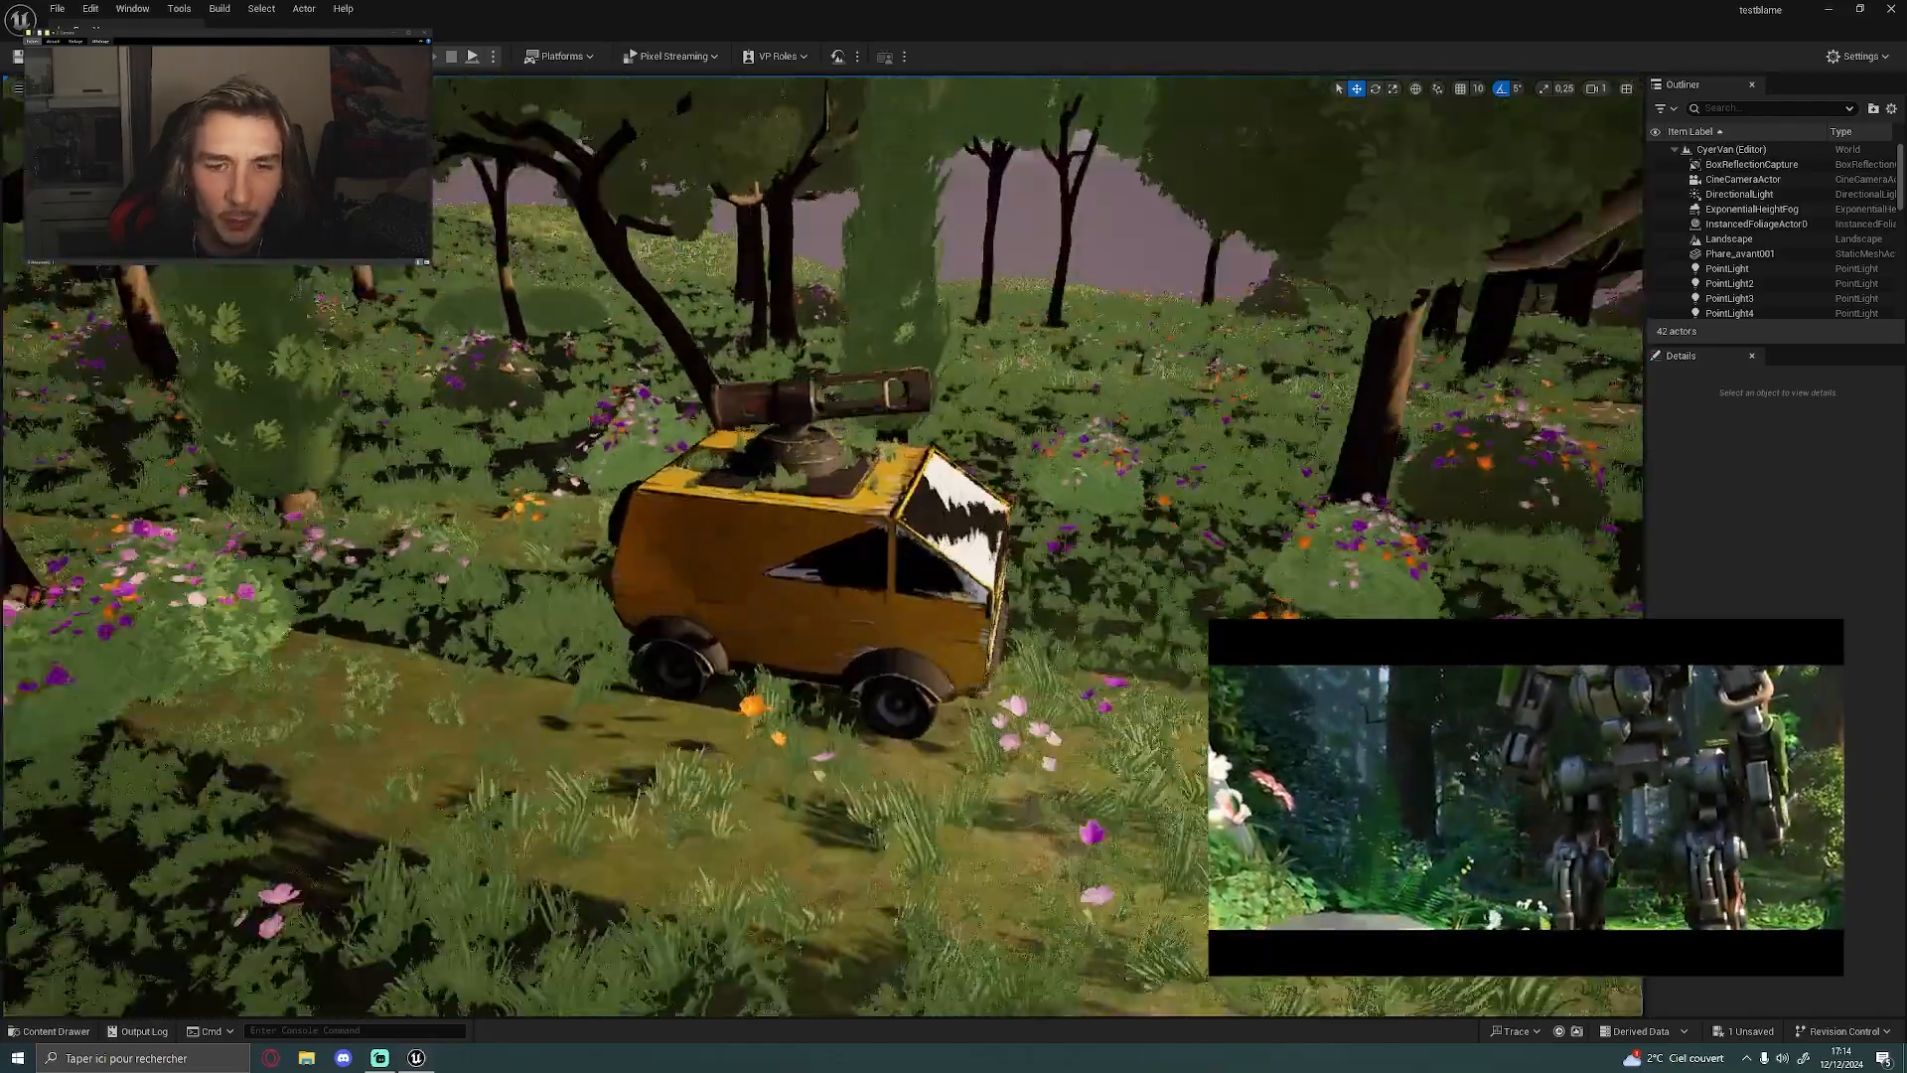
{"action": "scroll", "coordinate": [891, 441], "scroll_direction": "up", "scroll_amount": 3}
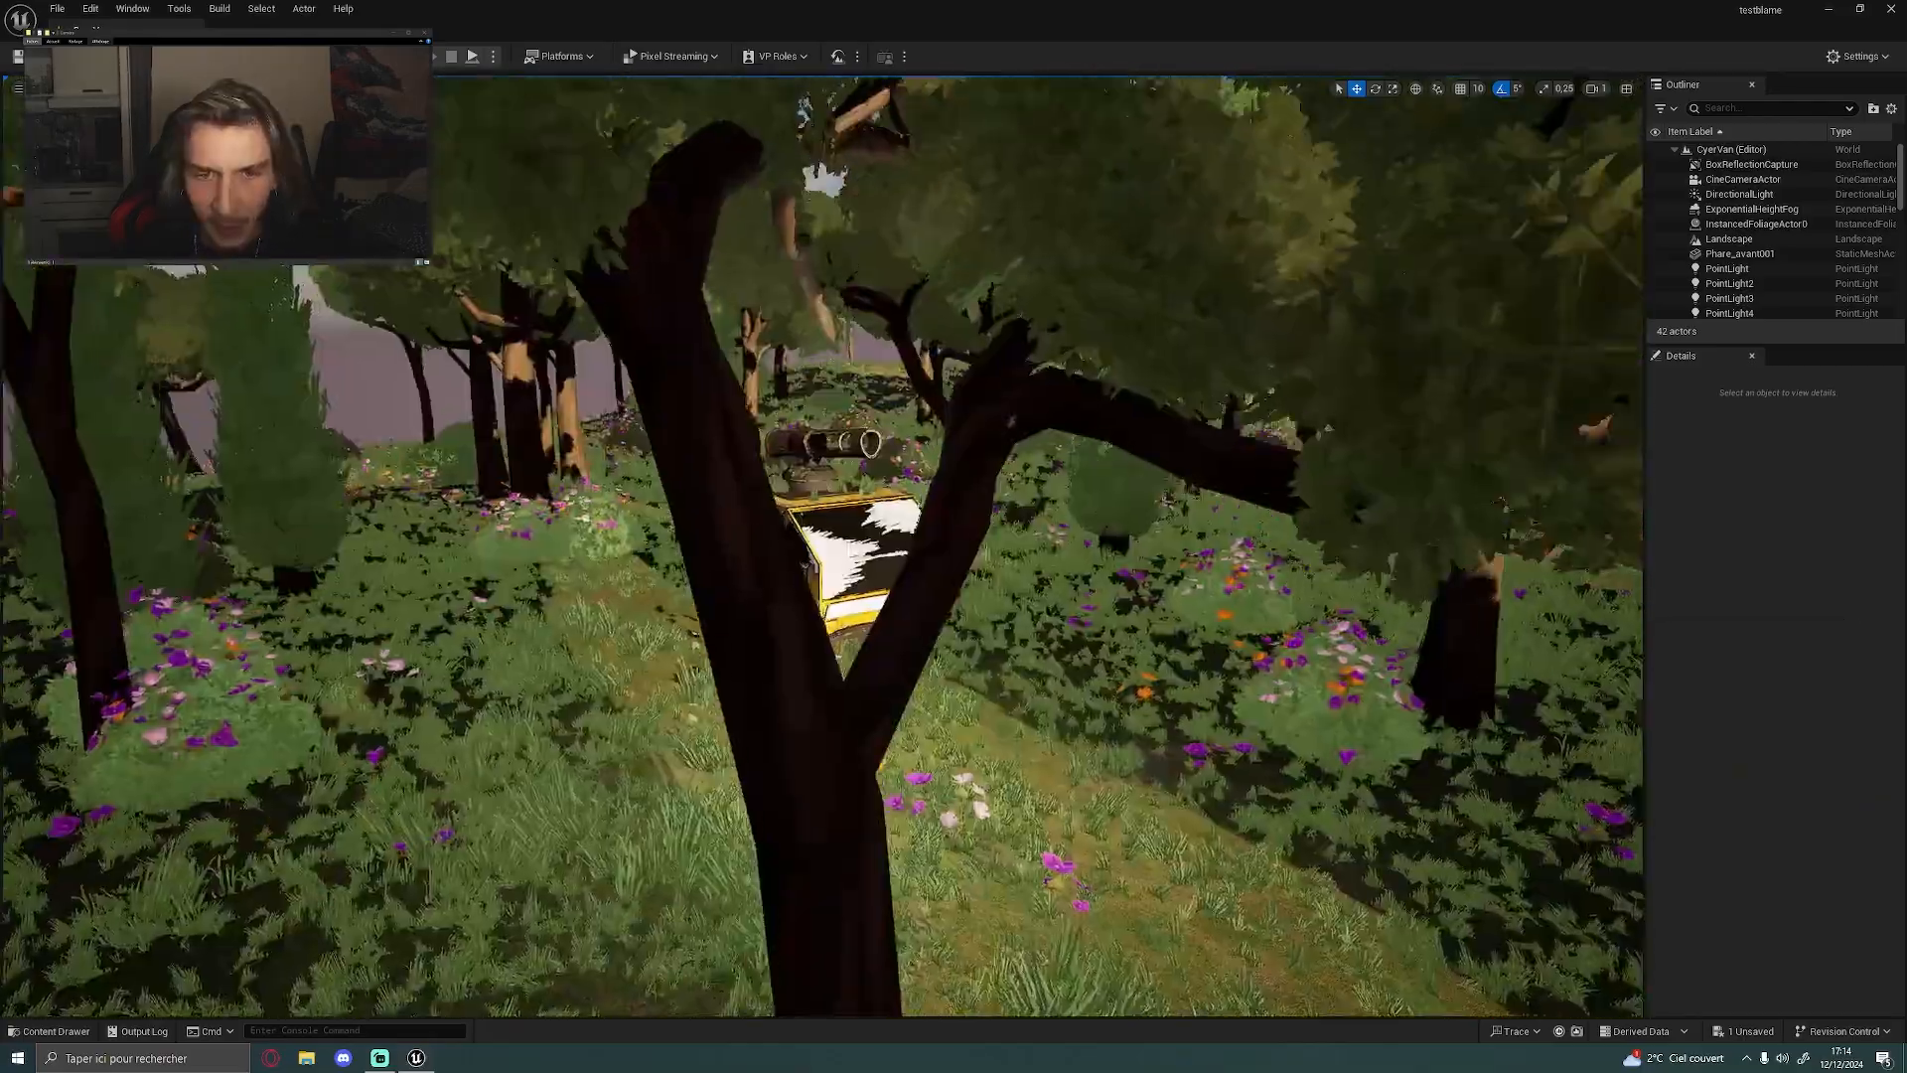
{"action": "scroll", "coordinate": [891, 441], "scroll_direction": "down", "scroll_amount": 10}
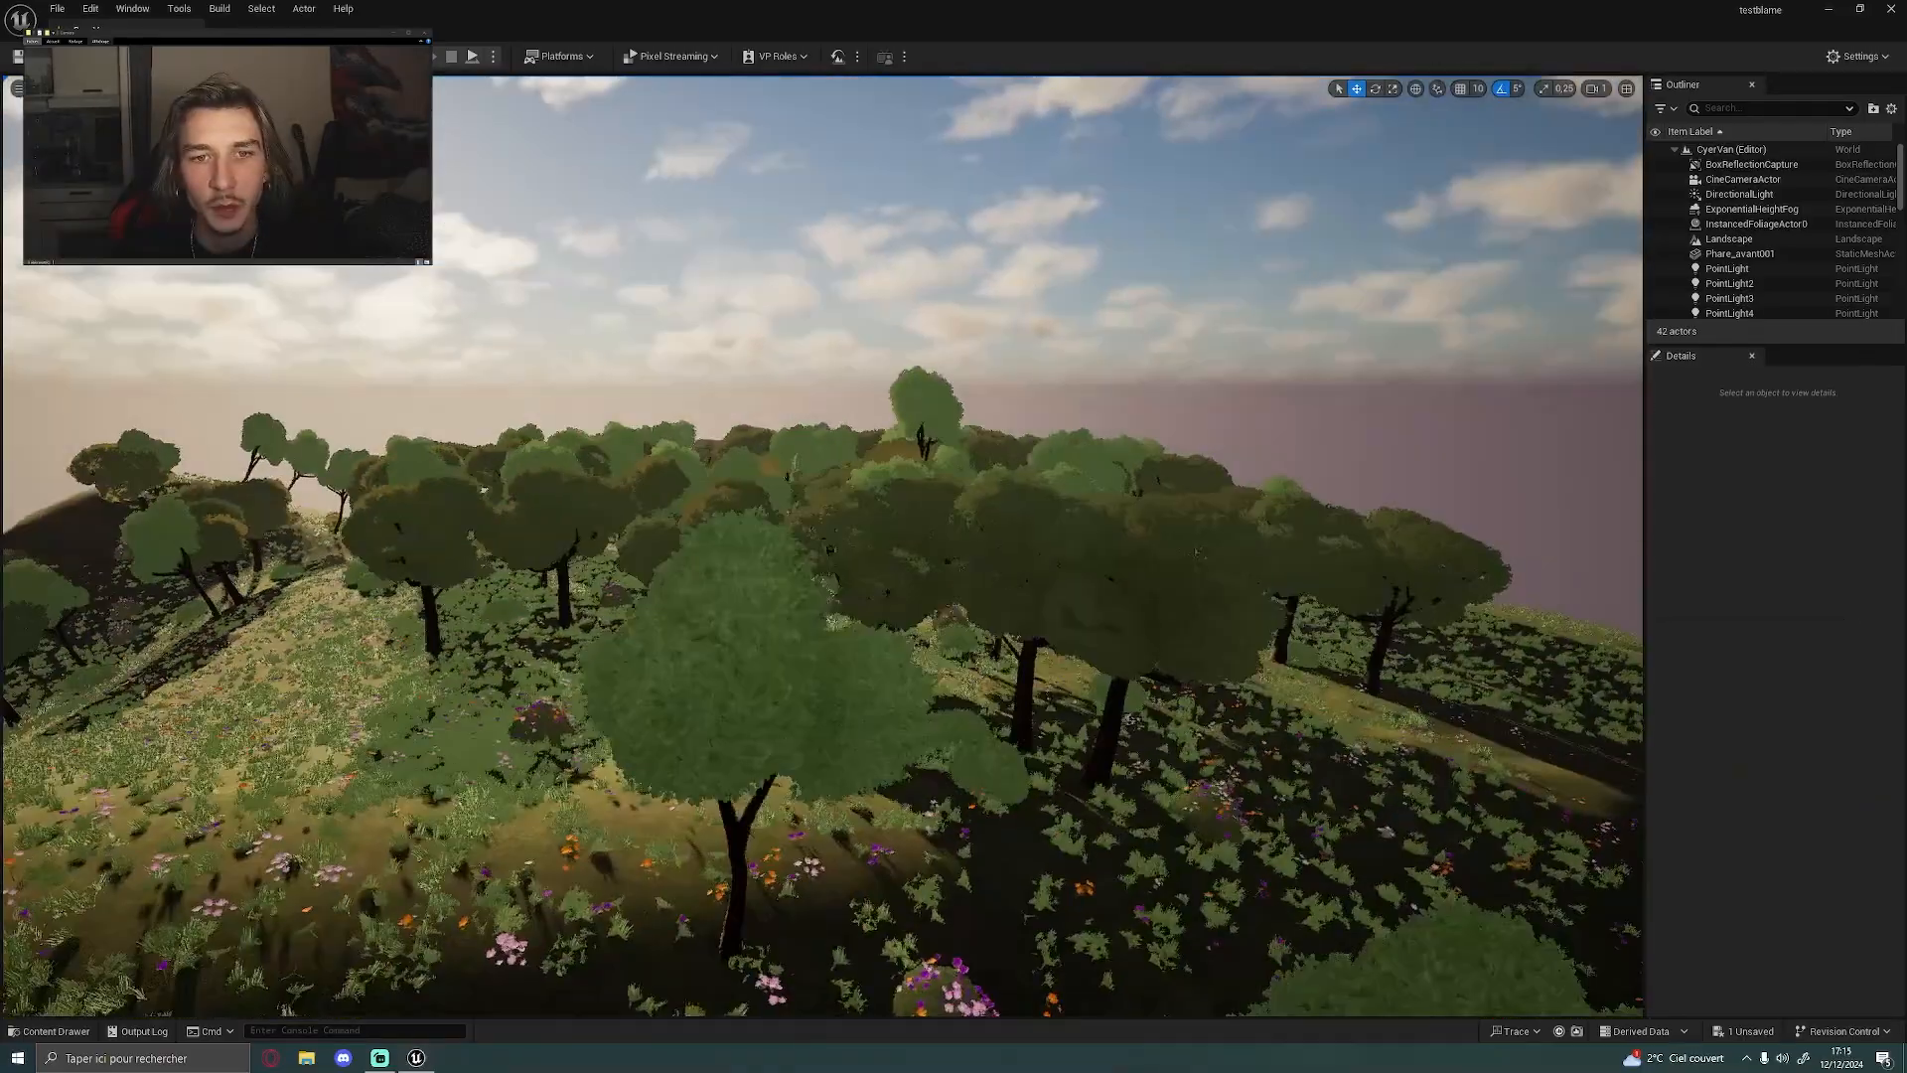
Select the DirectionalLight and rotate it to change the sunlight direction over the forest and the van
{"action": "right_click_drag", "start_coordinate": [884, 314], "coordinate": [1052, 348]}
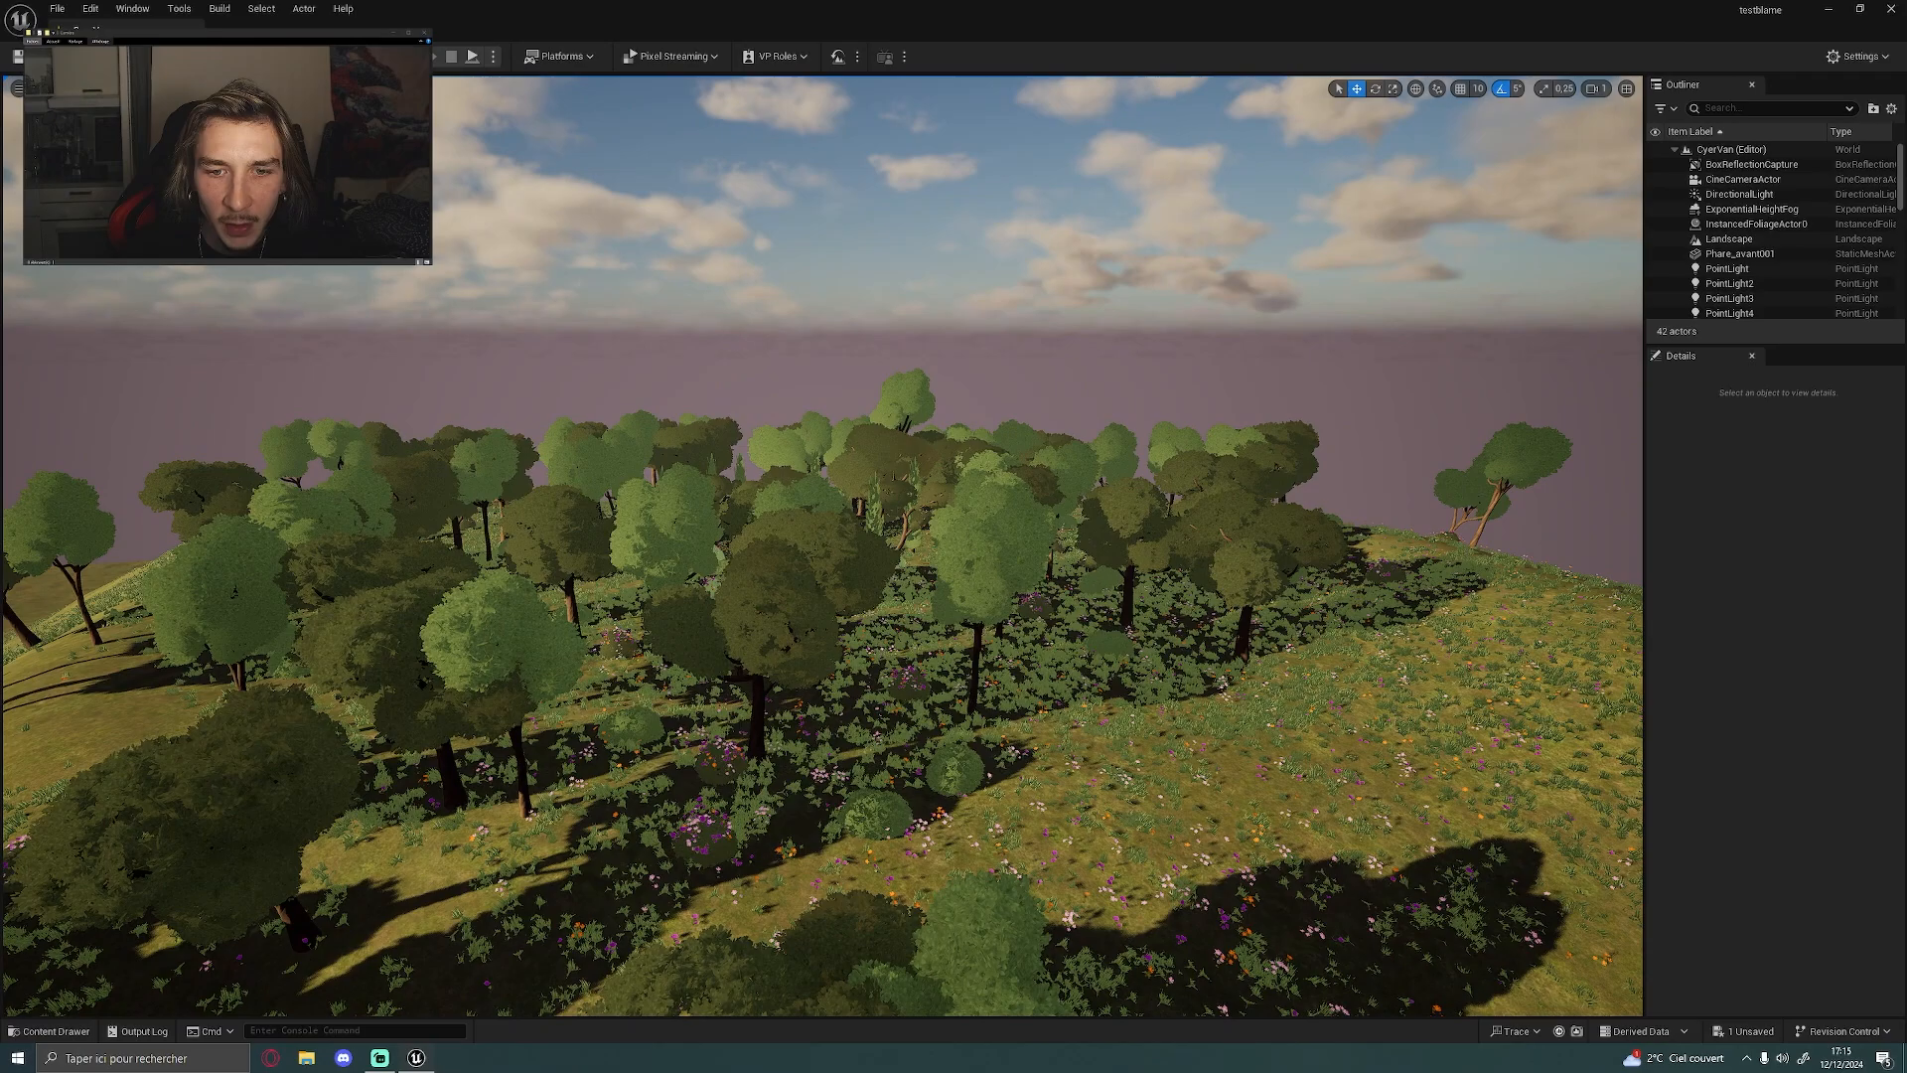
{"action": "right_click_drag", "start_coordinate": [843, 349], "coordinate": [779, 367]}
{"action": "left_click", "coordinate": [1718, 194]}
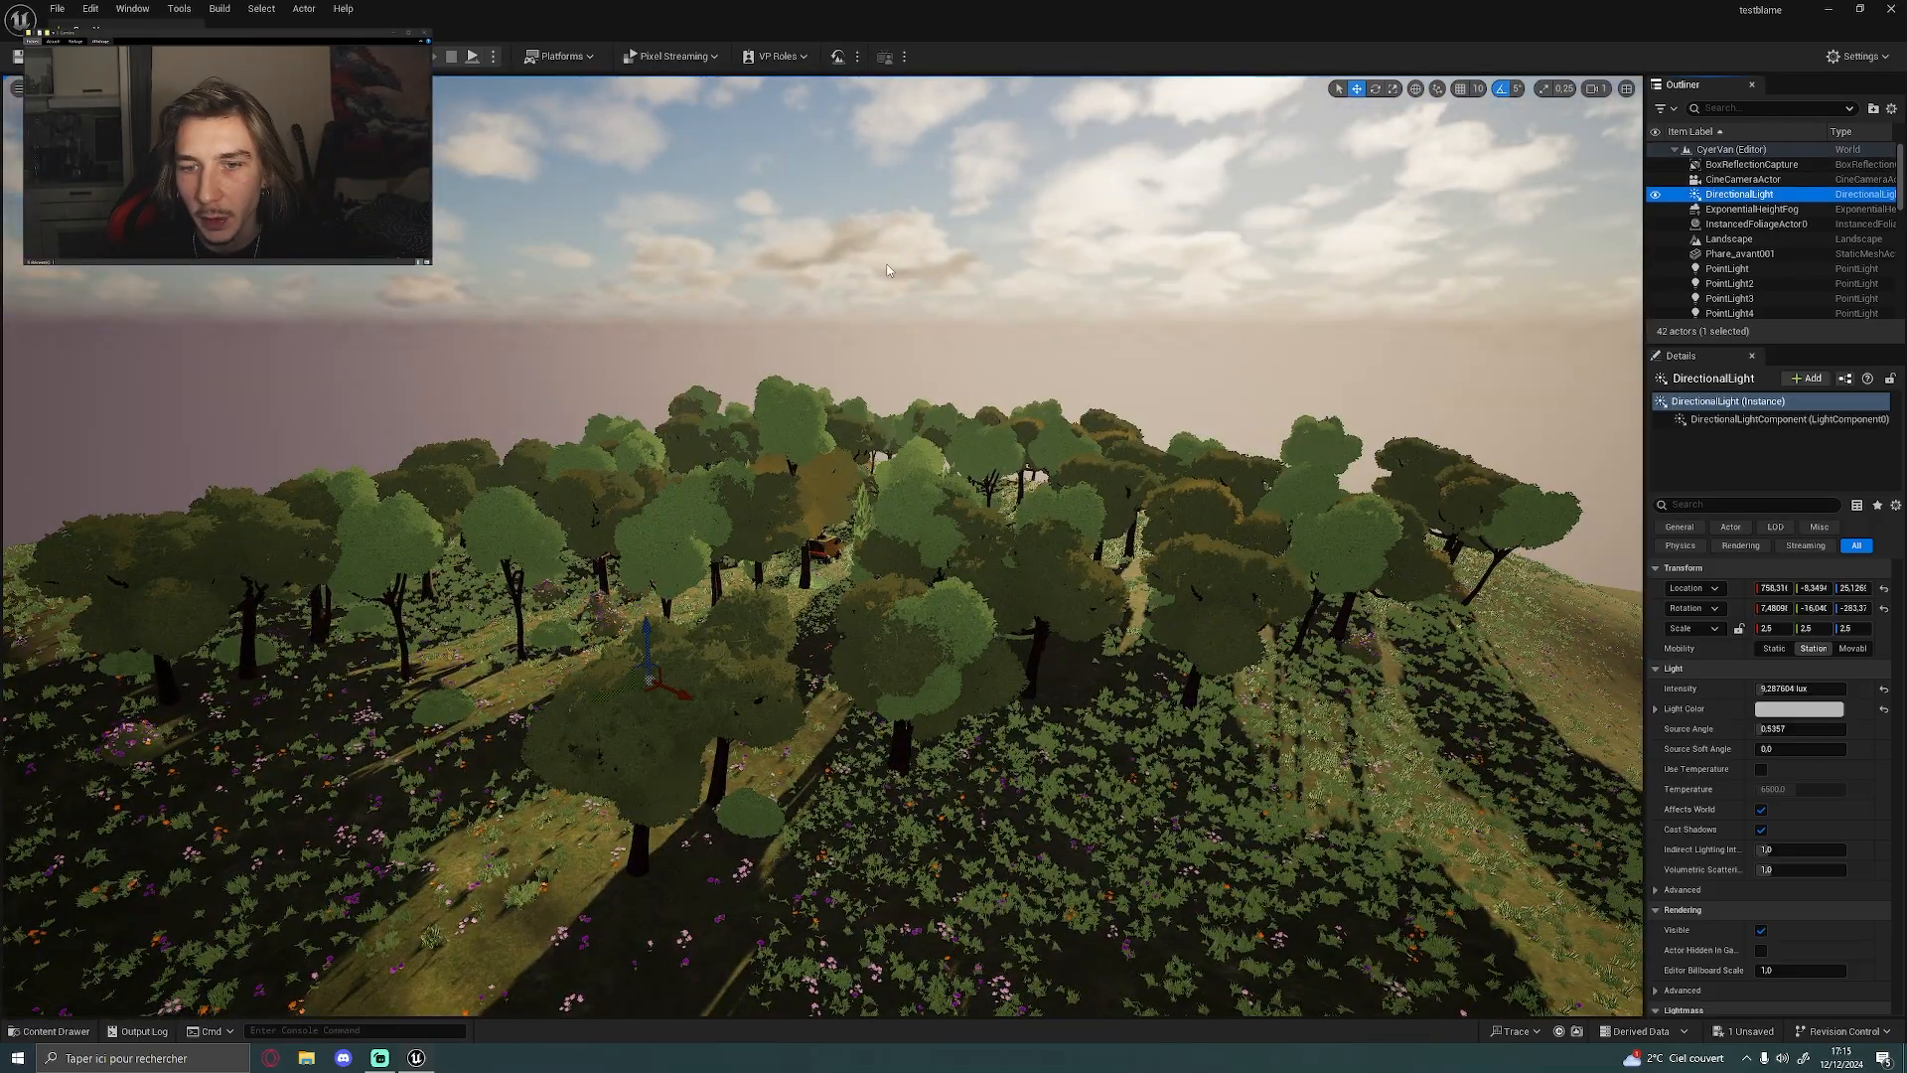
{"action": "right_click_drag", "start_coordinate": [887, 270], "coordinate": [880, 275]}
{"action": "left_click_drag", "start_coordinate": [685, 657], "coordinate": [795, 625]}
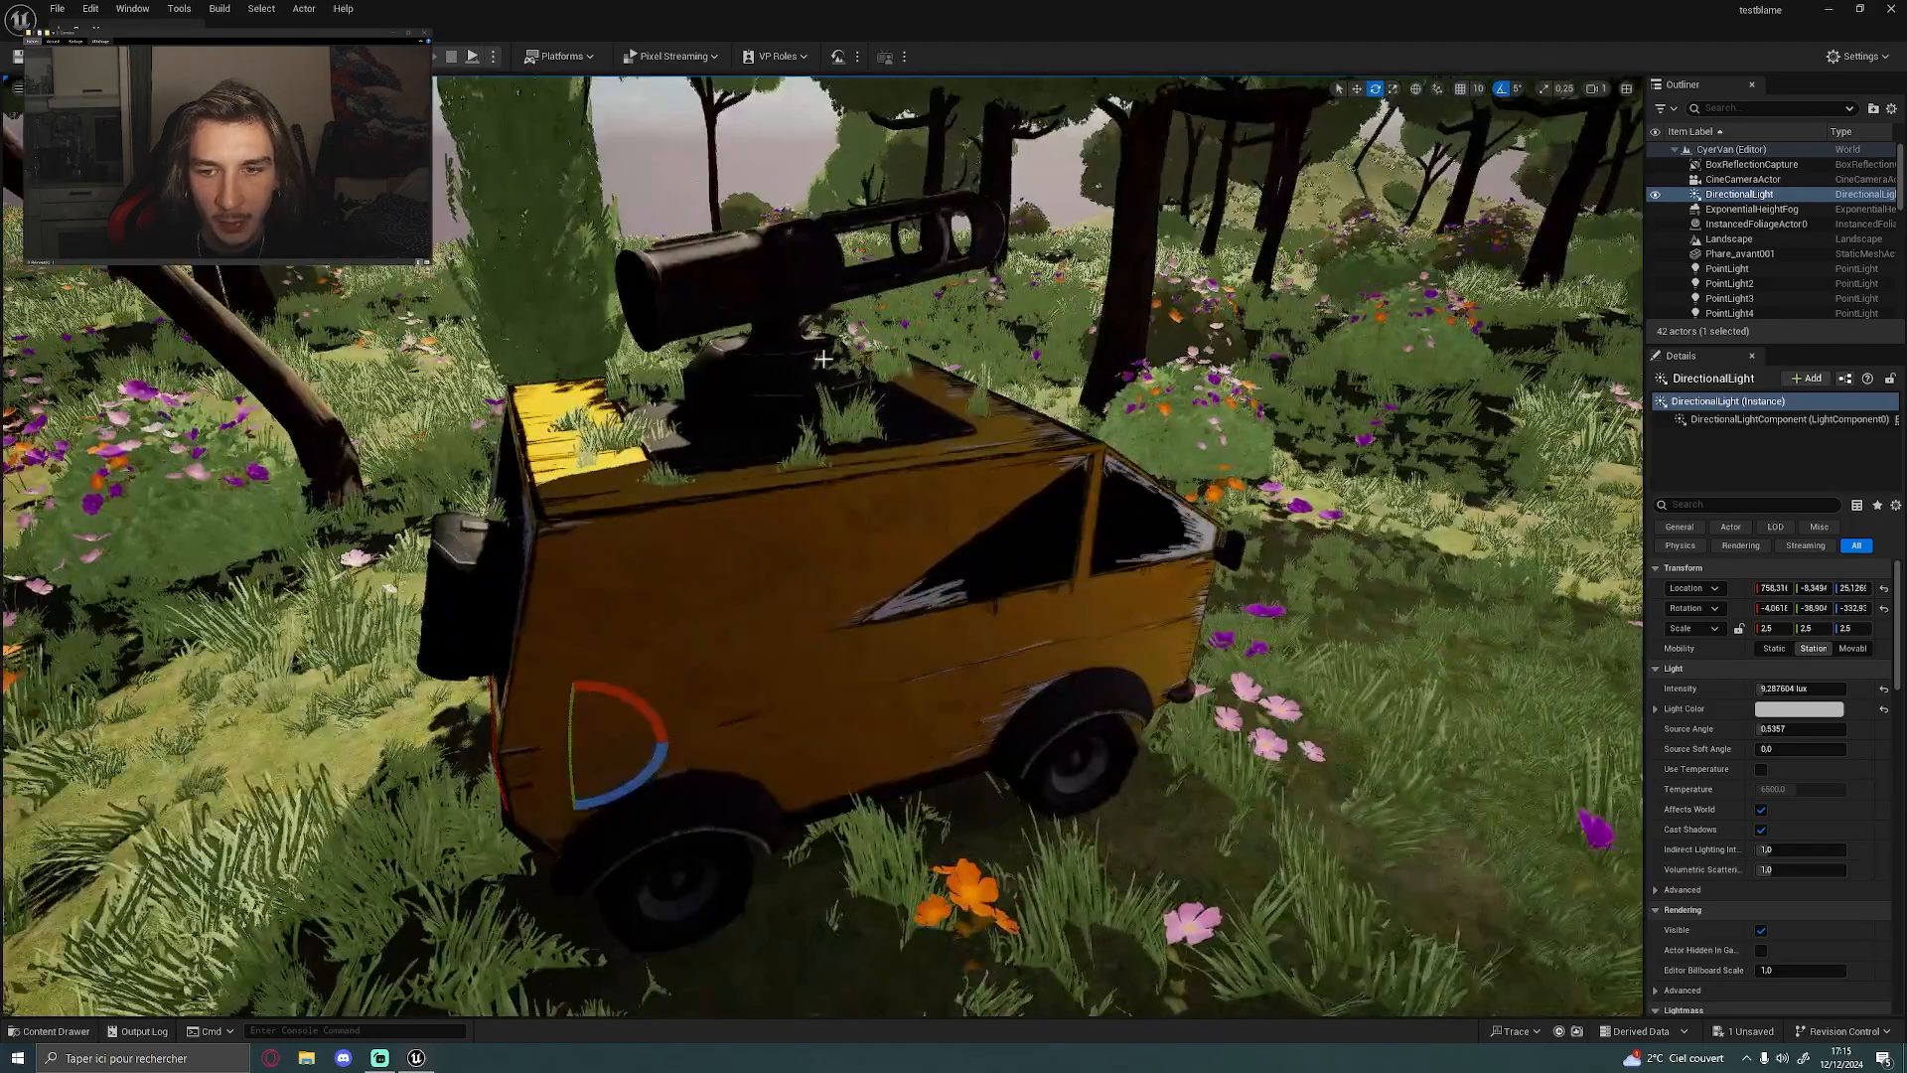
{"action": "right_click_drag", "start_coordinate": [706, 609], "coordinate": [787, 593]}
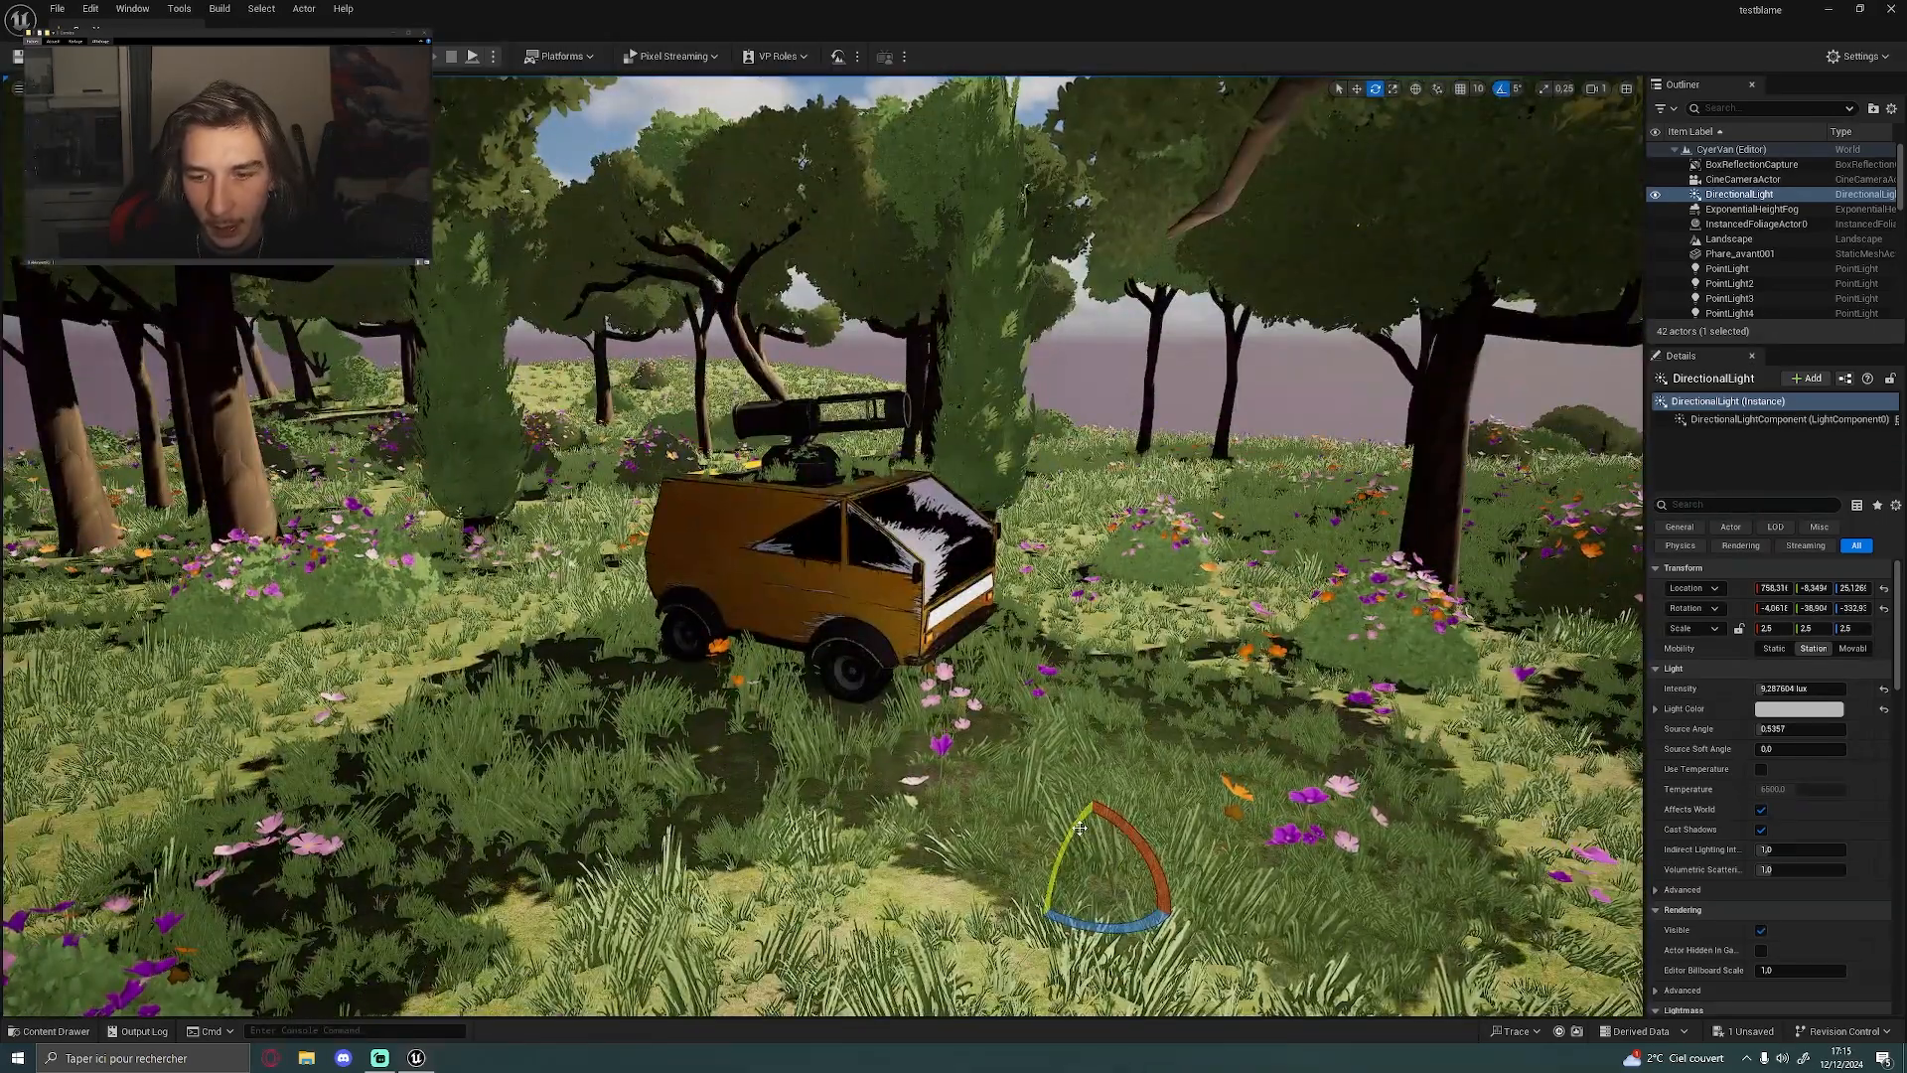
{"action": "left_click_drag", "start_coordinate": [1079, 827], "coordinate": [1083, 825]}
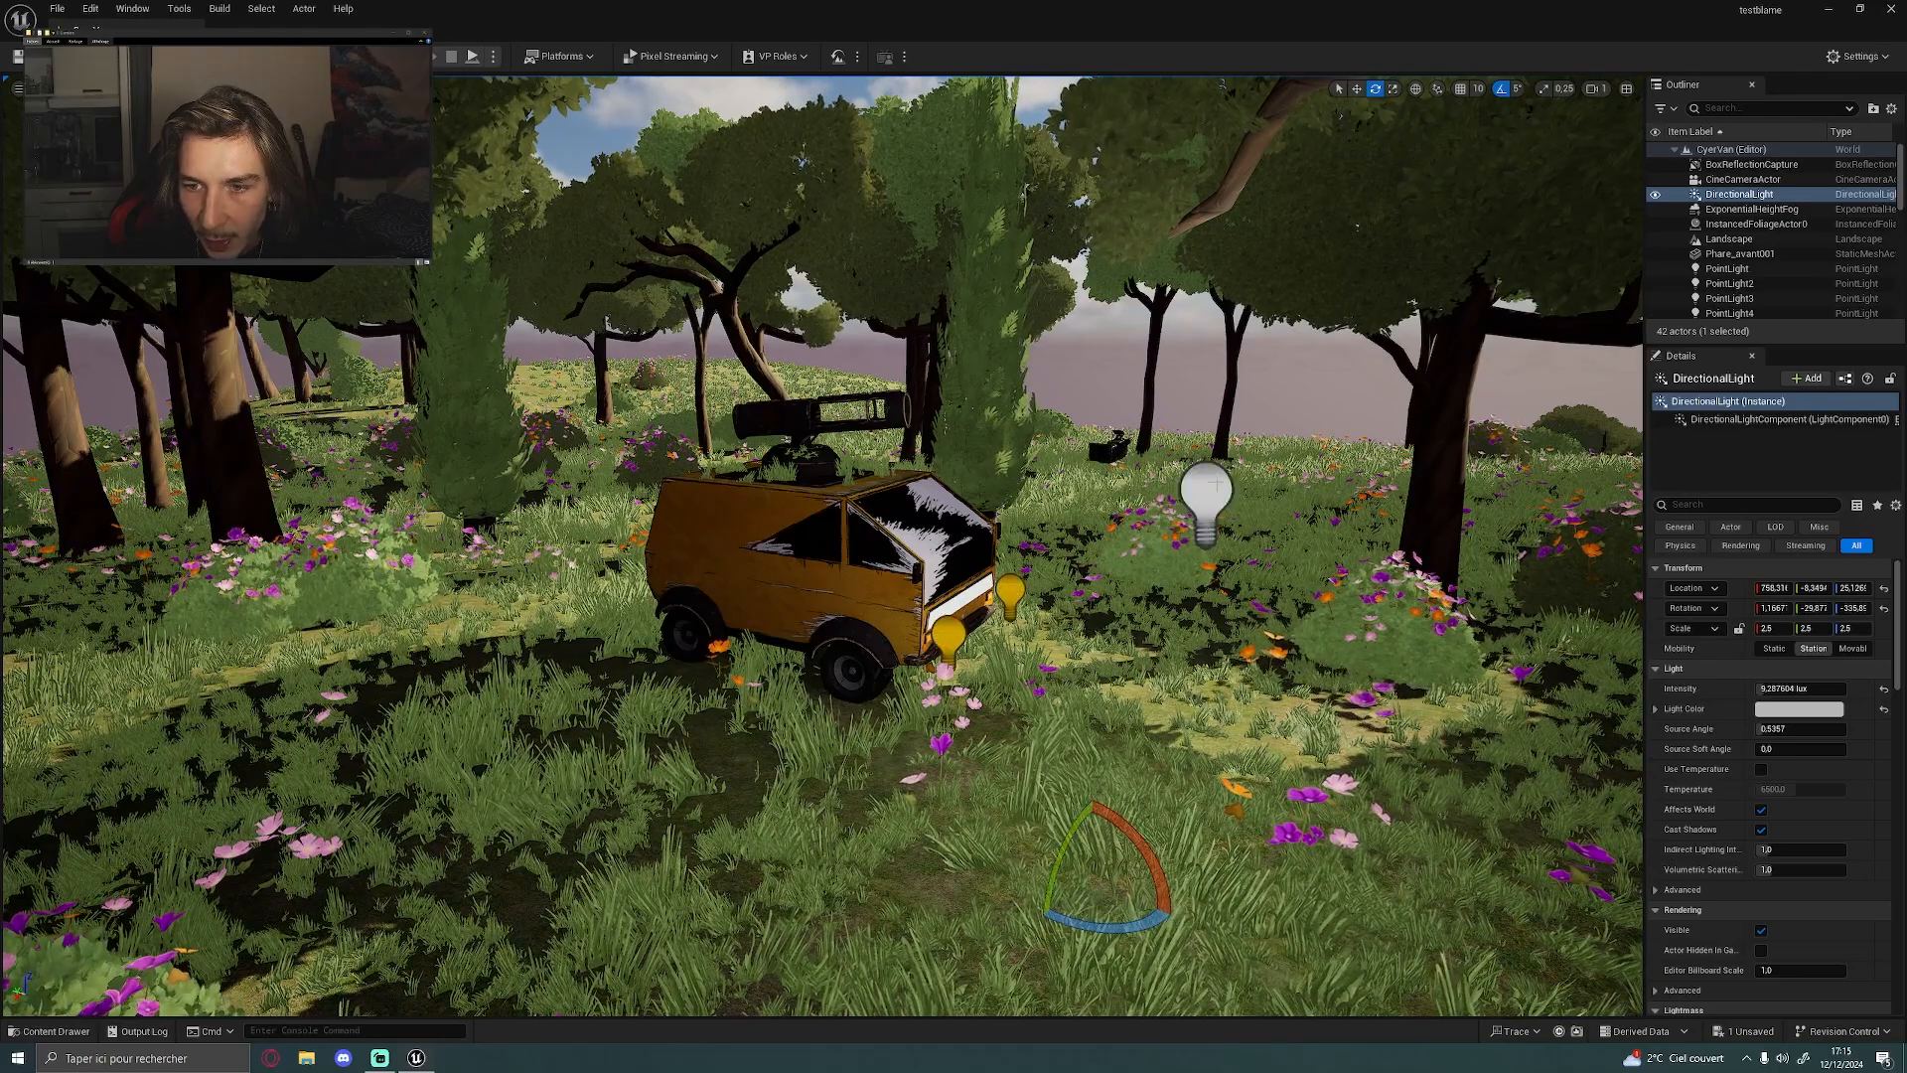
Hide the white PointLight beside the van to compare the lighting, and make it visible again
{"action": "left_click", "coordinate": [1216, 484]}
{"action": "key", "text": "h"}
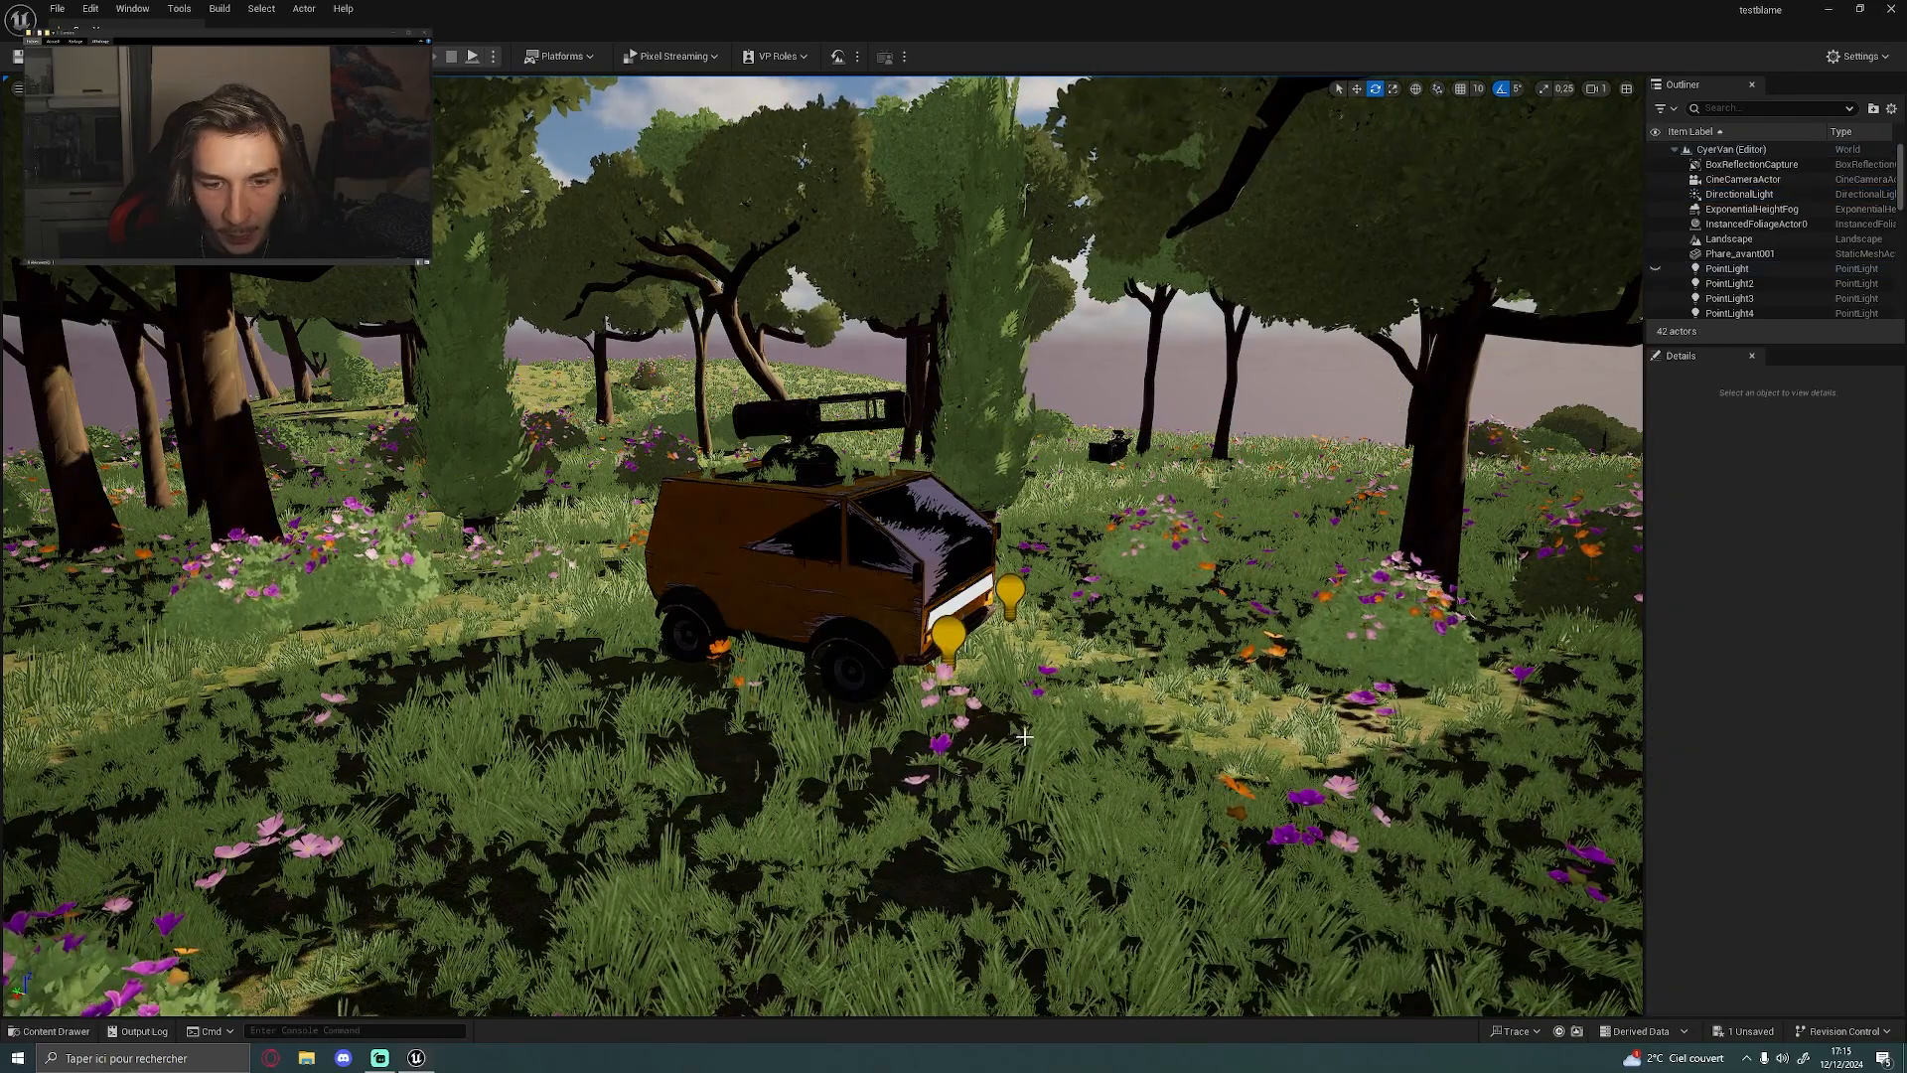
{"action": "left_click_drag", "start_coordinate": [1235, 451], "coordinate": [1417, 473], "text": "alt"}
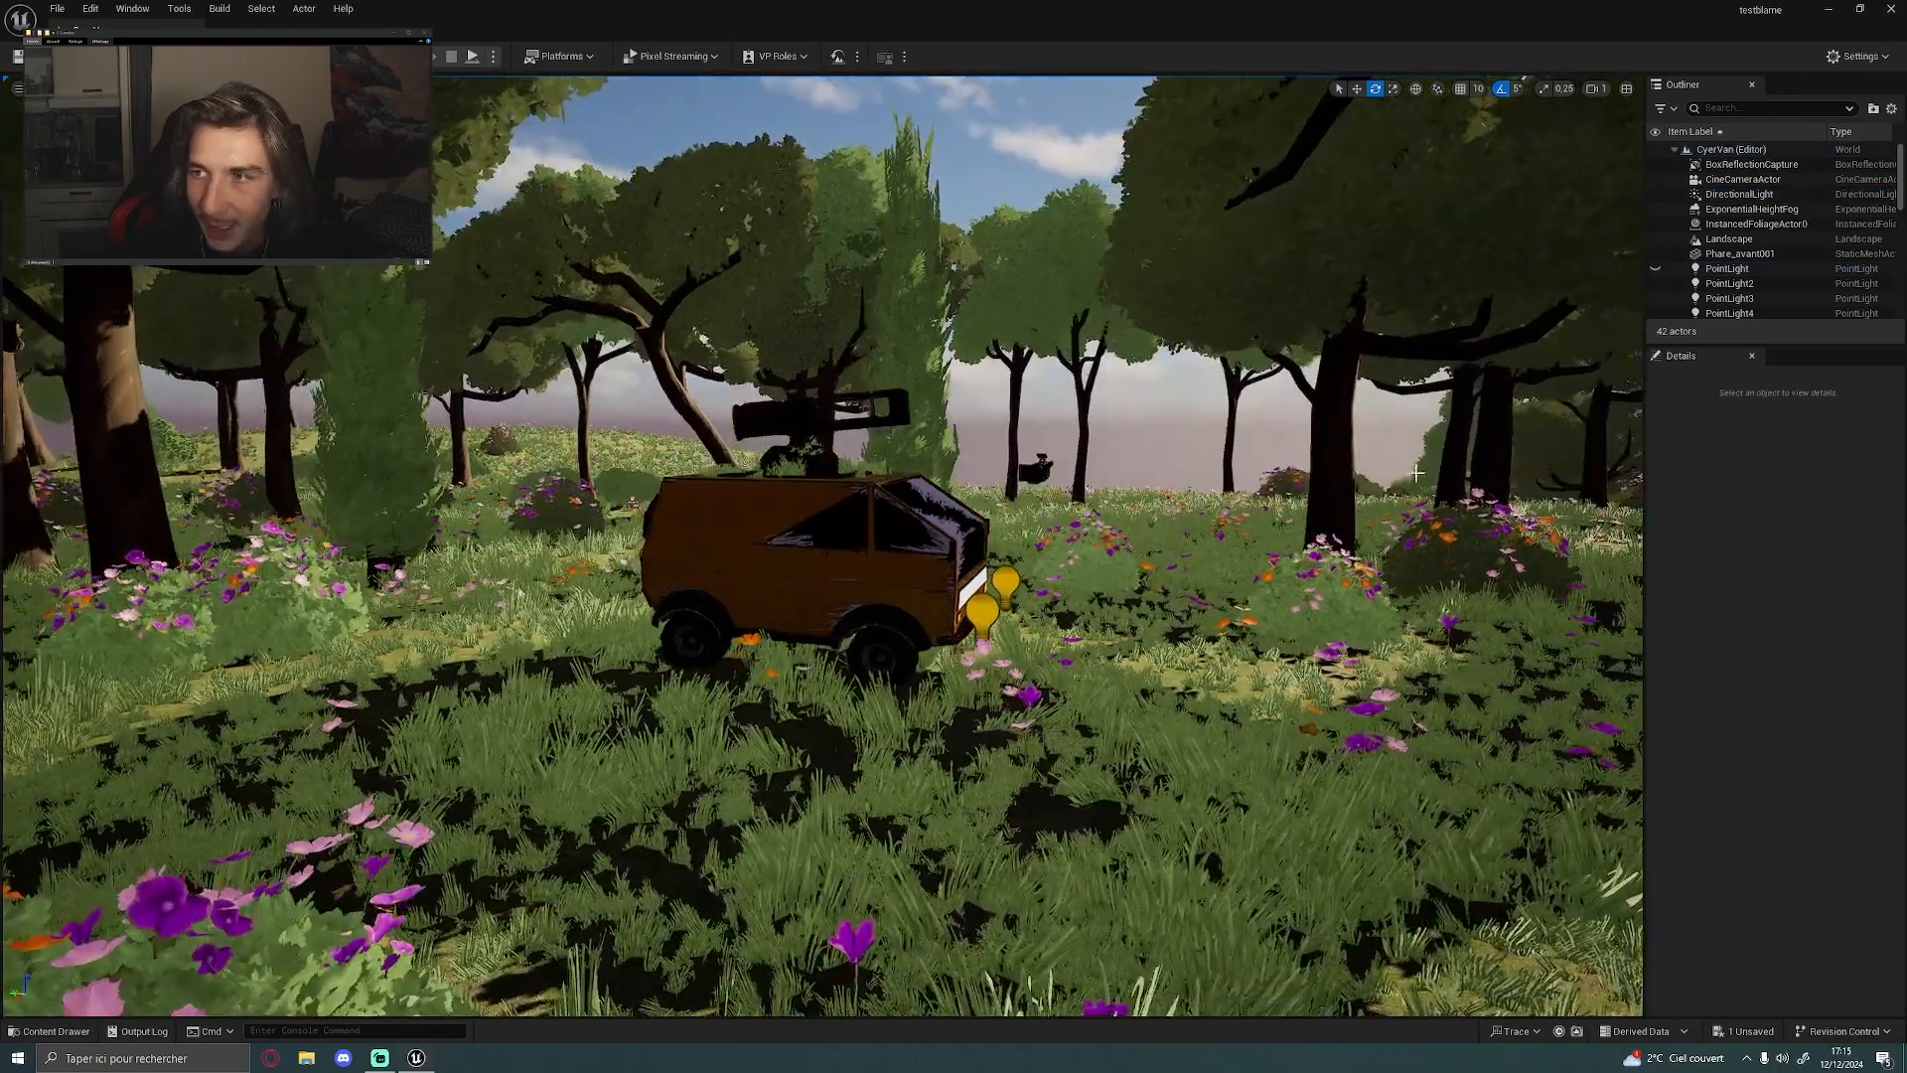
{"action": "left_click", "coordinate": [1655, 270]}
Select the seqturn level sequence actor near the van and open it in Sequencer
{"action": "left_click_drag", "start_coordinate": [1122, 517], "coordinate": [1102, 596], "text": "alt"}
{"action": "right_click_drag", "start_coordinate": [1134, 413], "coordinate": [959, 385]}
{"action": "left_click", "coordinate": [1132, 417]}
{"action": "key", "text": "w"}
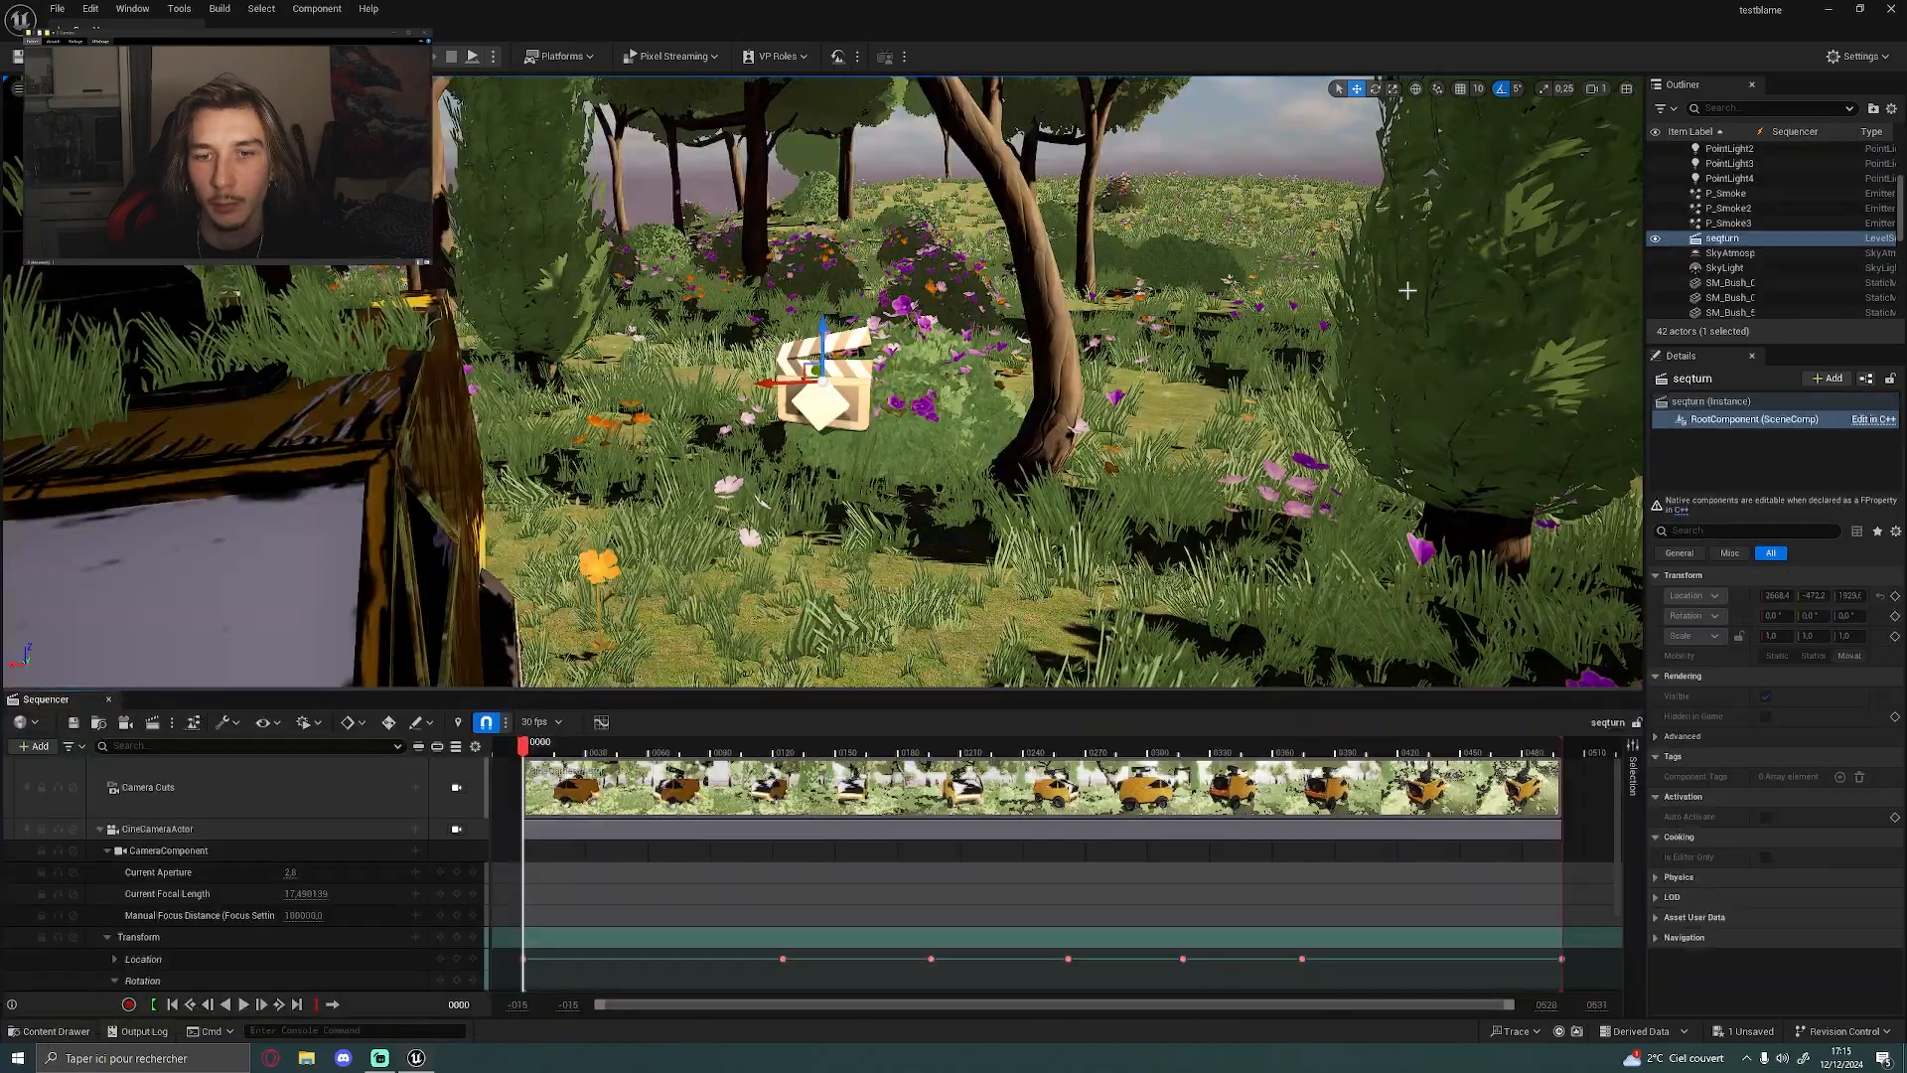
Select the CineCameraActor track and scrub the sequence to preview the camera's path around the van, stopping at frame 0435
{"action": "scroll", "coordinate": [1112, 517], "scroll_direction": "down", "scroll_amount": 5}
{"action": "left_click", "coordinate": [158, 830]}
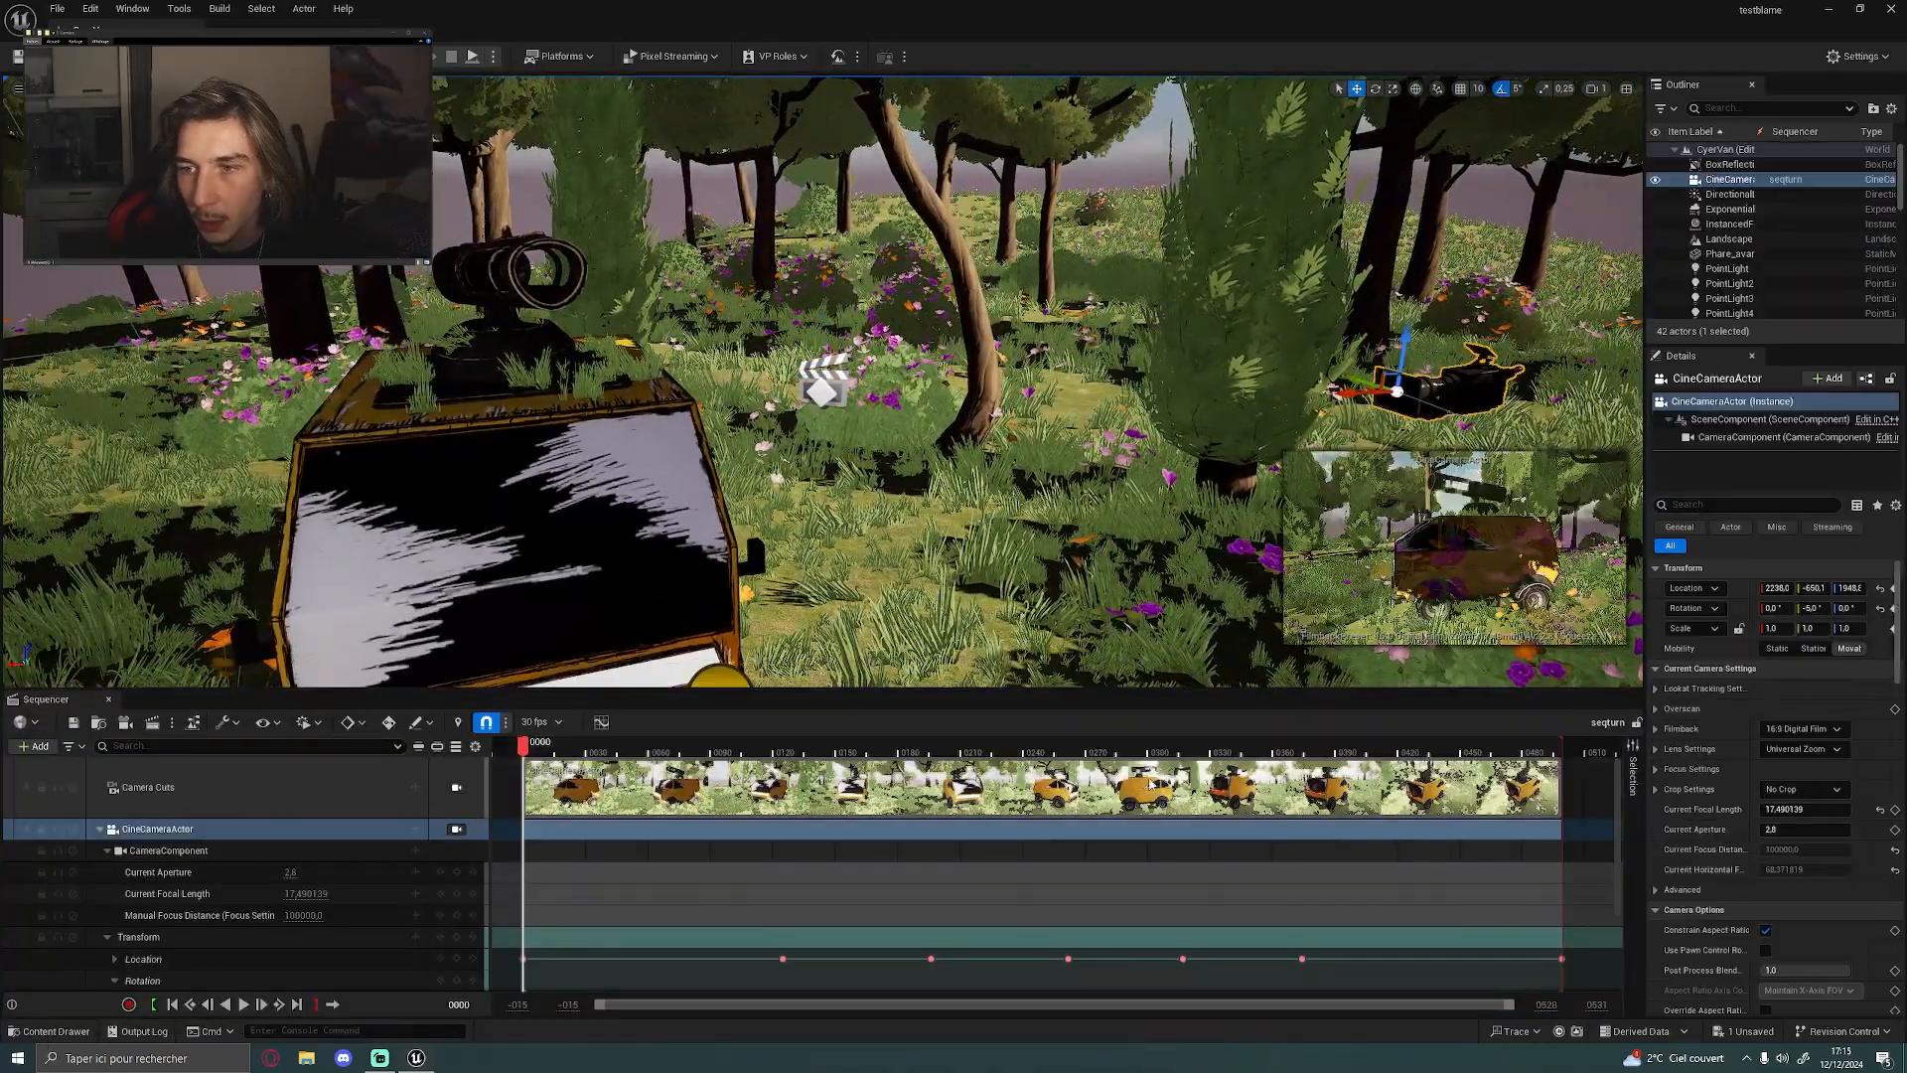
{"action": "left_click_drag", "start_coordinate": [520, 746], "coordinate": [1522, 747]}
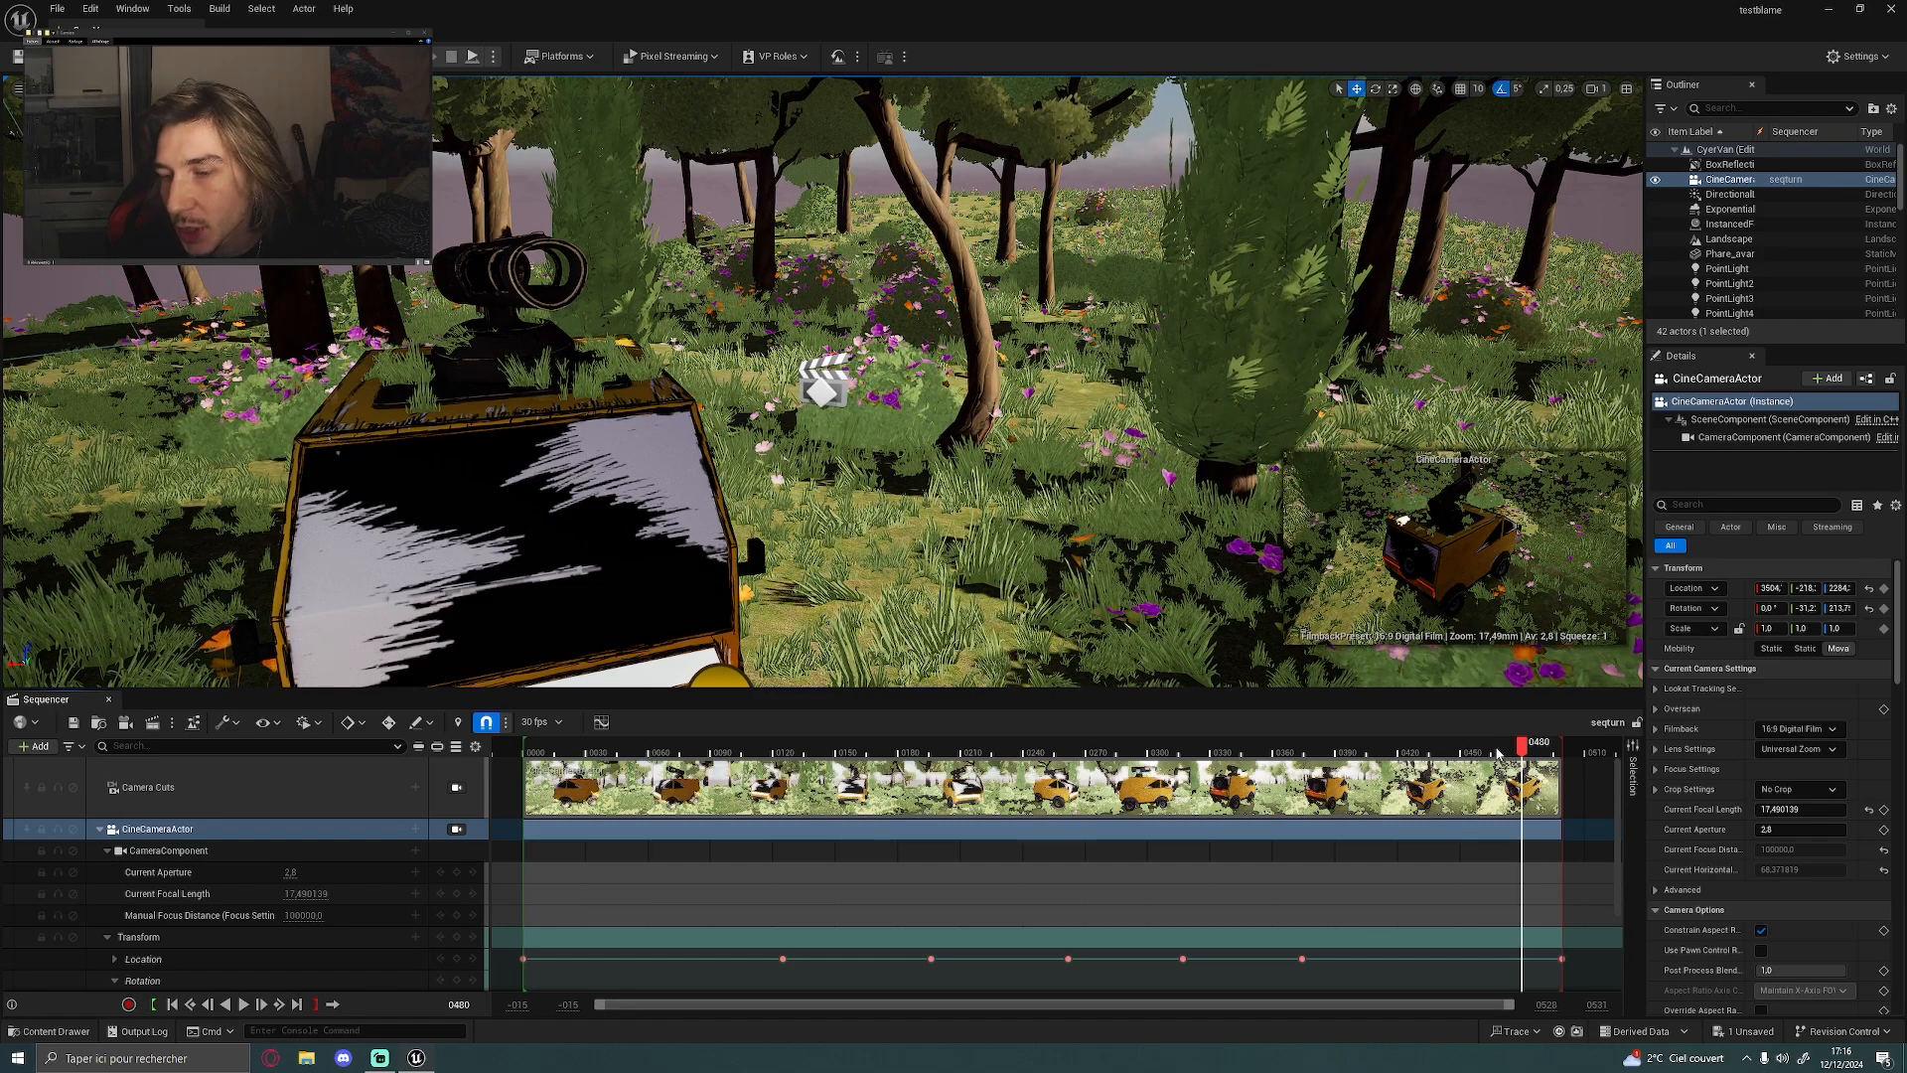
{"action": "left_click_drag", "start_coordinate": [1517, 747], "coordinate": [1428, 747]}
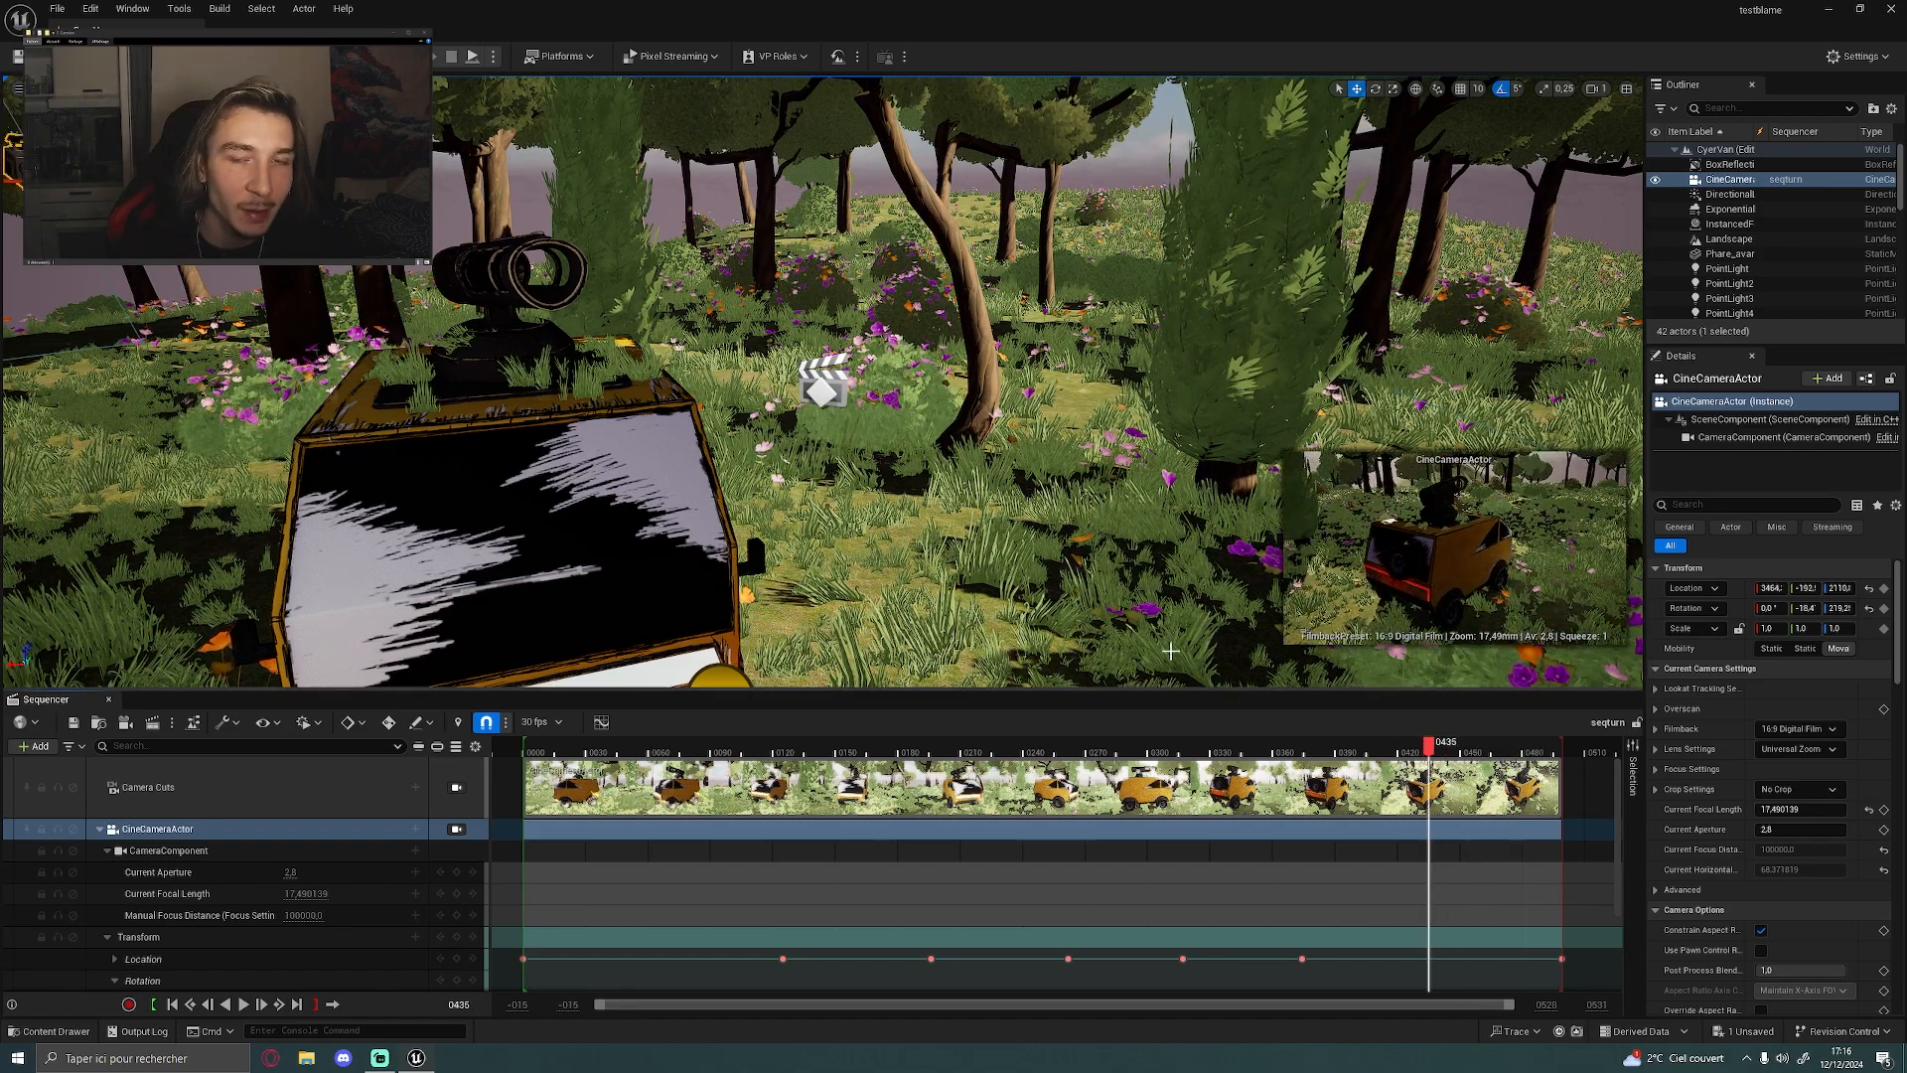